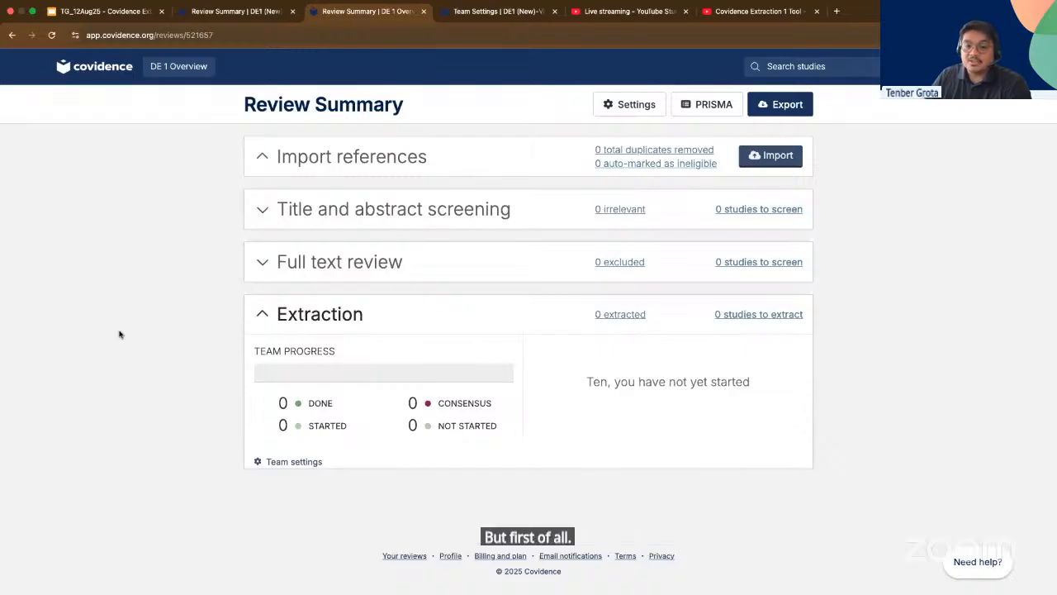
Open the DE 1 Overview review's settings and enable automated suggestions during data extraction.
left_click(622, 111)
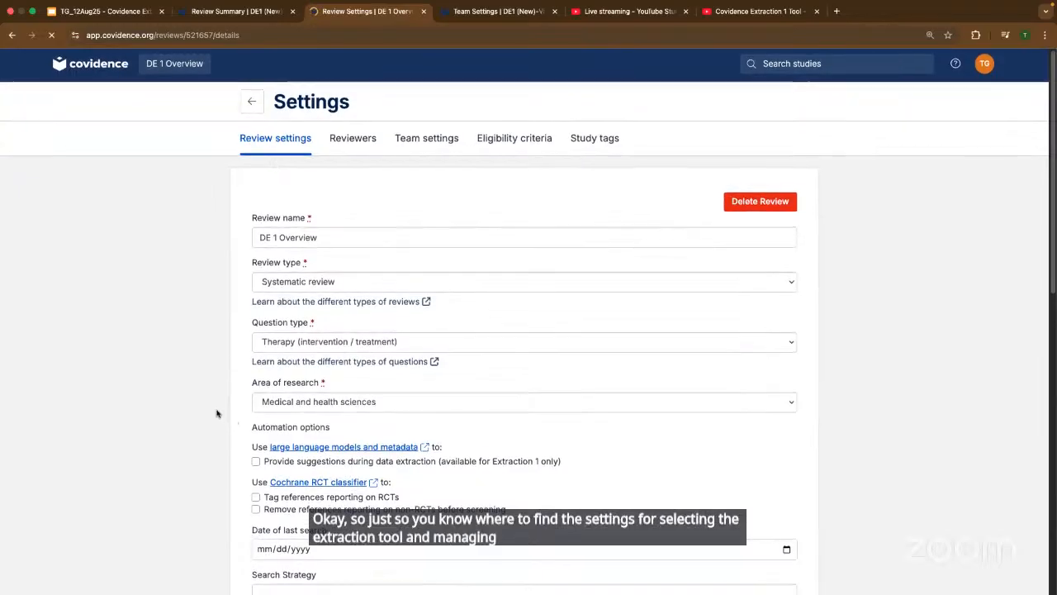
scroll(218, 414, "down", 1)
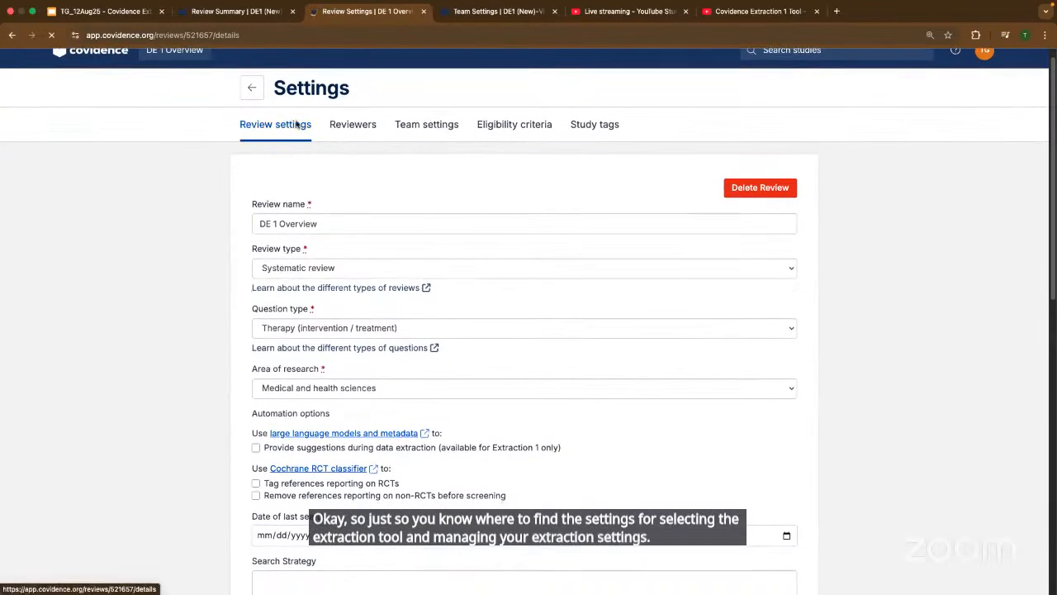
scroll(186, 390, "down", 1)
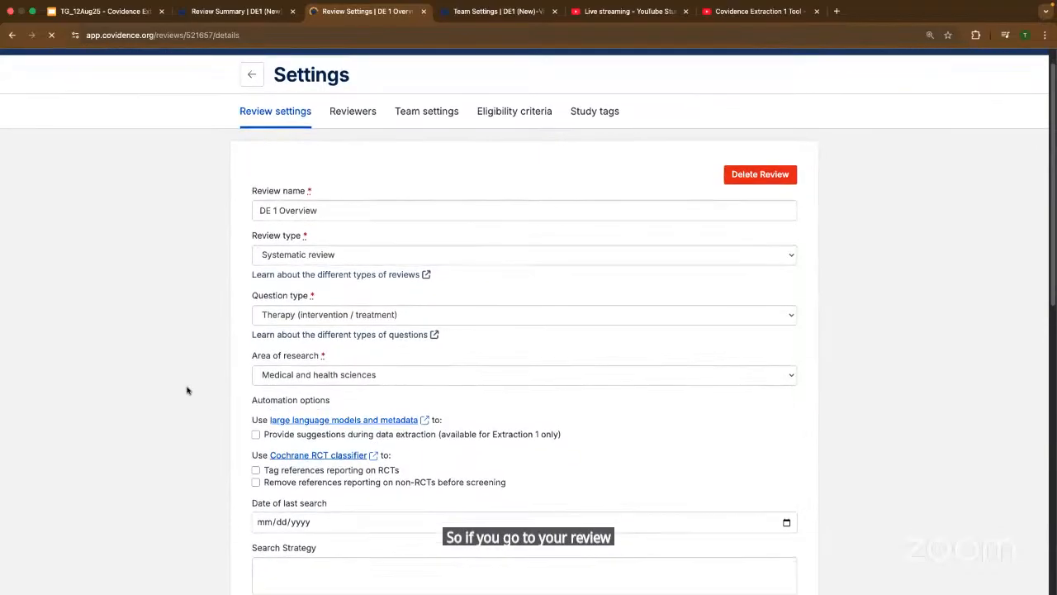
scroll(187, 389, "down", 4)
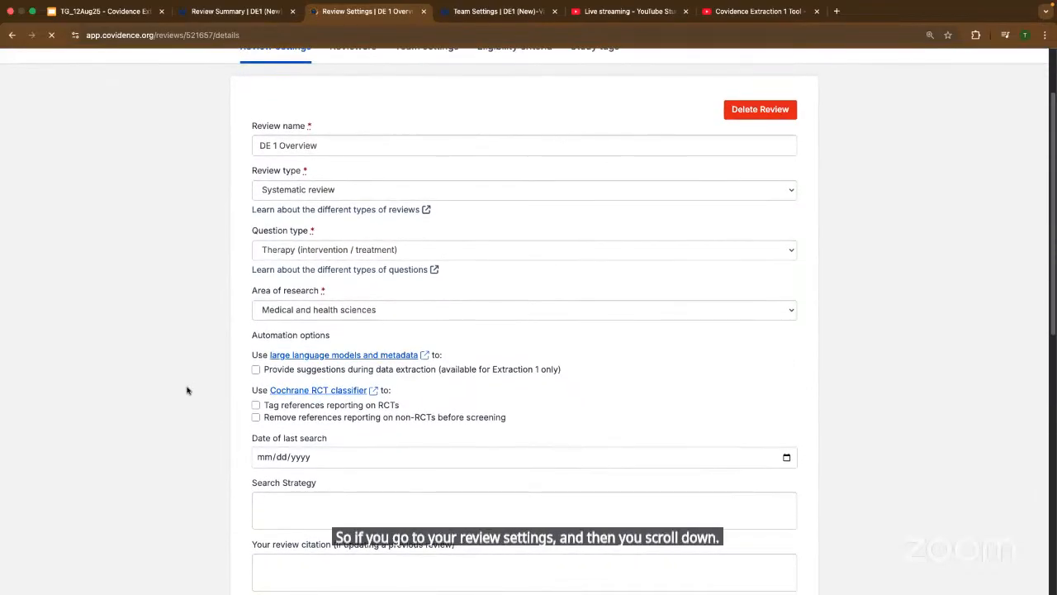
scroll(186, 390, "down", 1)
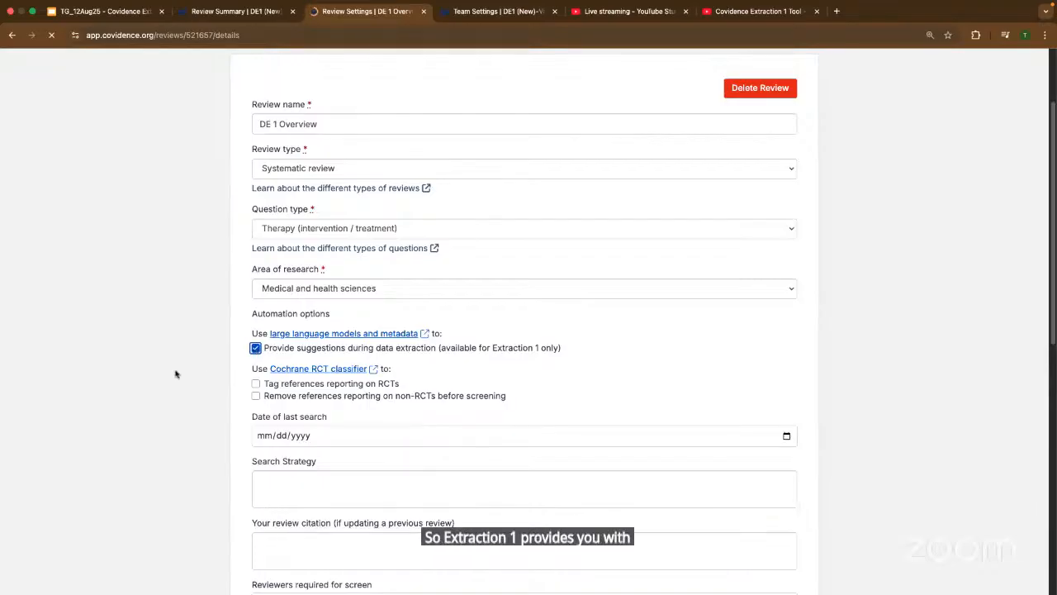
Examine the reviewer requirements and the feature comparison of Extraction 1 and Extraction 2 in the review settings.
scroll(142, 399, "down", 1)
scroll(142, 399, "down", 1)
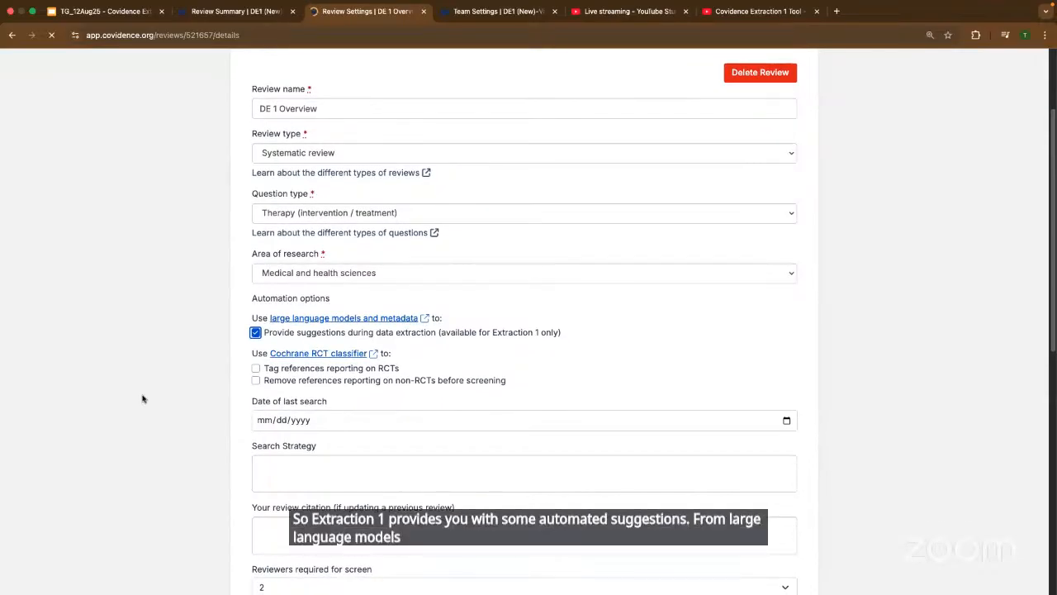
scroll(142, 399, "down", 2)
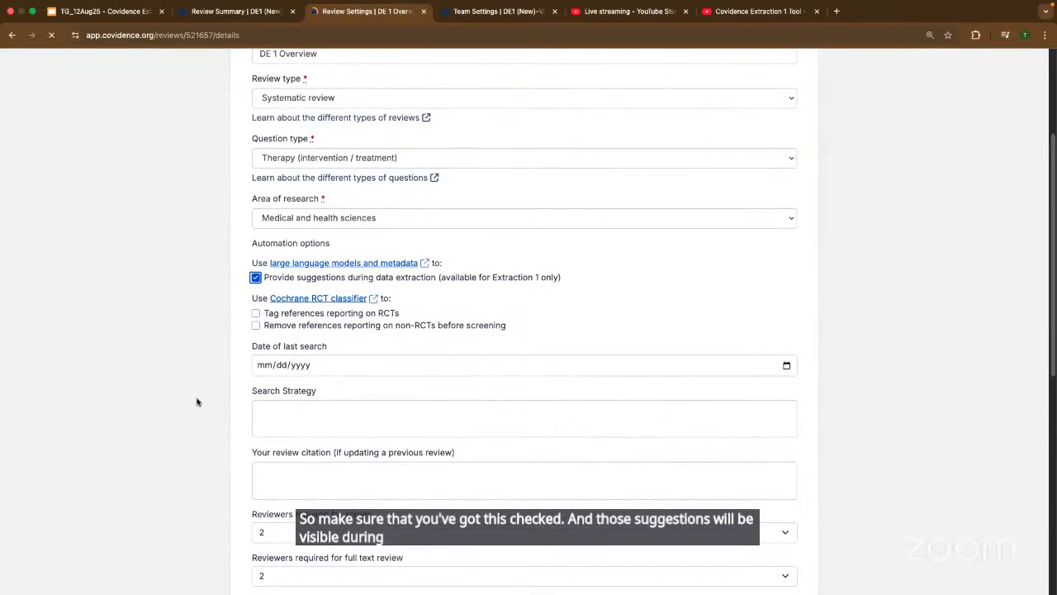
scroll(196, 399, "down", 5)
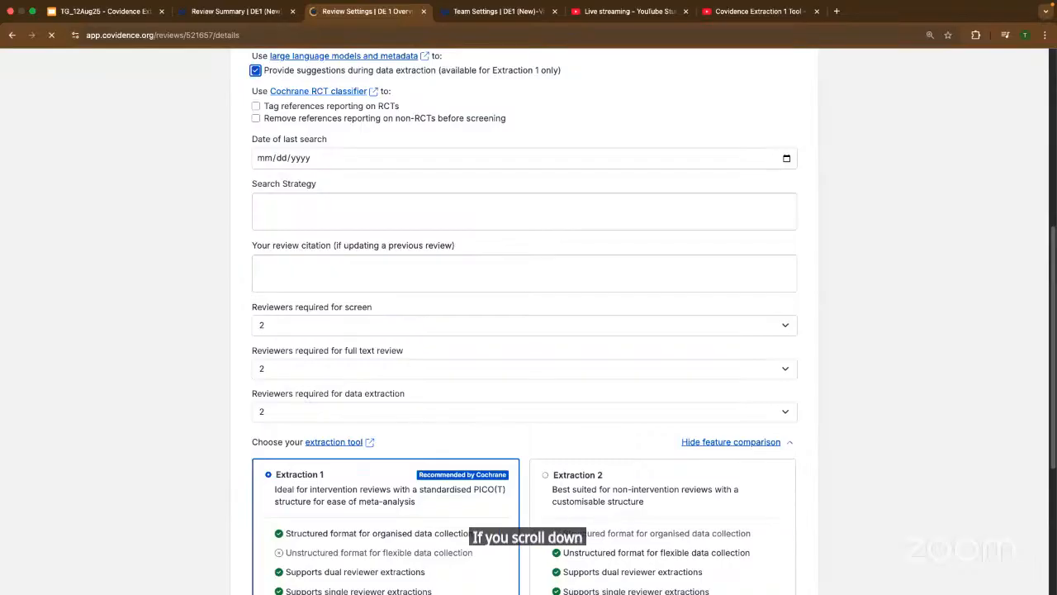
scroll(204, 438, "down", 5)
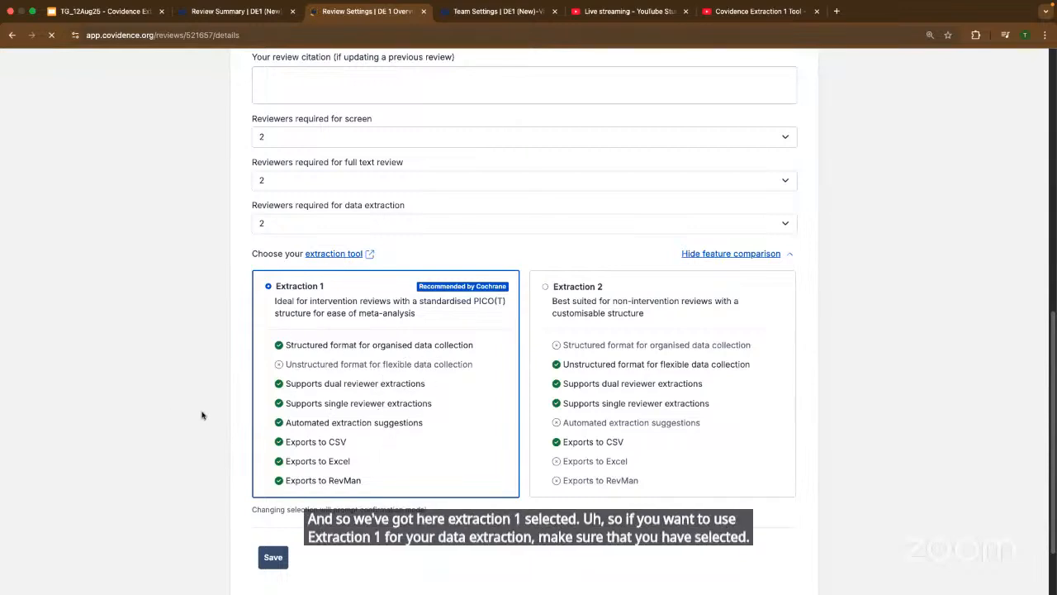
scroll(201, 415, "down", 1)
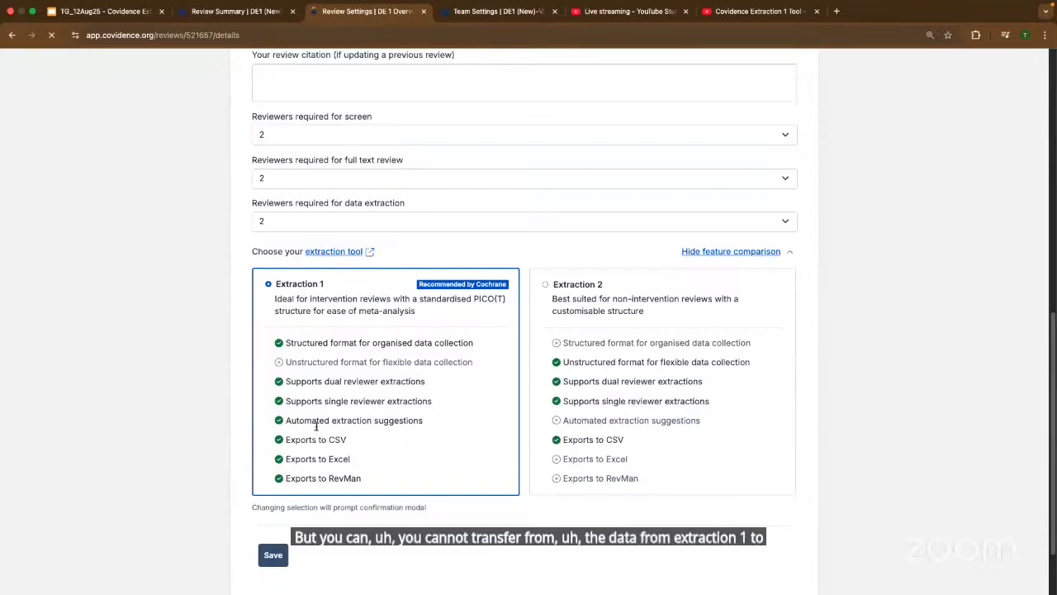
scroll(253, 388, "up", 10)
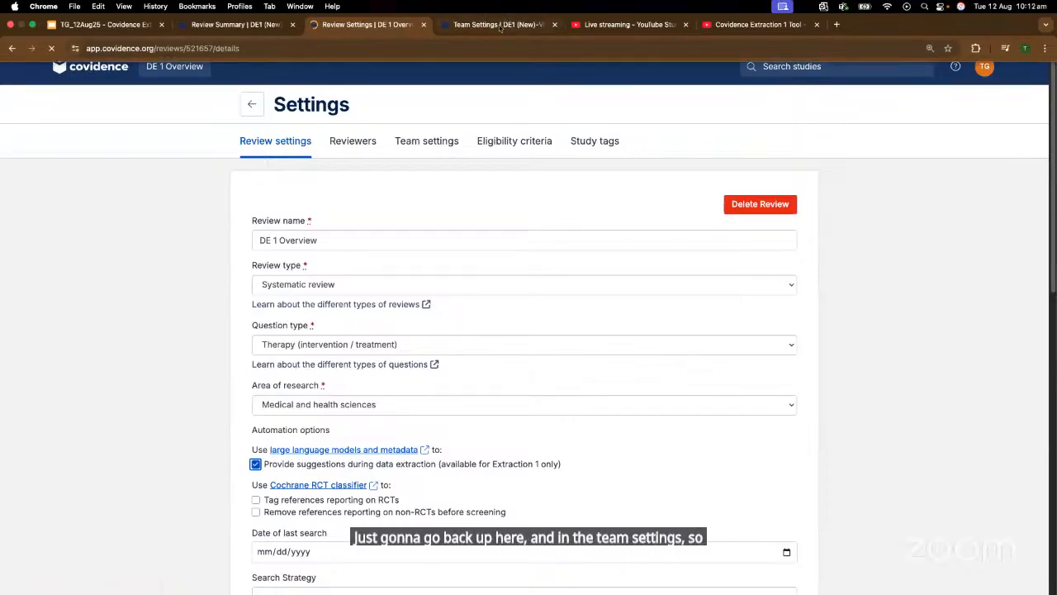
Switch to the Vitamin C for the Common Cold review's team settings and examine its extraction progress, reviewer contributions and rules.
left_click(450, 25)
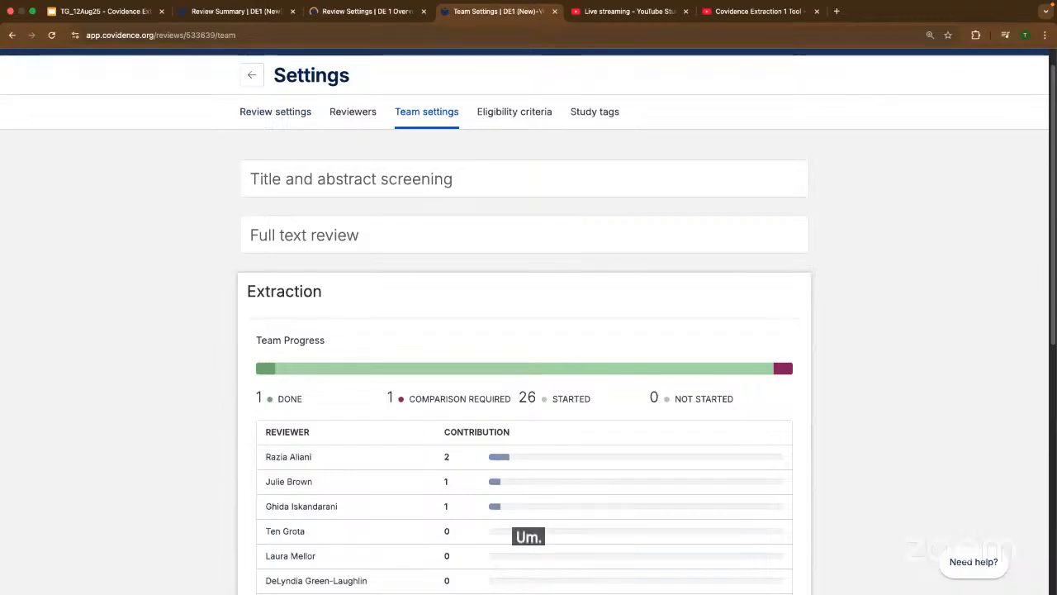
scroll(229, 389, "down", 3)
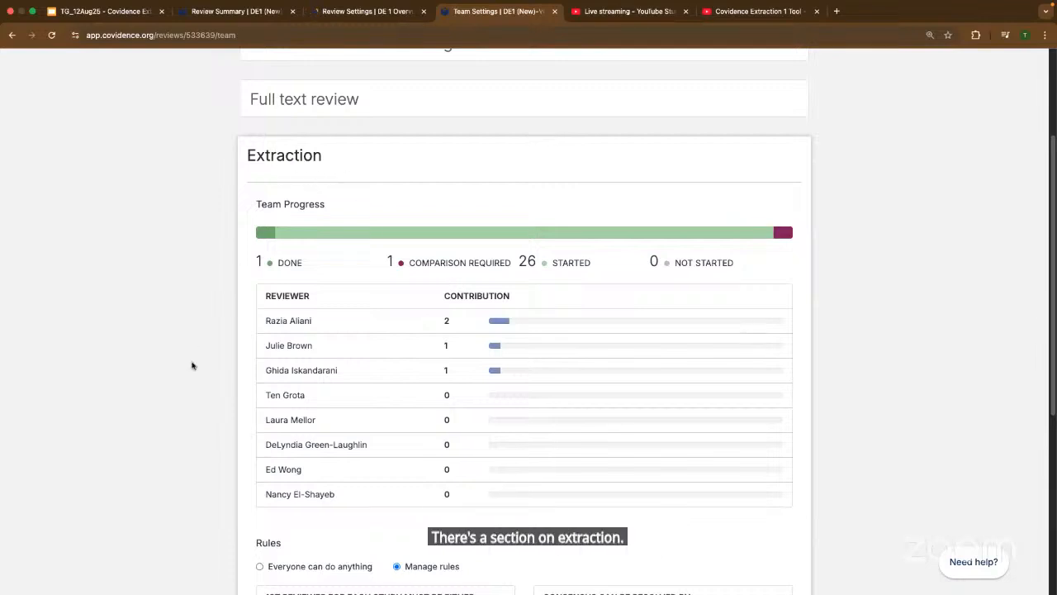
scroll(191, 365, "down", 1)
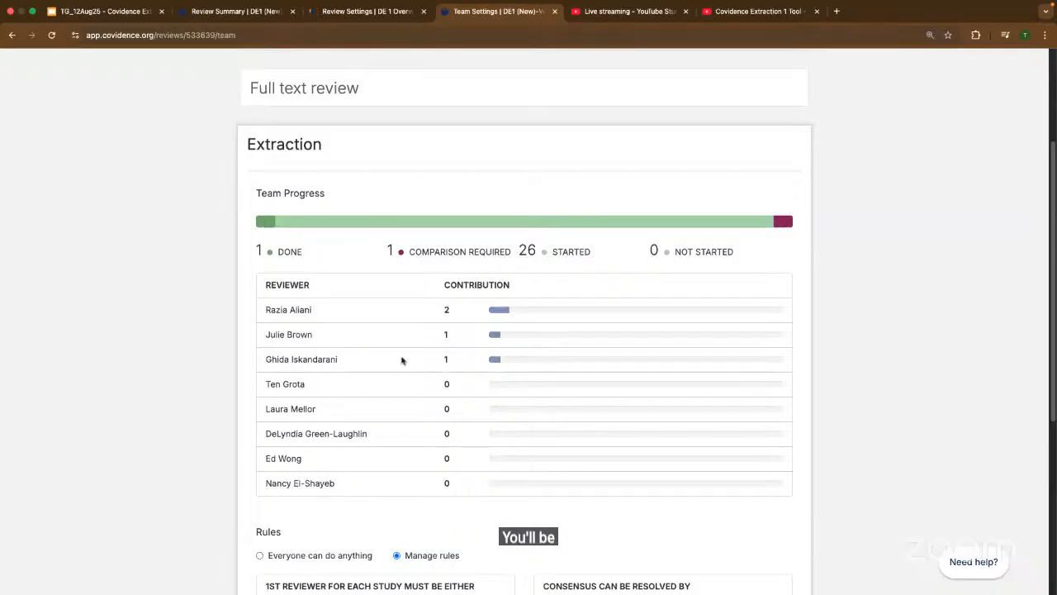
scroll(482, 314, "down", 1)
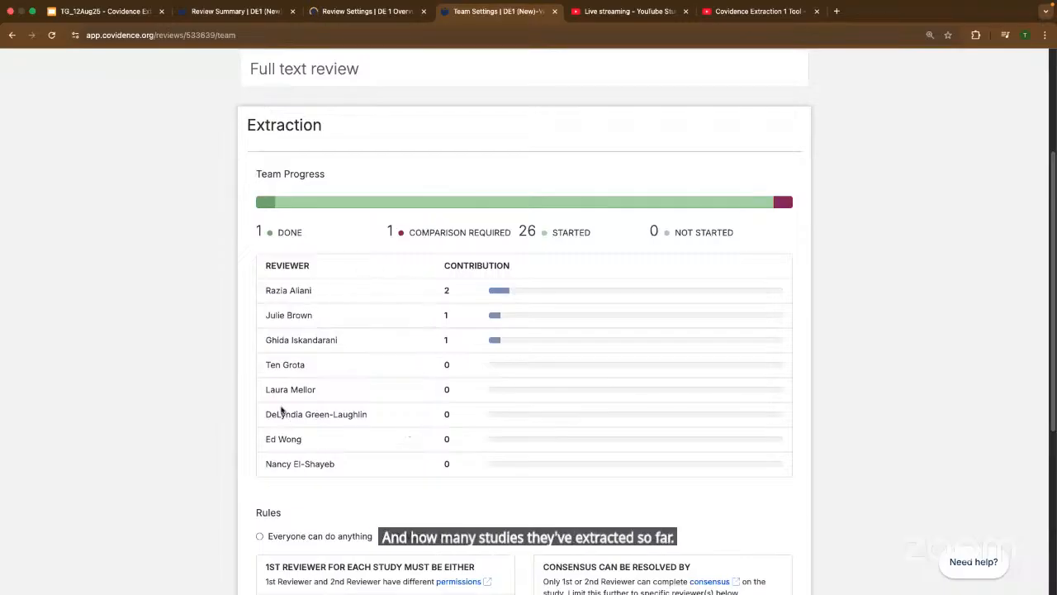
scroll(153, 449, "down", 4)
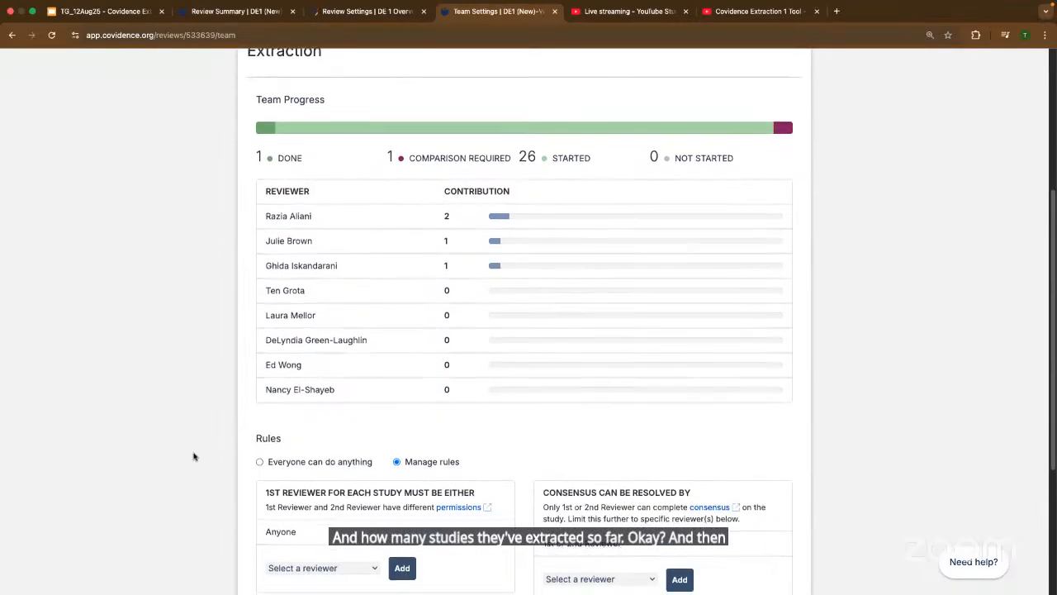
scroll(194, 456, "down", 10)
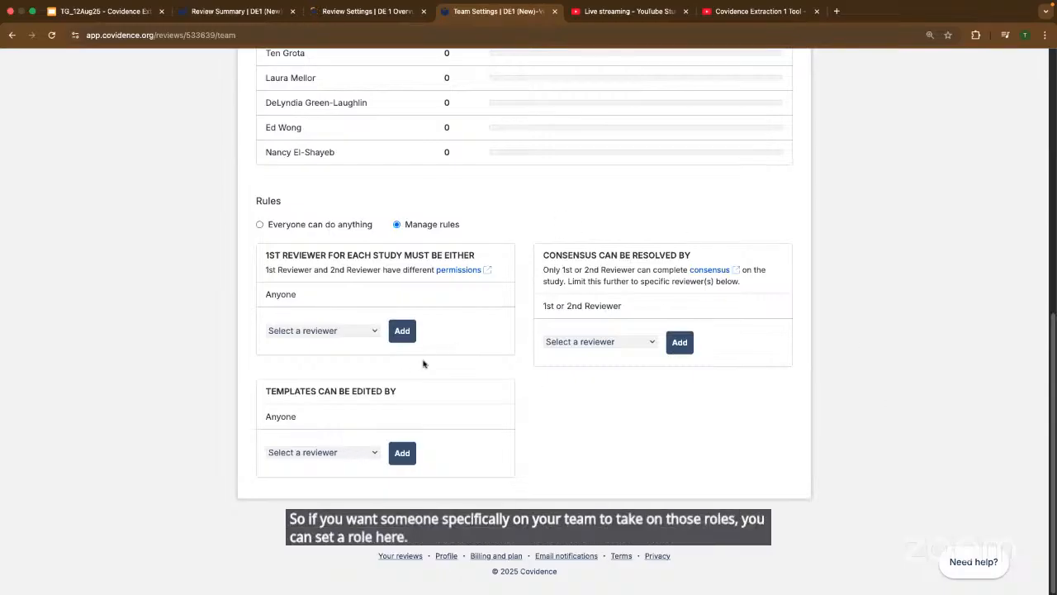
Add the presenter's own reviewer account as the required 1st reviewer for each study and as the permitted template editor.
left_click(355, 331)
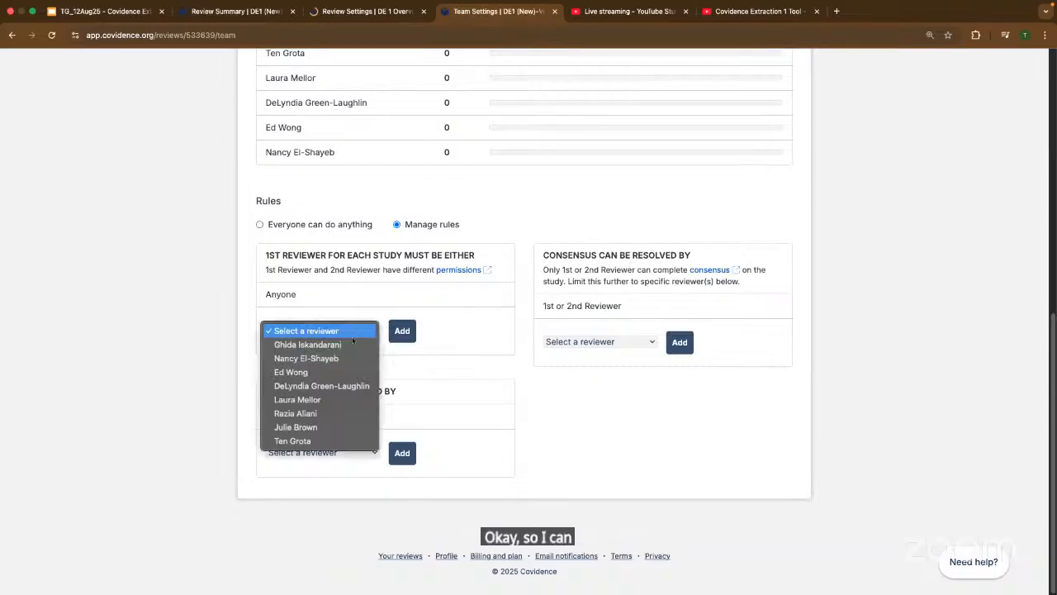
left_click(311, 443)
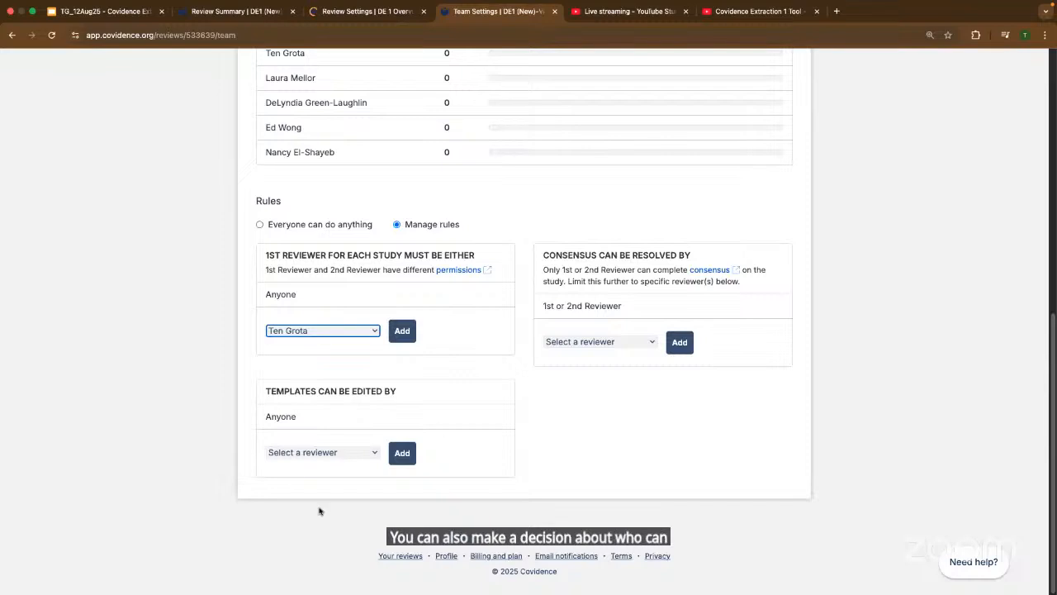
left_click(375, 460)
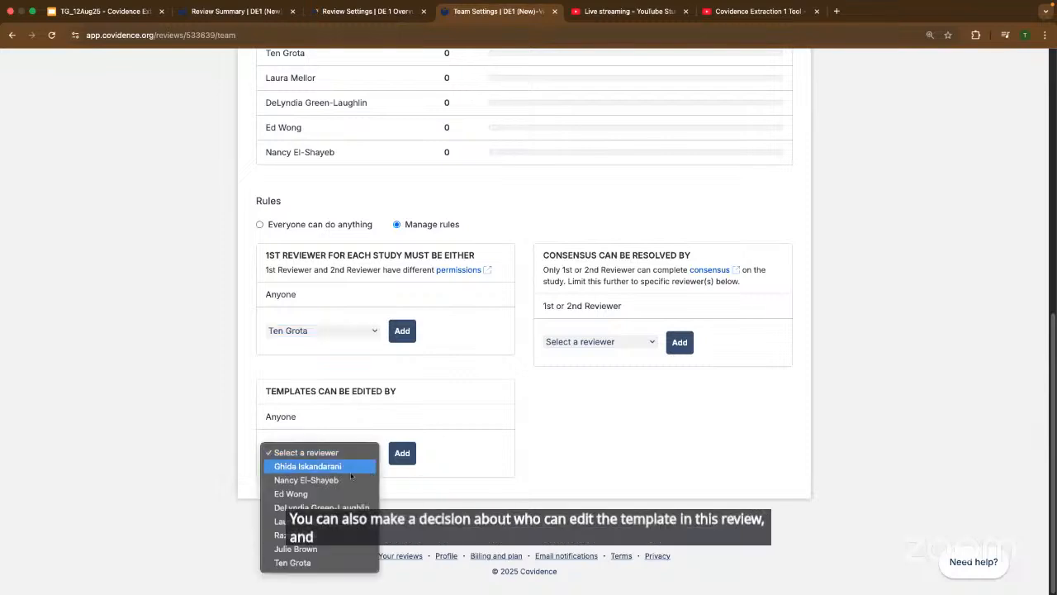
left_click(322, 559)
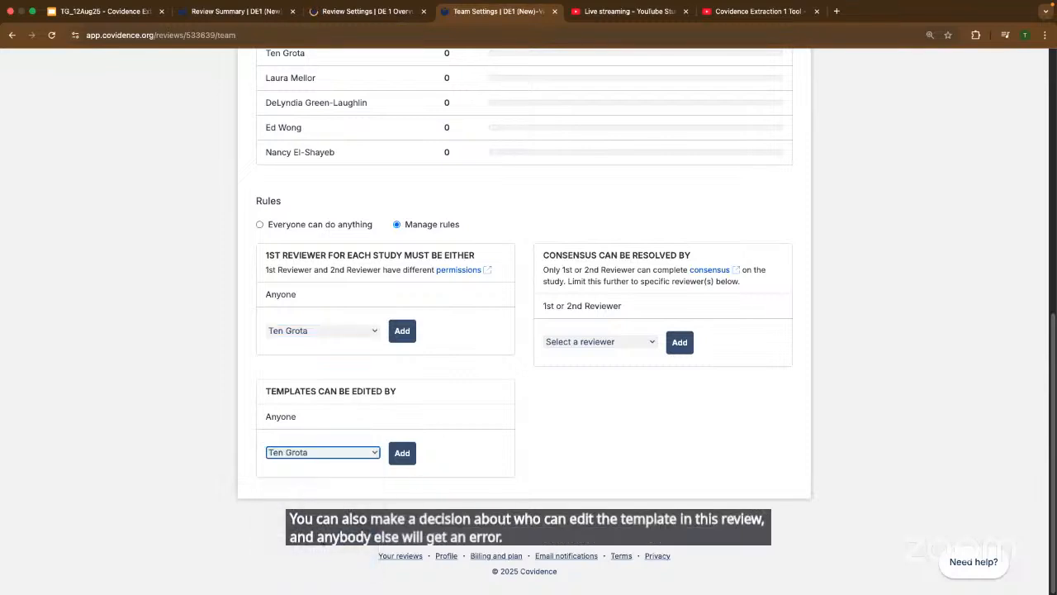
left_click(406, 334)
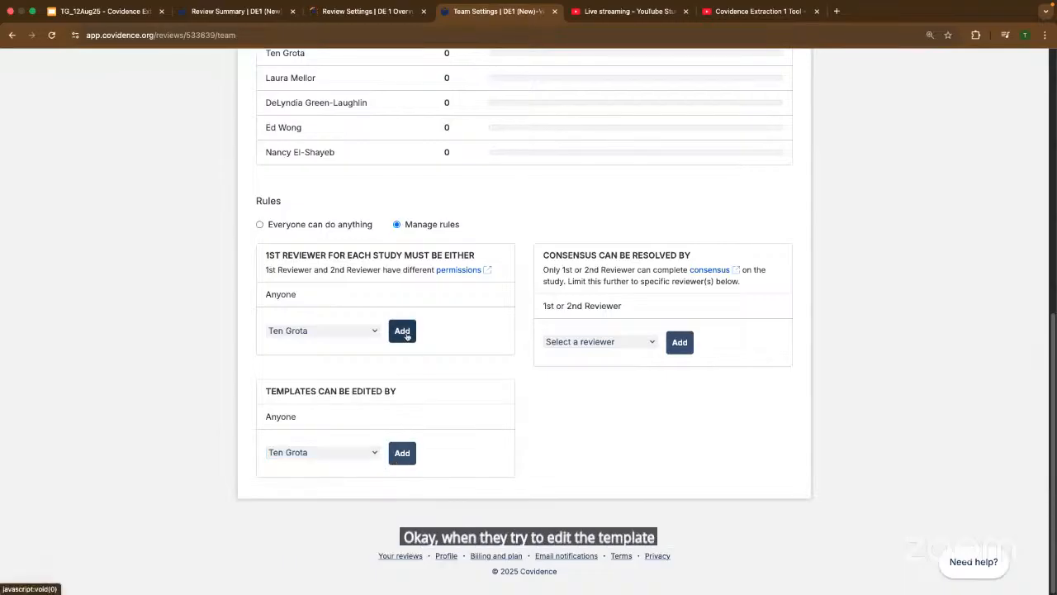
left_click(404, 454)
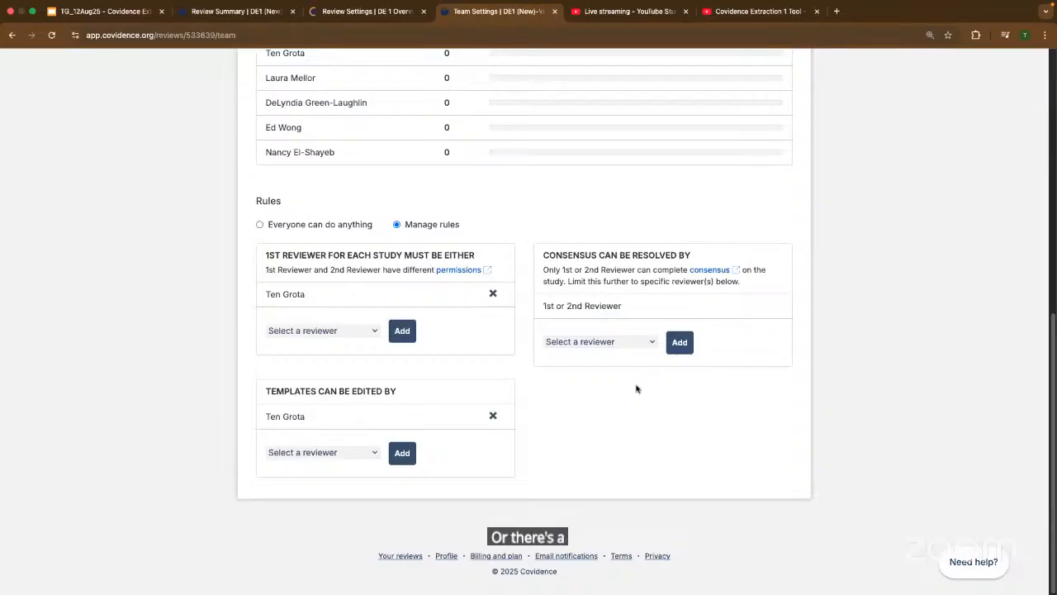
Select the same reviewer in the rule for who can resolve extraction consensus, without adding them.
left_click(633, 345)
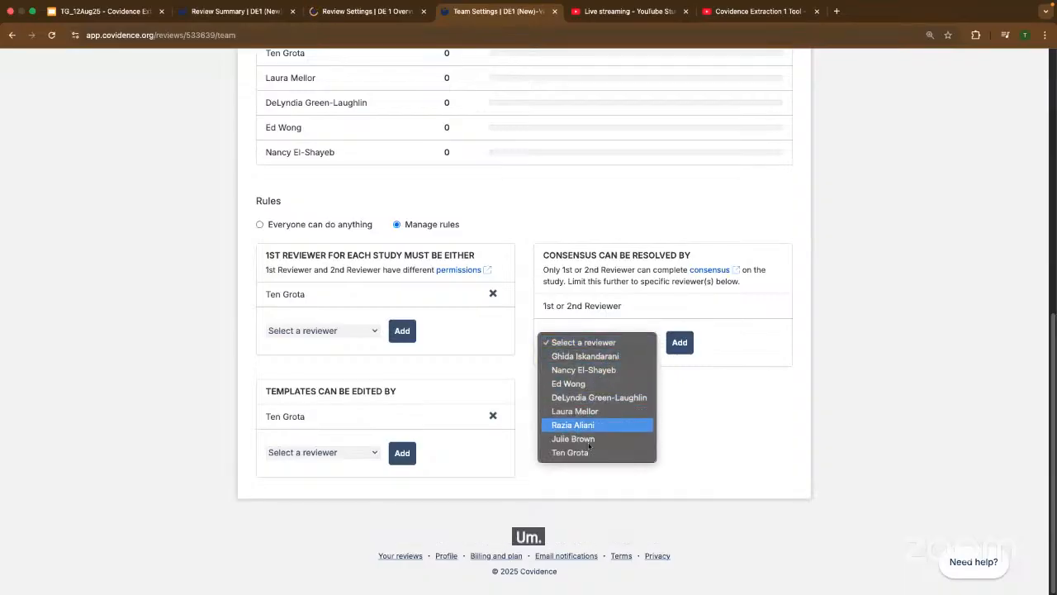
left_click(618, 452)
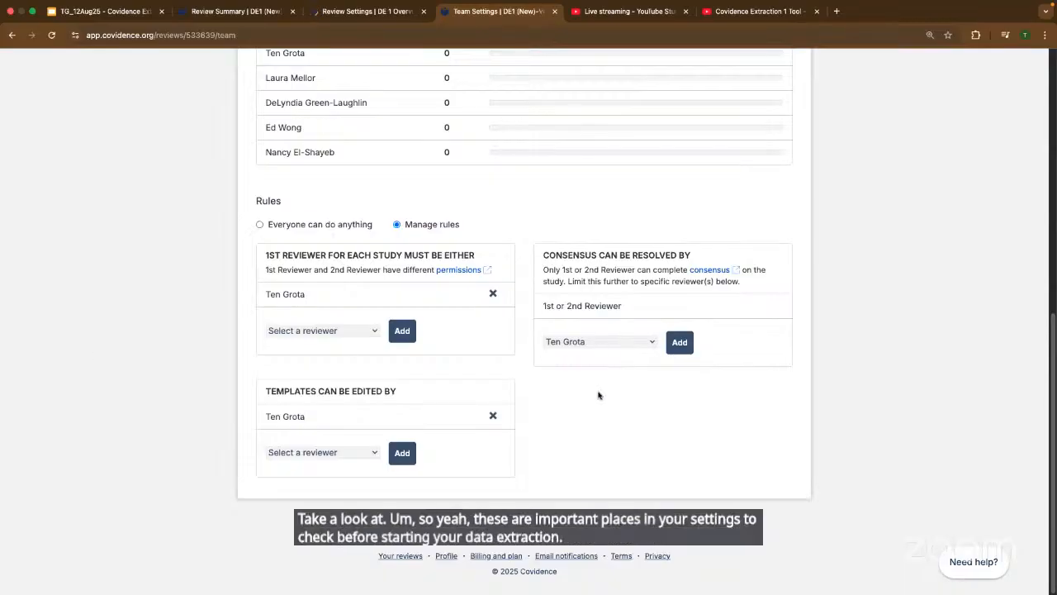
Return to the Vitamin C review's summary and expand the Extraction section to view its progress and remaining tasks.
scroll(571, 351, "up", 6)
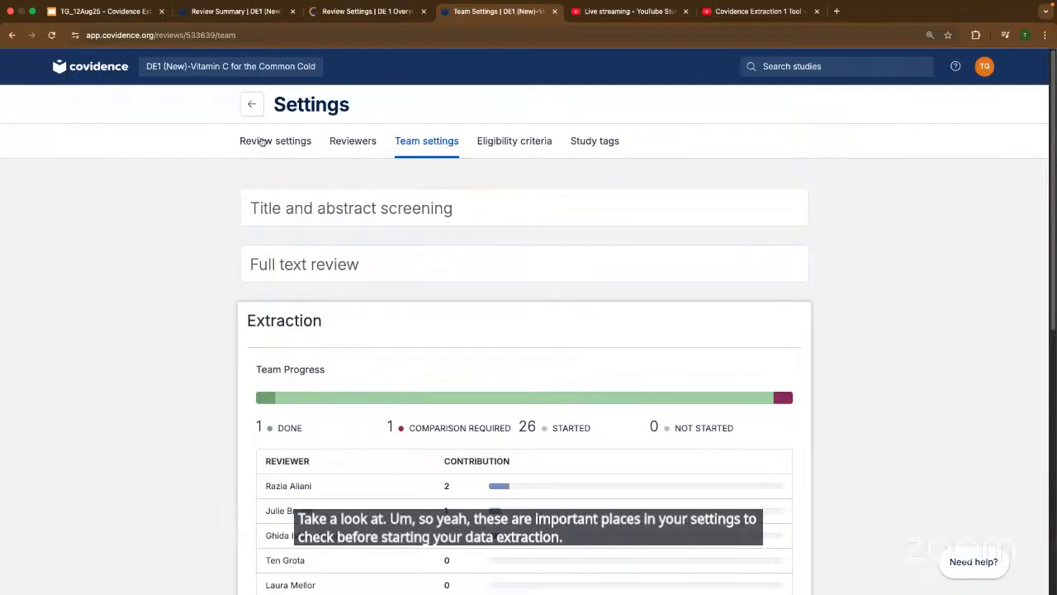
left_click(251, 105)
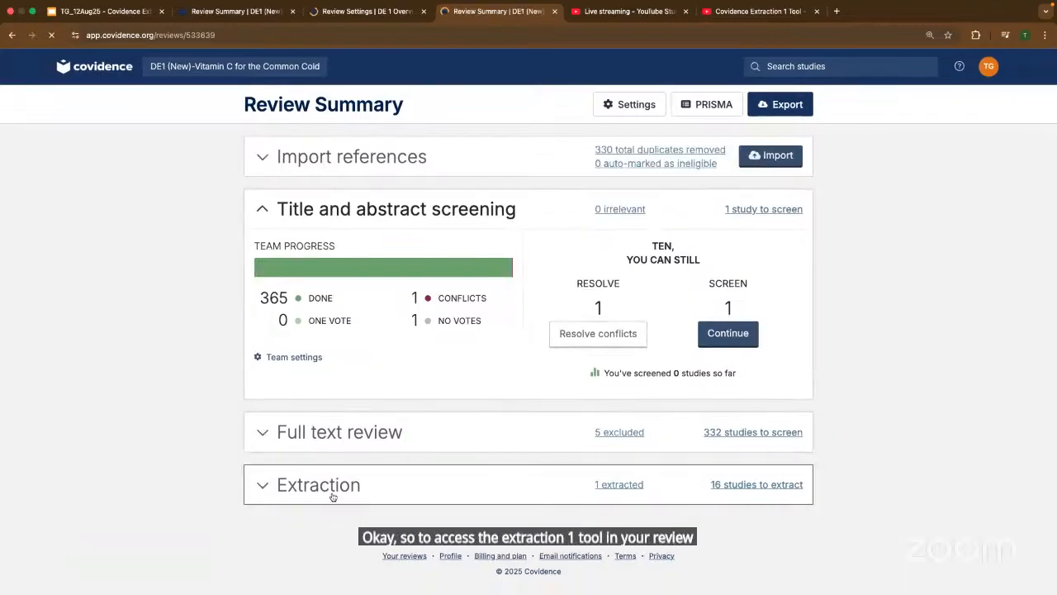
left_click(327, 487)
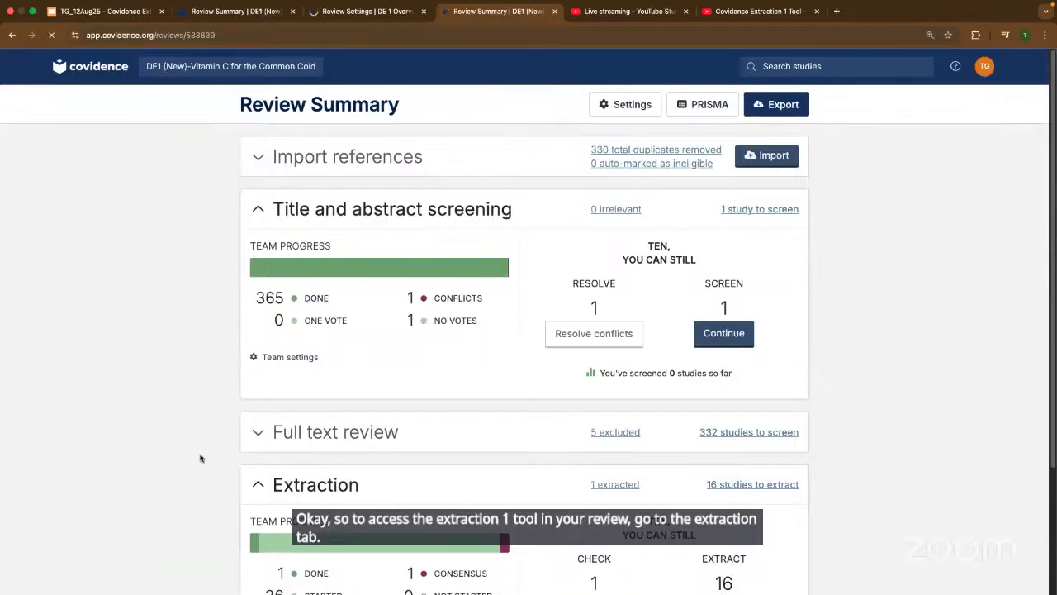
scroll(201, 457, "down", 3)
scroll(200, 458, "down", 1)
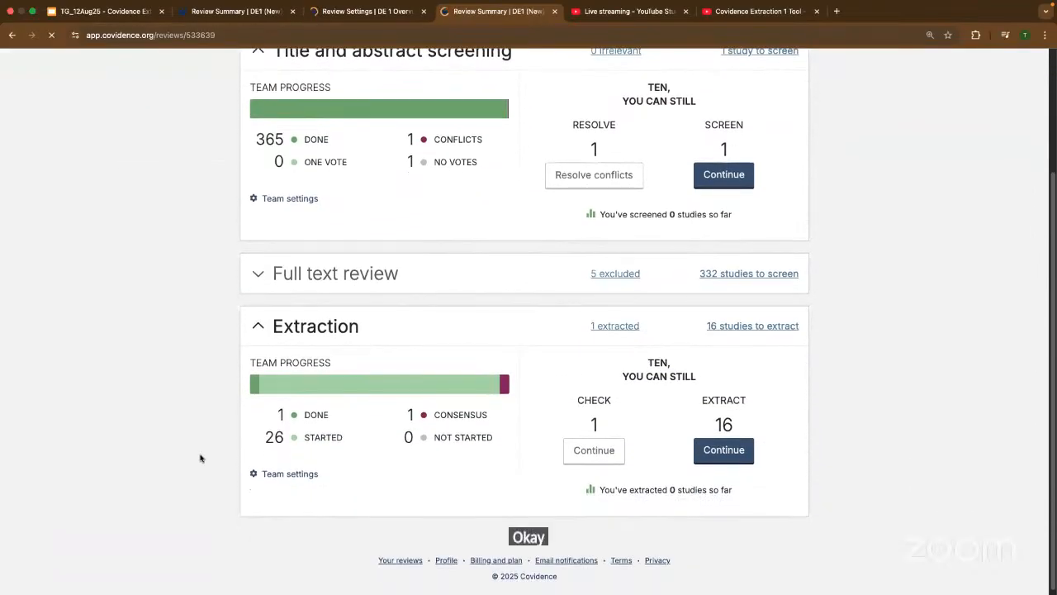
scroll(200, 456, "down", 1)
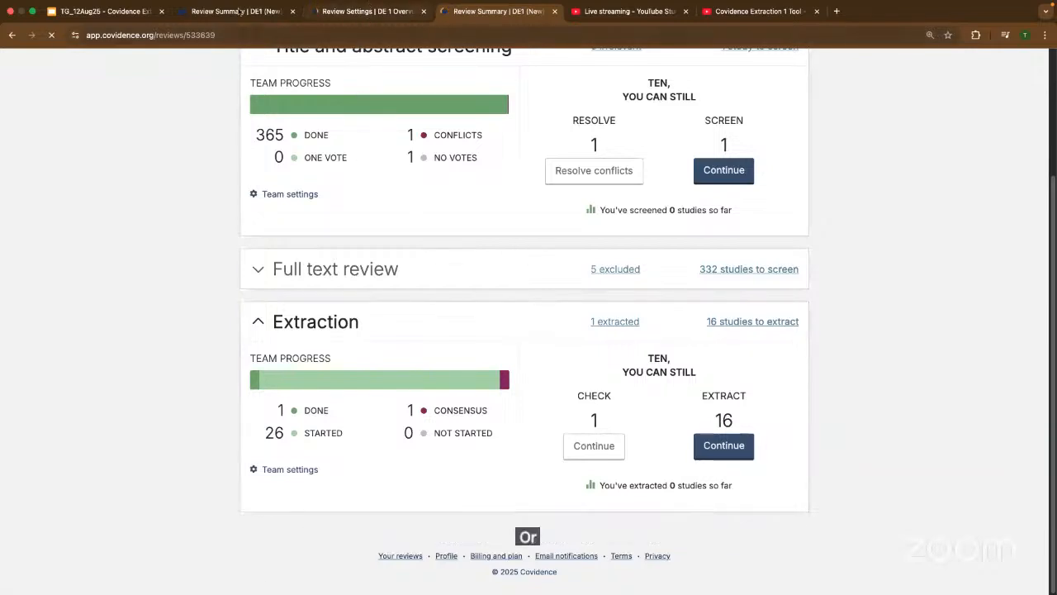
Switch back to the DE 1 Overview review and return to its summary, discarding the unsaved settings changes.
left_click(363, 10)
left_click(254, 105)
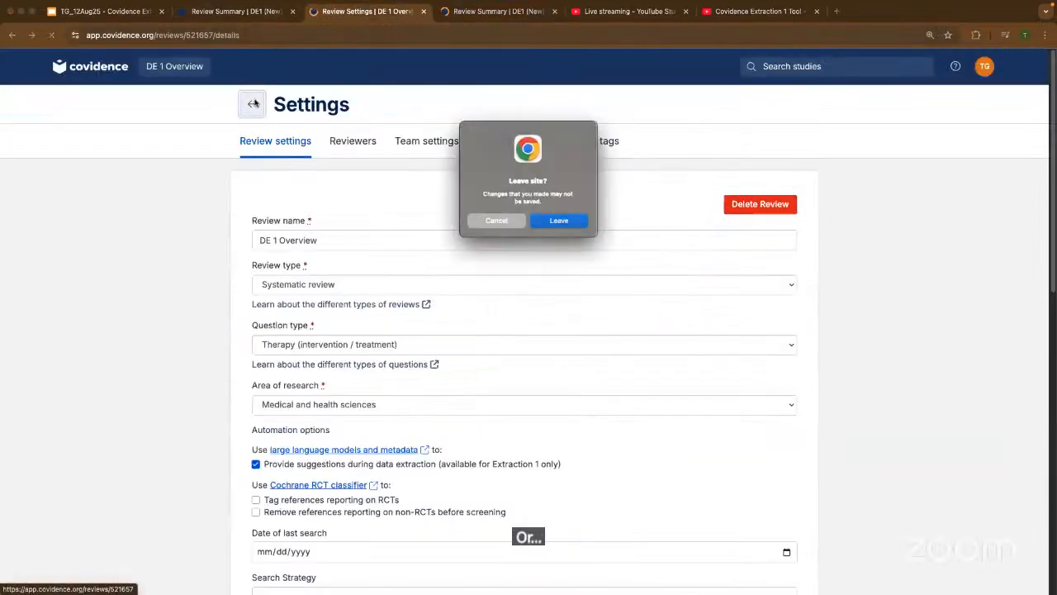
left_click(576, 223)
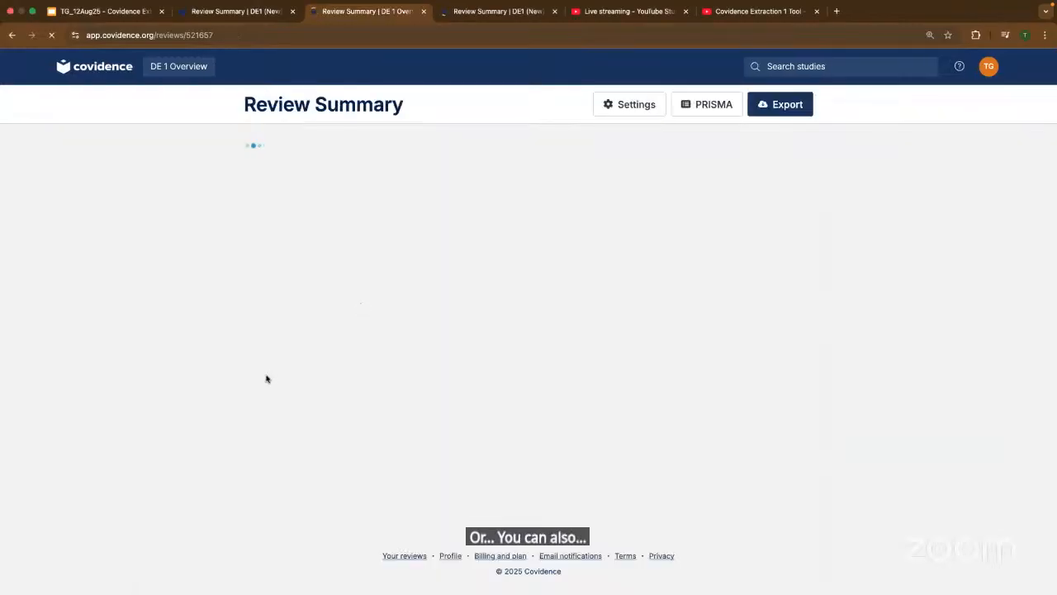
Open the DE 1 Overview review's list of studies to extract and start creating a data extraction template.
left_click(510, 330)
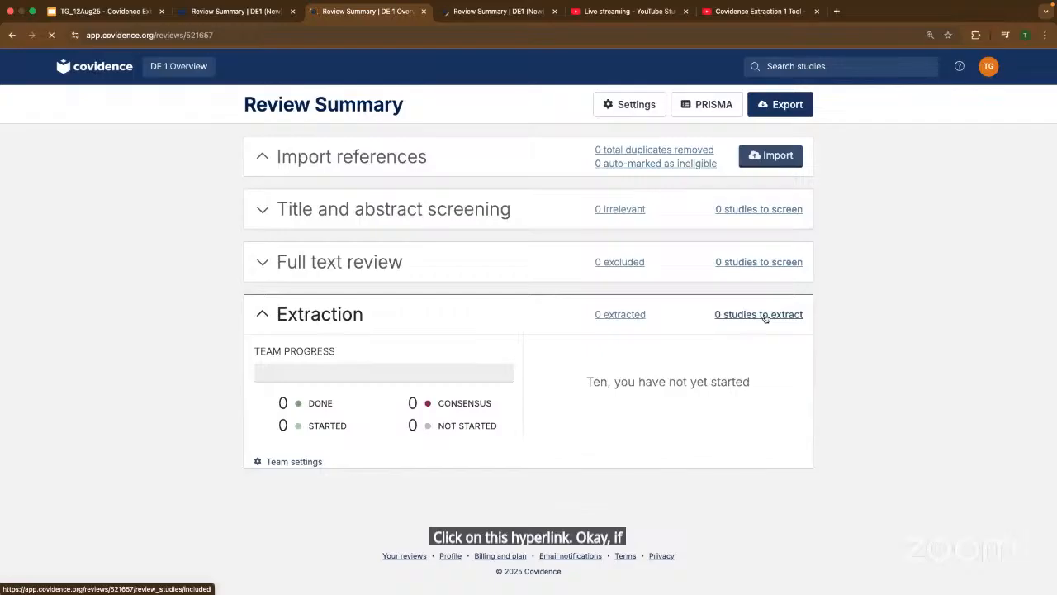
left_click(764, 315)
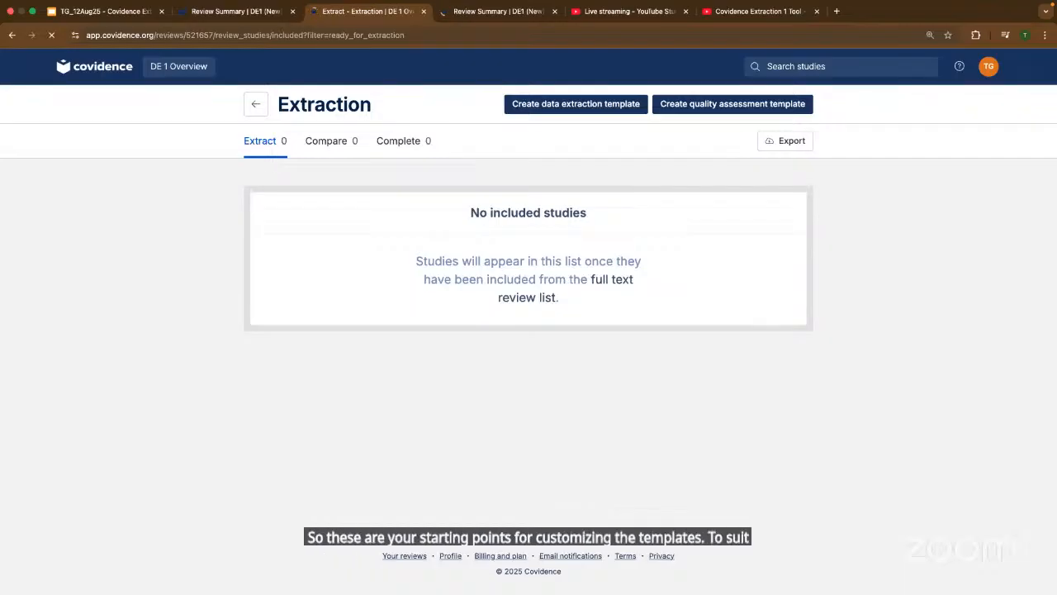
left_click(576, 104)
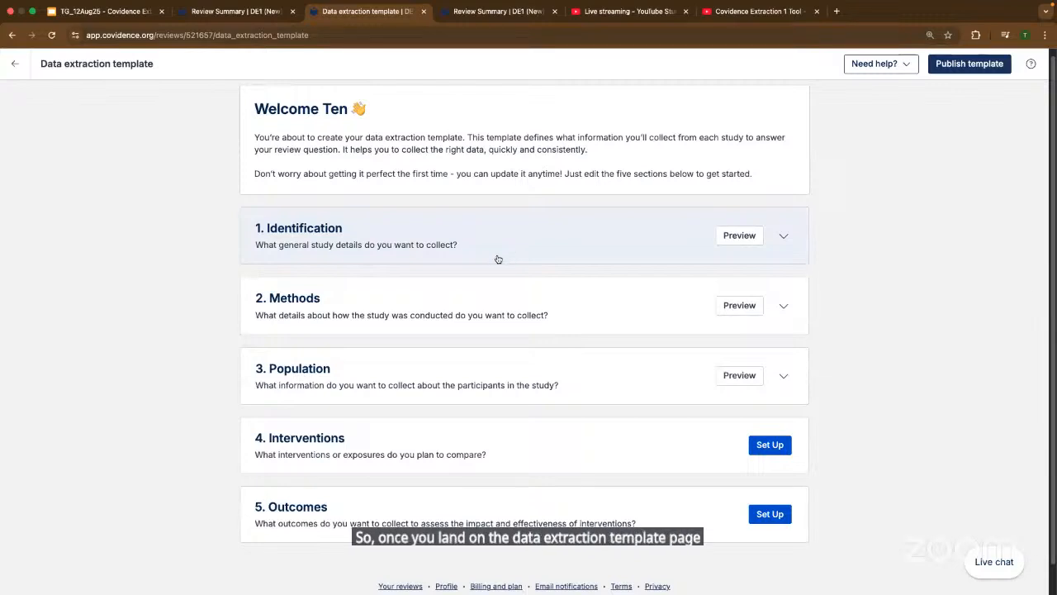
View the template's available help resources and open the Data Extraction live chat, leaving both closed when done.
left_click(890, 70)
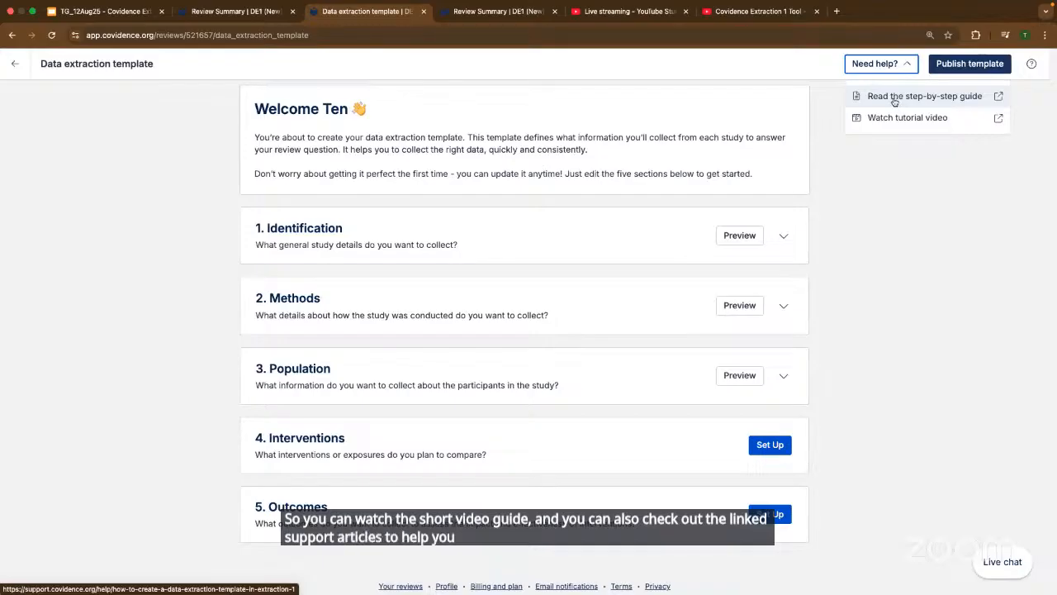
left_click(889, 229)
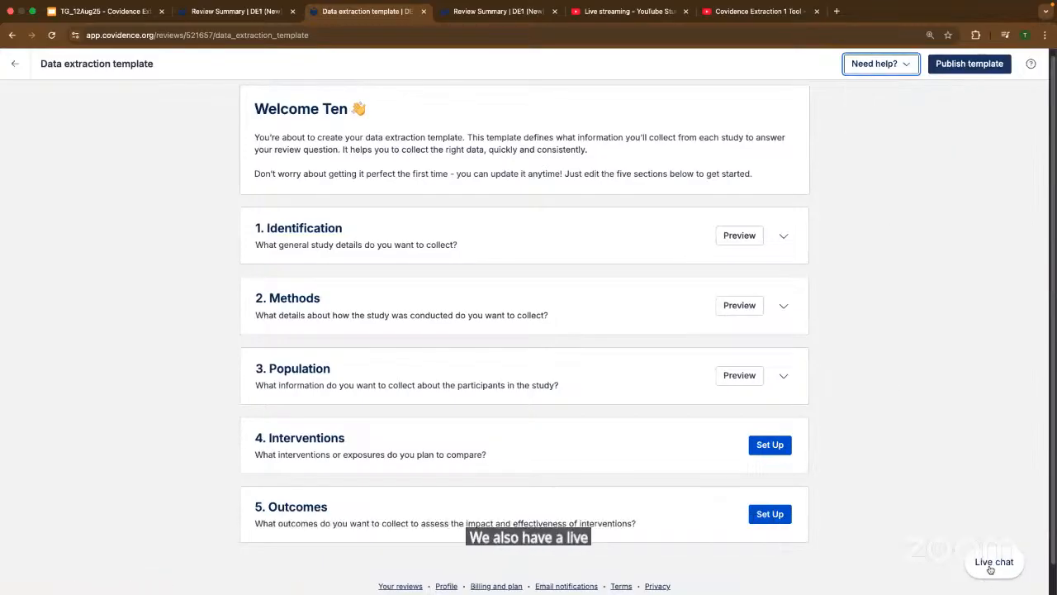
left_click(991, 565)
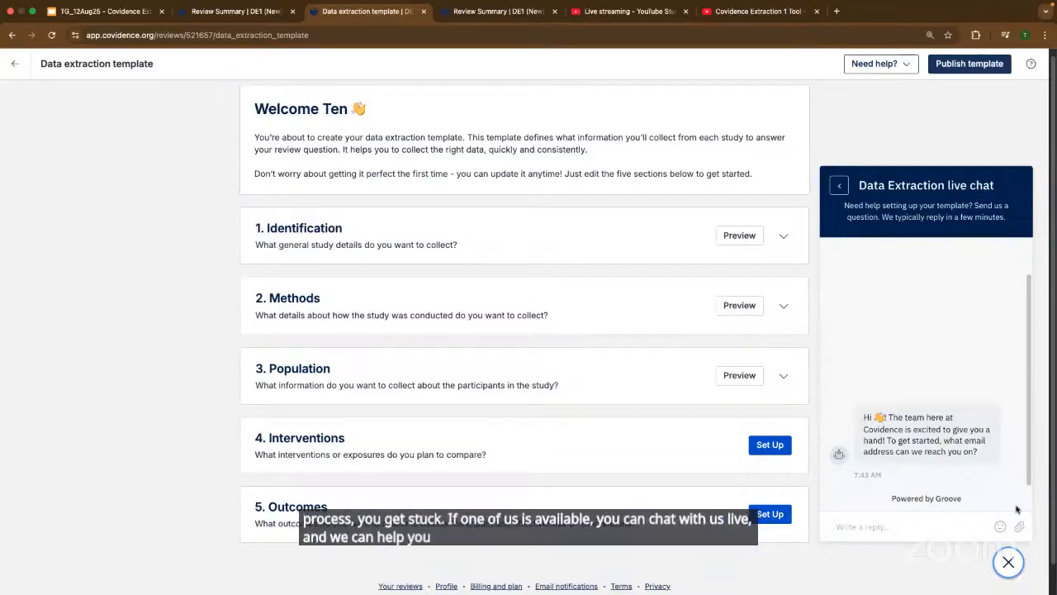
left_click(1009, 561)
scroll(318, 388, "down", 2)
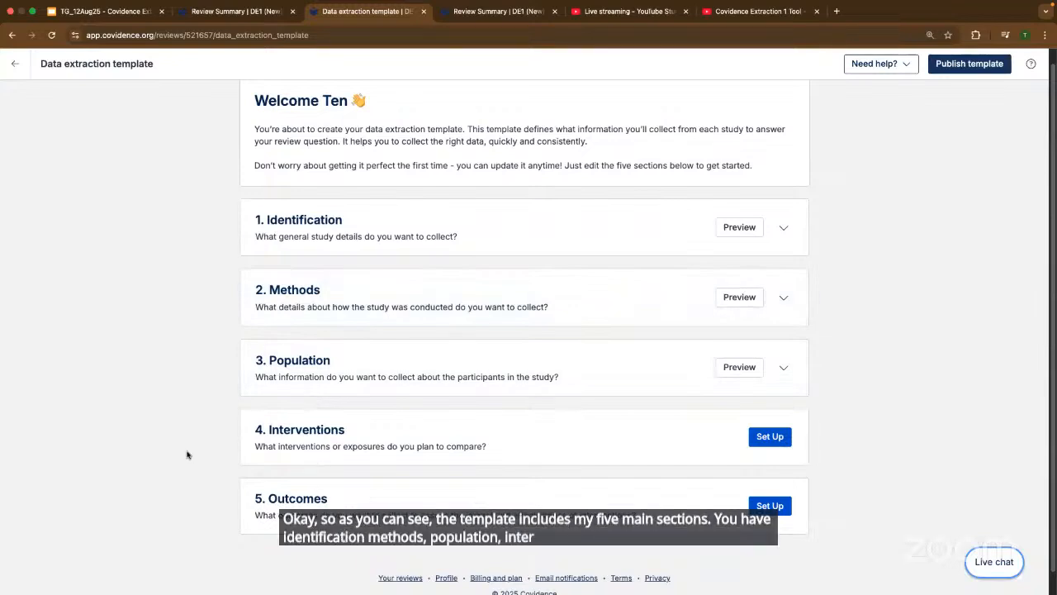
Expand the Identification section and exclude Sponsorship source and Country from its study details.
left_click(354, 230)
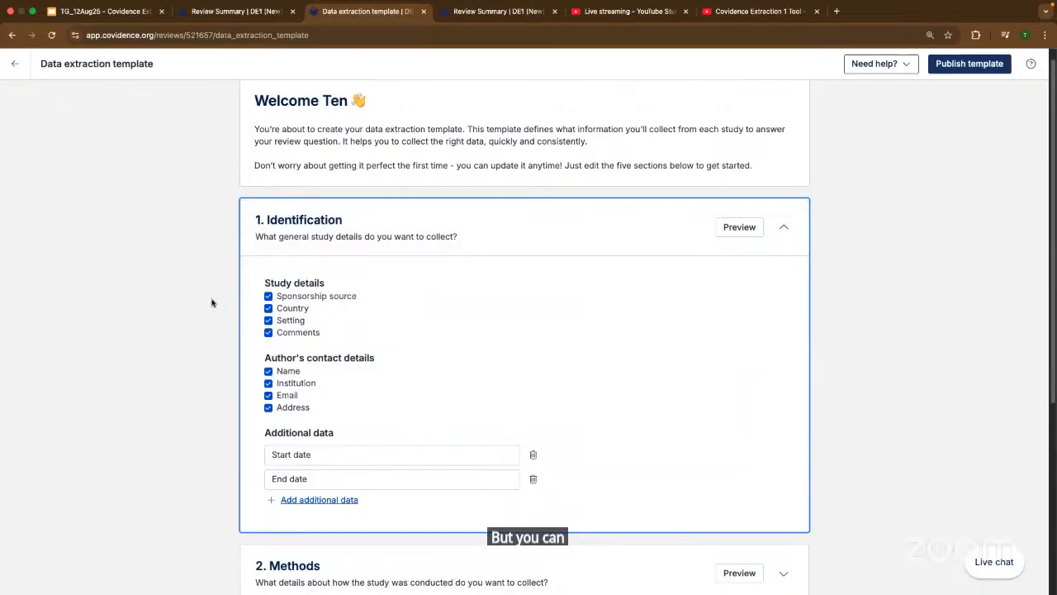
left_click(267, 296)
left_click(268, 308)
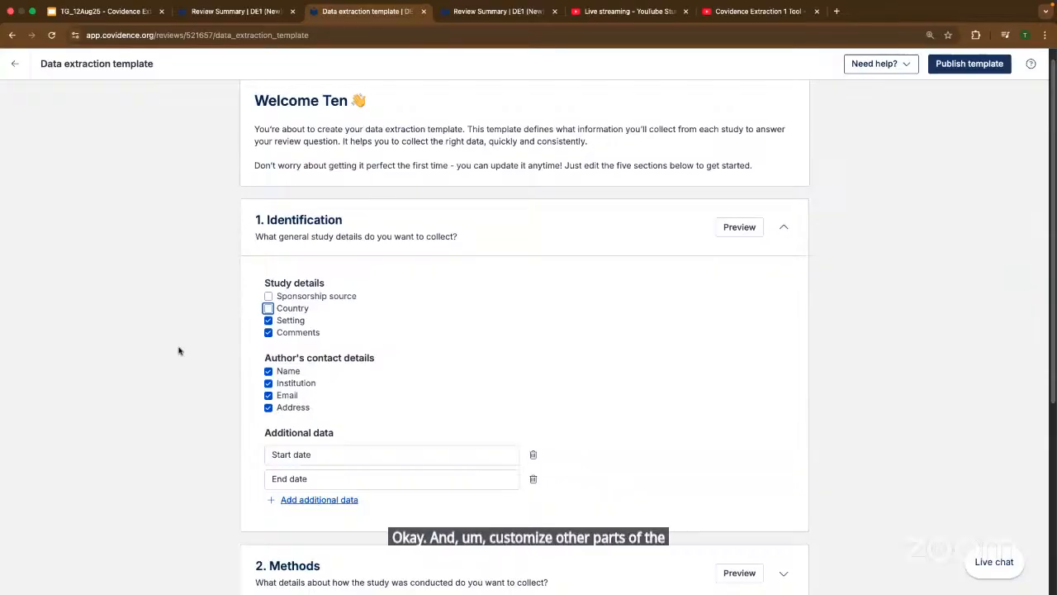
scroll(182, 353, "down", 1)
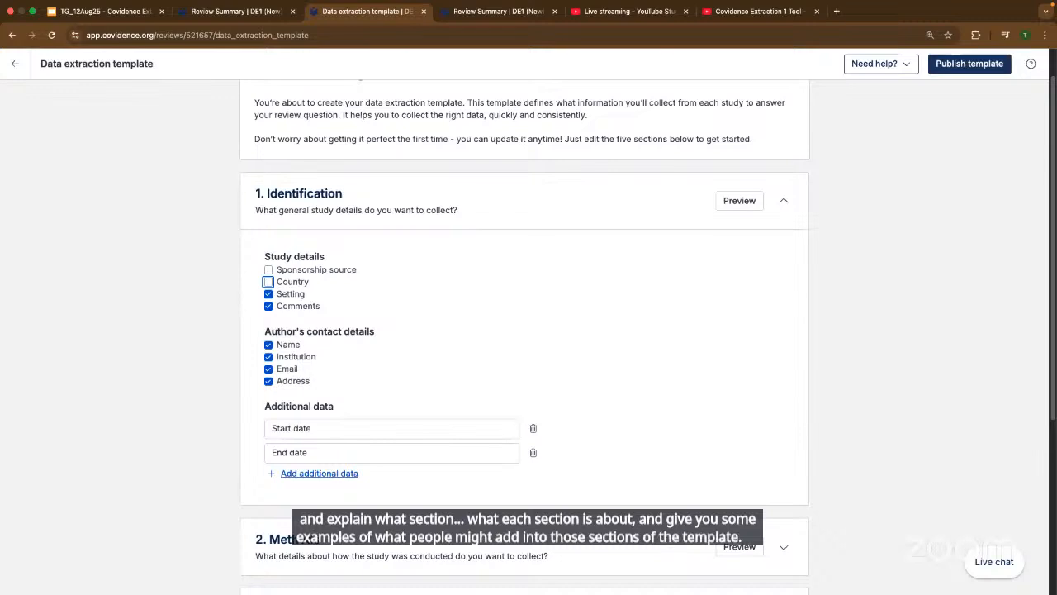
scroll(135, 328, "down", 2)
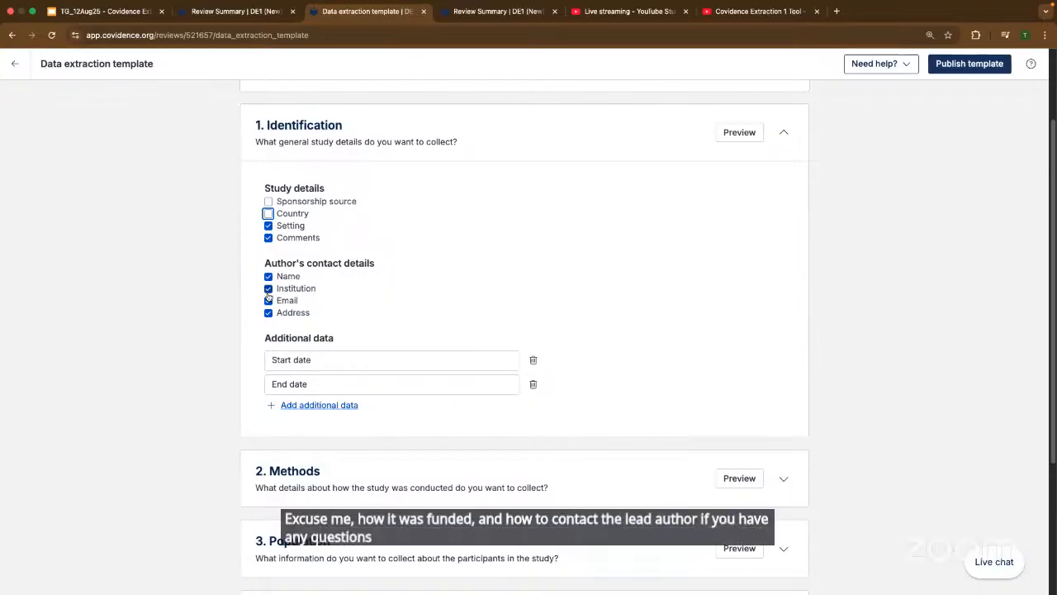
scroll(248, 286, "down", 1)
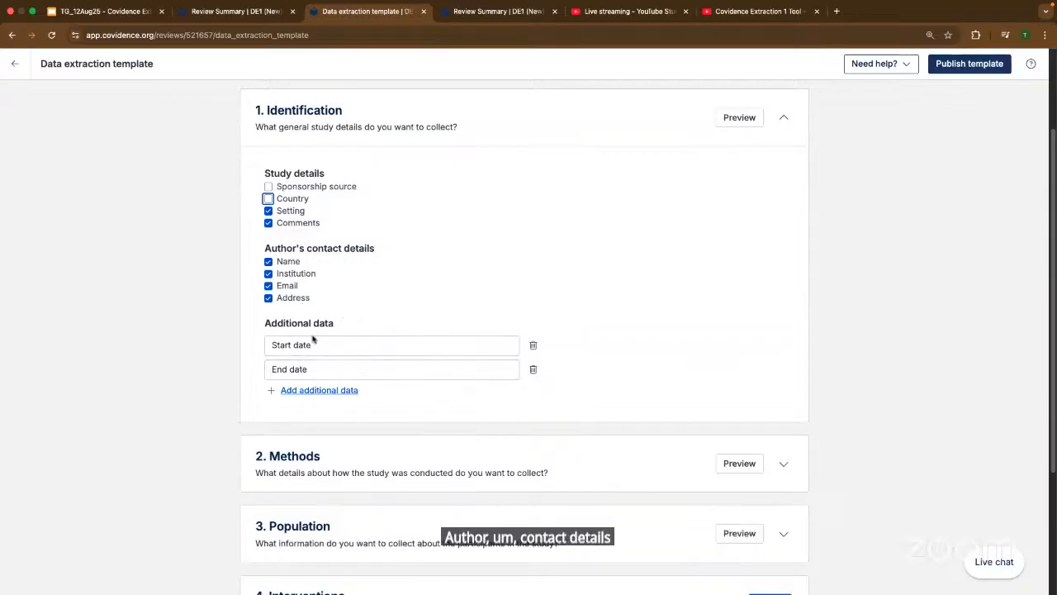
Toggle Sponsorship source and Country back on, off and on again, leaving both included in the study details.
left_click(267, 188)
left_click(268, 200)
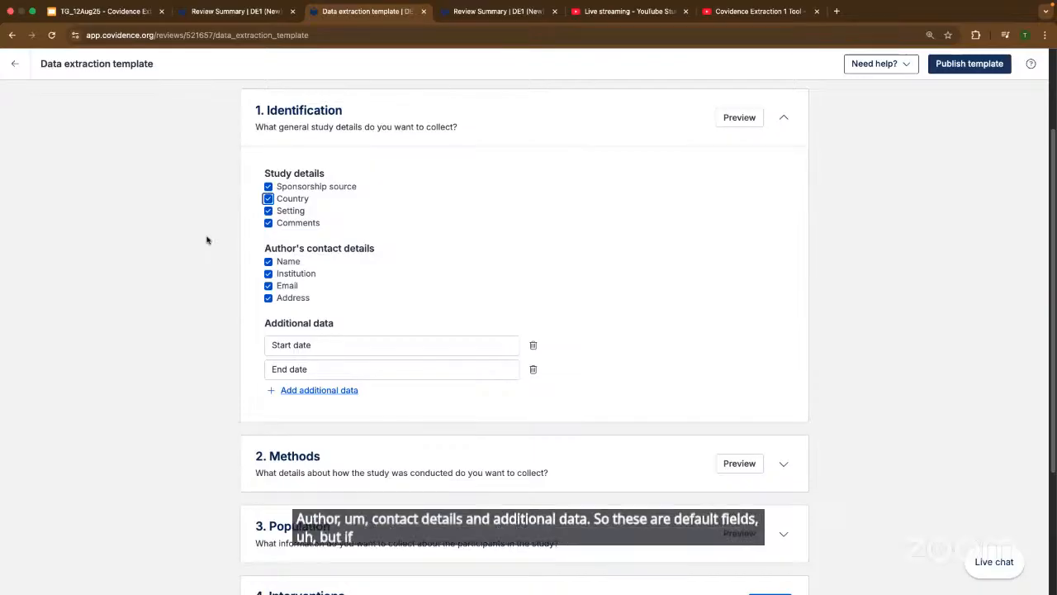
left_click(267, 187)
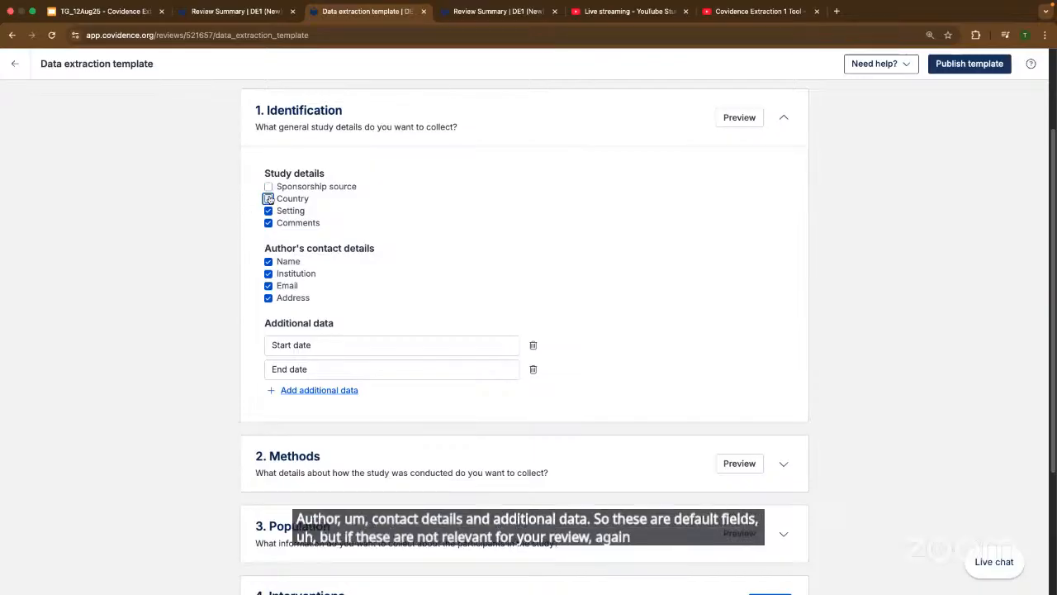
left_click(267, 199)
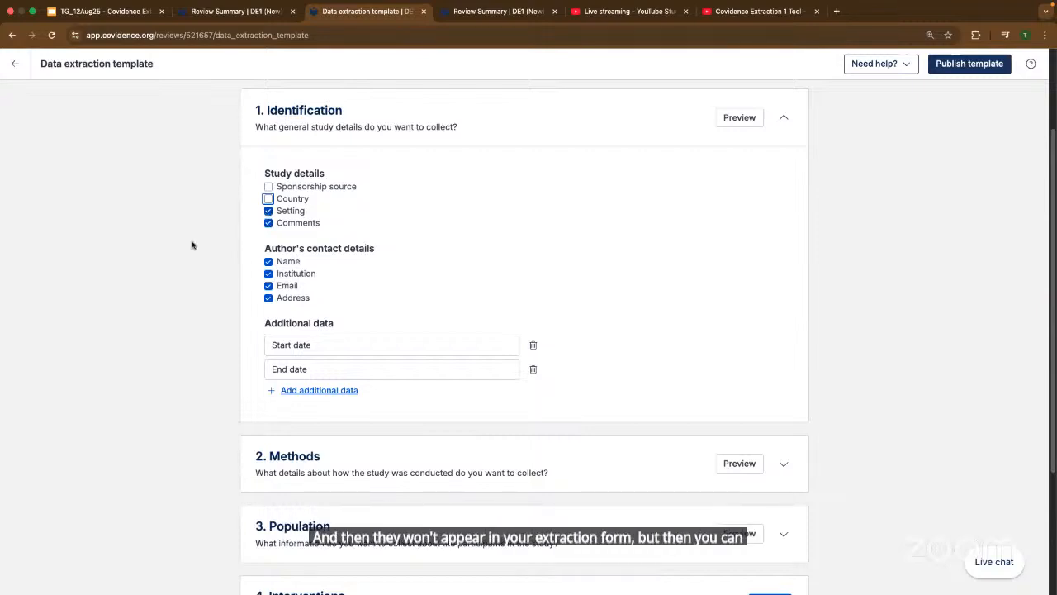
left_click(268, 198)
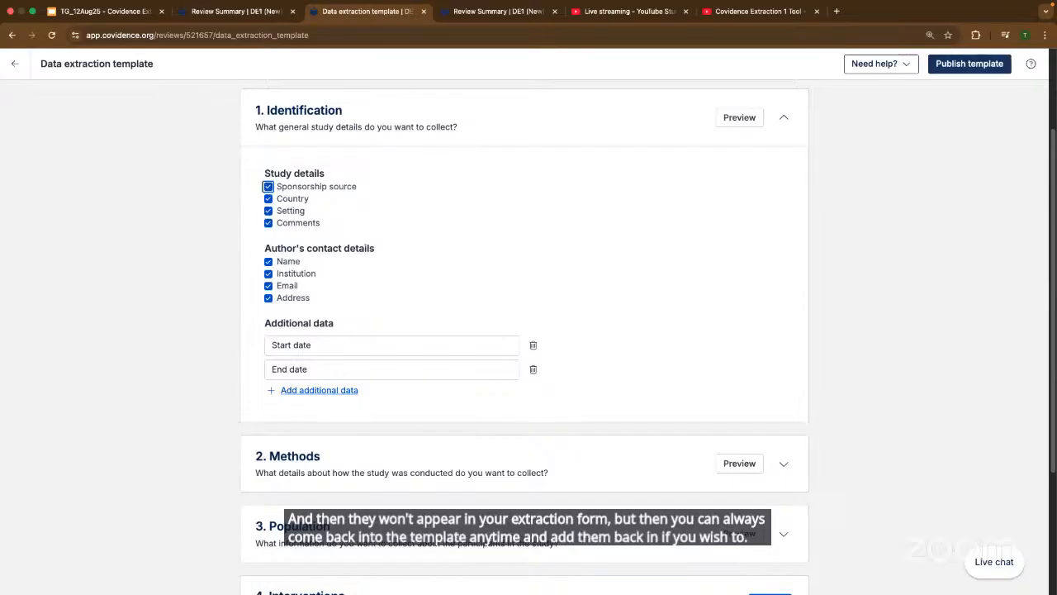
Preview the example Identification form, close it, and dismiss the satisfaction survey.
left_click(738, 118)
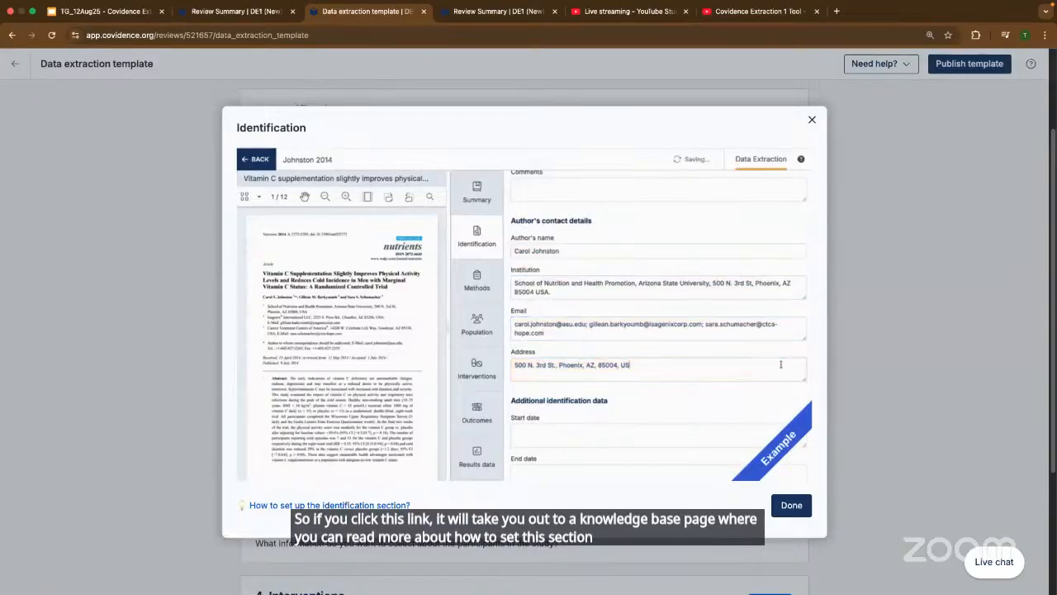
left_click(792, 505)
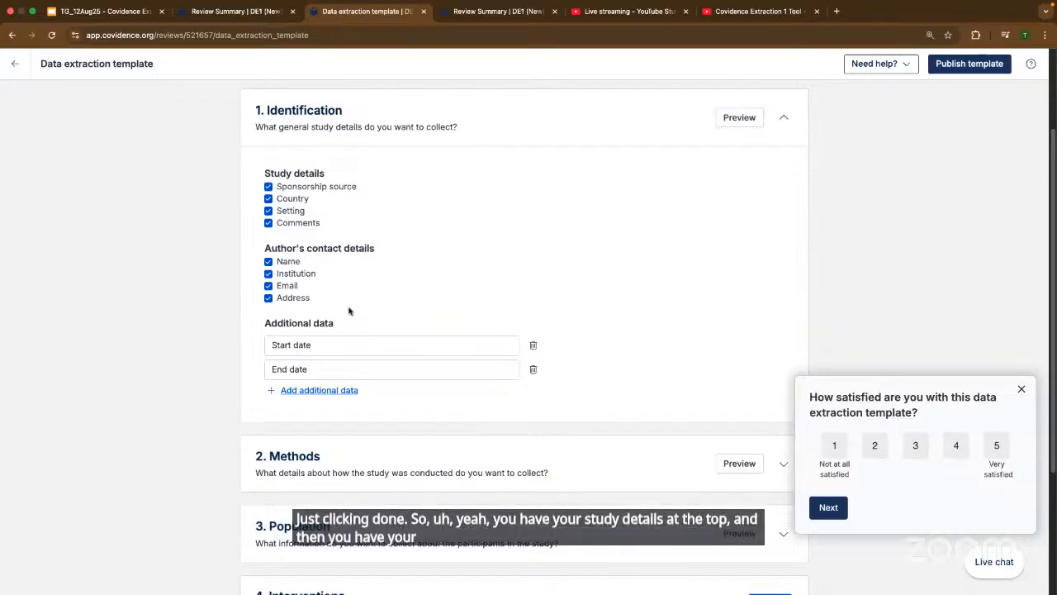
scroll(342, 331, "down", 1)
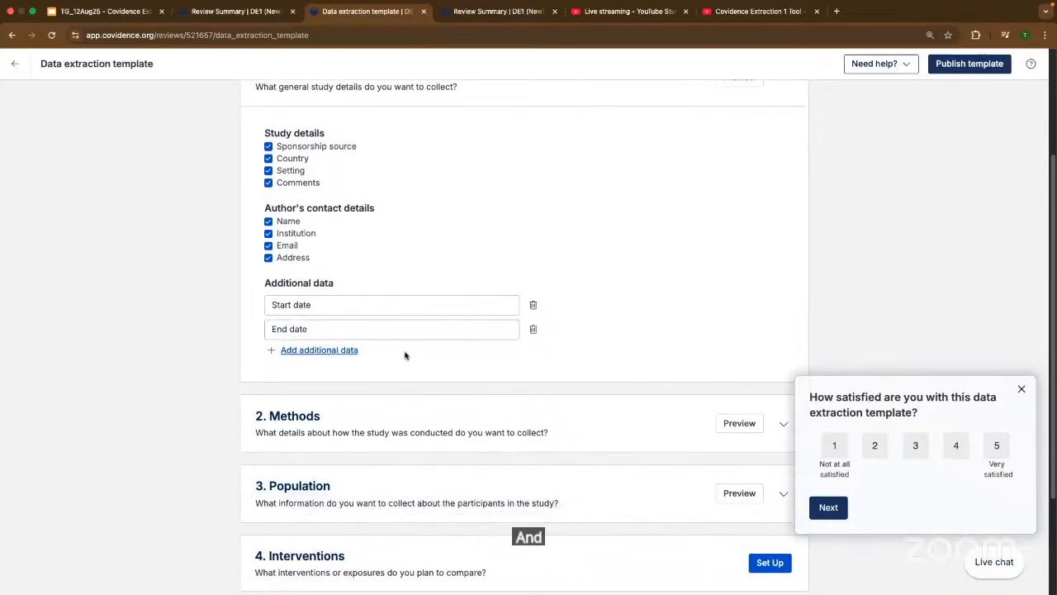
left_click(1023, 389)
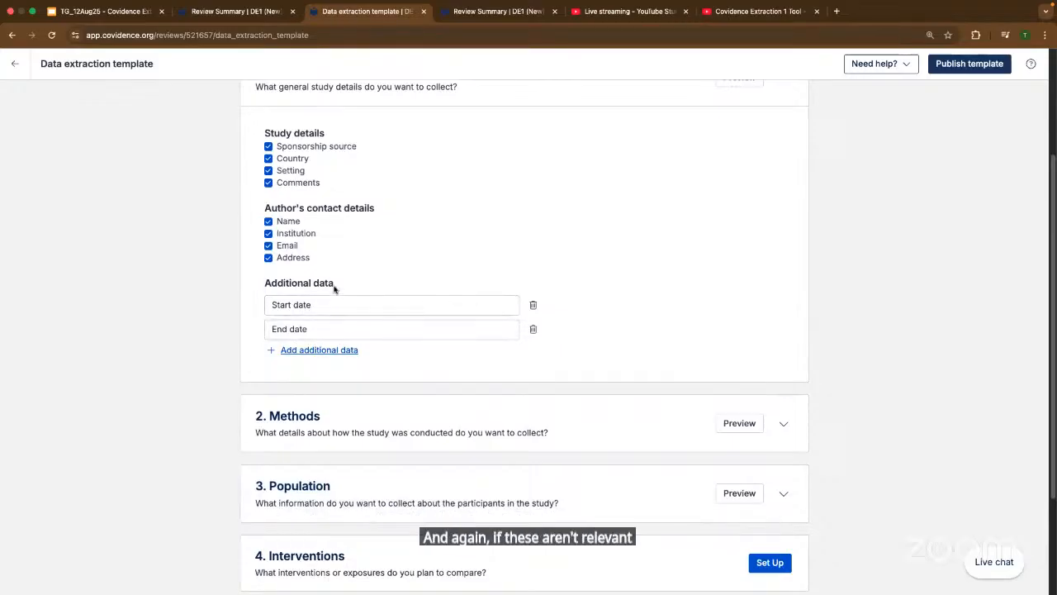
Add "Trial registration number" and "Study centre" as additional data fields in the Identification section.
scroll(335, 289, "down", 1)
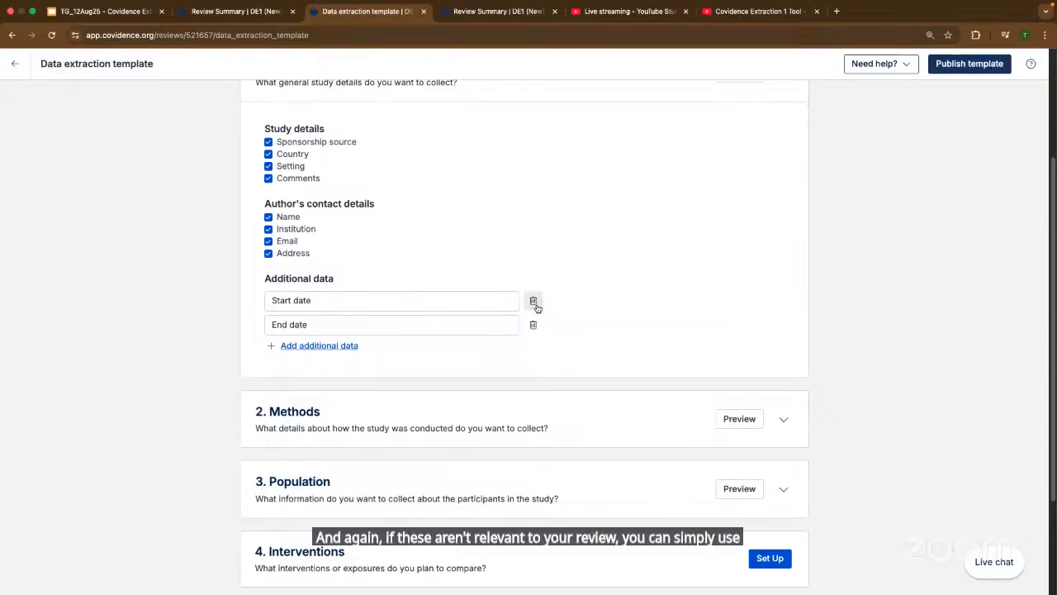
left_click(269, 346)
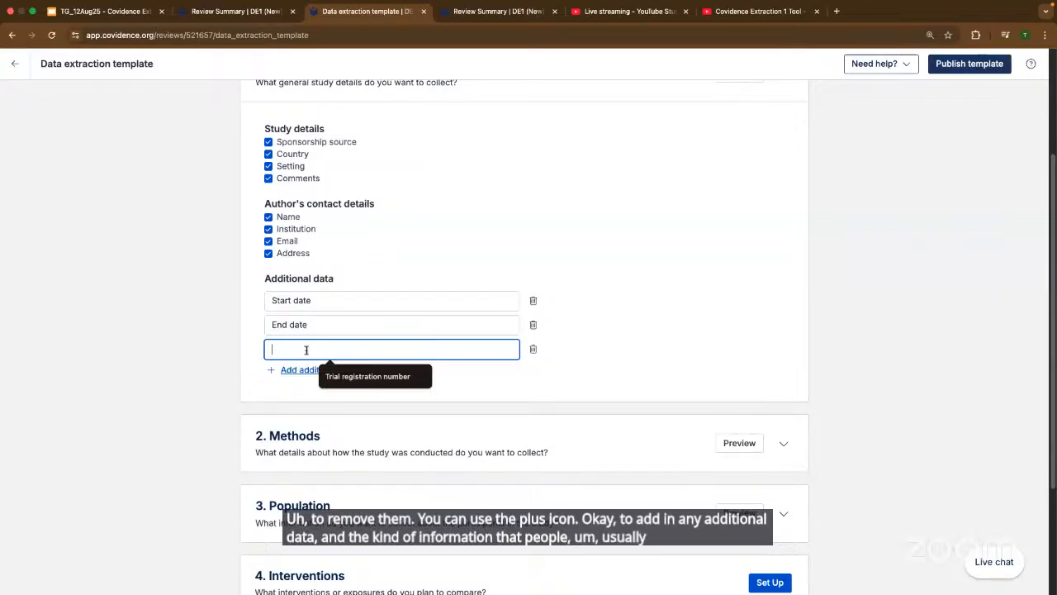
type("tr")
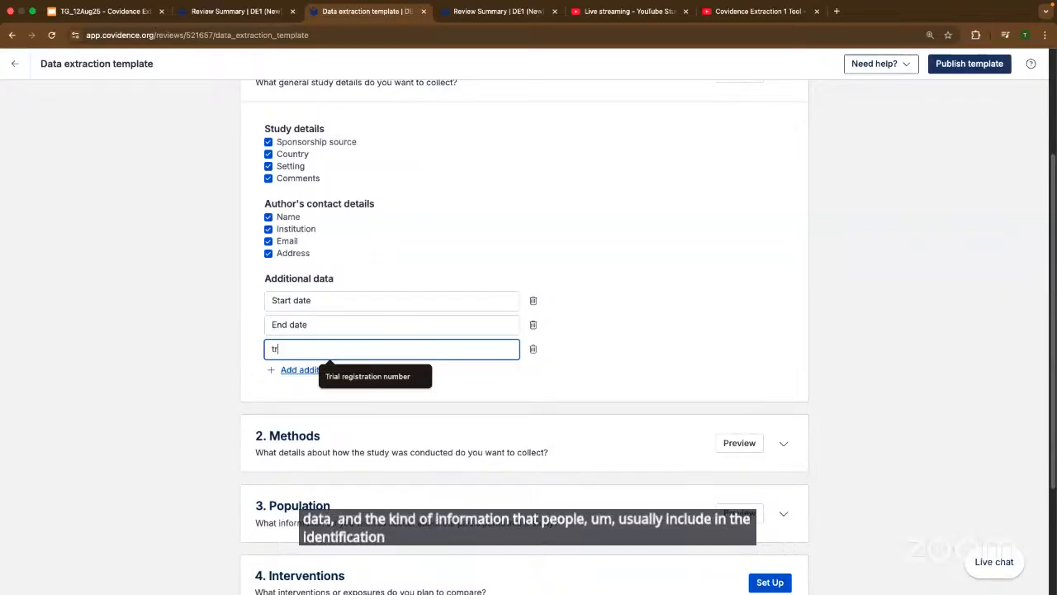
type("i")
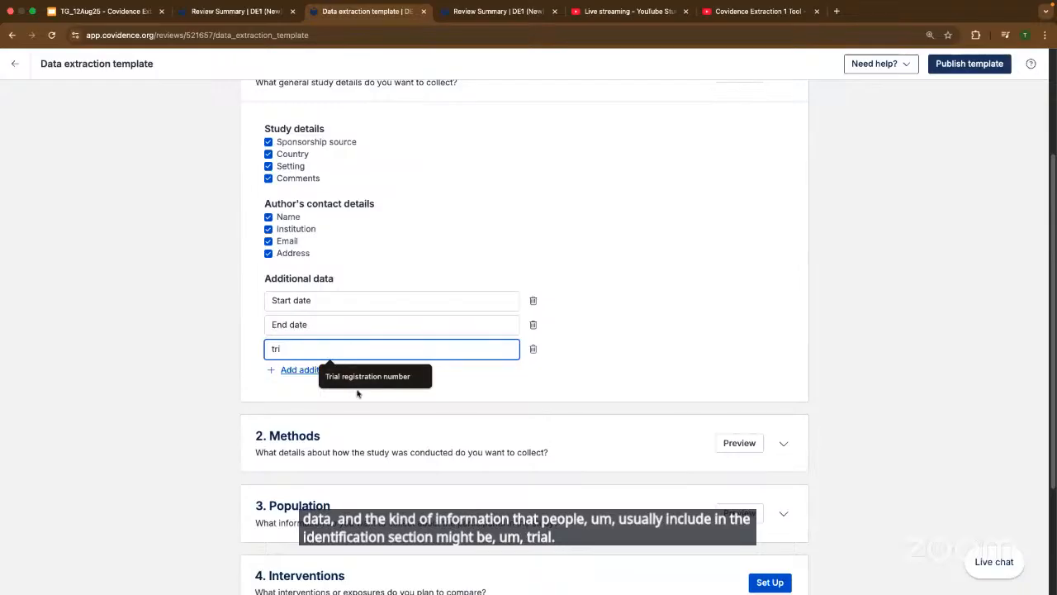
left_click(364, 376)
left_click(319, 369)
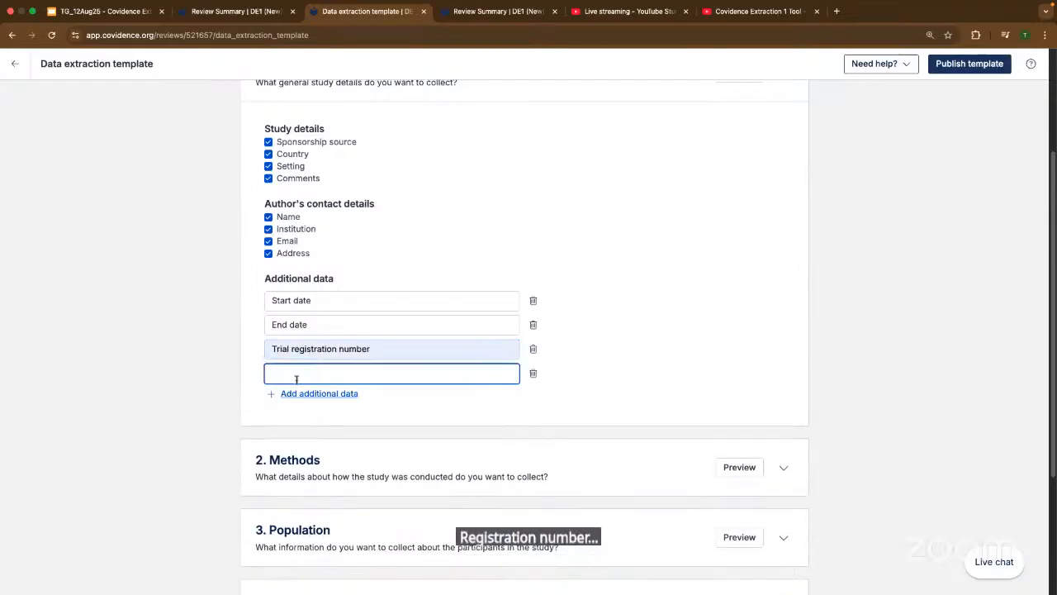
type("Study centre")
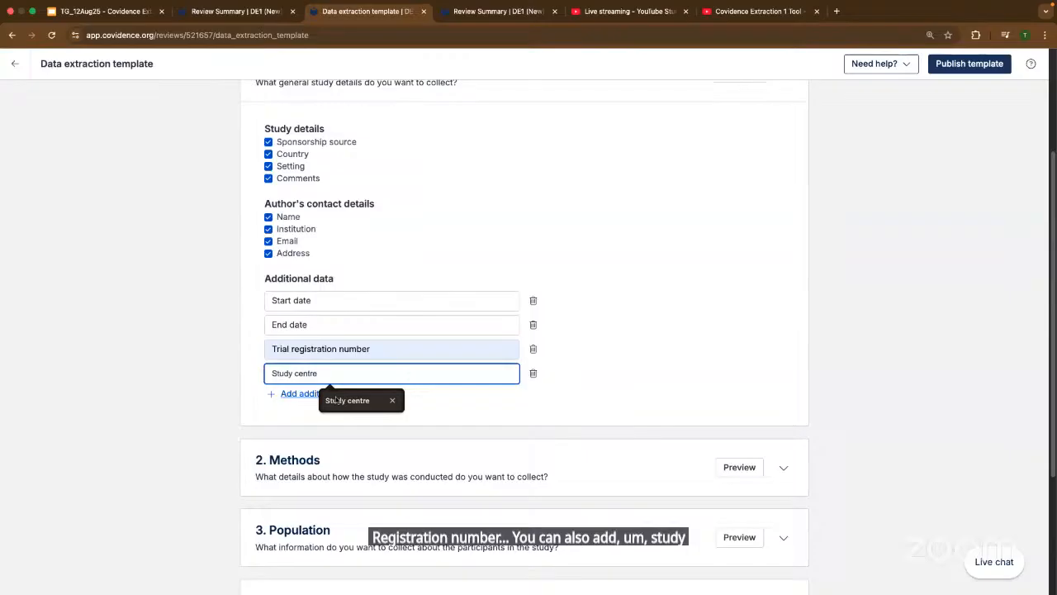
left_click(347, 400)
scroll(298, 371, "down", 1)
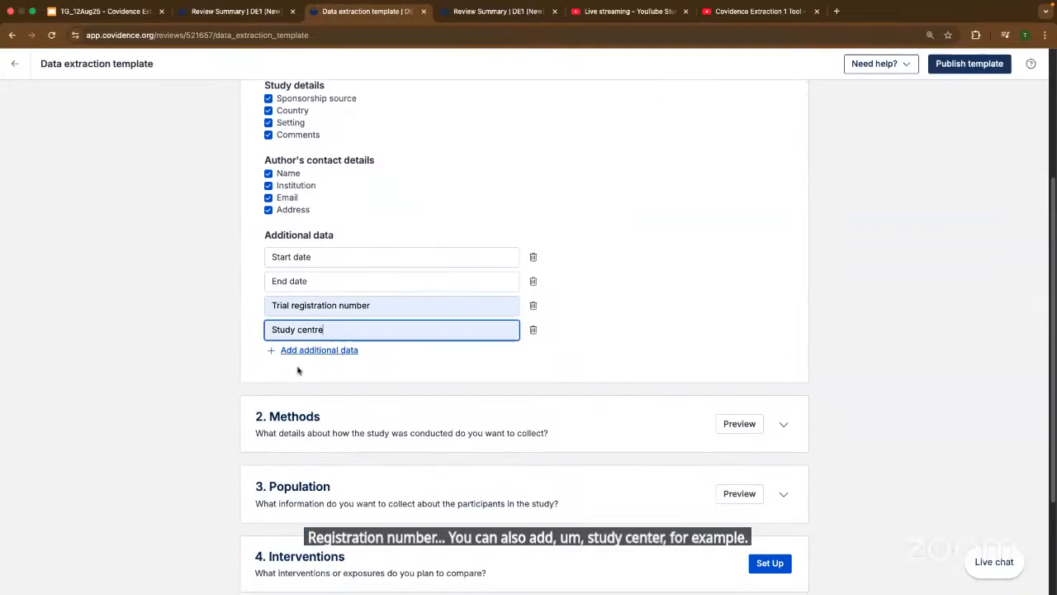
Add "Conflicts of interest (Yes/No)" and "Peer review" as further additional data fields in the Identification section.
left_click(305, 351)
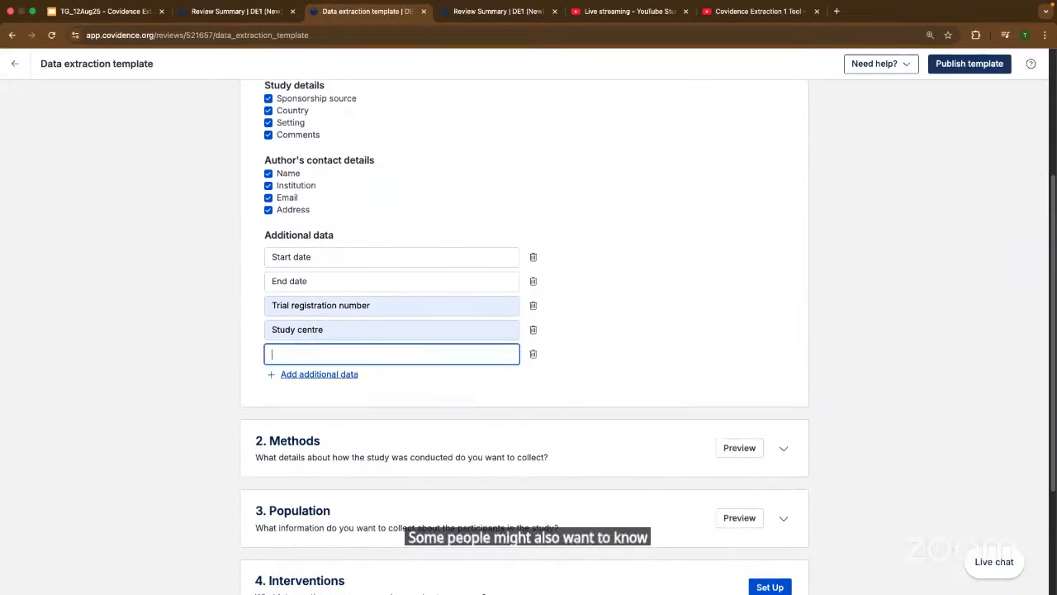
type("Con")
left_click(344, 381)
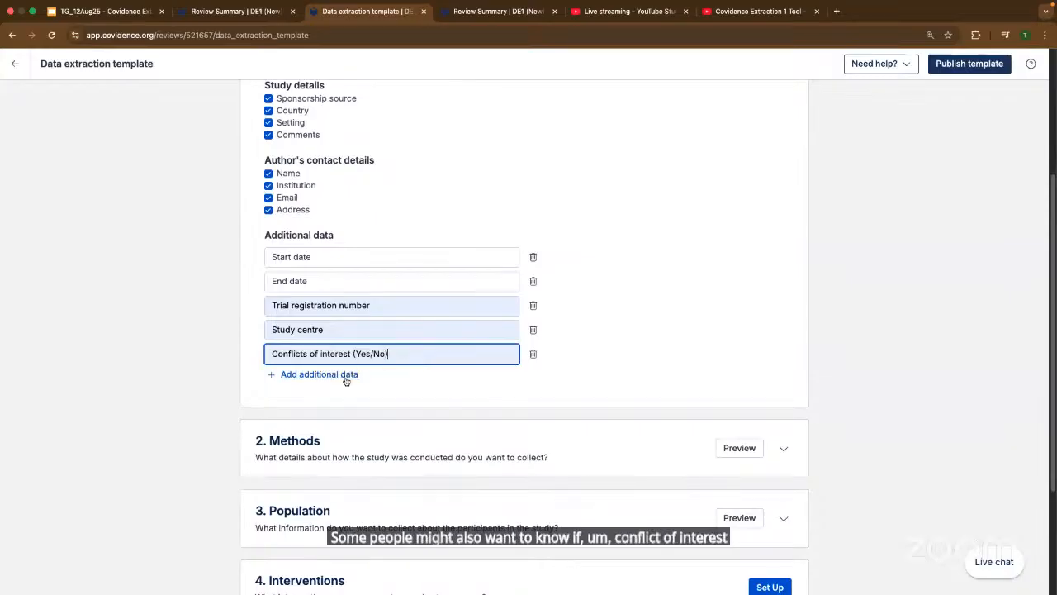
left_click(324, 376)
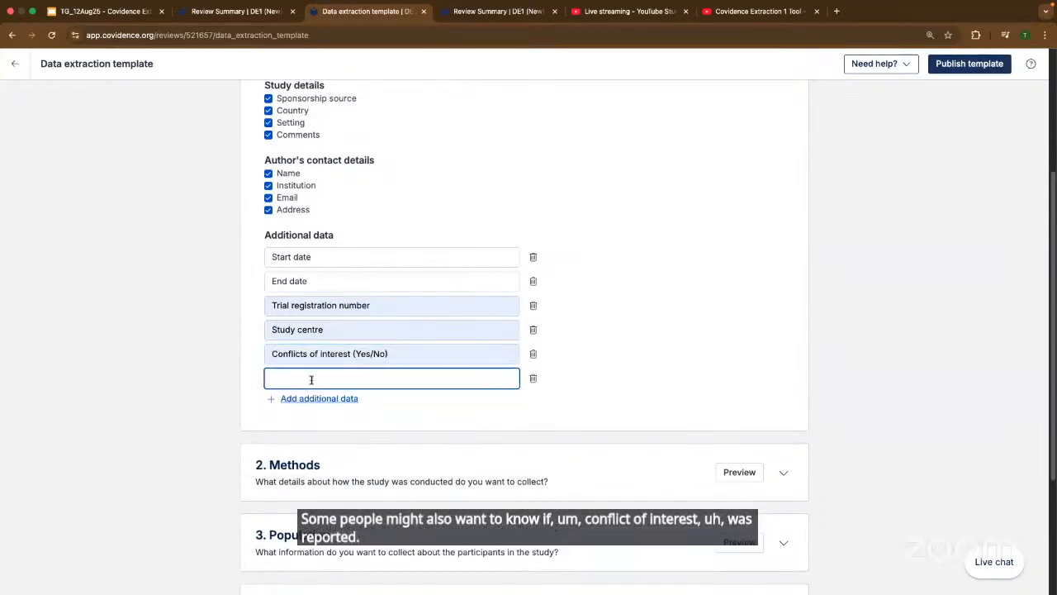
type("Peer")
left_click(327, 404)
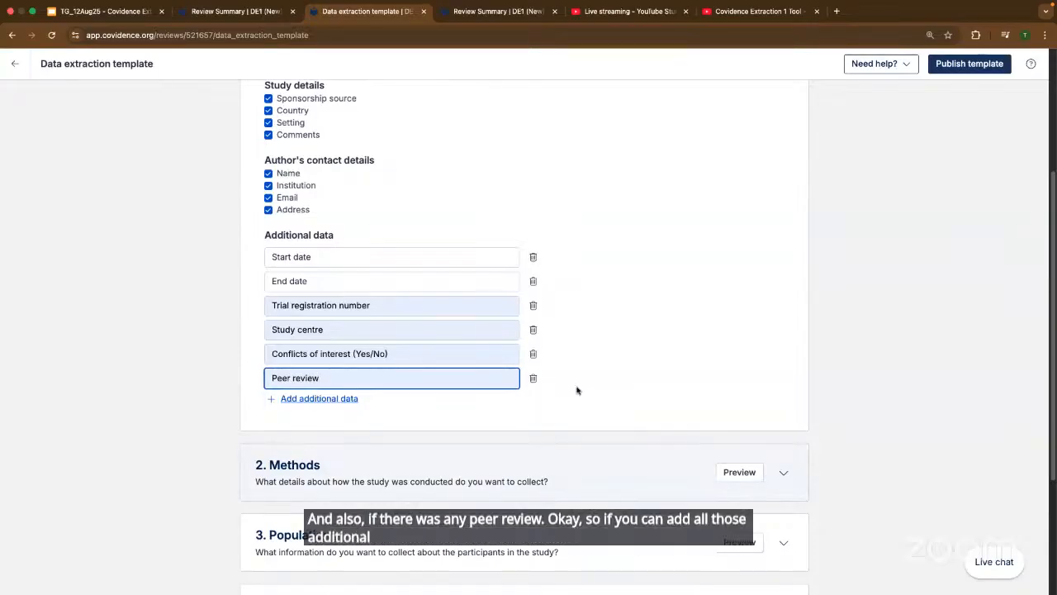
Remove the Peer review, Conflicts of interest, Study centre and Trial registration number fields from the Identification section's additional data.
left_click(534, 377)
left_click(534, 353)
left_click(534, 329)
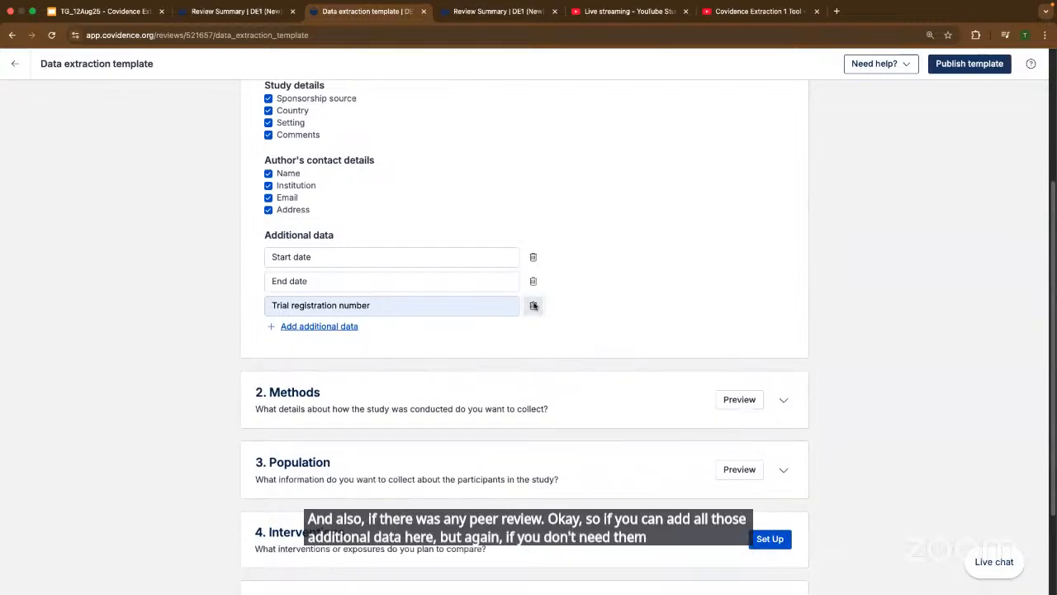
left_click(533, 304)
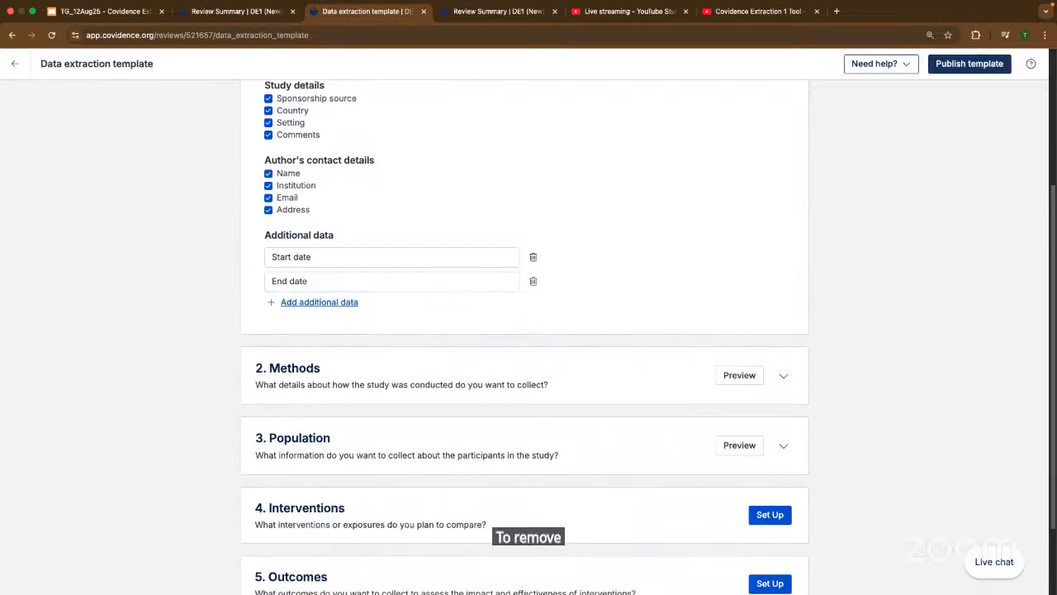
Expand the Methods section and preview its example form to examine the study design and group options.
left_click(406, 382)
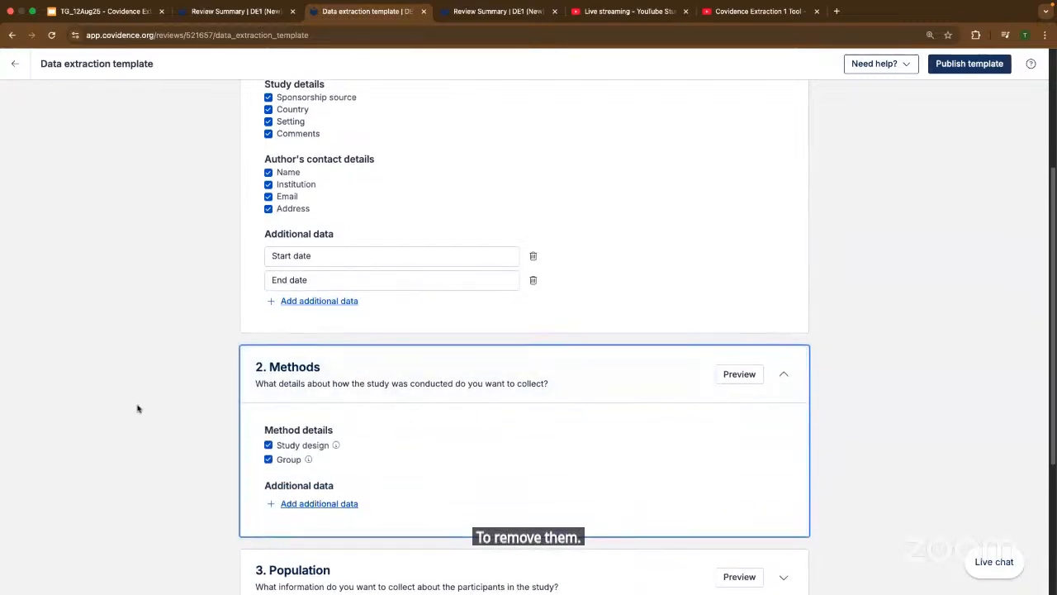
scroll(137, 406, "down", 2)
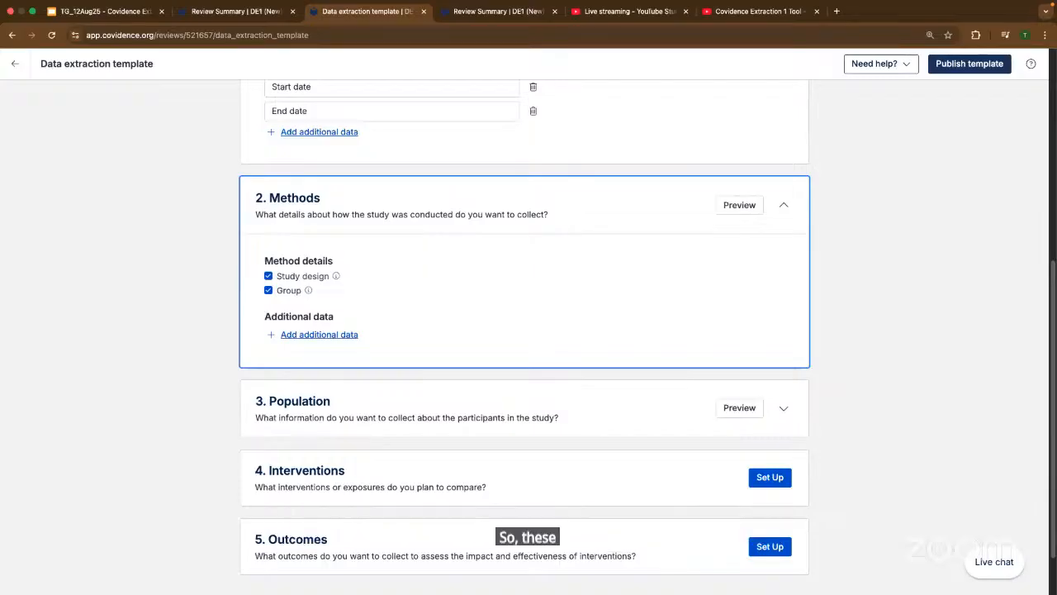
left_click(739, 205)
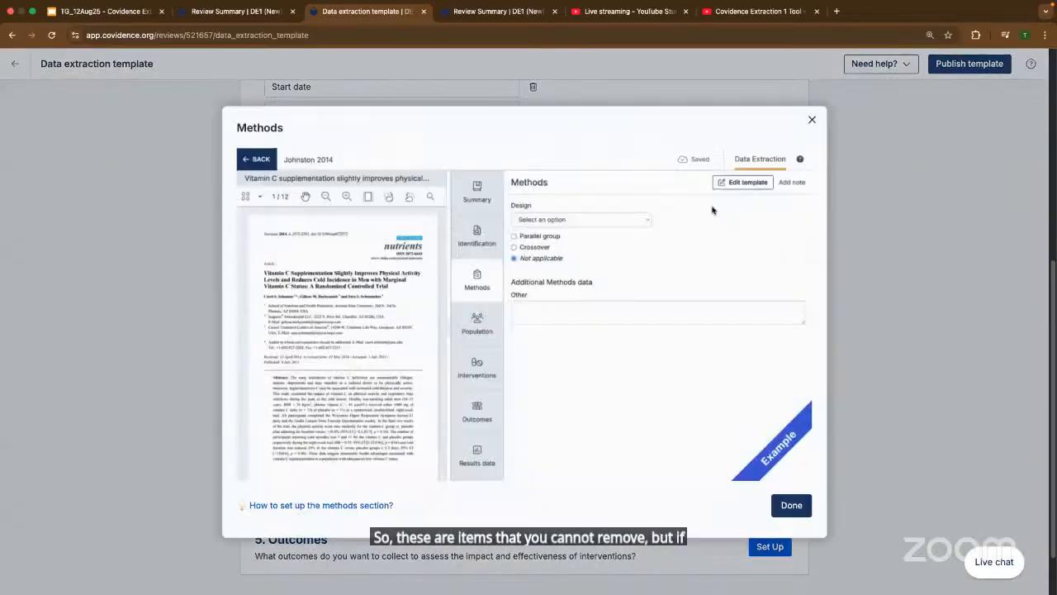
left_click(618, 221)
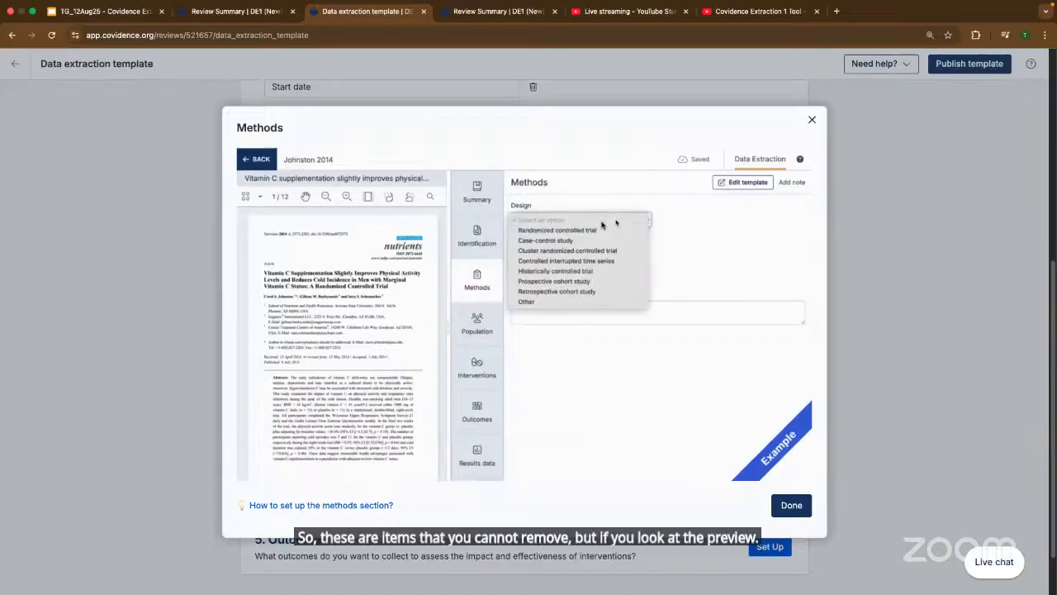
left_click(601, 229)
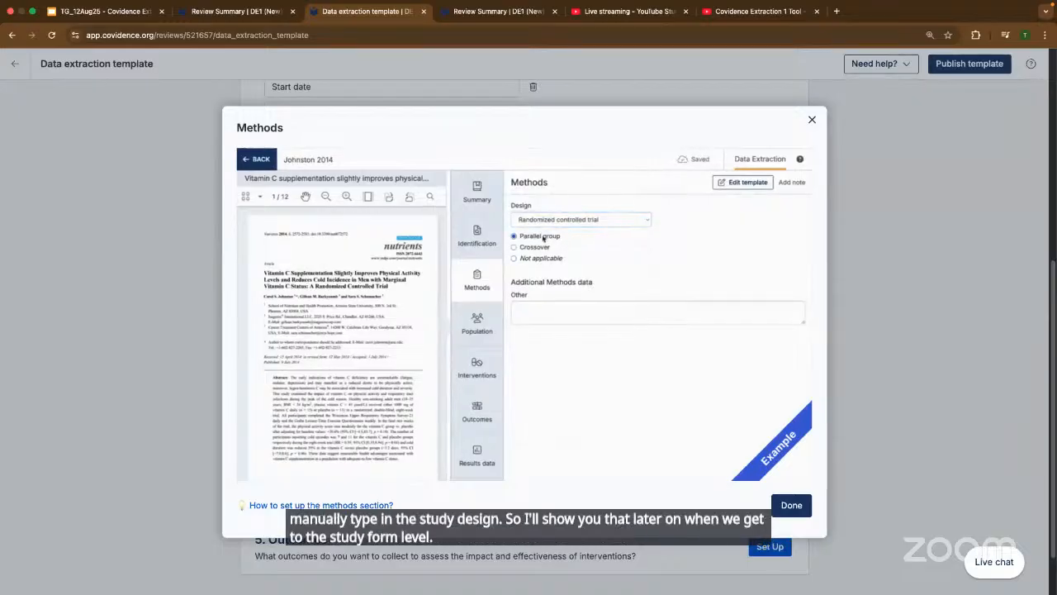
Close the Methods preview and add "aims and objective" and "methods of recruitment" as additional data fields in the Methods section.
left_click(791, 505)
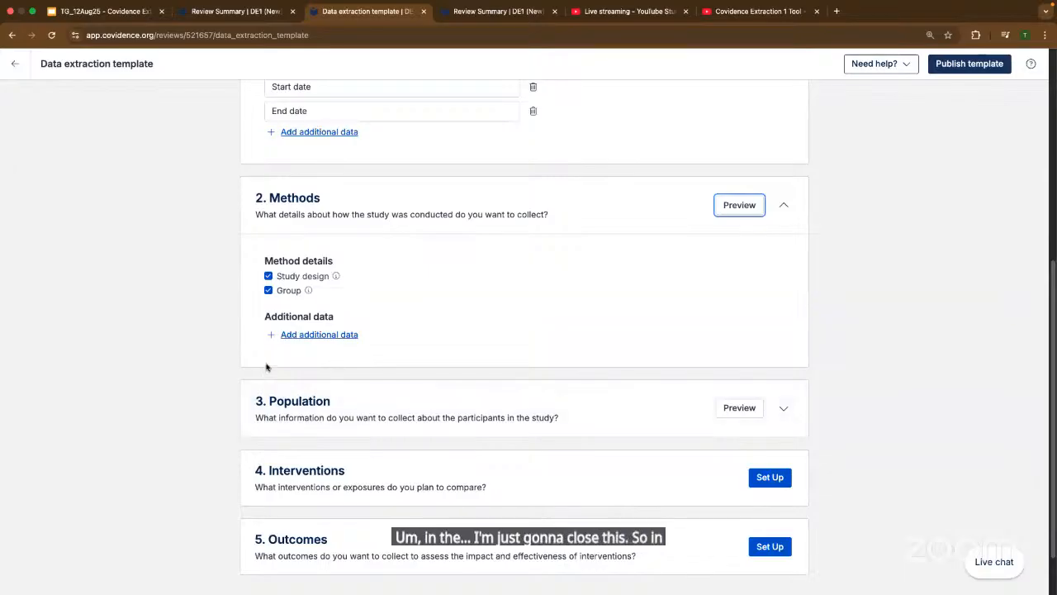
left_click(318, 334)
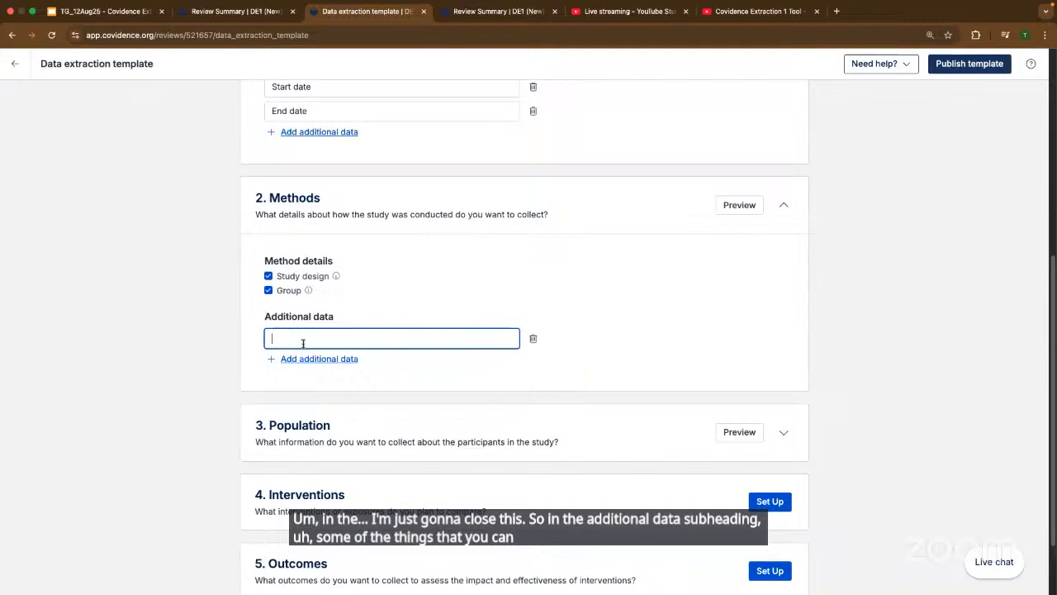
type("aims")
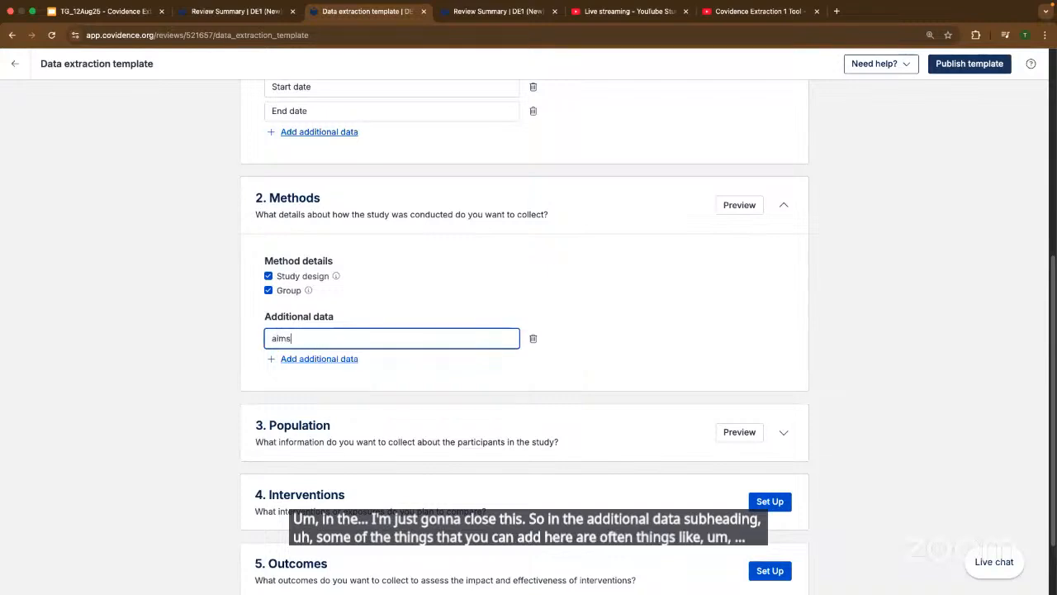
type(" and objective")
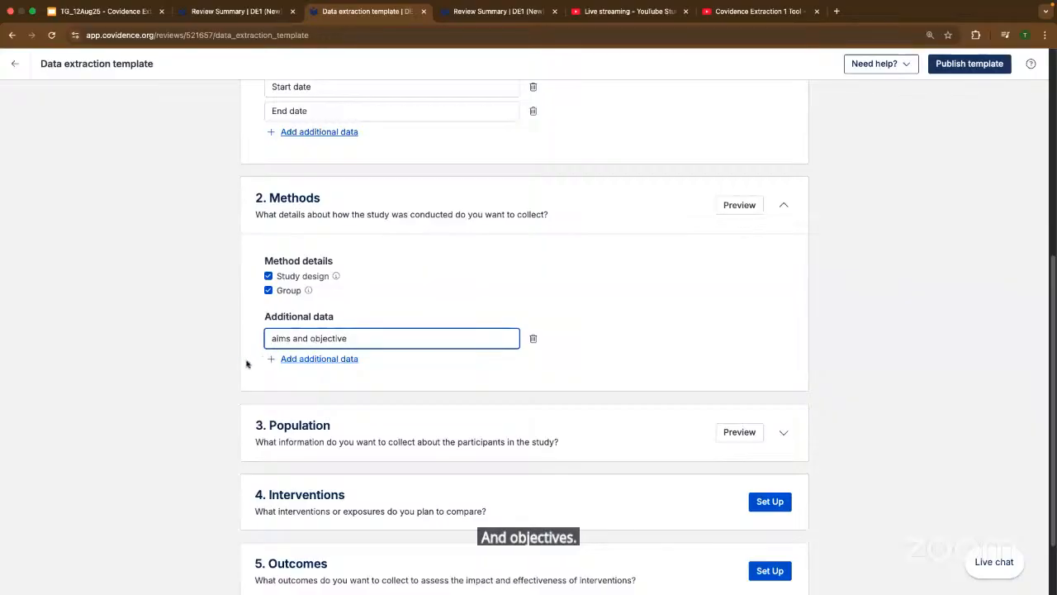
scroll(137, 378, "down", 1)
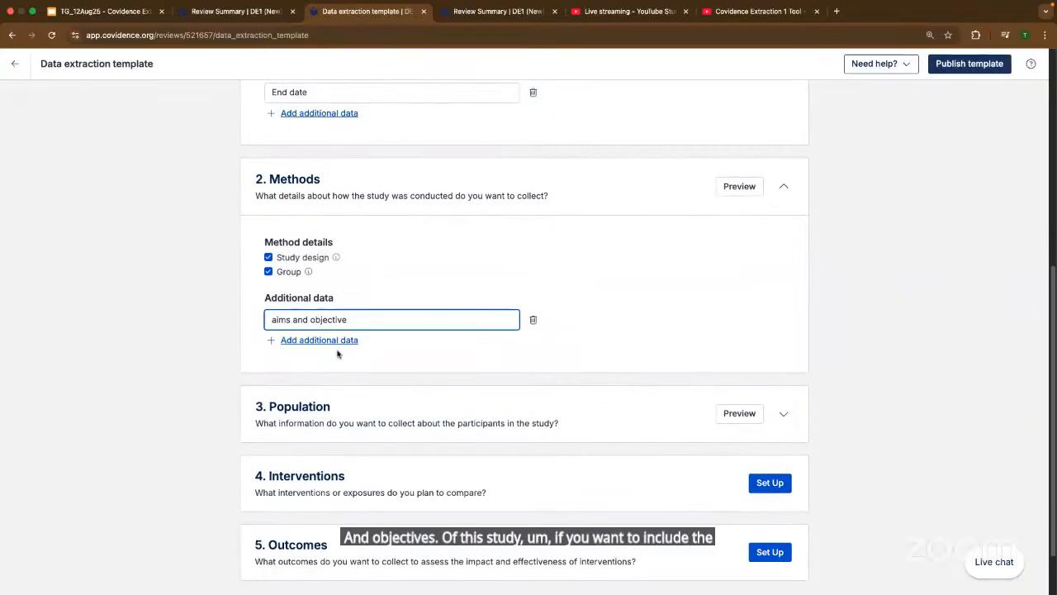
left_click(331, 340)
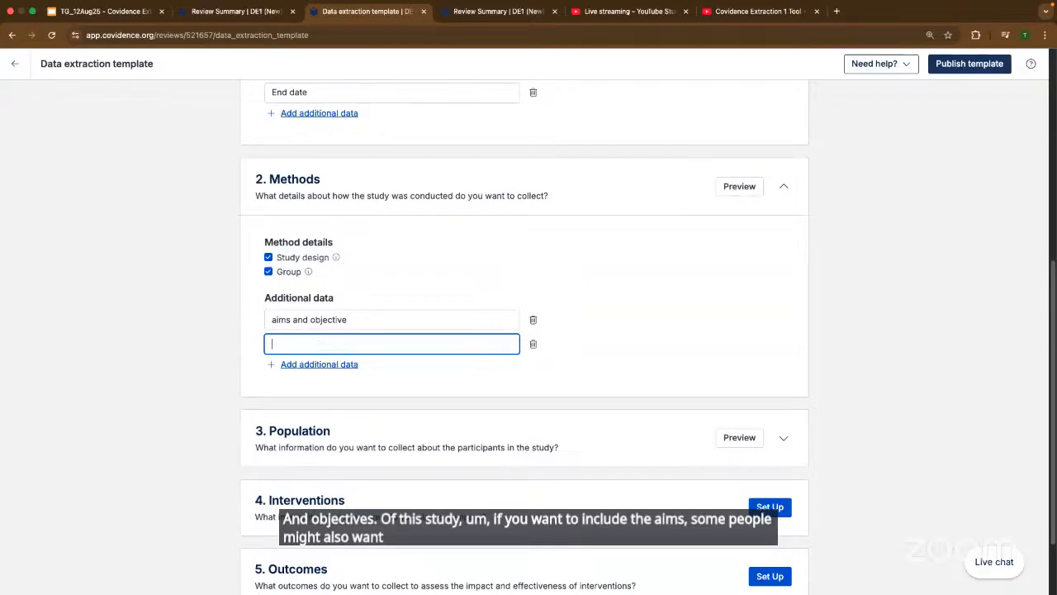
type("methods of rec")
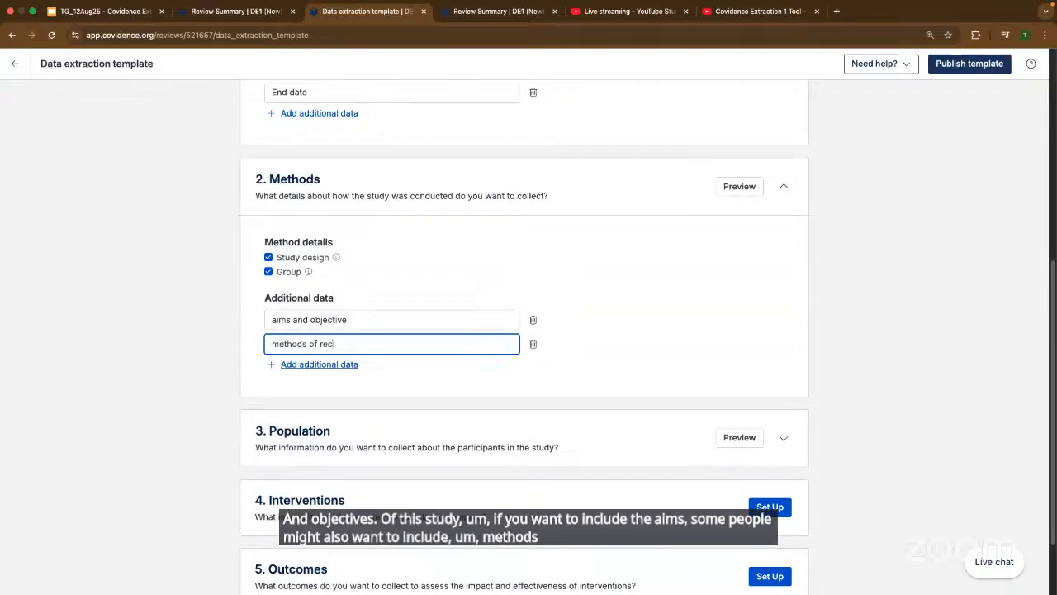
type("ruitment")
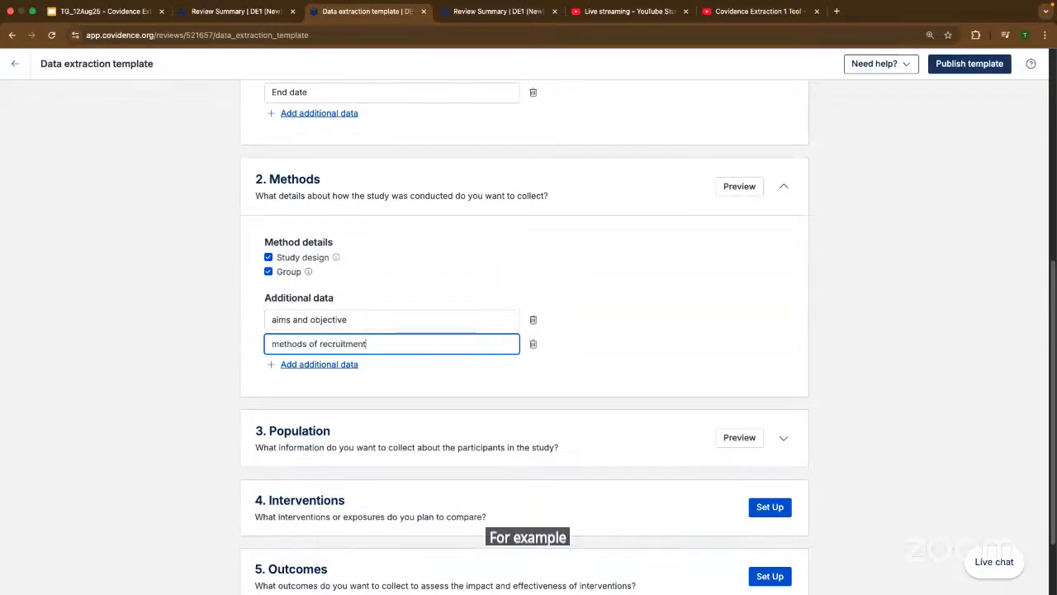
Add "blinding" and "Other" as further additional data fields in the Methods section.
left_click(341, 364)
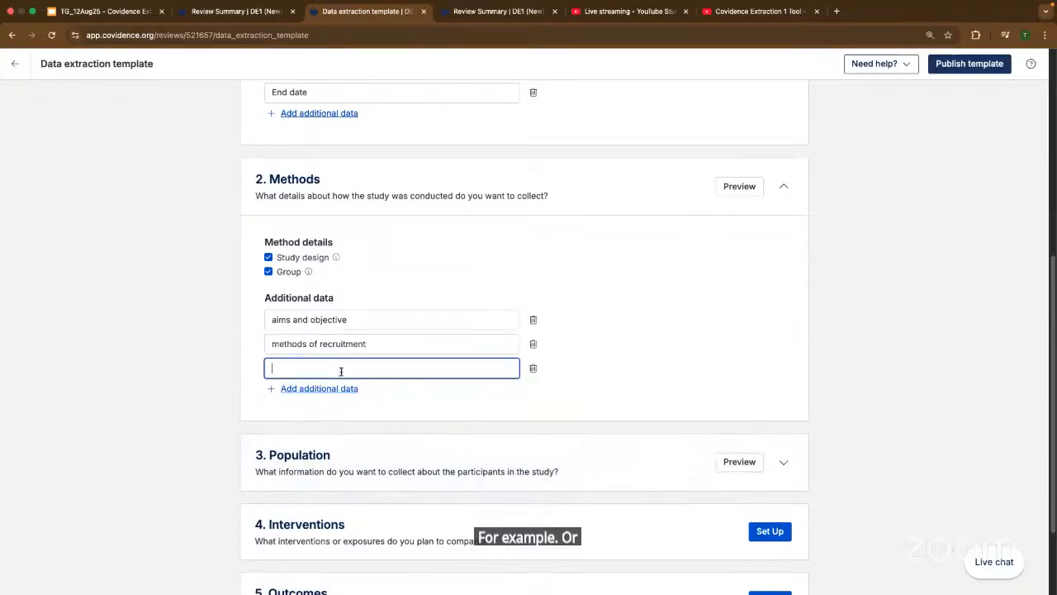
type("blinding")
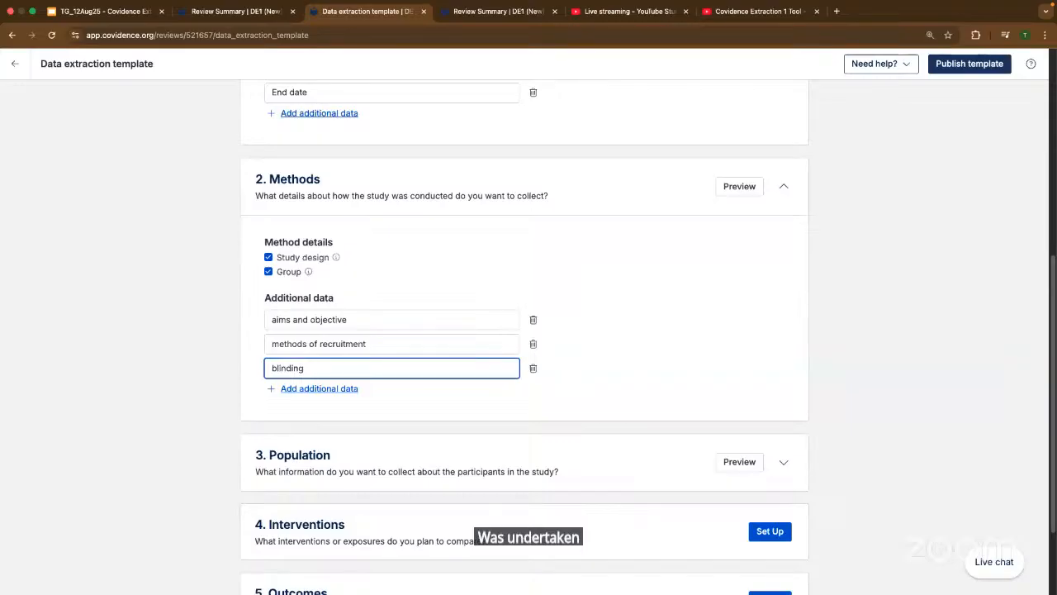
left_click(314, 393)
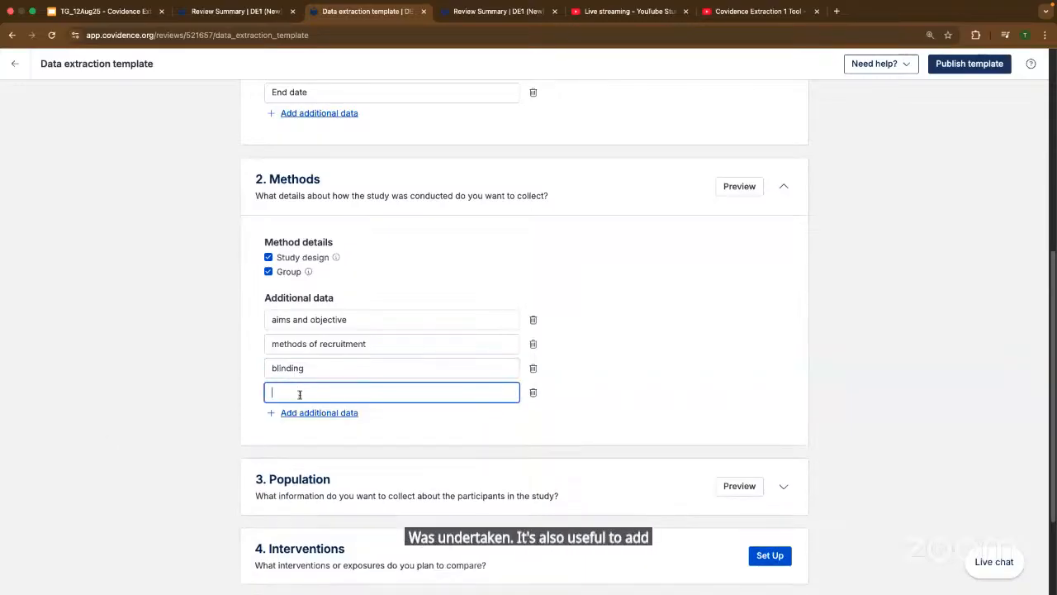
type("O")
type("tger")
key("BackSpace")
key("BackSpace")
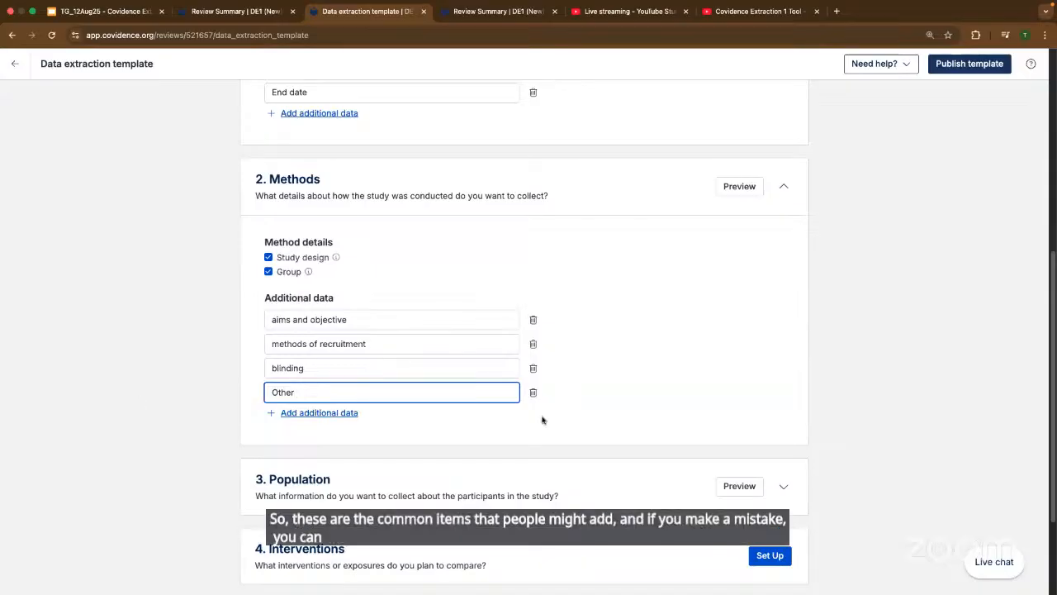
Remove the Other, blinding, methods of recruitment, and aims and objective fields from the Methods section's additional data.
left_click(533, 392)
left_click(533, 367)
left_click(532, 343)
left_click(533, 322)
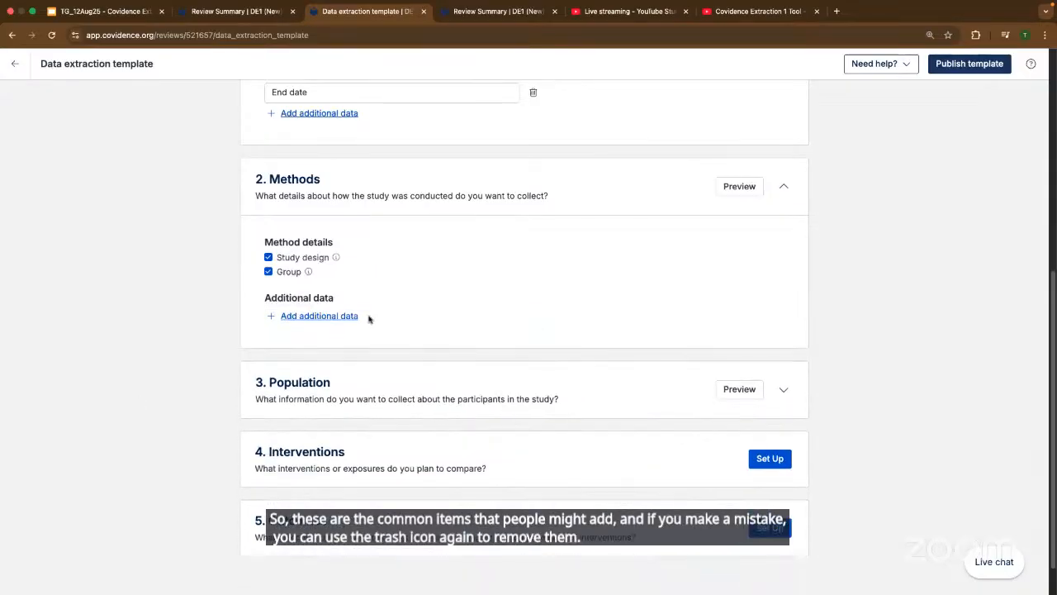
Expand the Population section and preview its example form to examine the criteria, additional data and baseline characteristics fields.
left_click(401, 404)
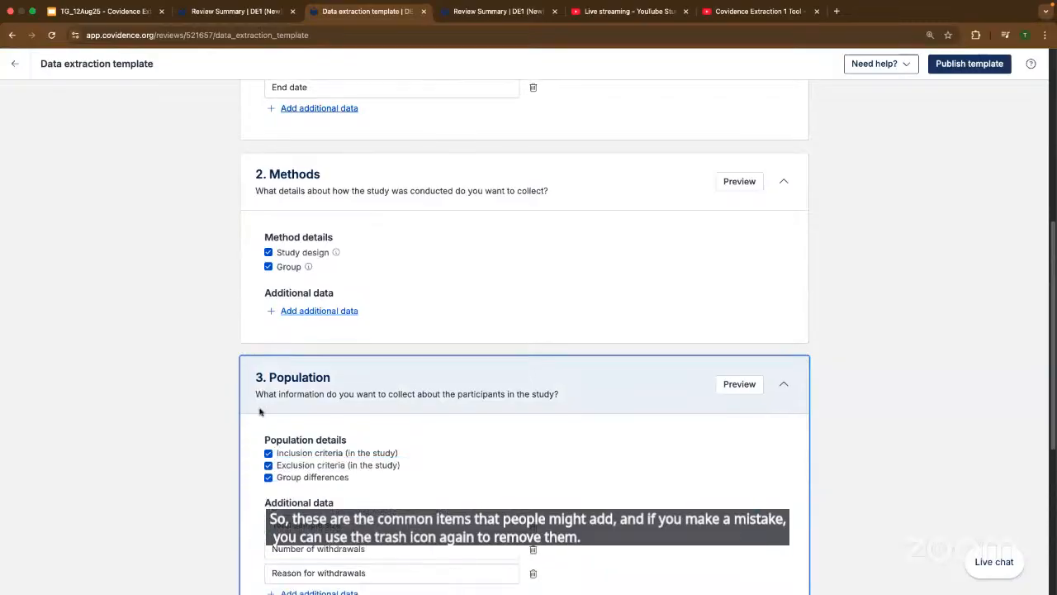
scroll(260, 413, "down", 4)
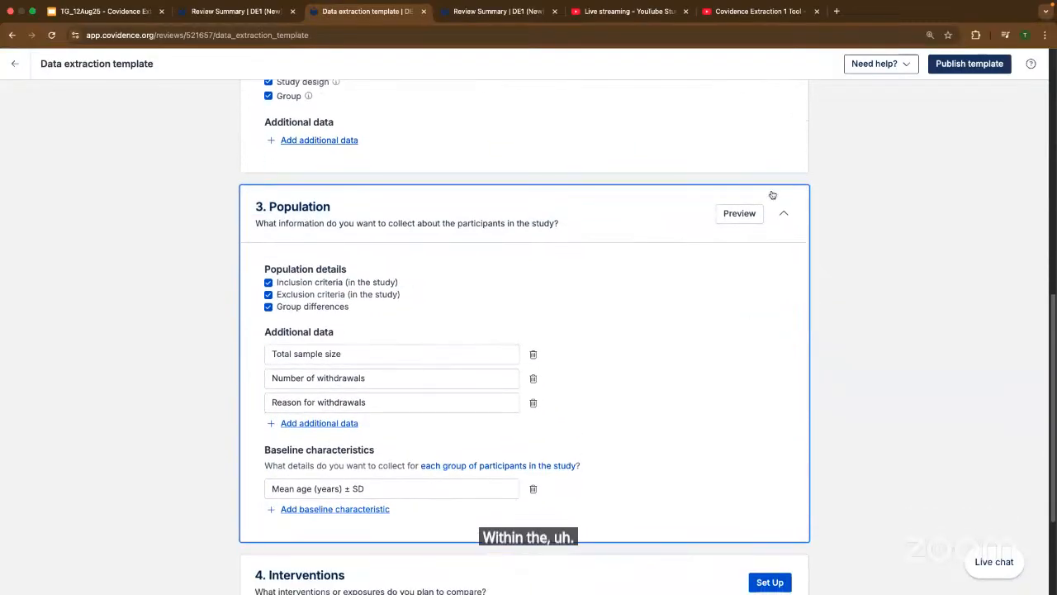
left_click(734, 219)
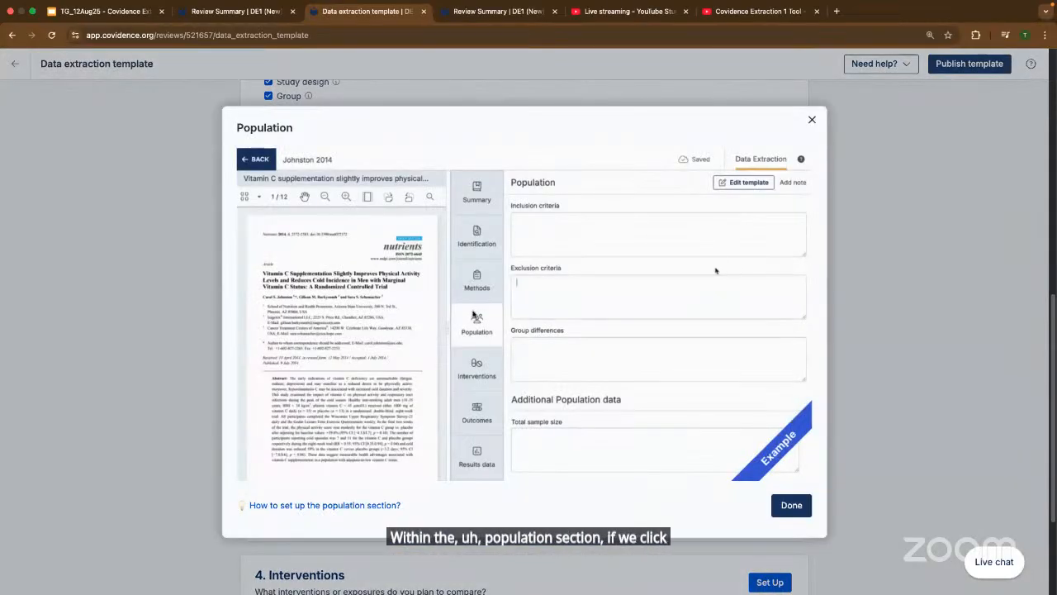
scroll(575, 355, "down", 3)
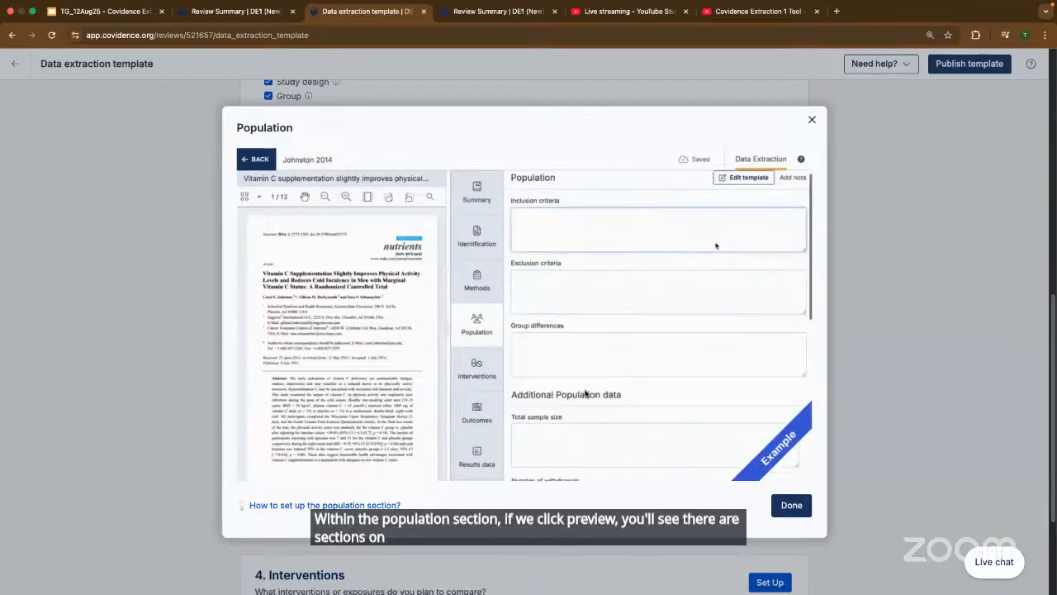
scroll(715, 244, "down", 5)
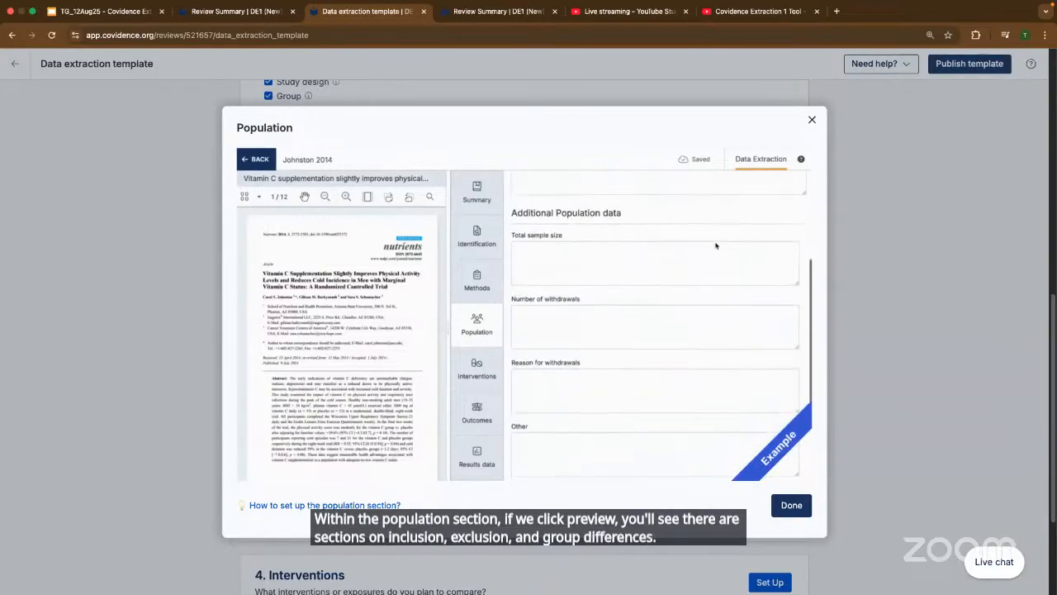
scroll(716, 242, "down", 1)
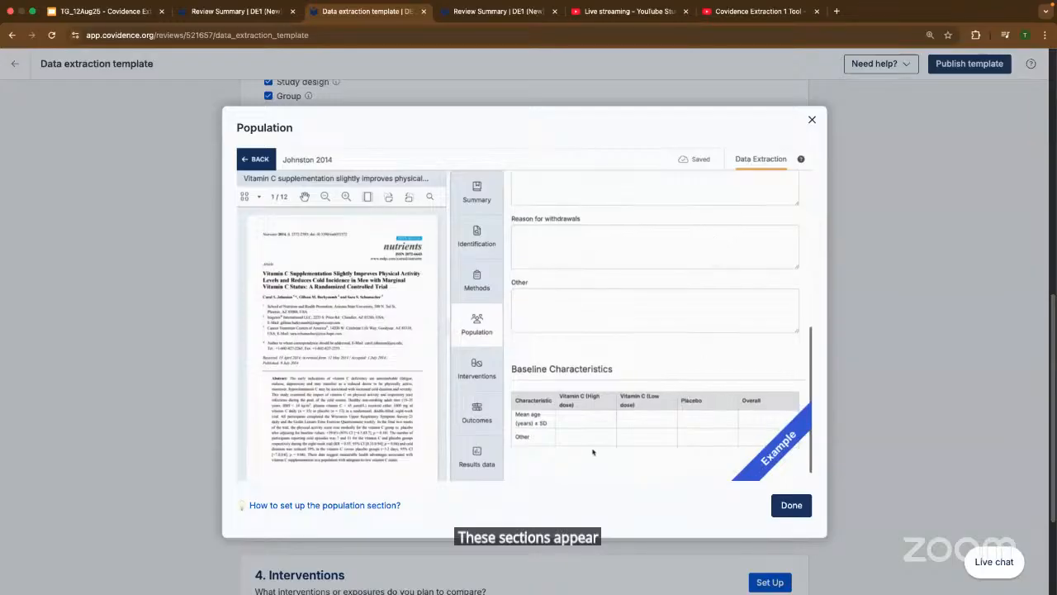
left_click(598, 421)
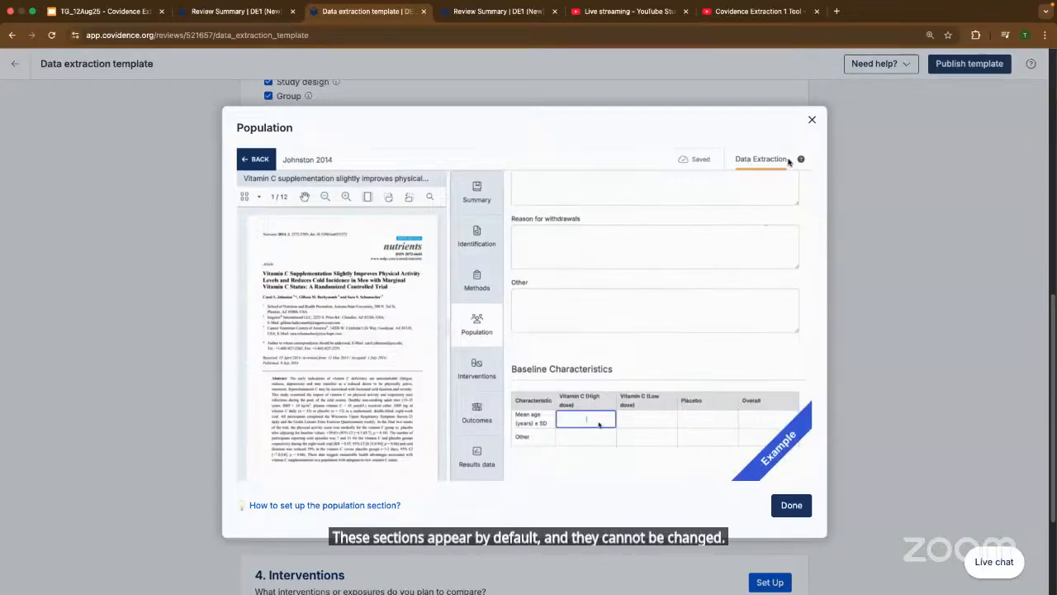
scroll(598, 421, "up", 5)
left_click(811, 121)
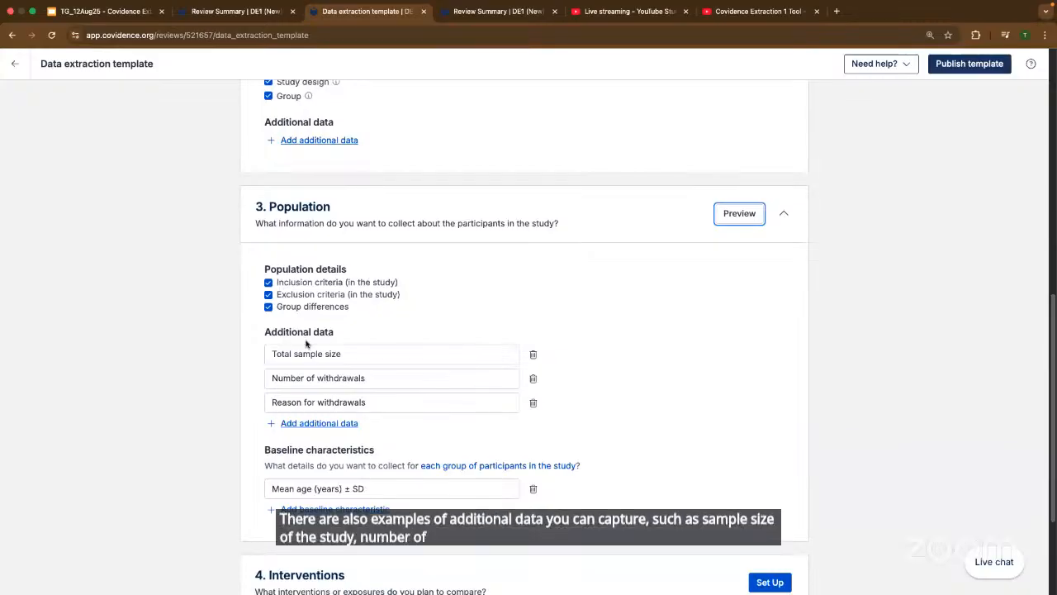
Add "number of male participants" and "vaccination status" as baseline characteristics in the Population section.
scroll(207, 405, "down", 1)
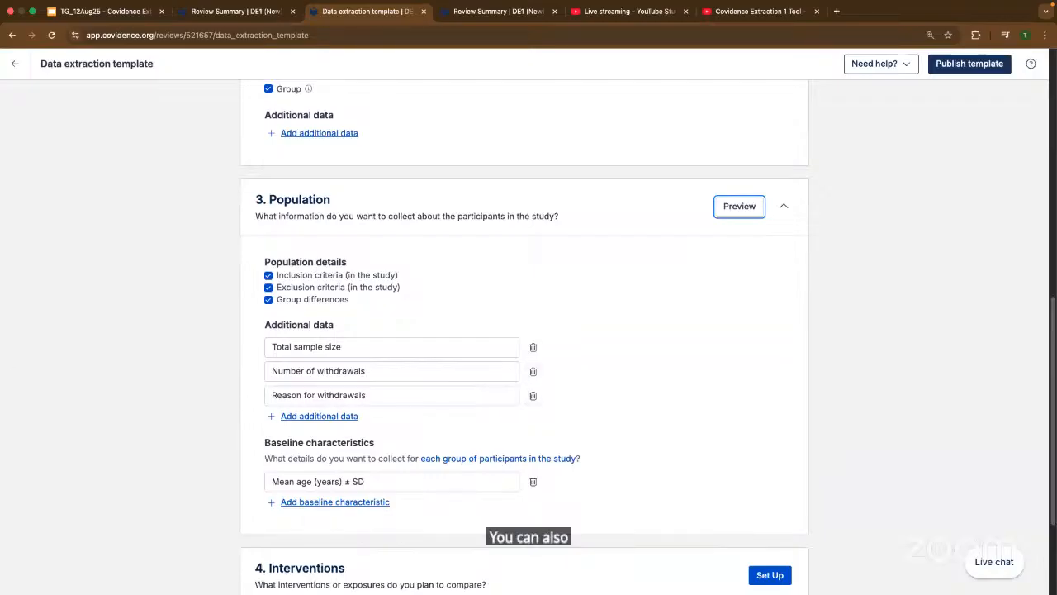
scroll(416, 491, "down", 1)
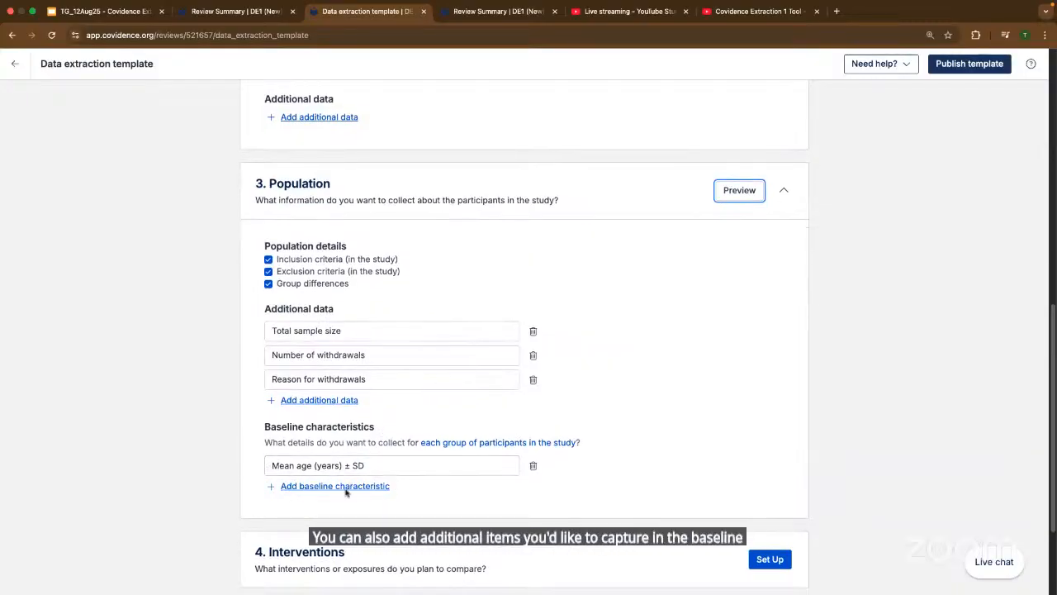
scroll(186, 495, "down", 1)
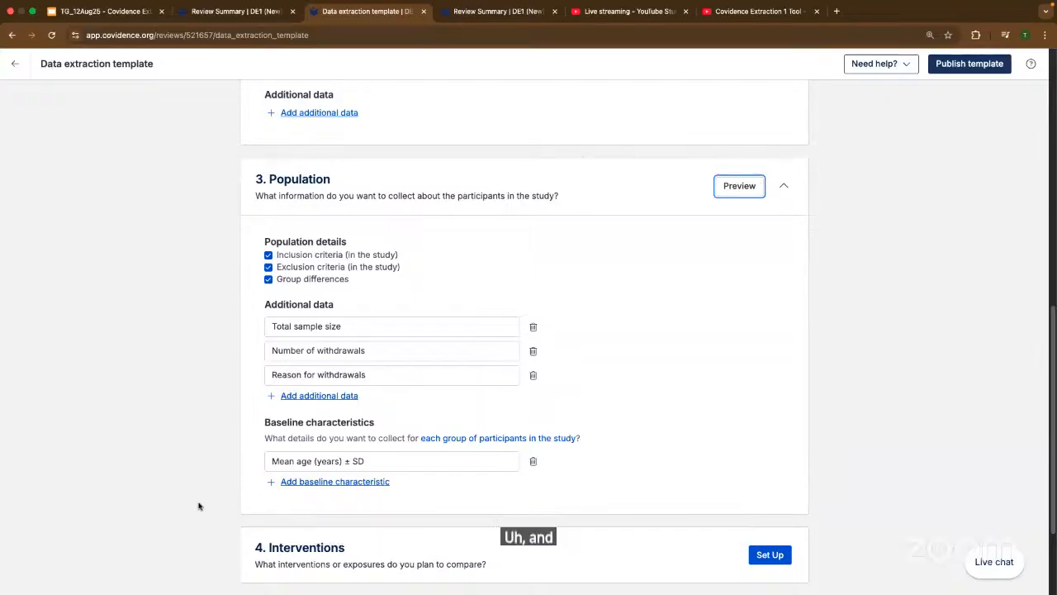
scroll(198, 502, "down", 1)
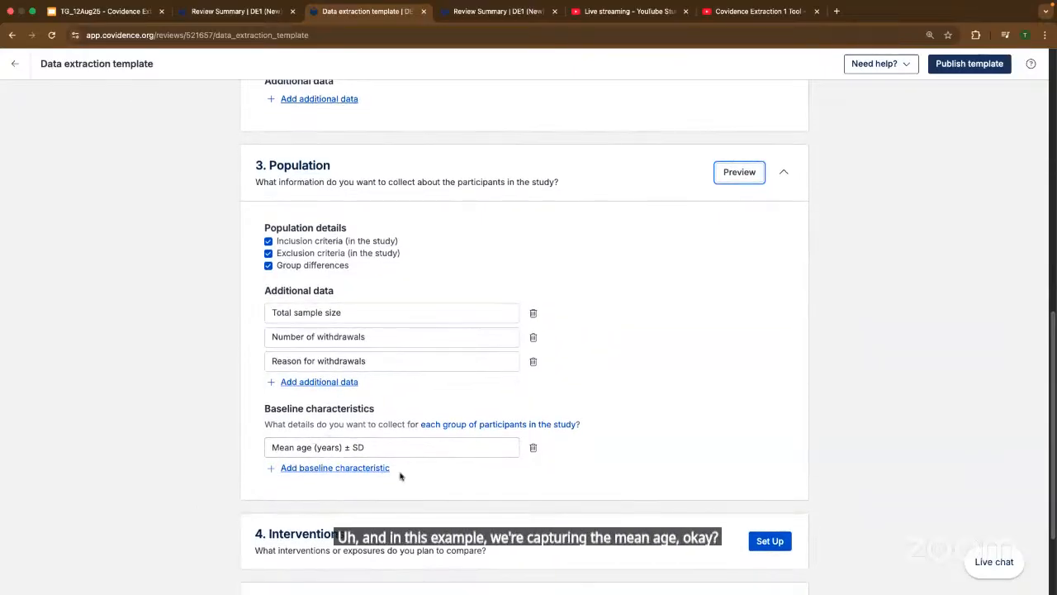
left_click(295, 468)
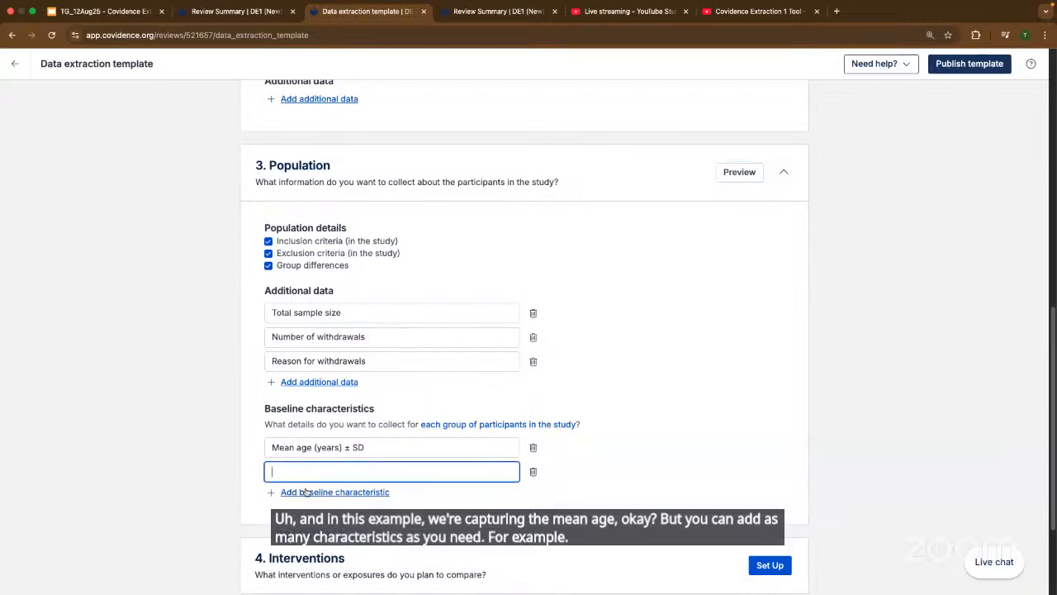
type("numb")
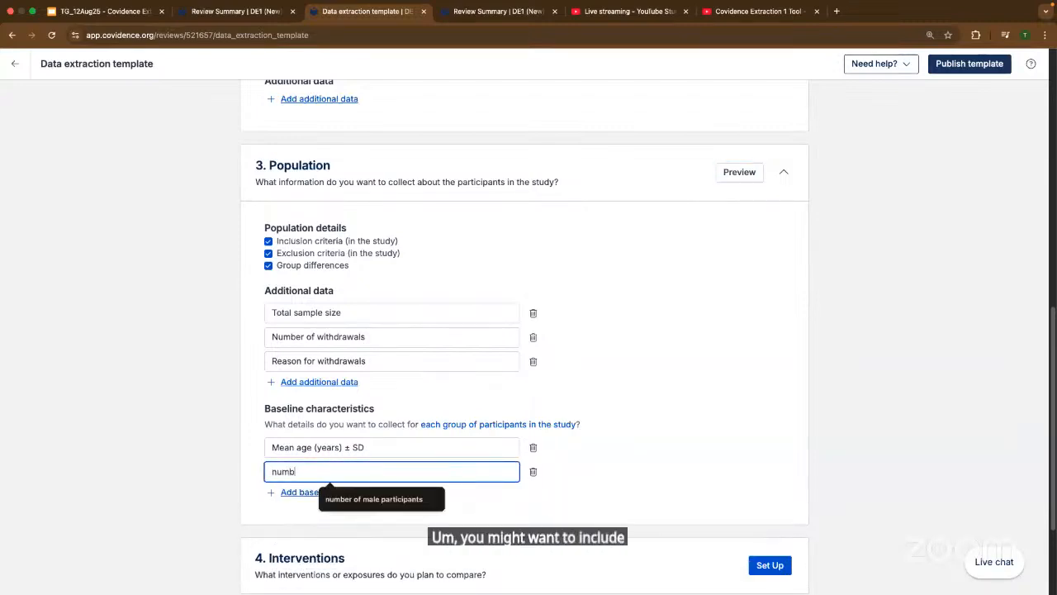
left_click(359, 498)
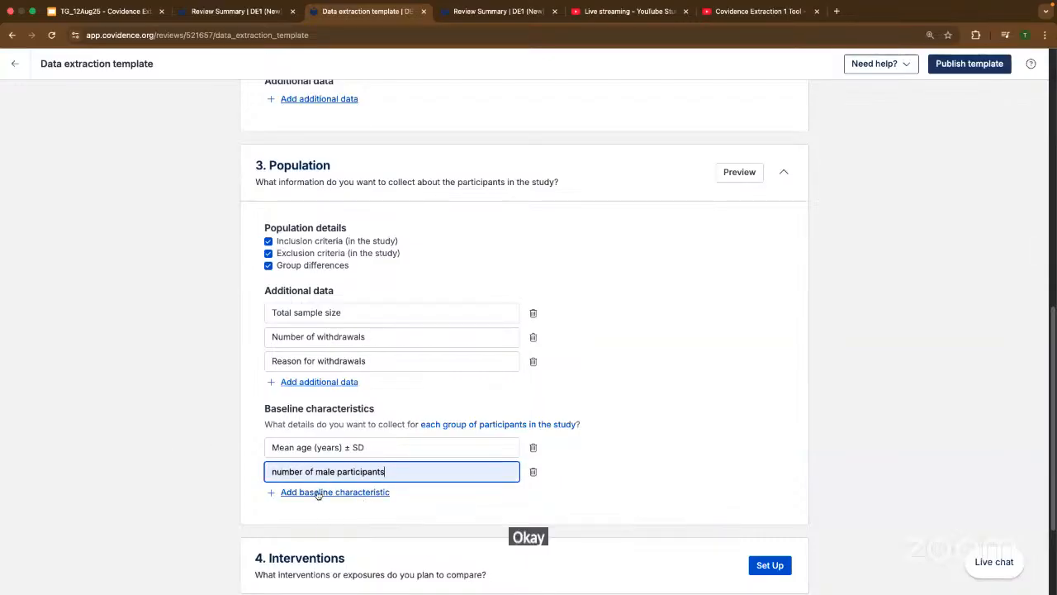
key("Return")
scroll(89, 474, "down", 1)
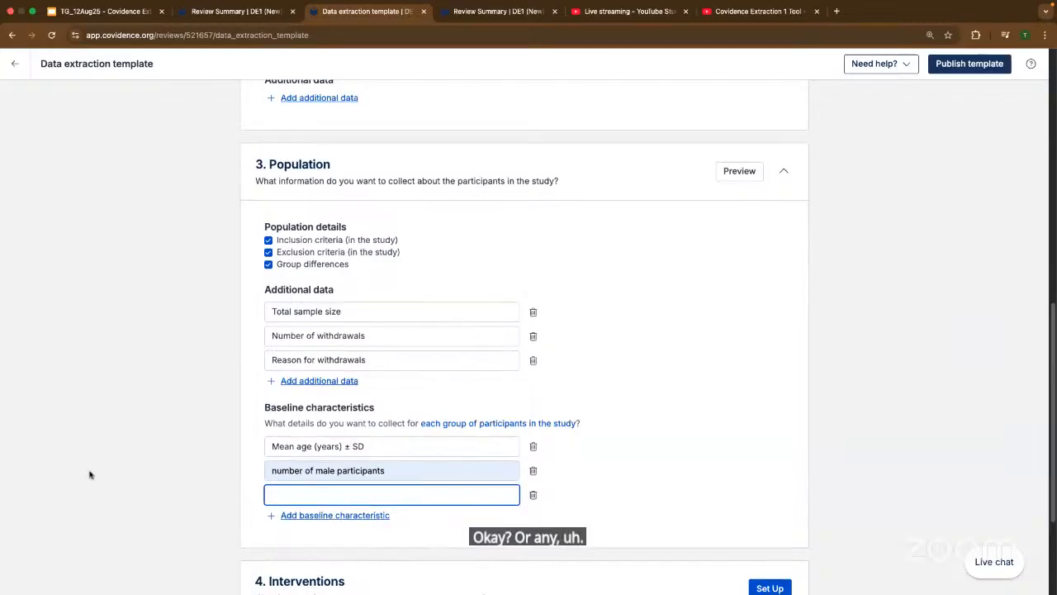
left_click(366, 475)
type("vacc")
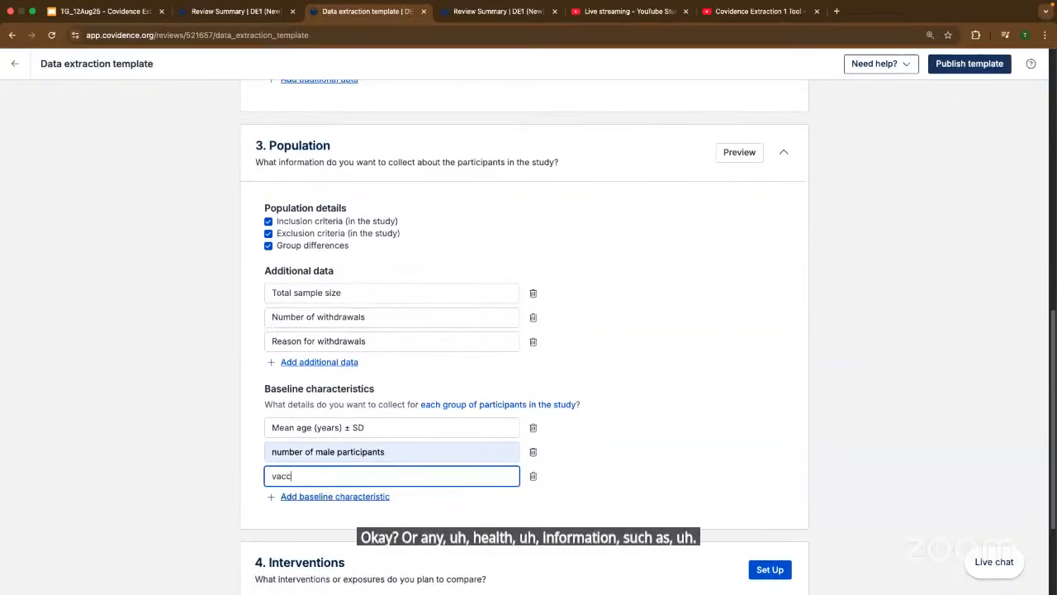
type("ination status")
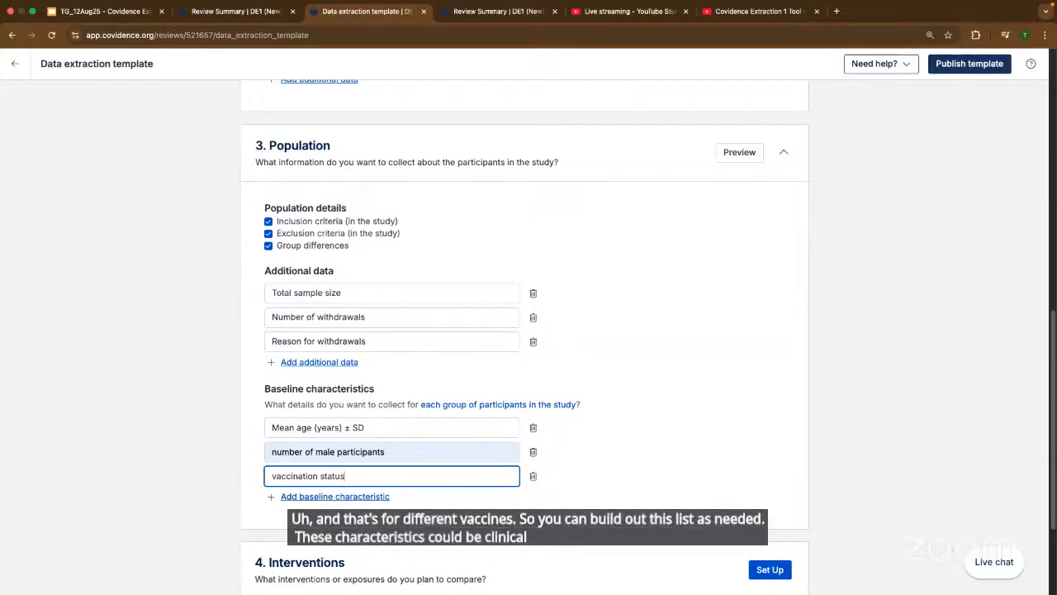
Add "age" and "level of education" as further baseline characteristics in the Population section.
left_click(299, 496)
type("ag")
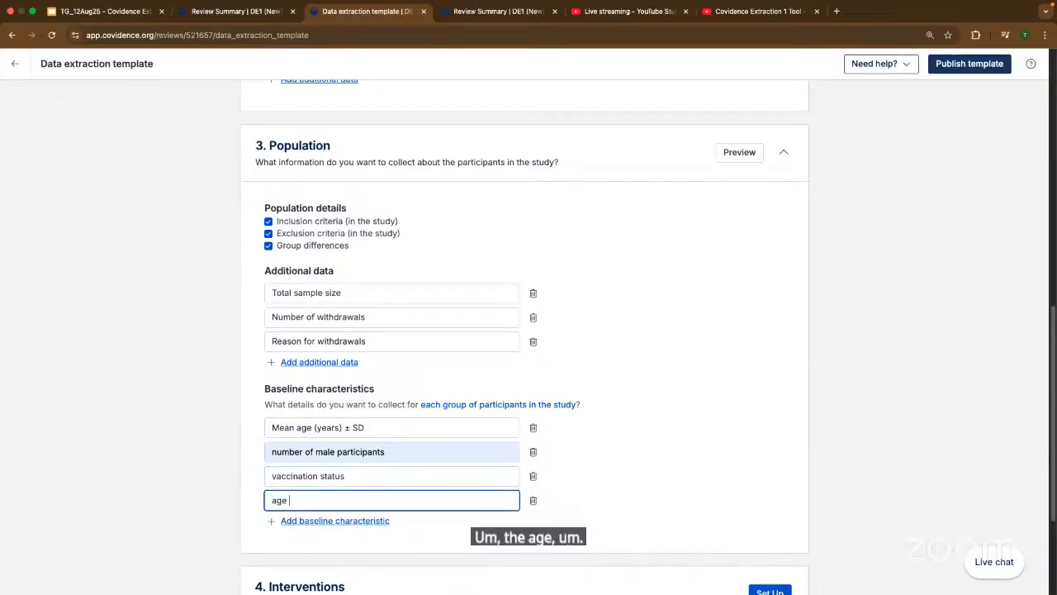
type("e")
left_click(303, 521)
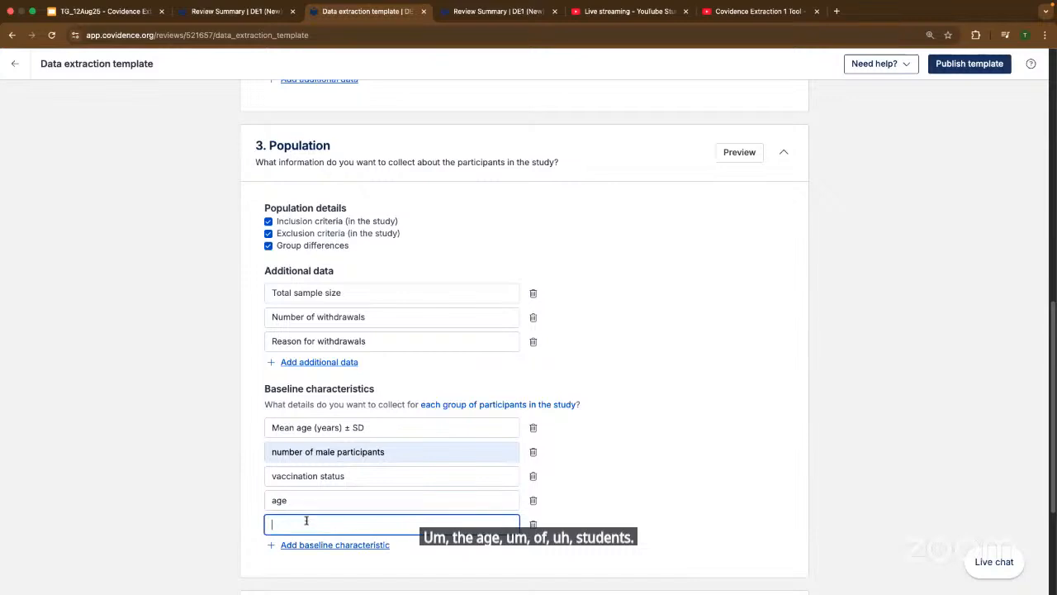
type("level of education")
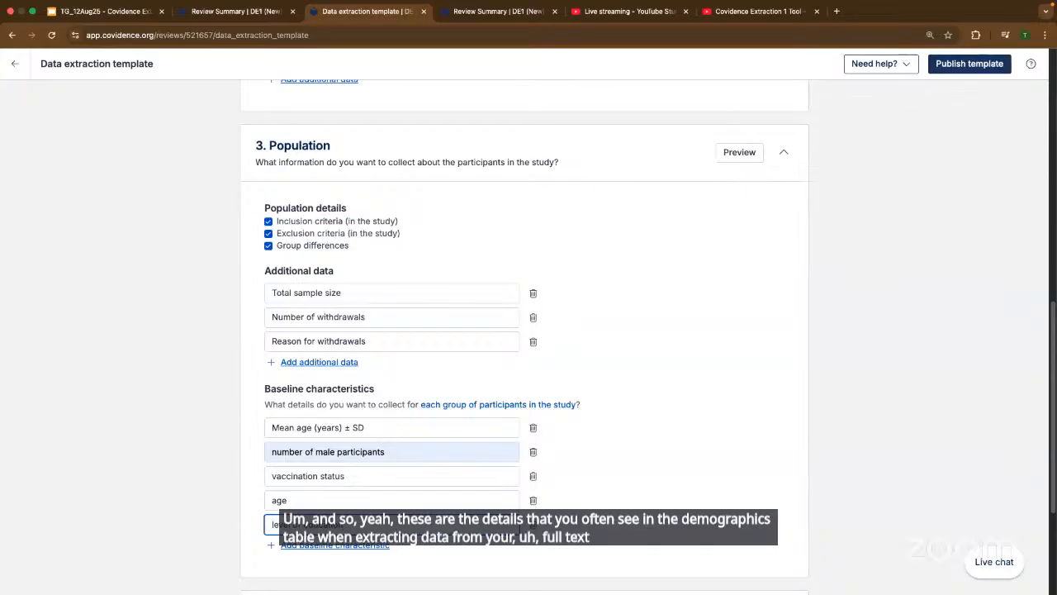
scroll(702, 476, "down", 3)
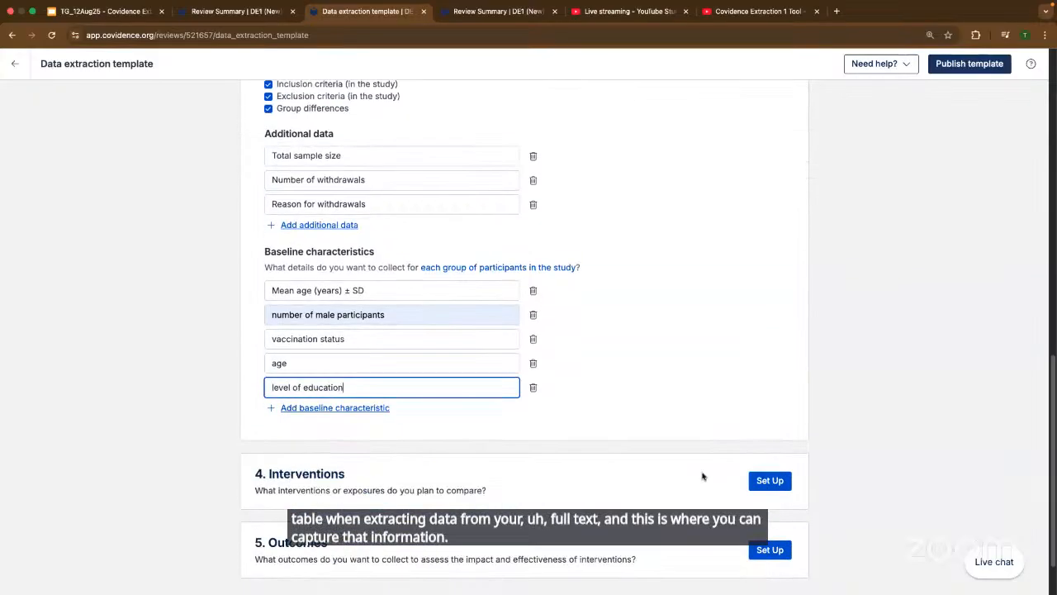
Start the Interventions section setup and rename the default "Intervention" entry to "Vitamin C".
scroll(702, 476, "down", 1)
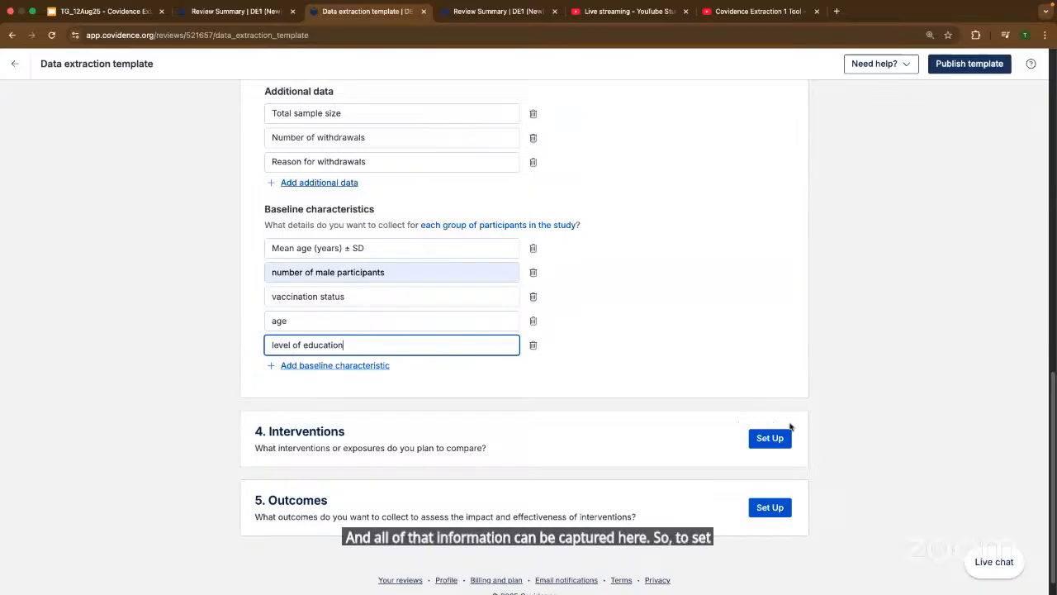
left_click(770, 438)
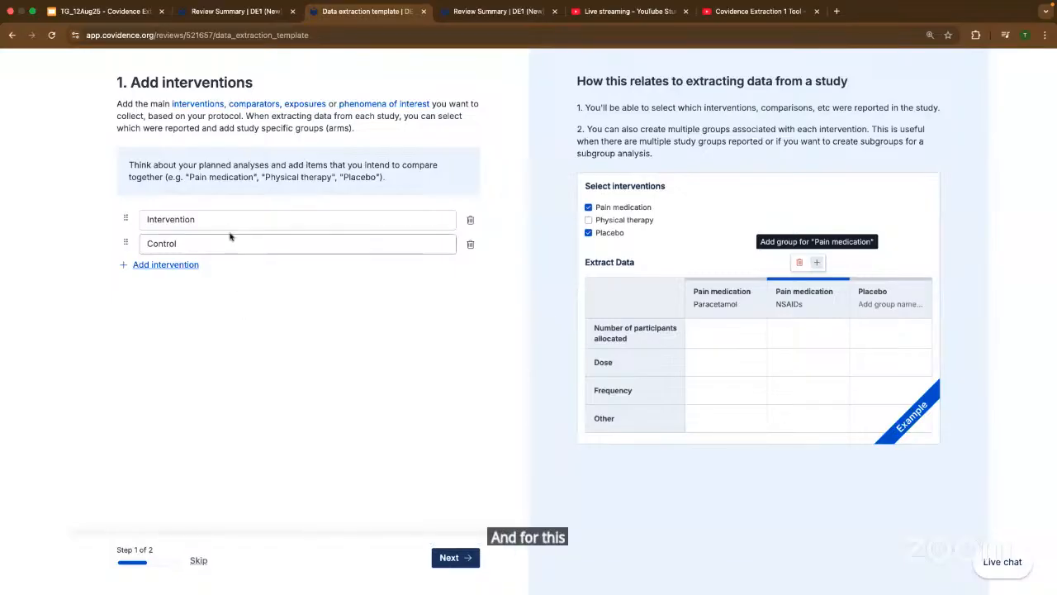
left_click_drag(206, 221, 138, 220)
left_click(142, 223)
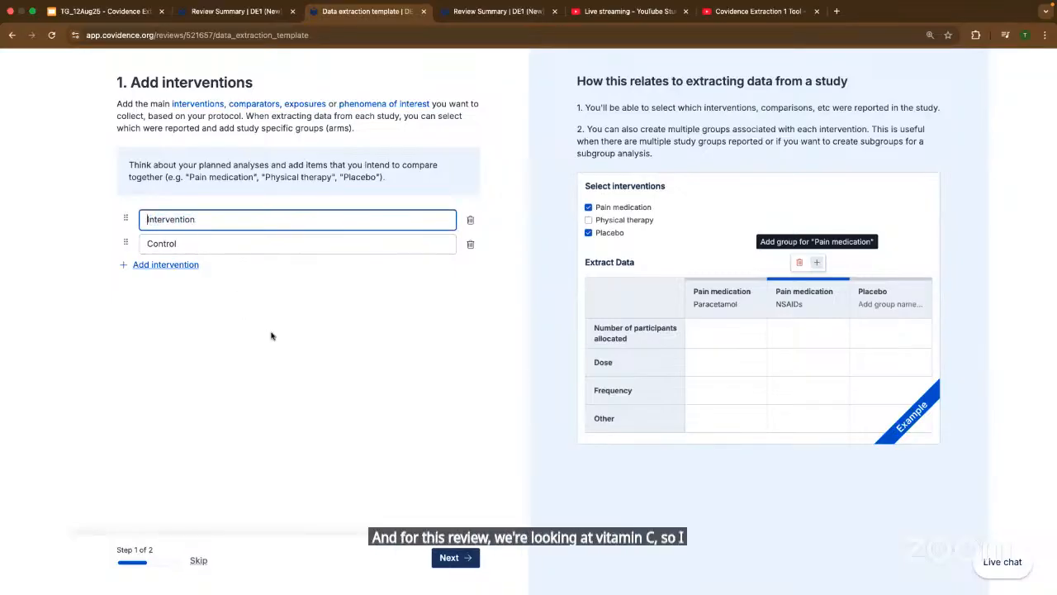
key("super+a")
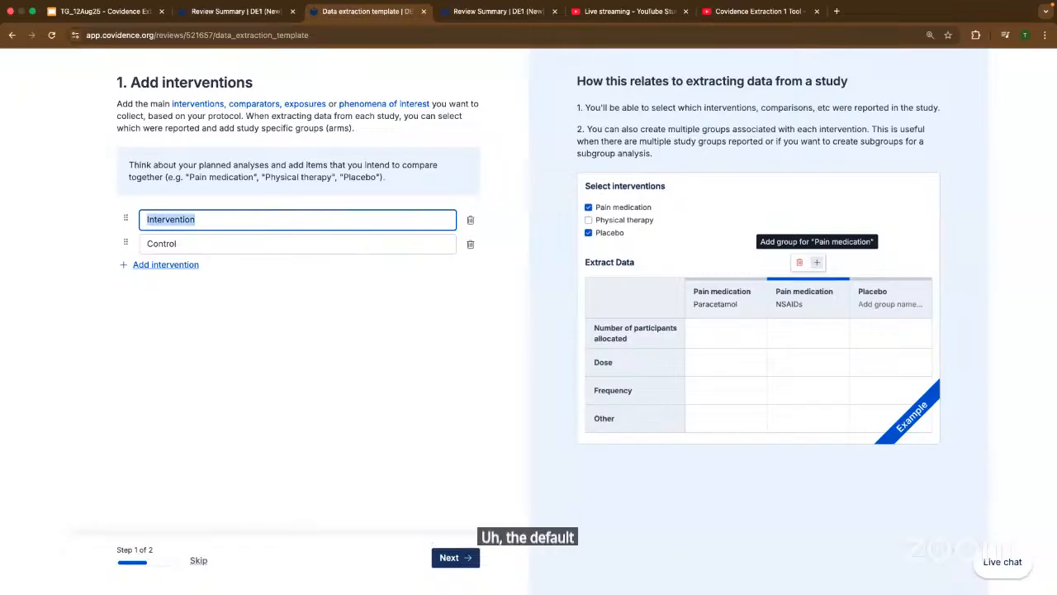
type("Vitamin C")
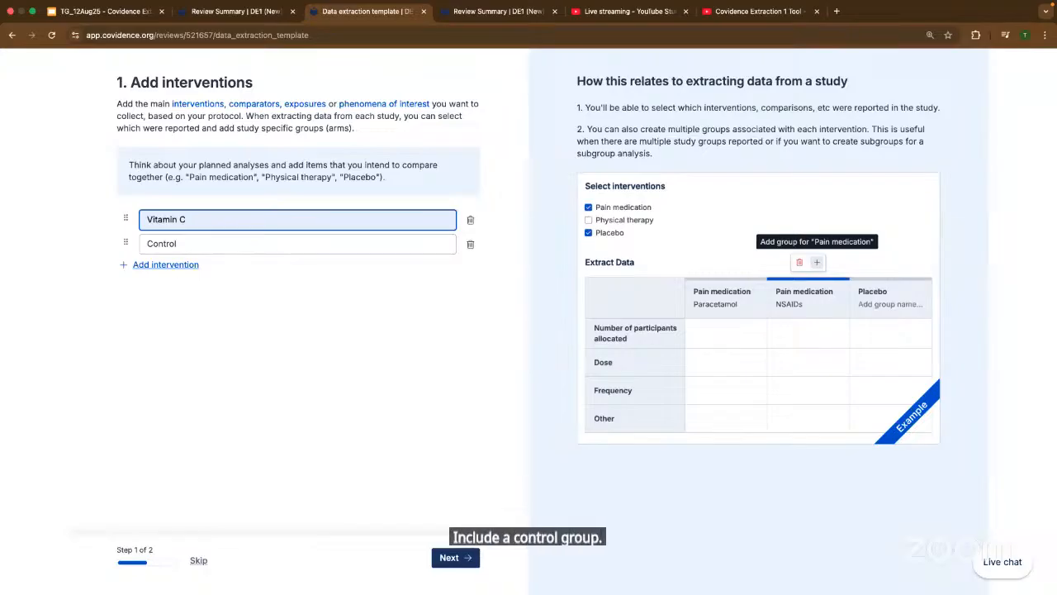
Add "Placebo" as a further intervention below Control.
left_click(166, 265)
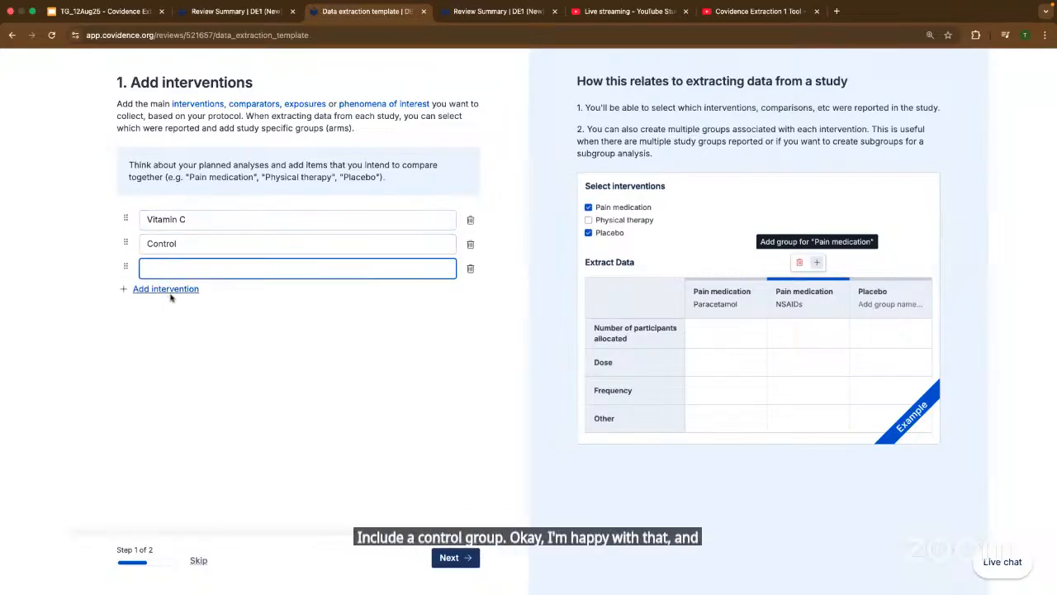
left_click(177, 268)
type("Place")
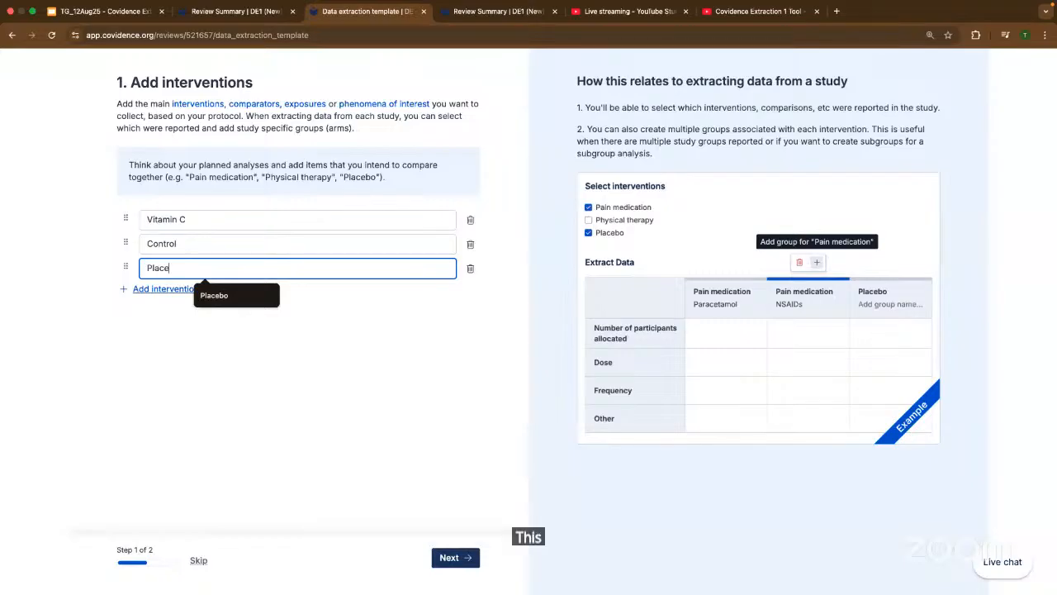
type("bo")
left_click(269, 343)
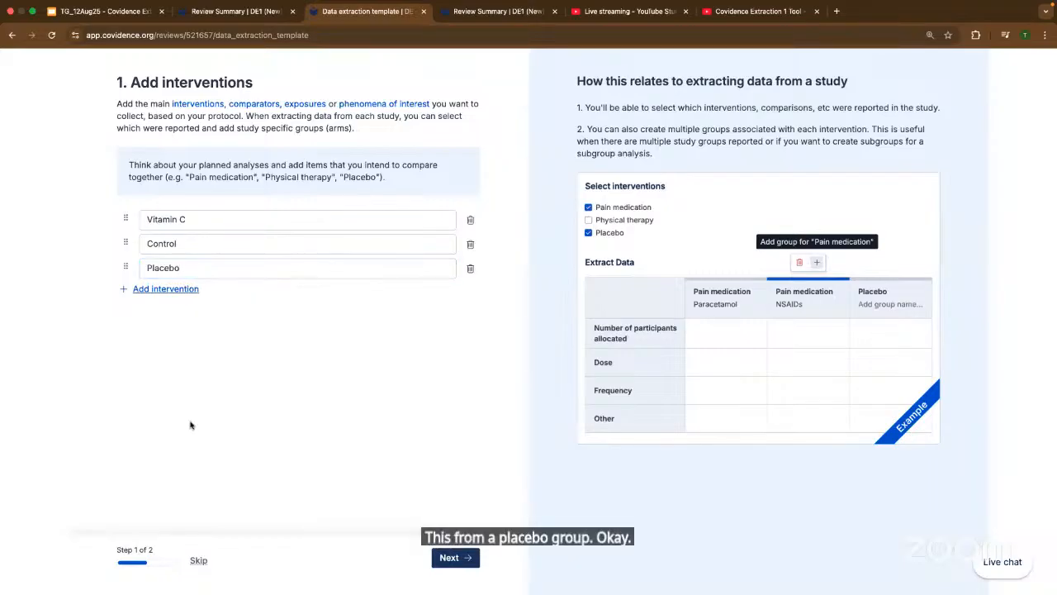
Add "Exposure to common cold" as another intervention and proceed to the intervention details.
left_click(163, 291)
type("Exp")
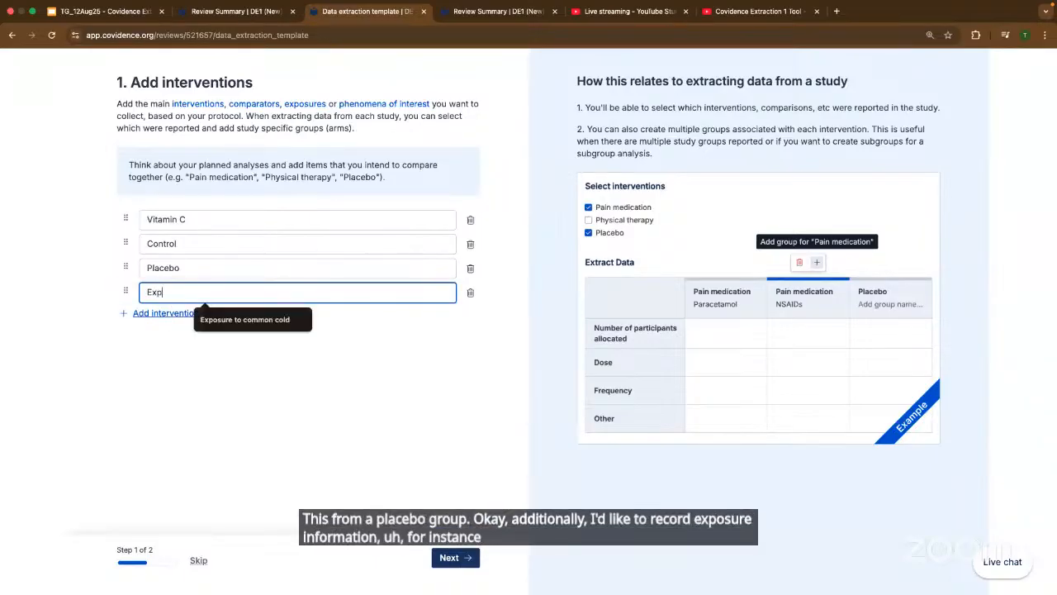
type("os")
left_click(243, 321)
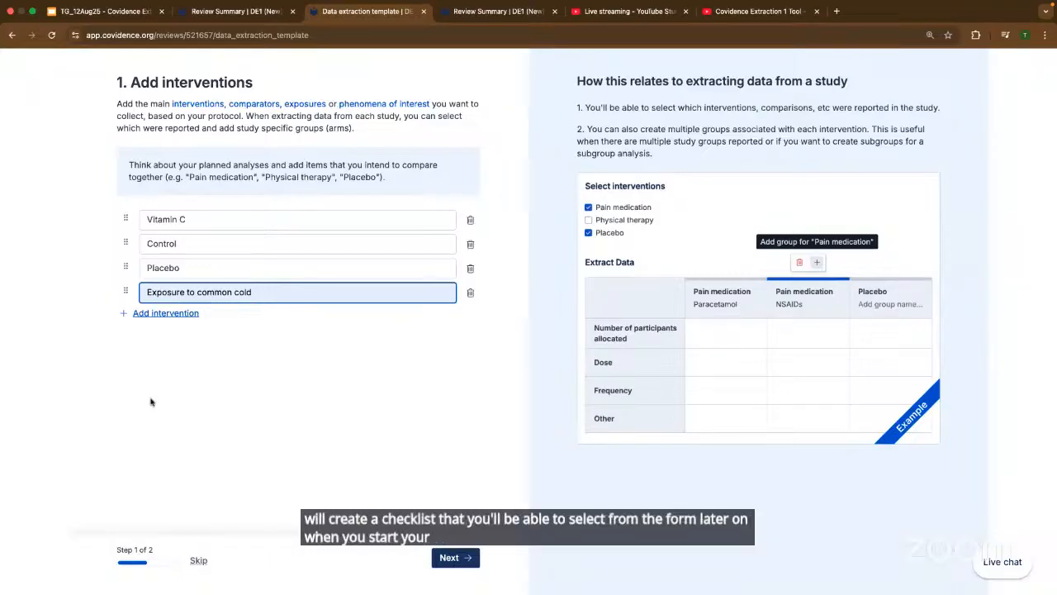
left_click(458, 558)
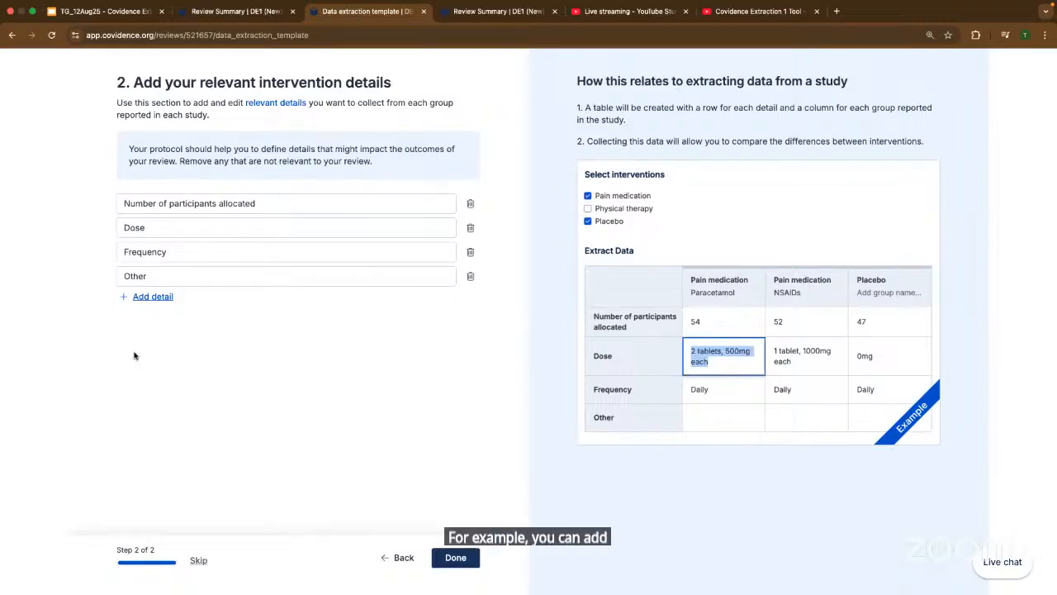
Add "severity of the cold" and "comorbidities" as intervention details.
left_click(151, 299)
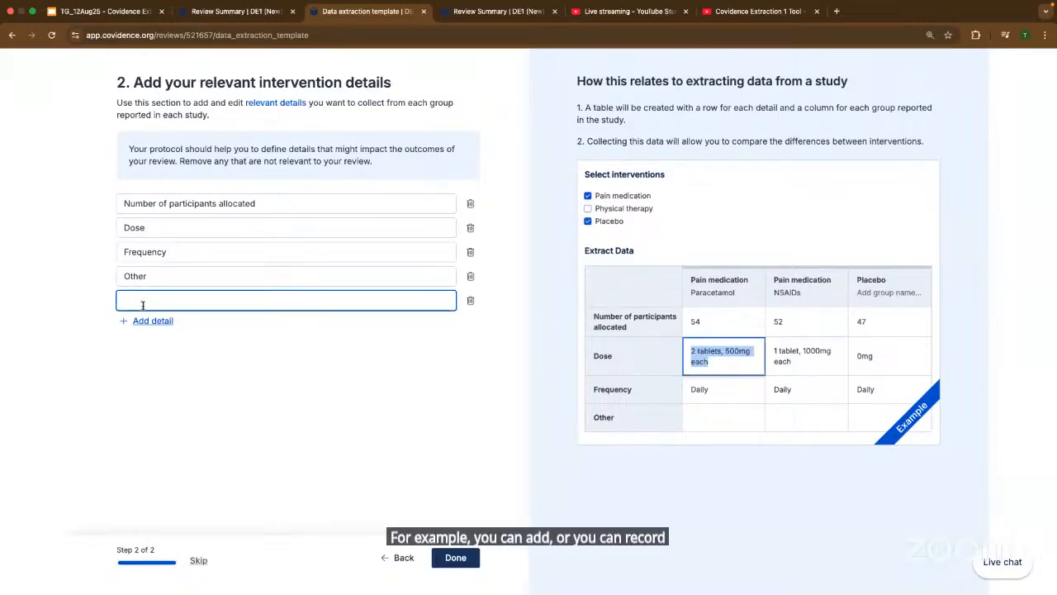
type("severit")
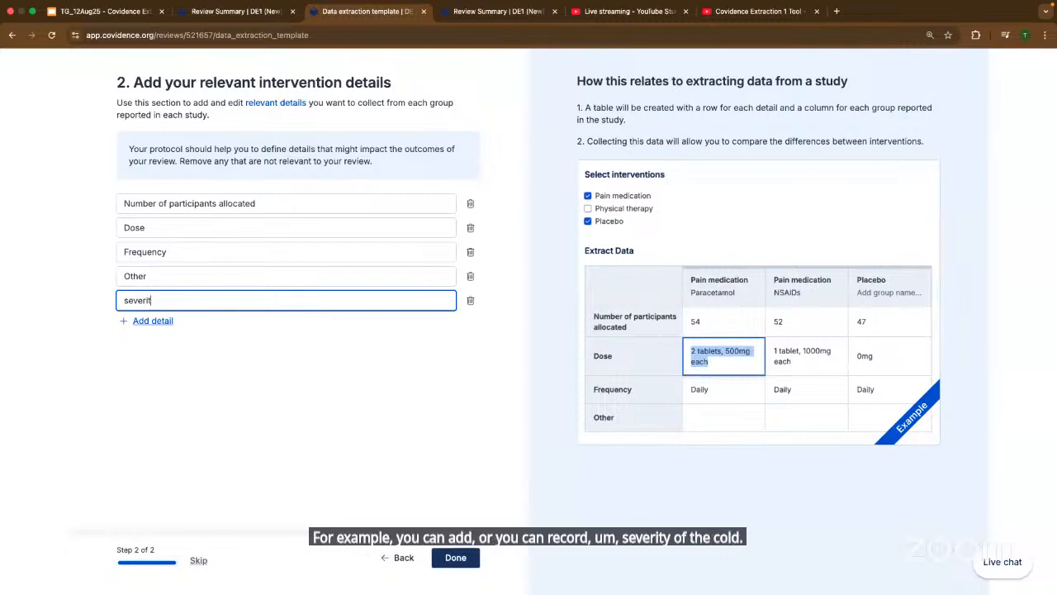
type("y of the clo")
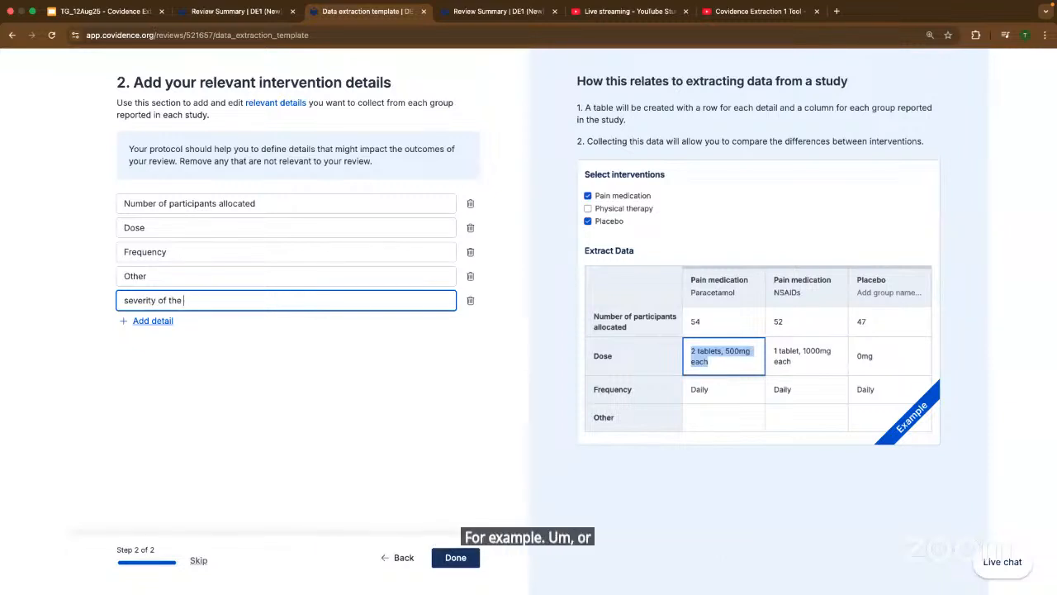
left_click(163, 326)
type("com")
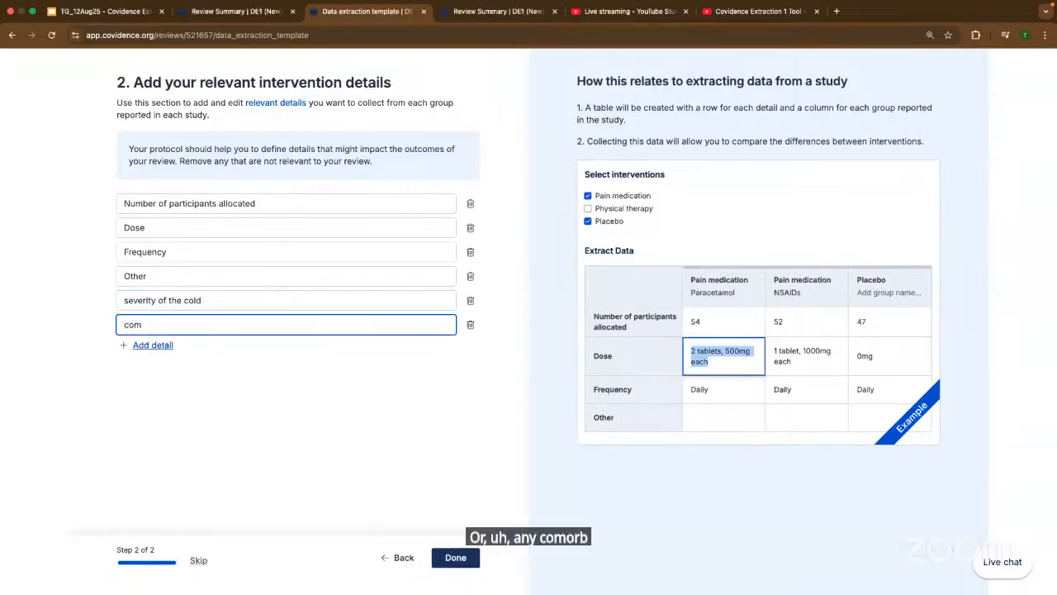
type("orbidities")
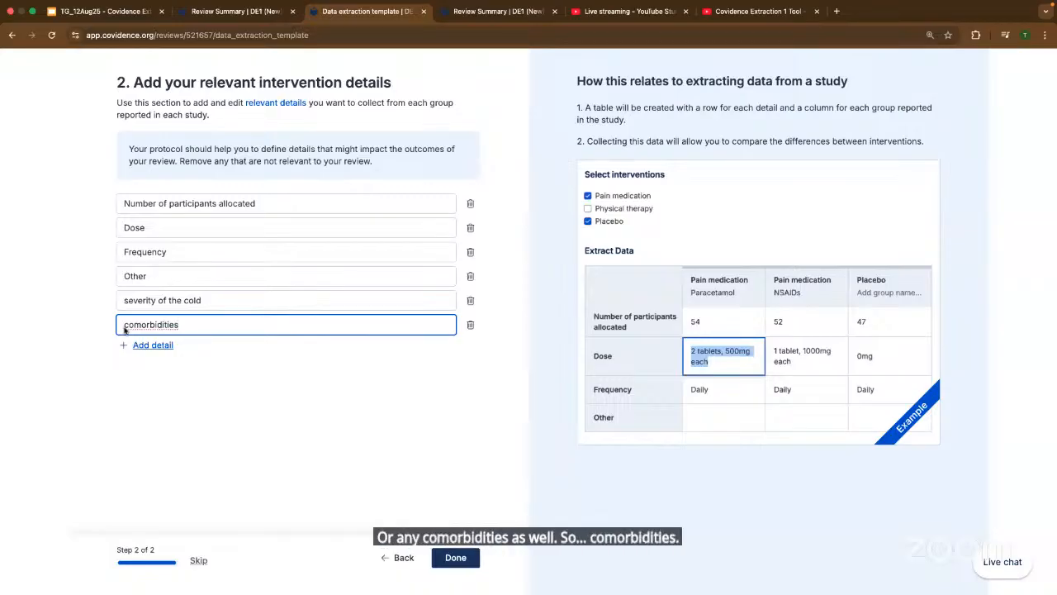
Remove the comorbidities and severity of the cold entries from the intervention details.
left_click(470, 325)
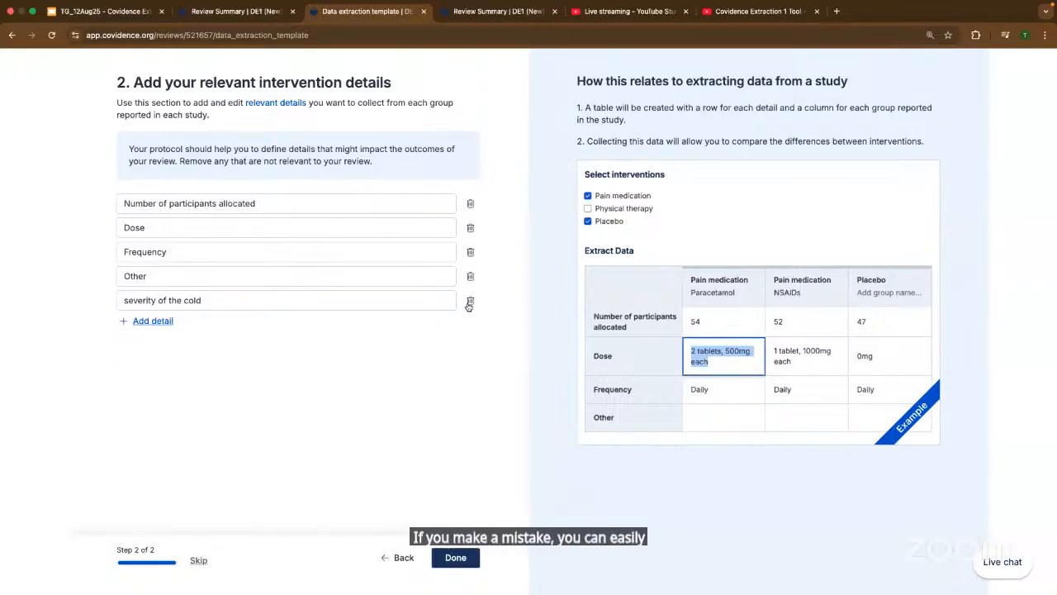
left_click(469, 301)
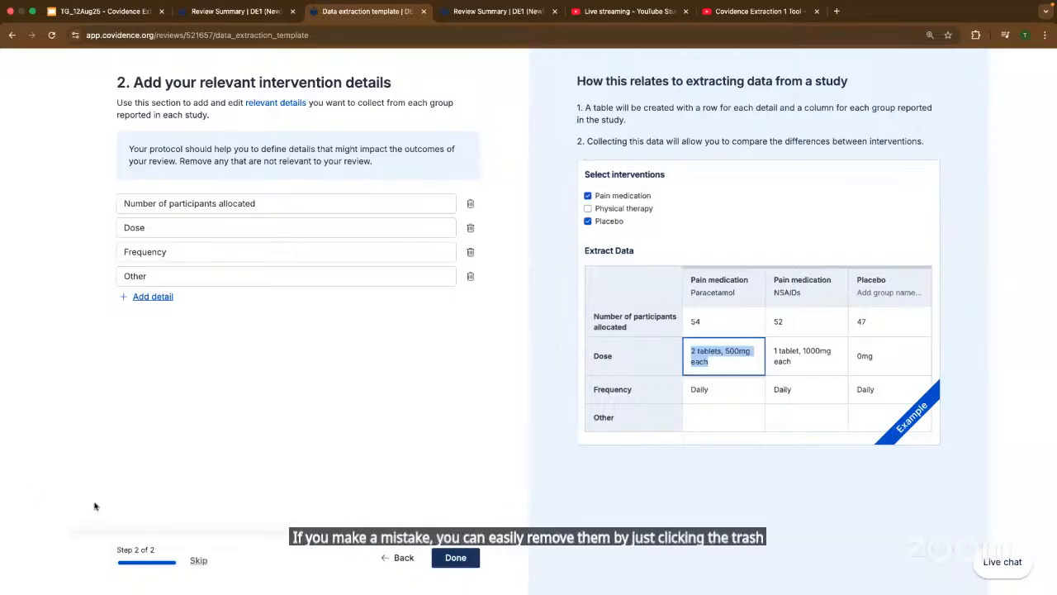
Finish the Interventions setup and reorder the listed interventions in the expanded section so that Placebo comes before Control.
left_click(449, 557)
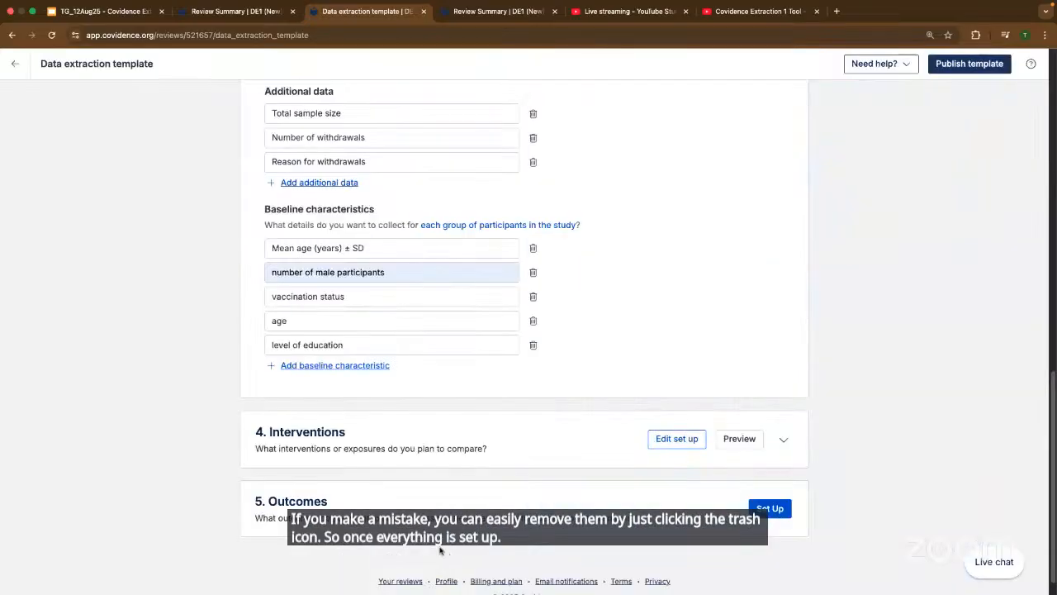
scroll(145, 418, "down", 1)
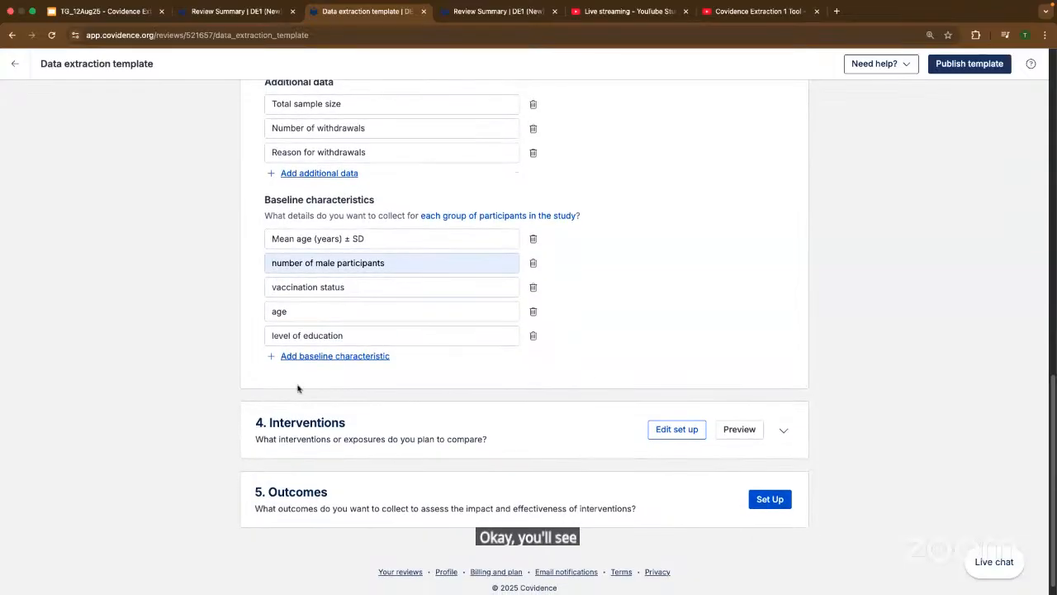
left_click(384, 449)
scroll(41, 467, "down", 2)
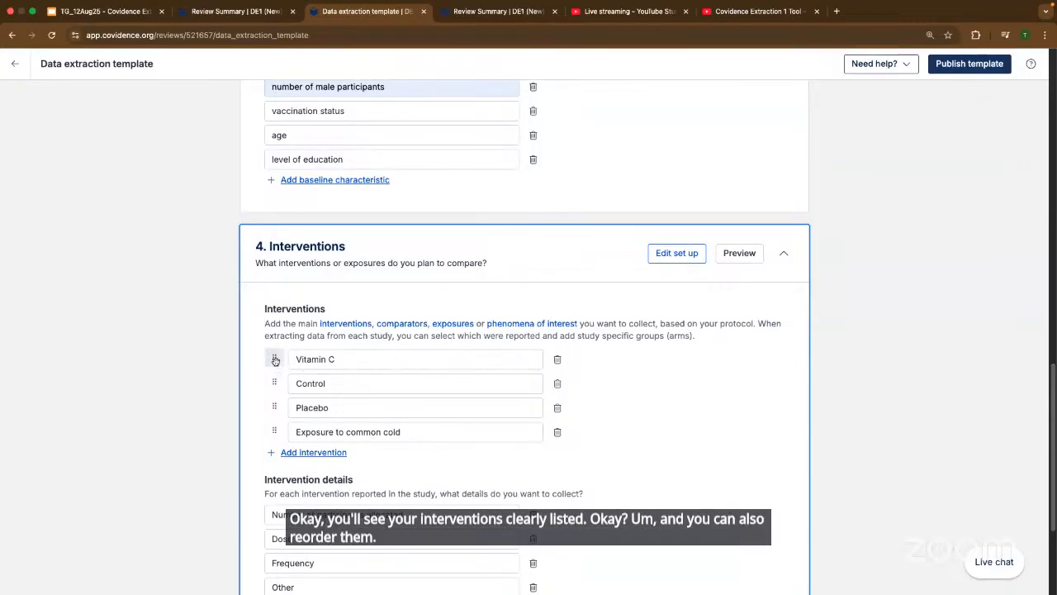
mouse_move(275, 360)
left_mouse_down()
mouse_move(275, 385)
mouse_move(276, 366)
left_mouse_up()
left_click_drag(275, 405, 276, 363)
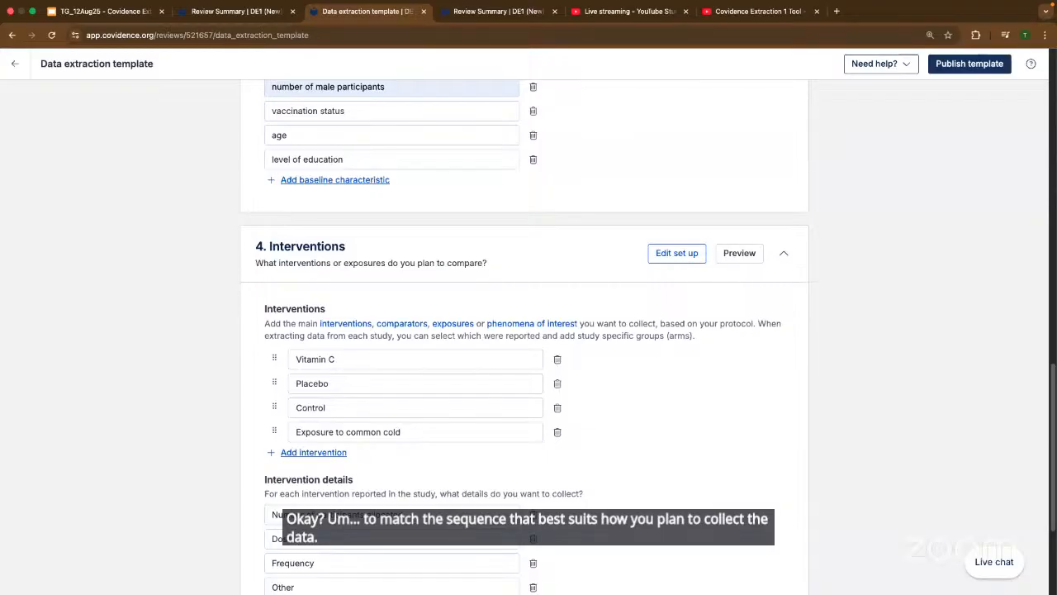
Start the Outcomes section setup and rename the example continuous outcome to "duration of cold".
scroll(182, 439, "down", 5)
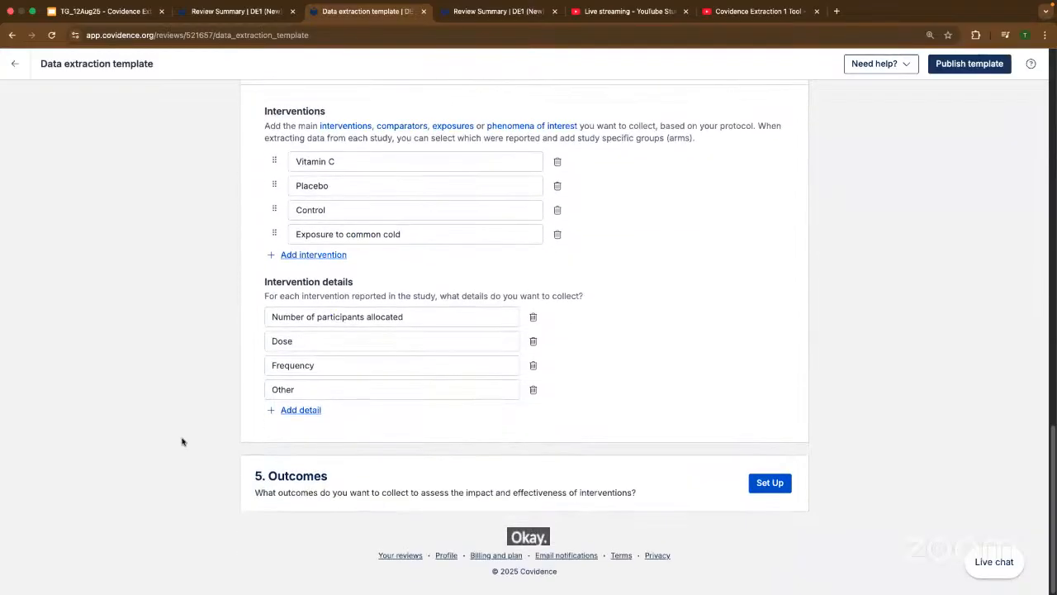
left_click(776, 483)
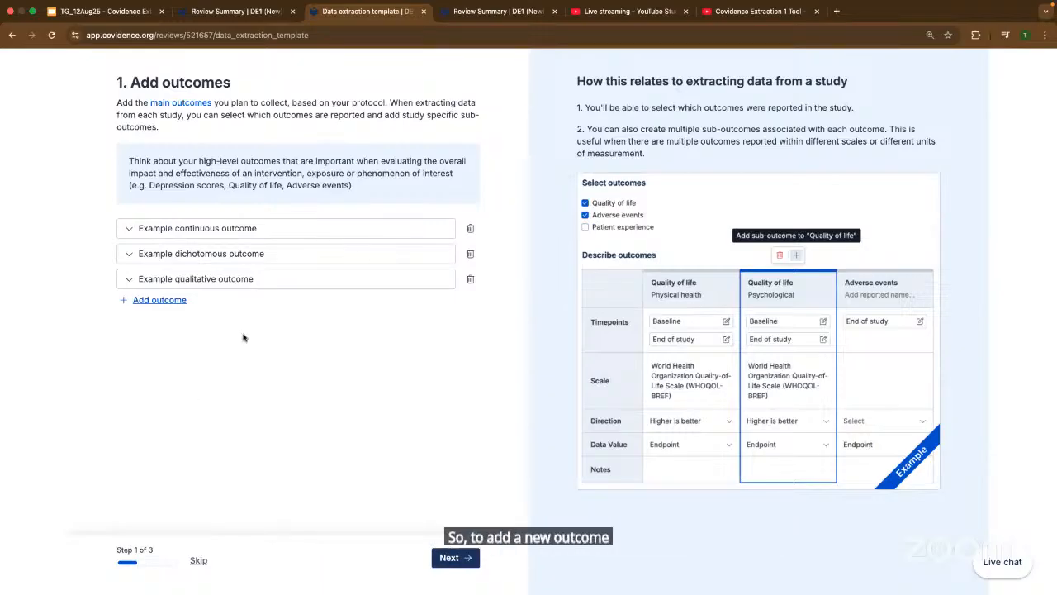
left_click(160, 229)
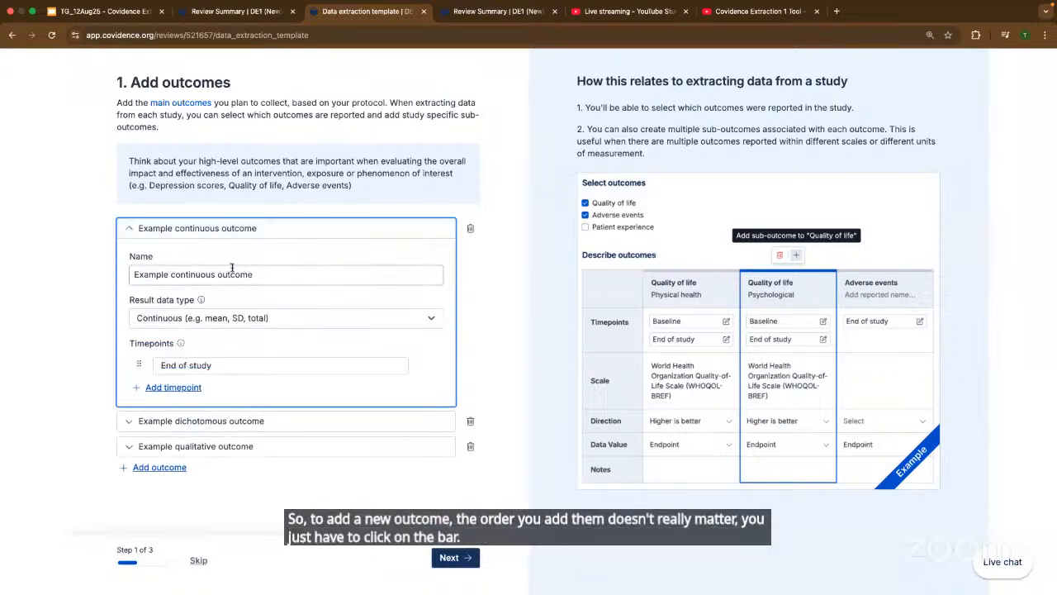
left_click_drag(259, 274, 131, 276)
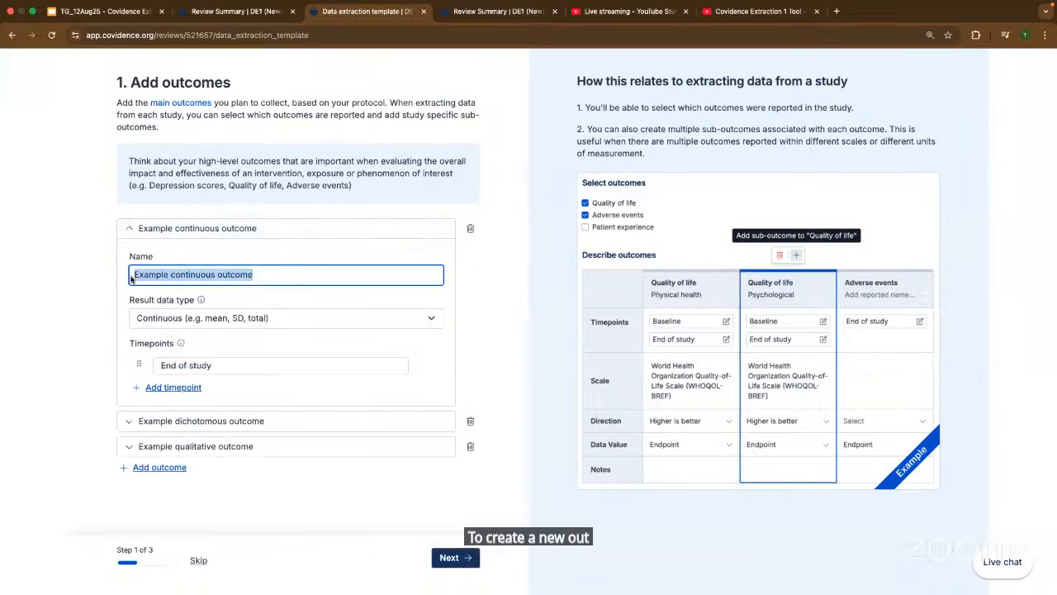
key("BackSpace")
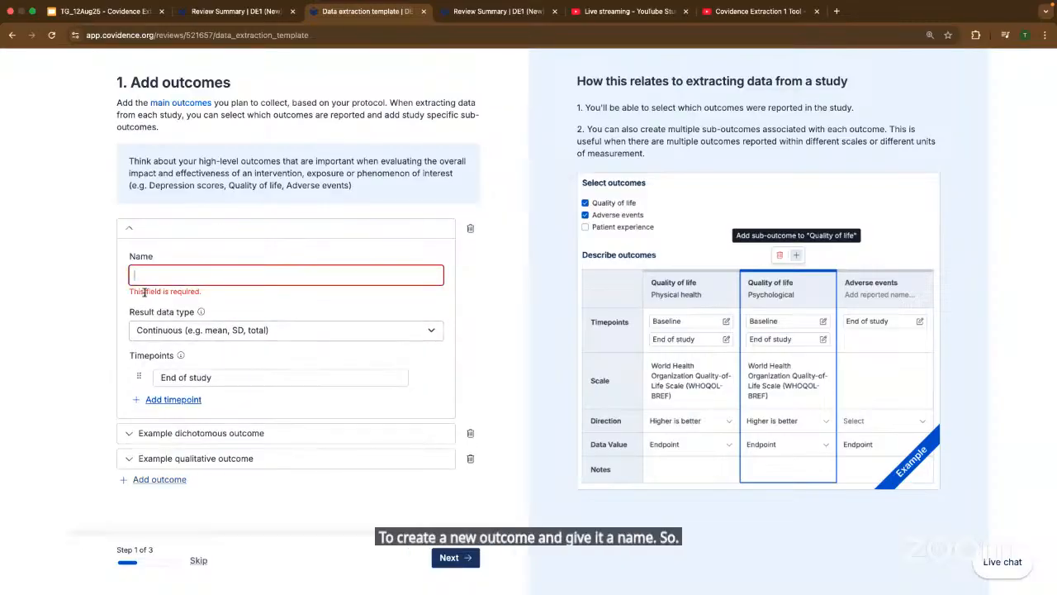
type("dura")
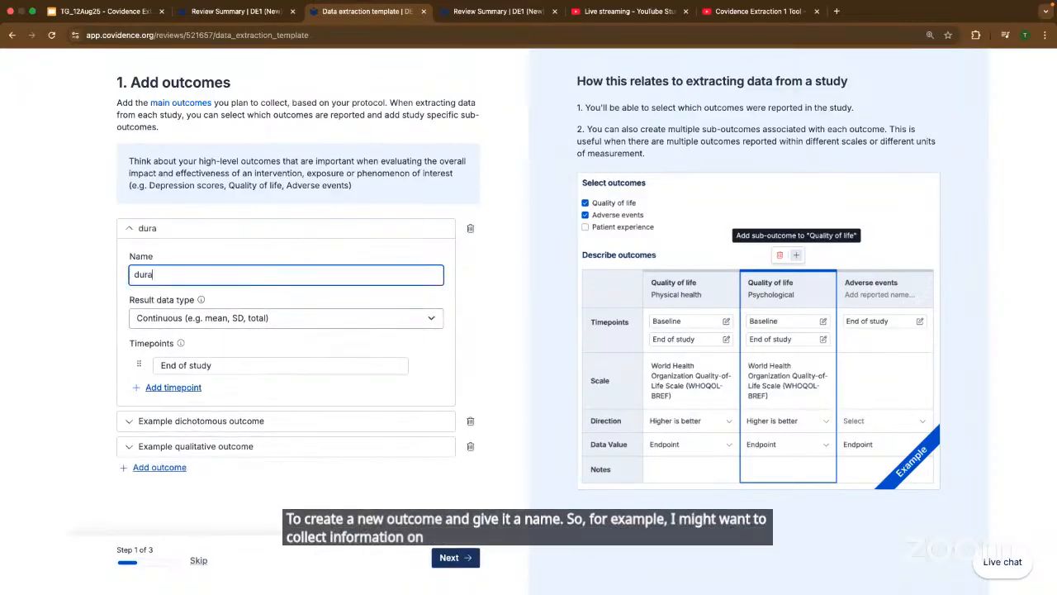
type("tion of cold")
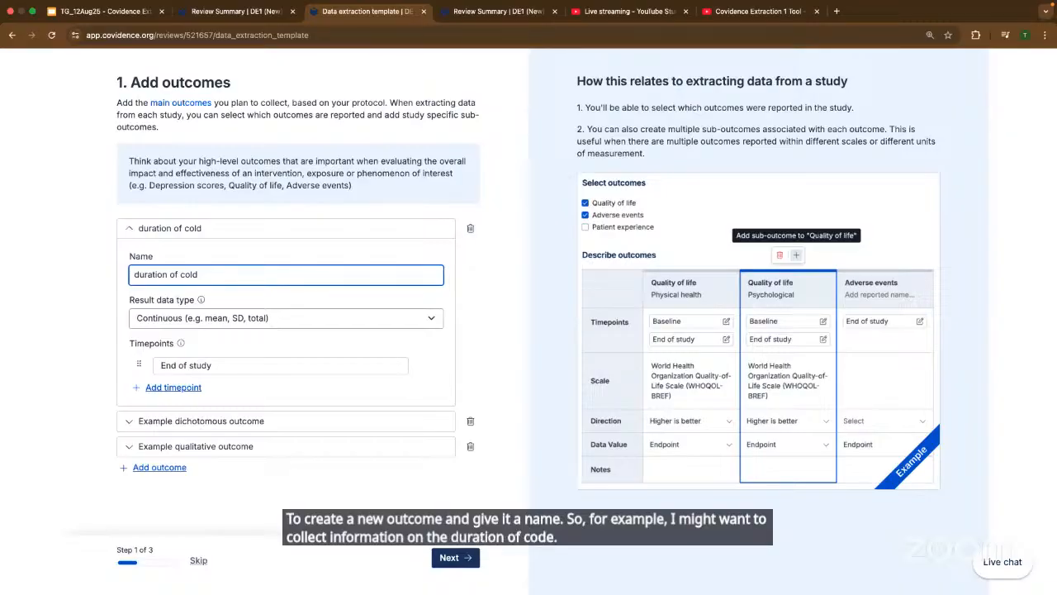
Review the result data type options for the duration of cold outcome and choose Continuous (e.g. mean, SD, total).
left_click(242, 320)
left_click(242, 319)
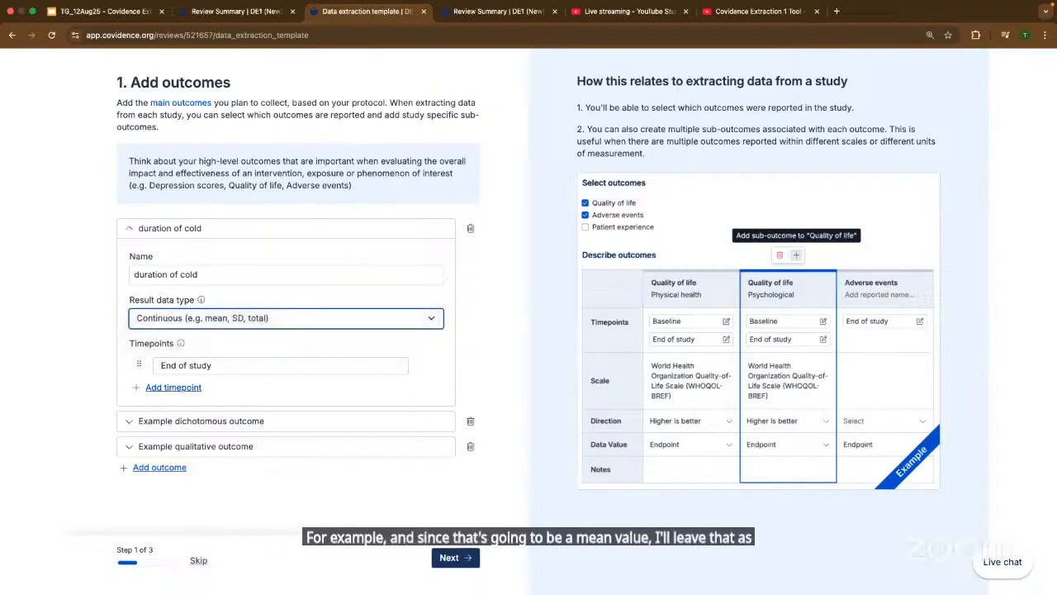
left_click(350, 319)
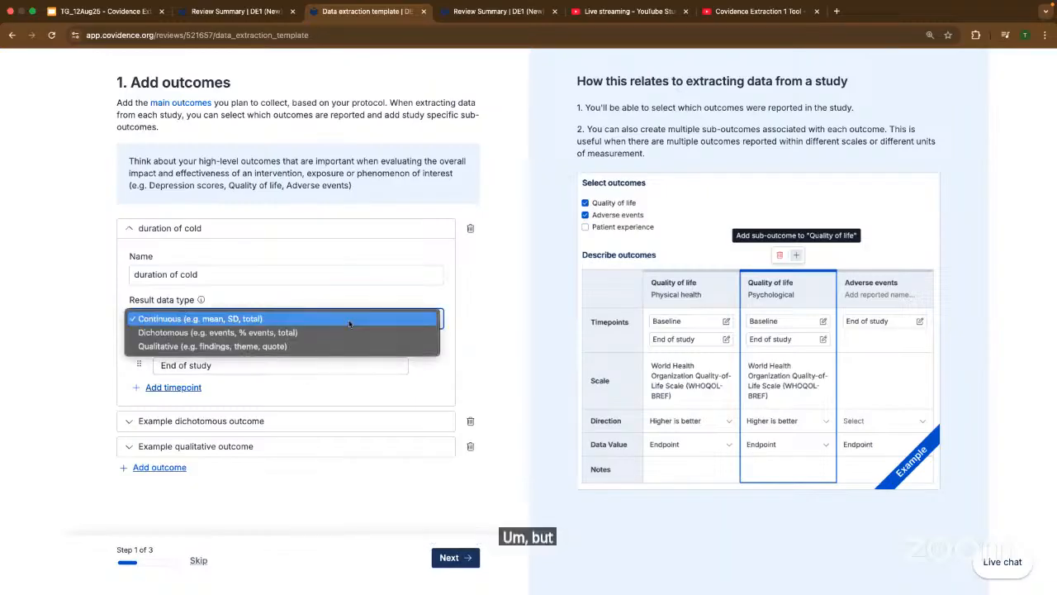
left_click(301, 320)
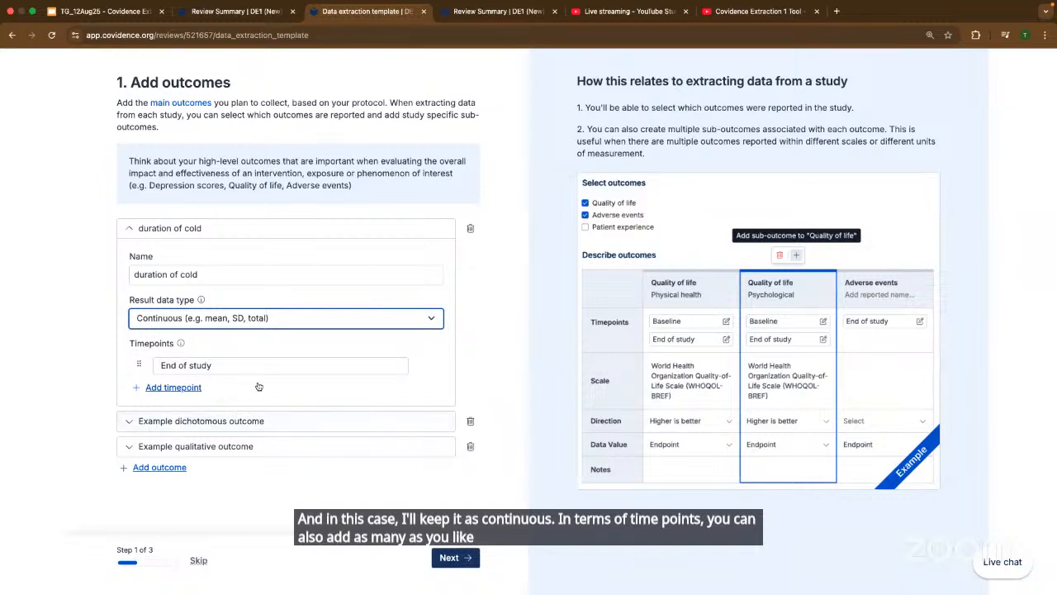
Add "Baseline" and "6 weeks" as timepoints for the duration of cold outcome.
left_click(167, 388)
type("Baseline")
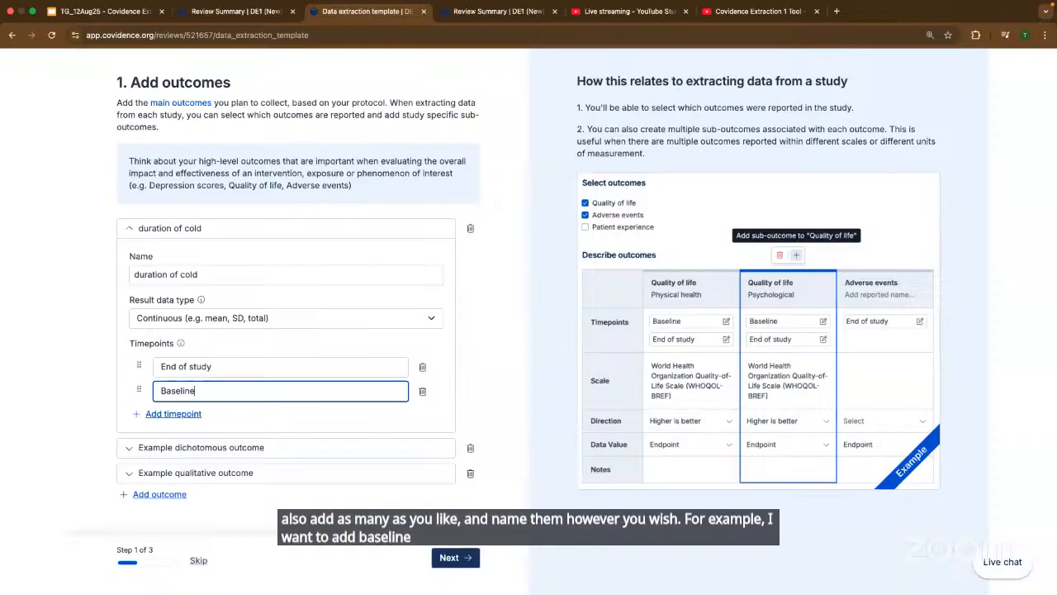
left_click(170, 413)
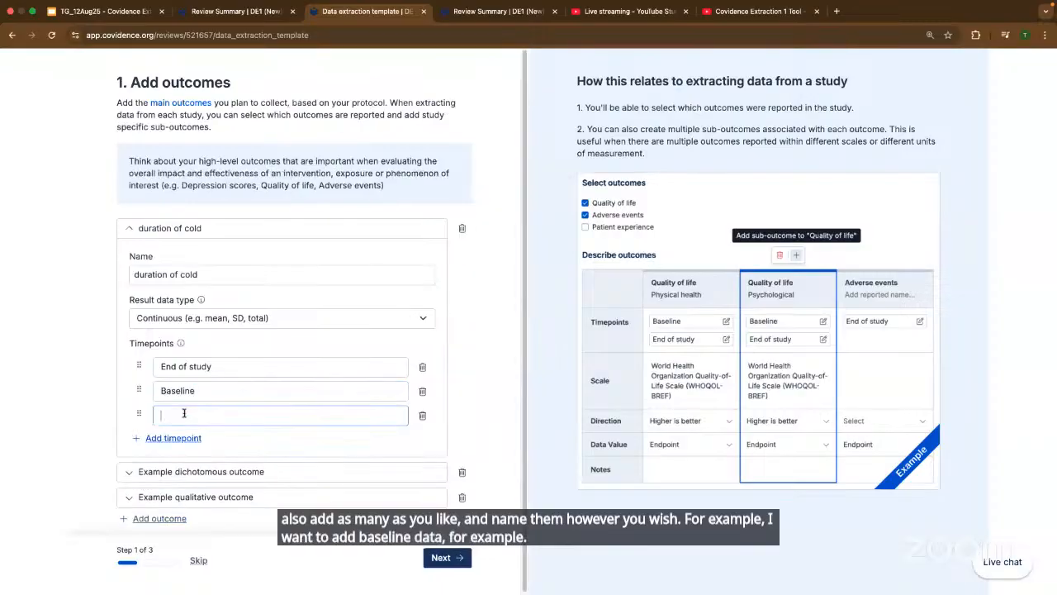
type("6 weeks")
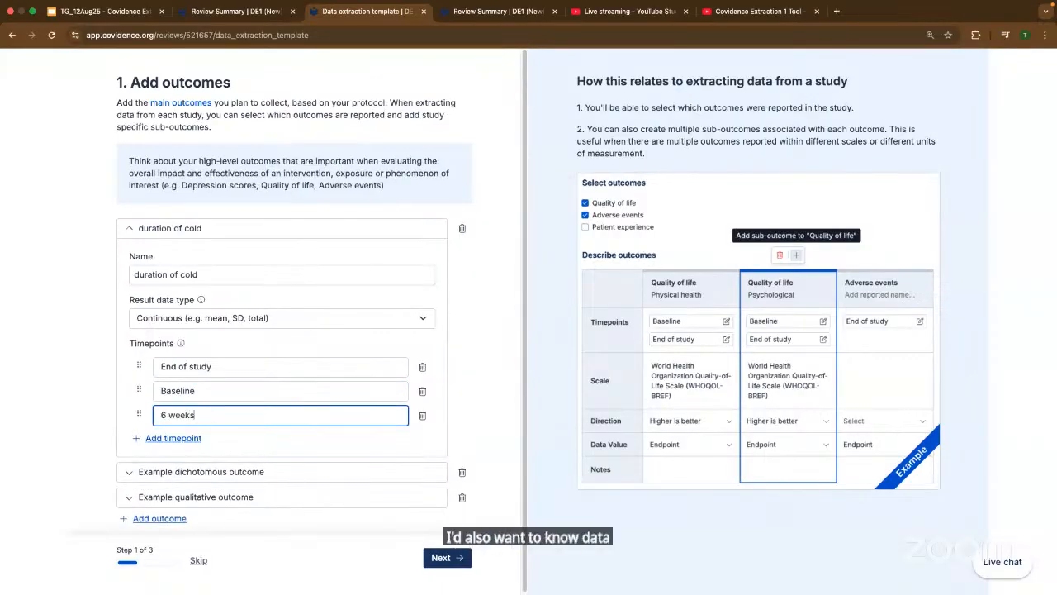
Add a "12 weeks" timepoint to the duration of cold outcome and move "End of study" to the end of its timepoints.
left_click(170, 438)
type("1")
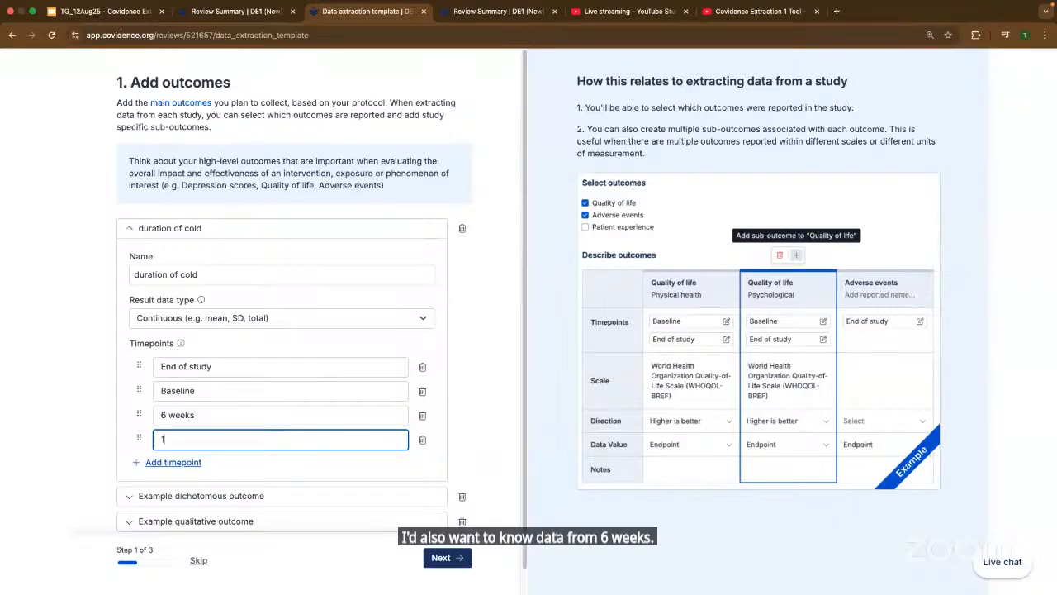
type("2 weeks")
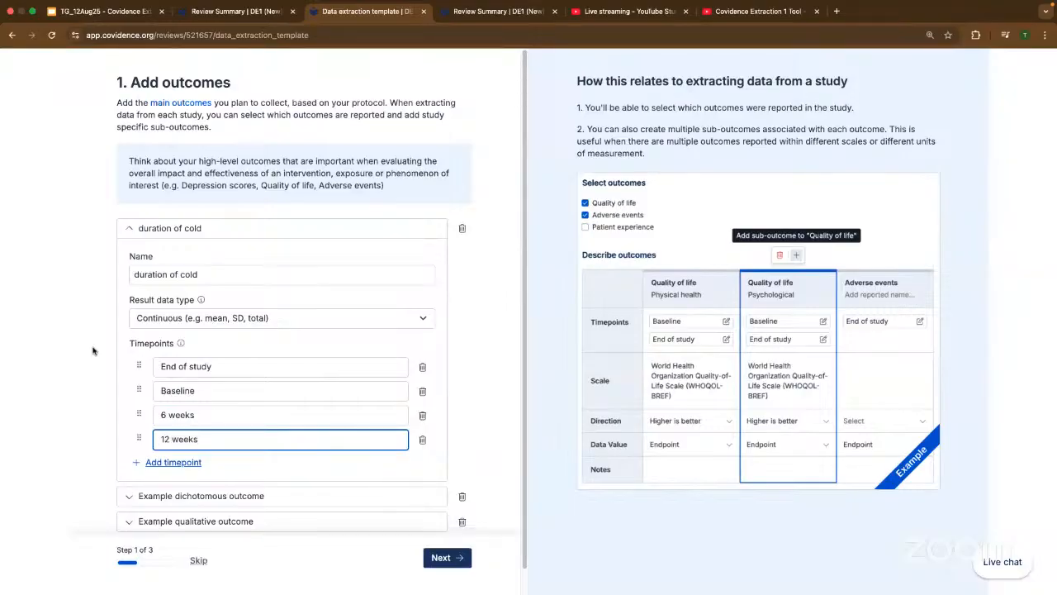
left_click_drag(137, 367, 137, 439)
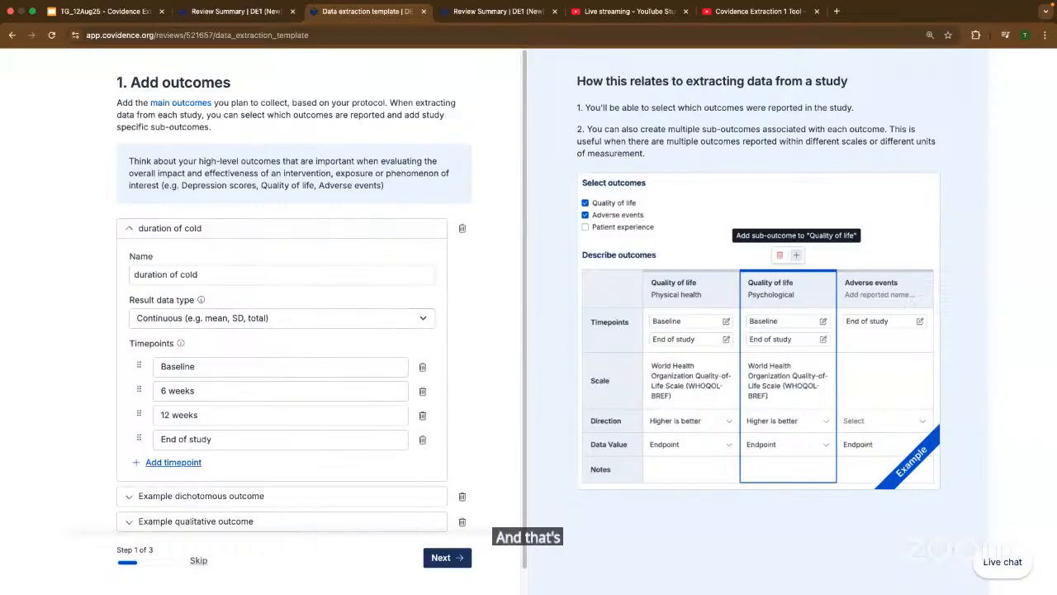
Rename the example dichotomous outcome to "Symptoms (dichotomous)".
scroll(429, 366, "down", 1)
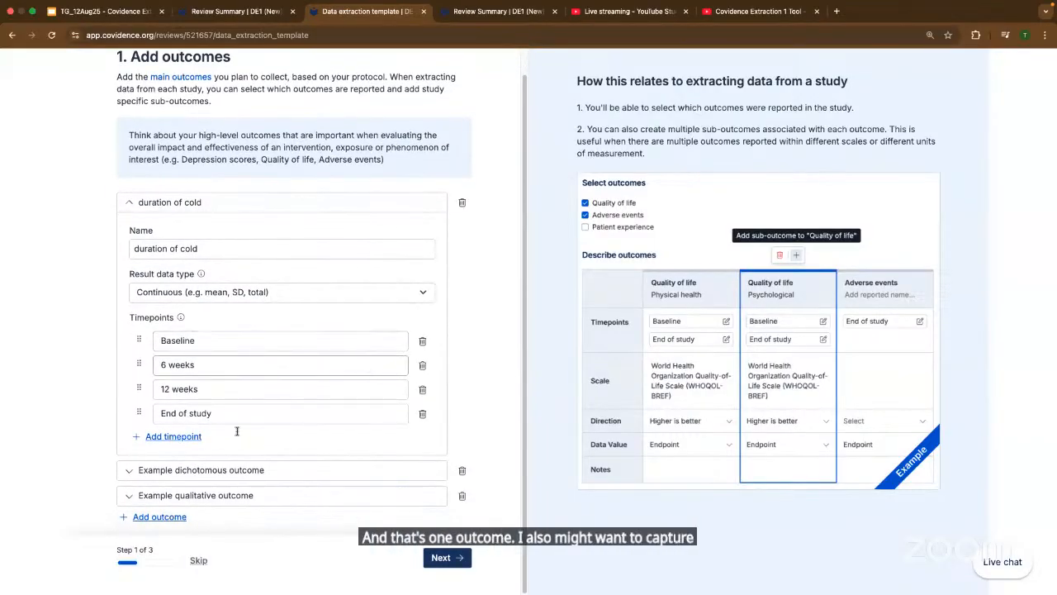
left_click(132, 470)
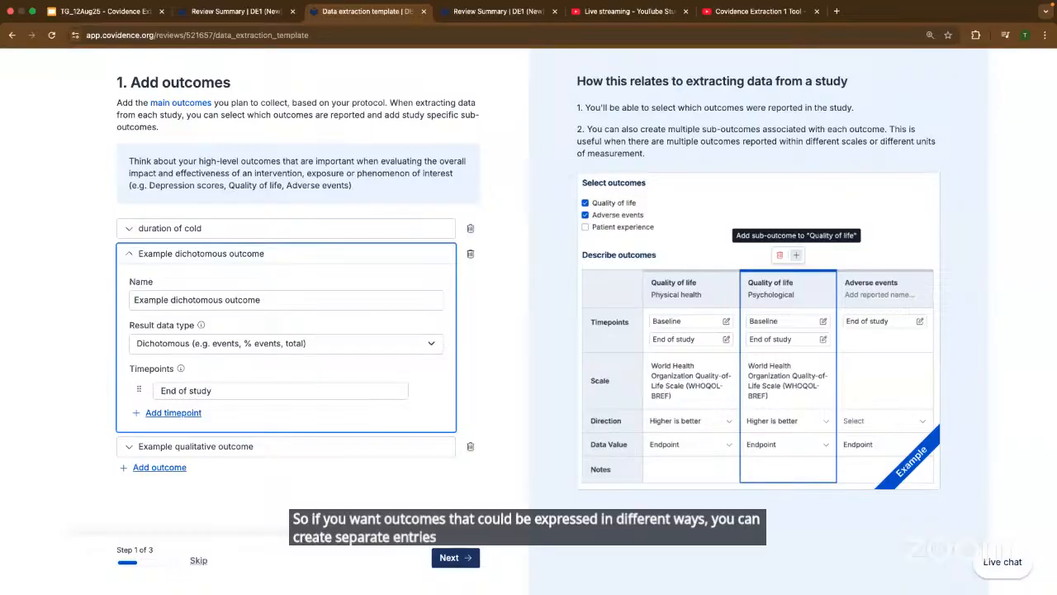
left_click(198, 300)
key("ctrl+a")
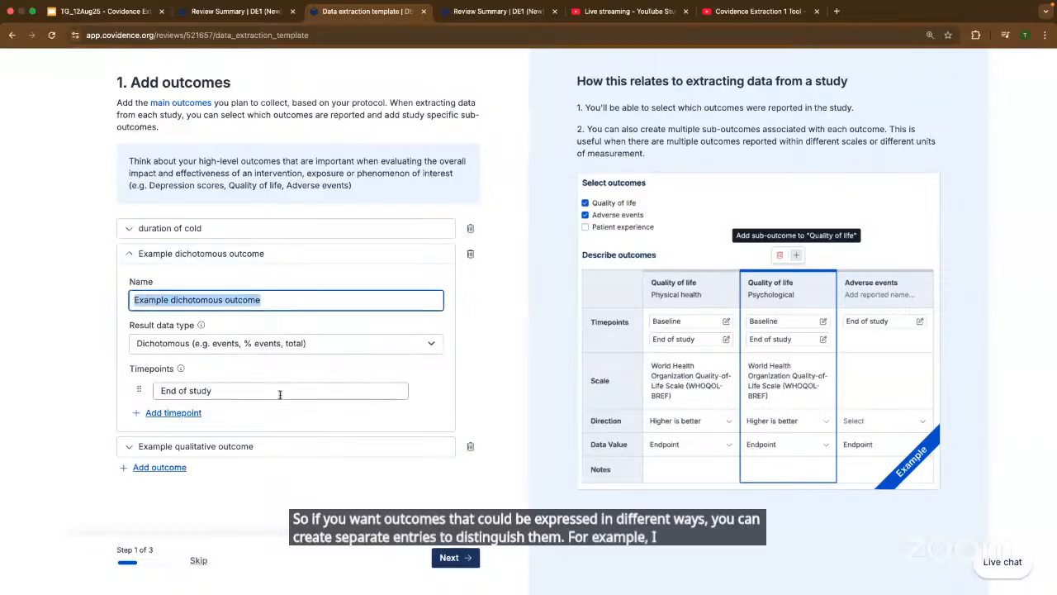
type("Syn")
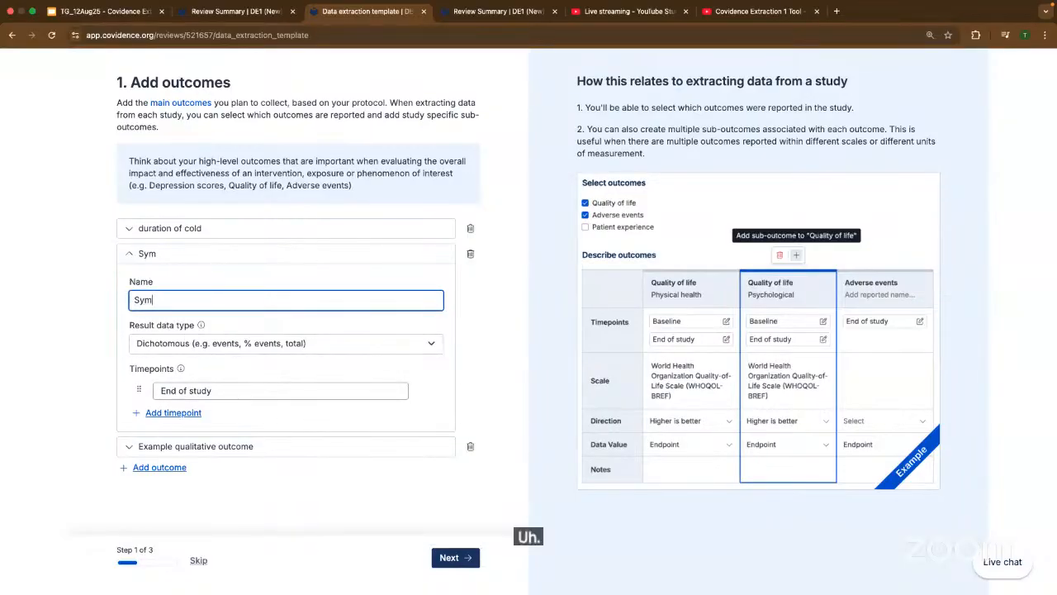
type("ptoms (d")
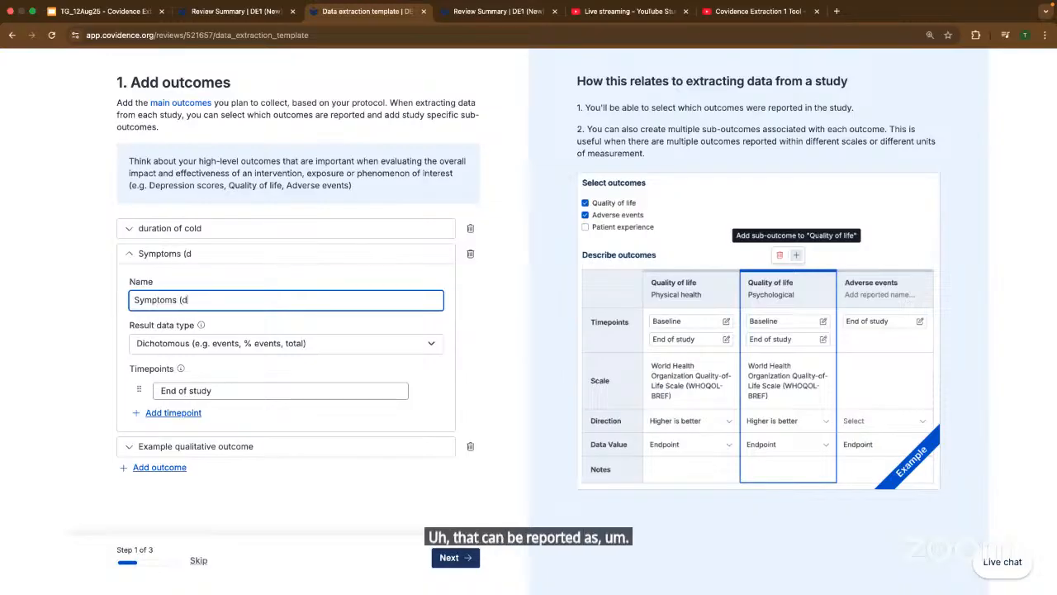
type("ichotomo")
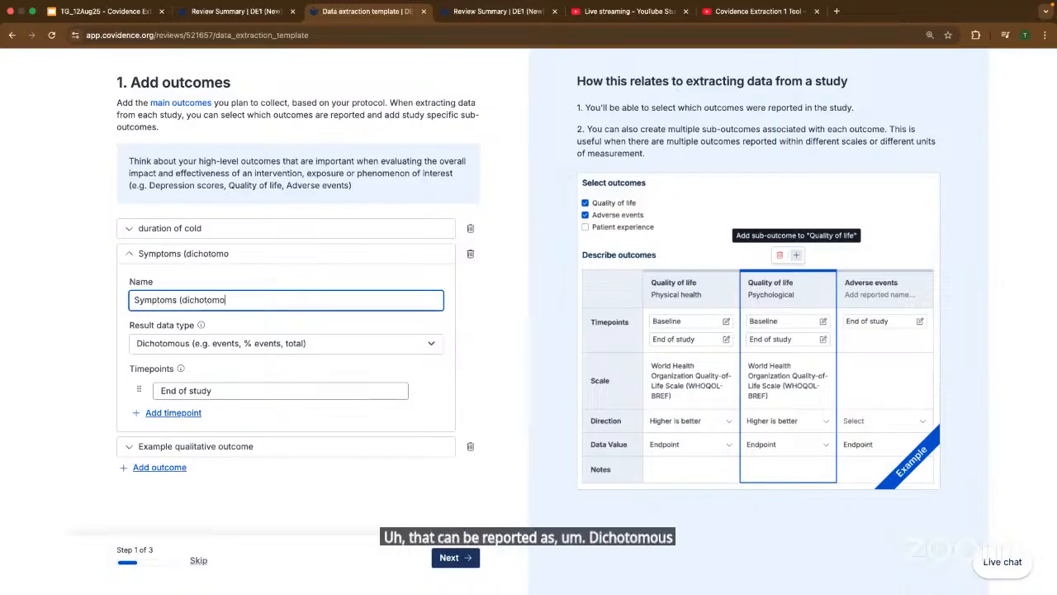
type("us")
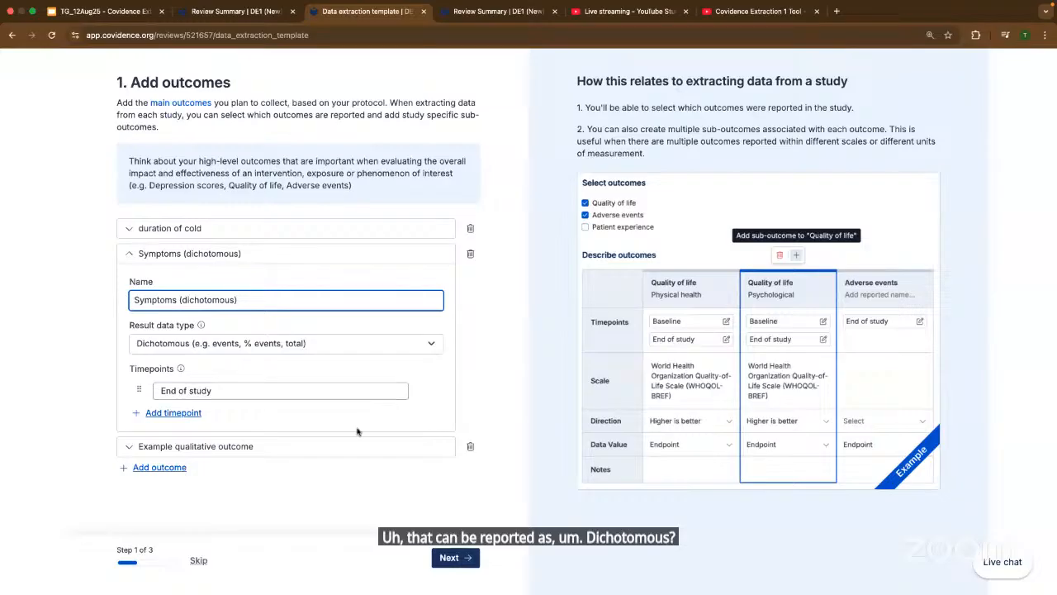
Keep Dichotomous as the result data type for Symptoms (dichotomous) and set its only timepoint to "Baseline".
left_click(305, 344)
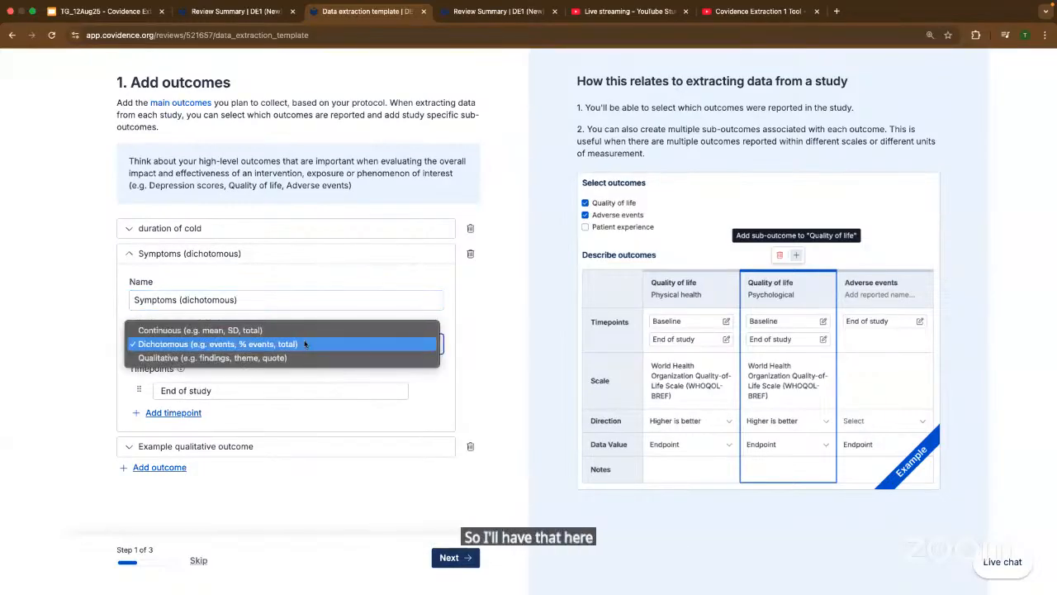
left_click(305, 344)
left_click_drag(248, 392, 152, 394)
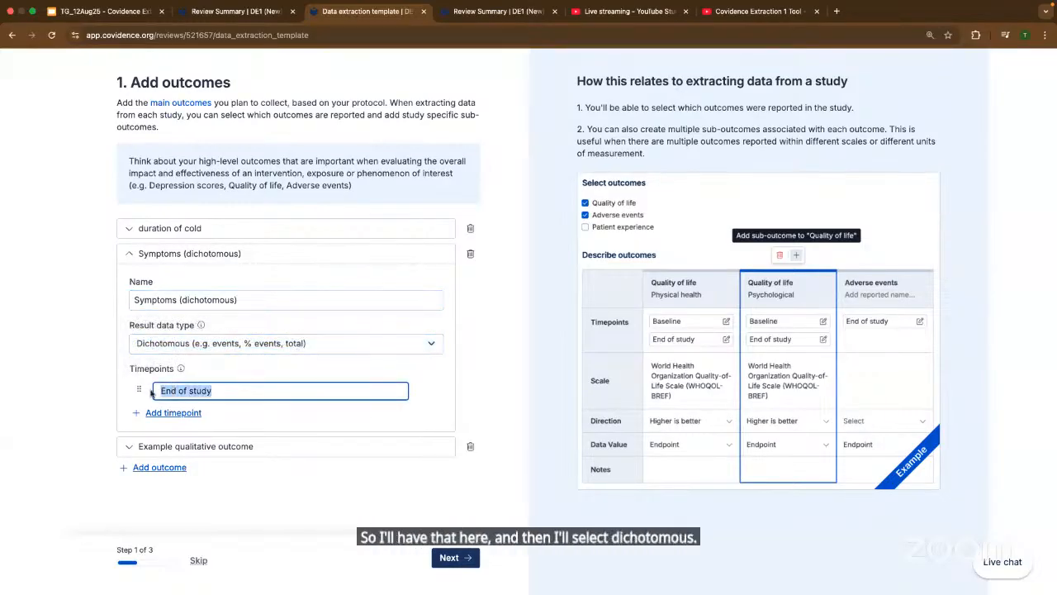
type("Baseline")
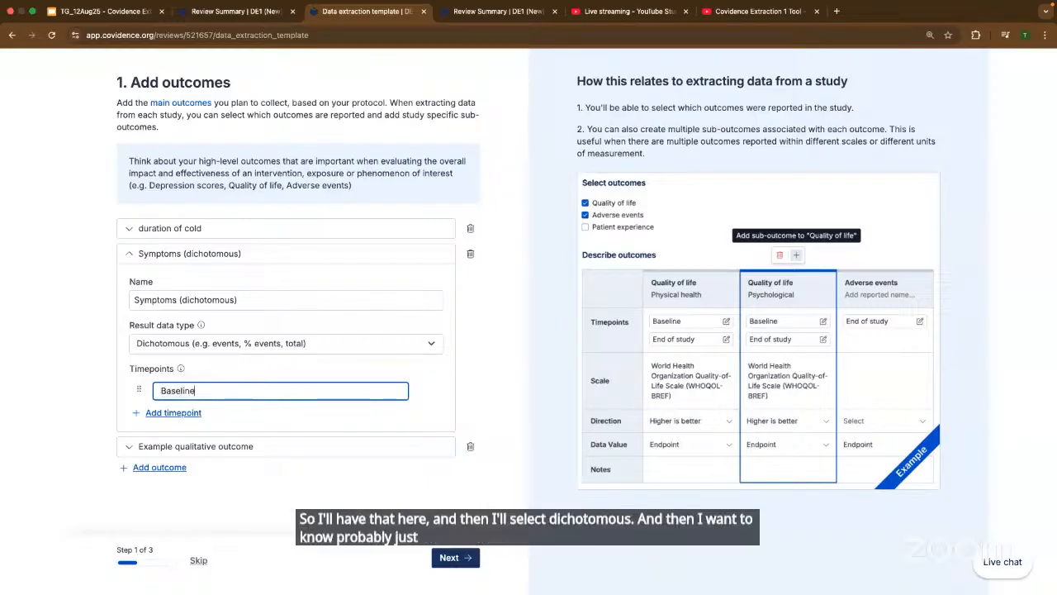
left_click(132, 495)
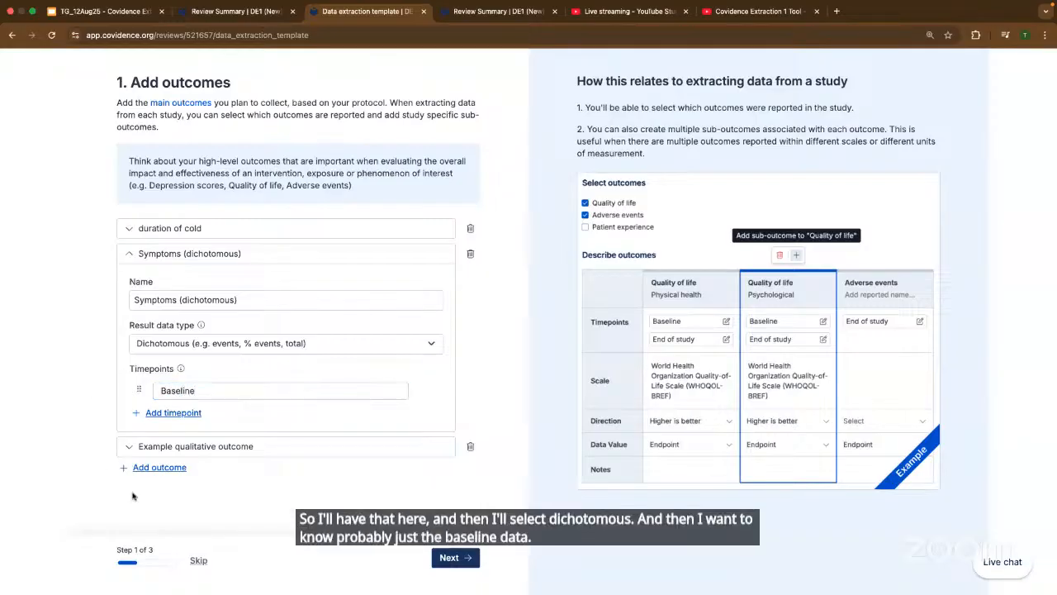
Rename the example qualitative outcome to "Symptoms (qual)".
left_click(183, 446)
left_click_drag(251, 325, 131, 325)
type("Symptoms")
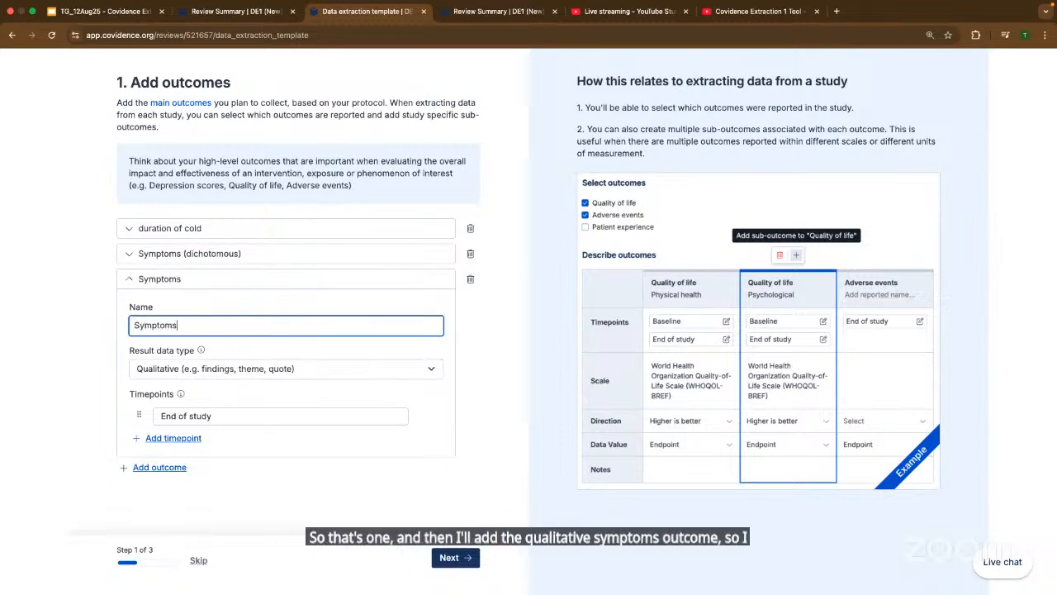
type(" (qual)")
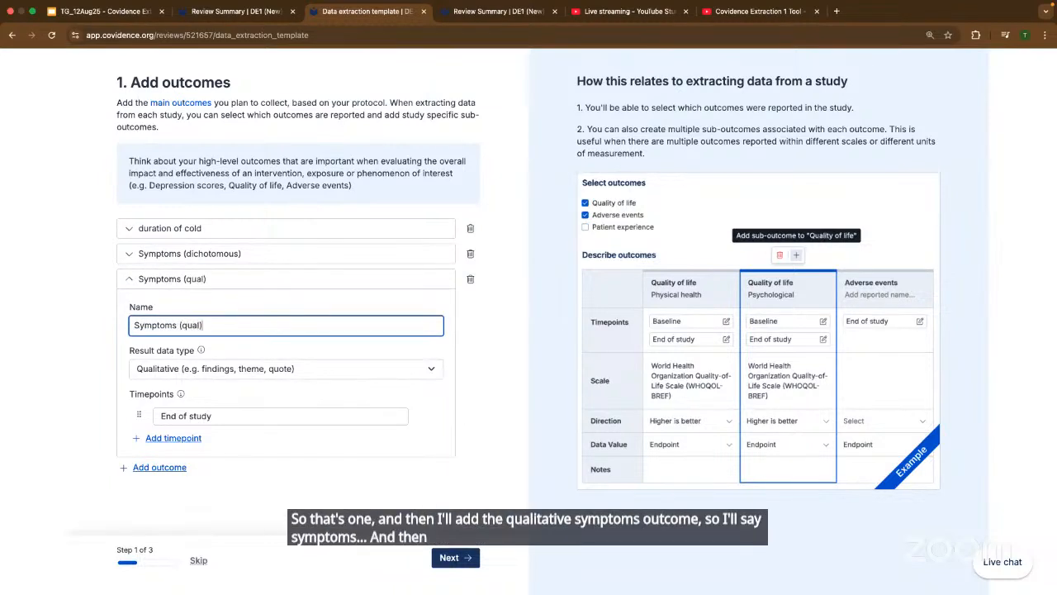
Keep Qualitative as the result data type for Symptoms (qual) and set its only timepoint to "Baseline".
left_click(334, 372)
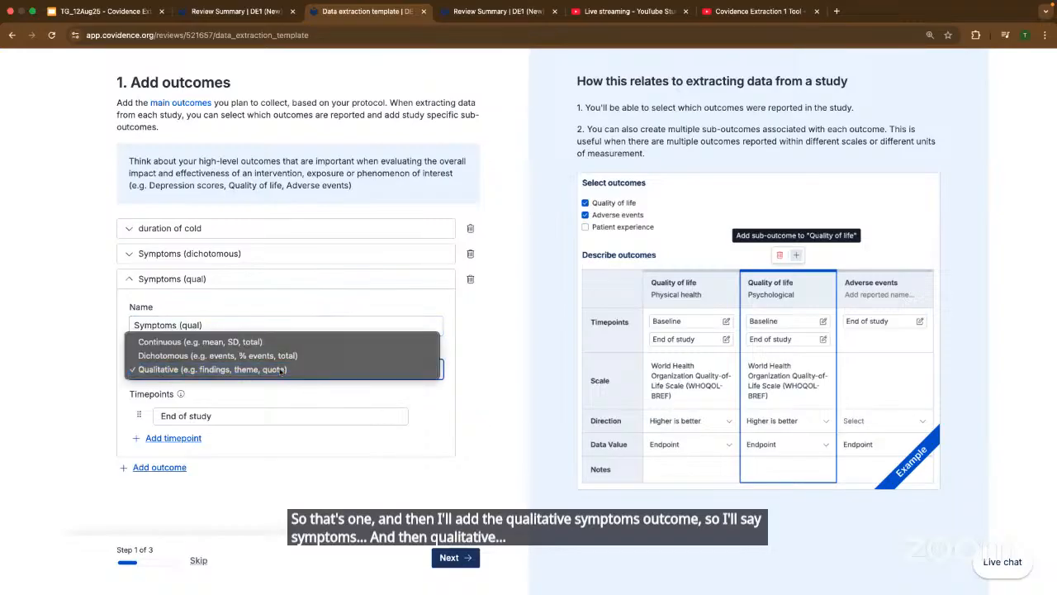
left_click(221, 419)
left_click(221, 419)
key("ctrl+a")
type("Ba")
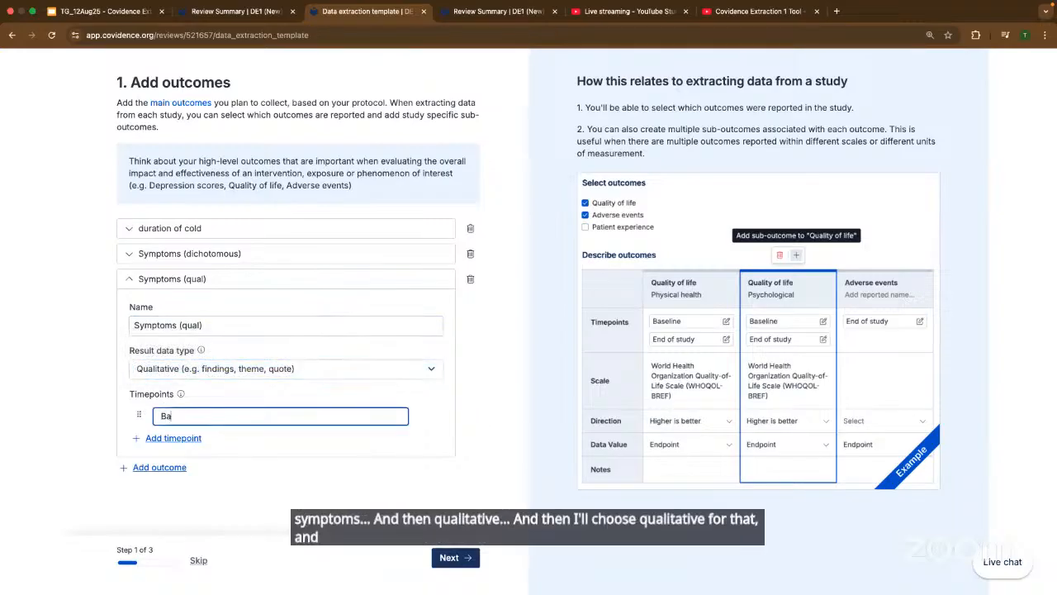
type("seline")
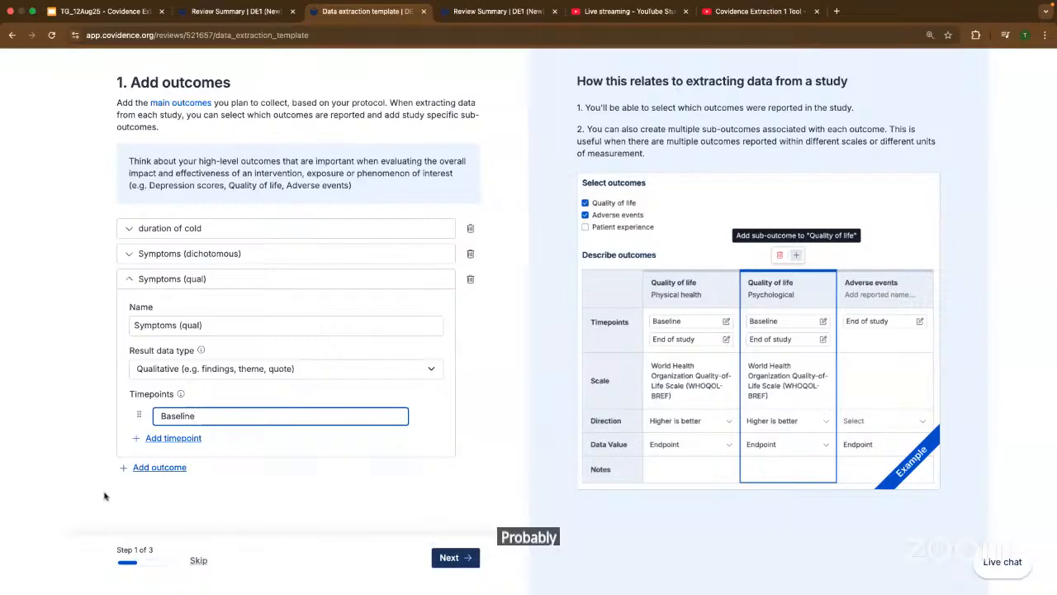
left_click(75, 439)
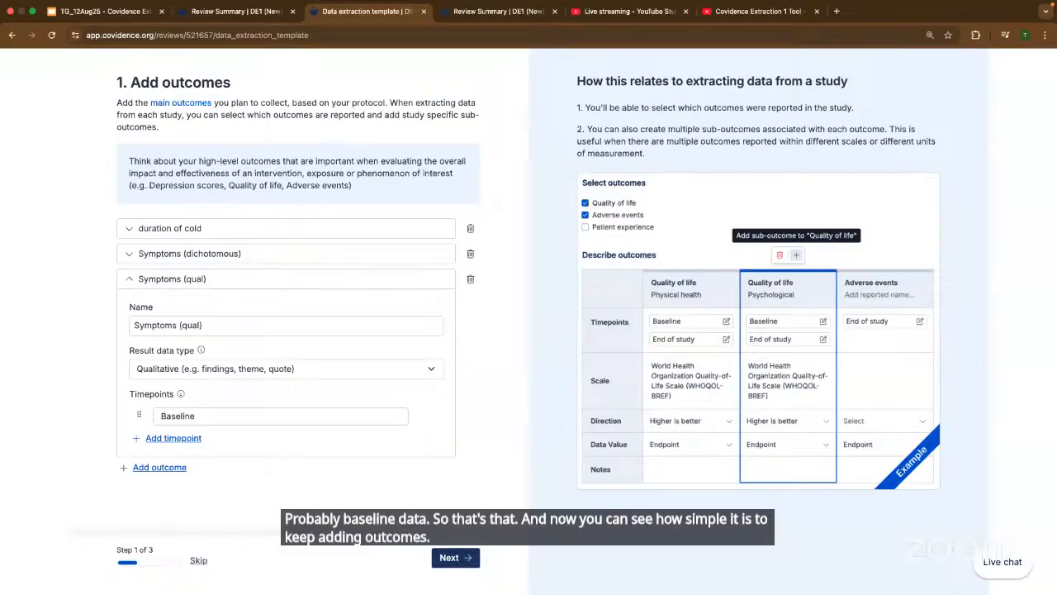
Add a new outcome named "Barriers to treatment".
left_click(160, 468)
type("Bar")
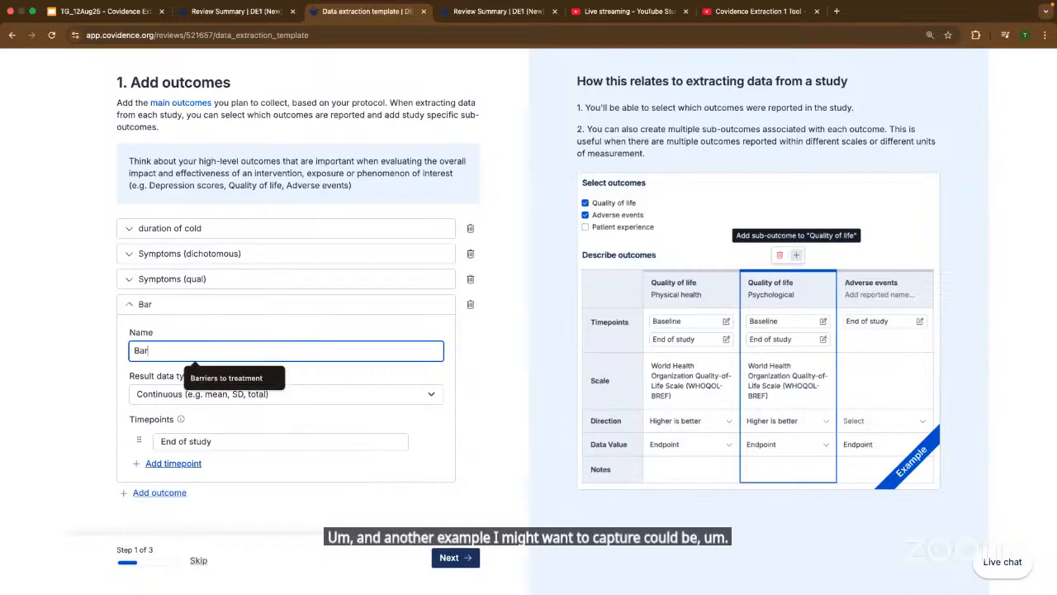
type("riers")
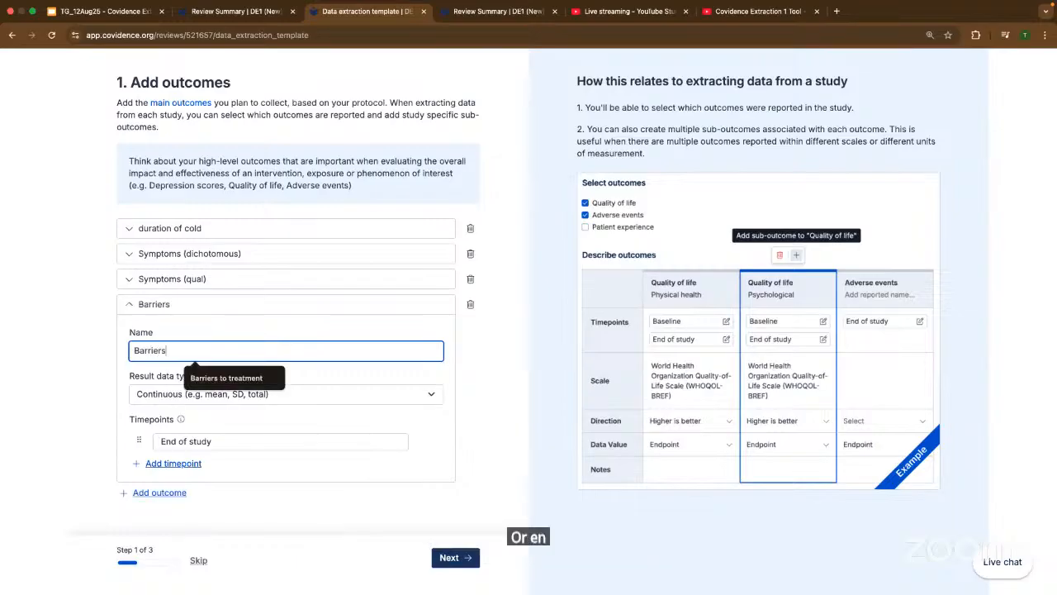
type(" to treatment")
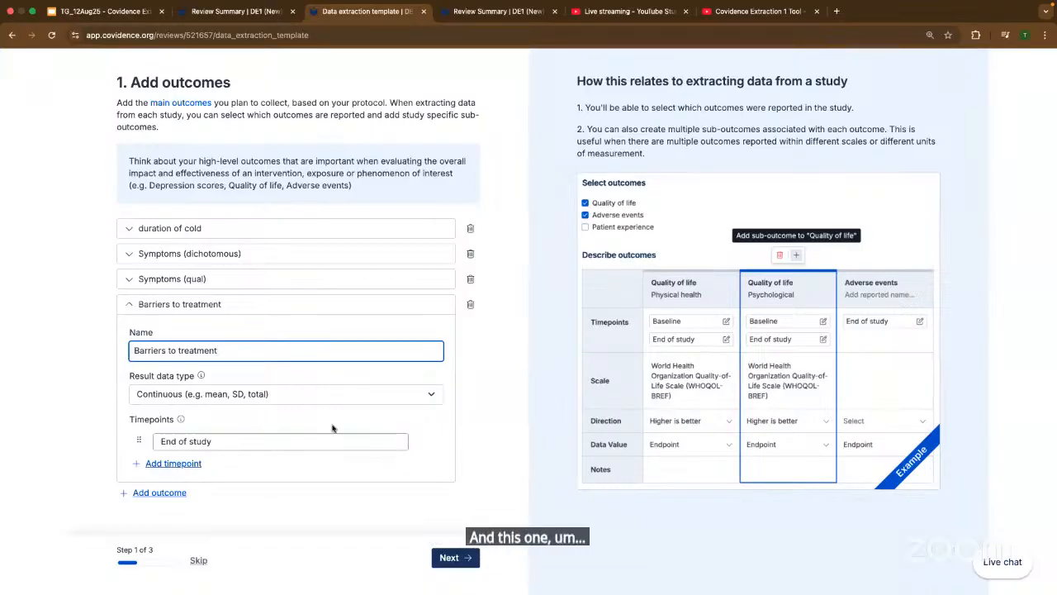
Set the Barriers to treatment outcome's result data type to Qualitative (e.g. findings, theme, quote) and its timepoint to "Baseline".
left_click(203, 394)
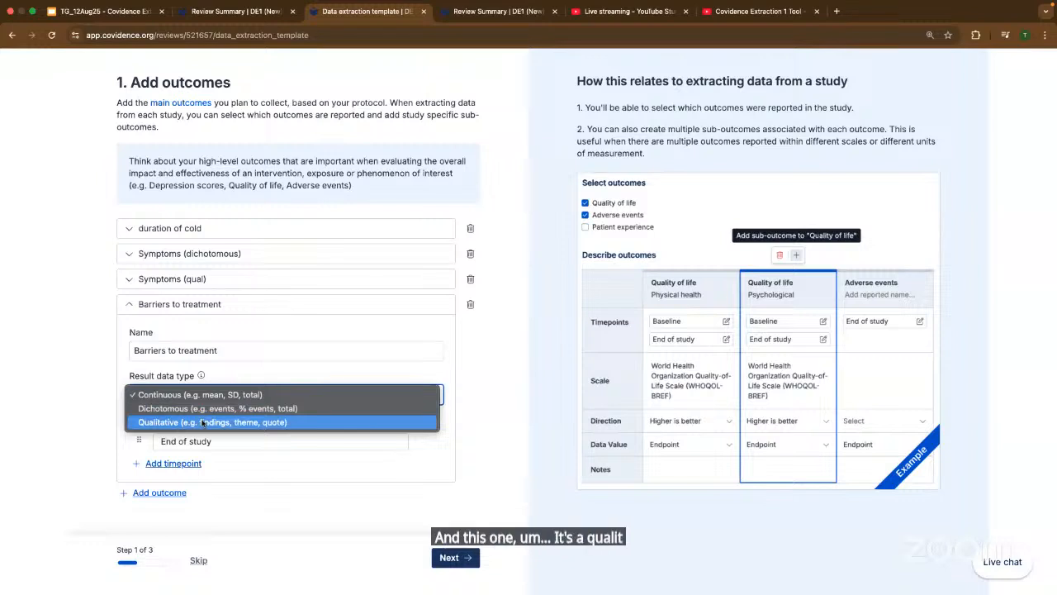
left_click(203, 422)
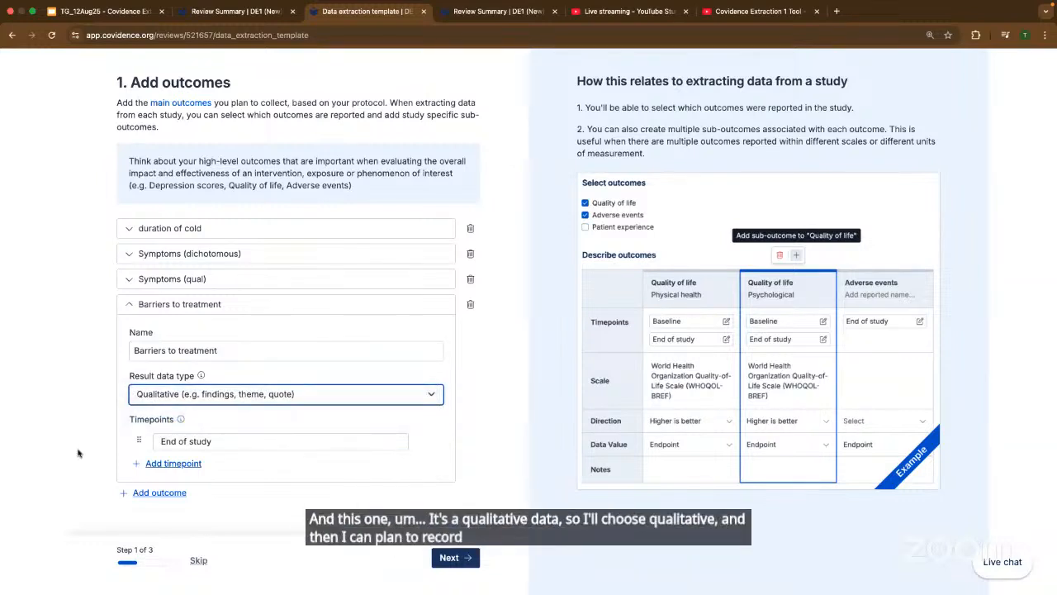
double_click(226, 441)
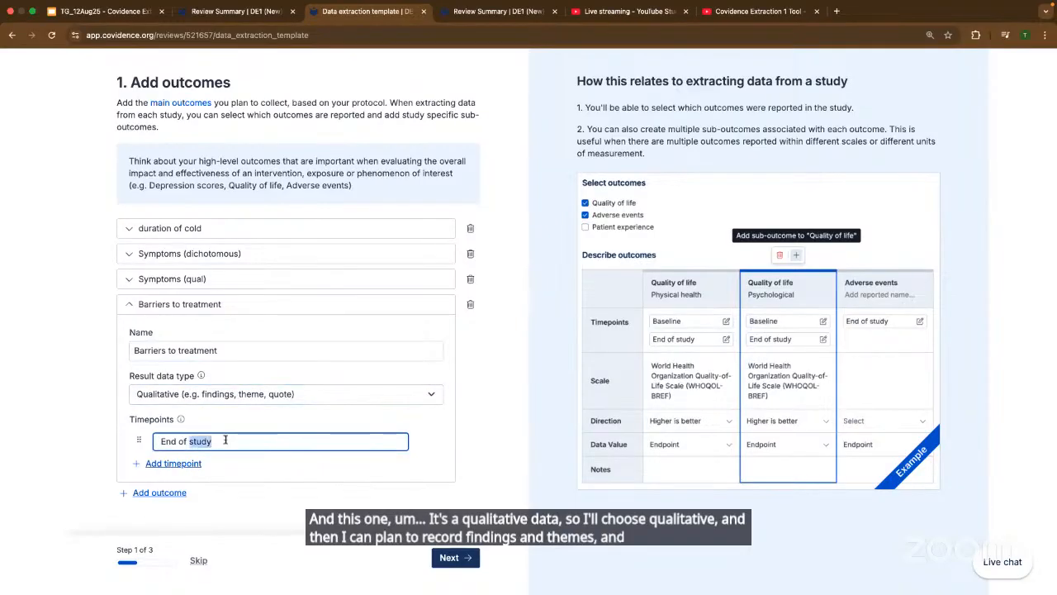
triple_click(225, 441)
type("Basline")
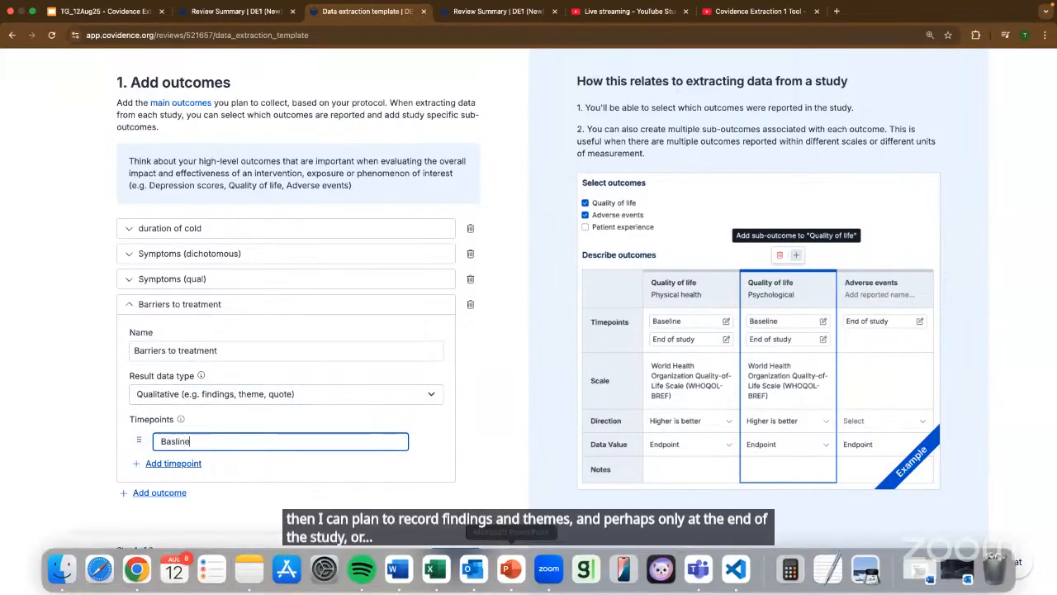
type("line")
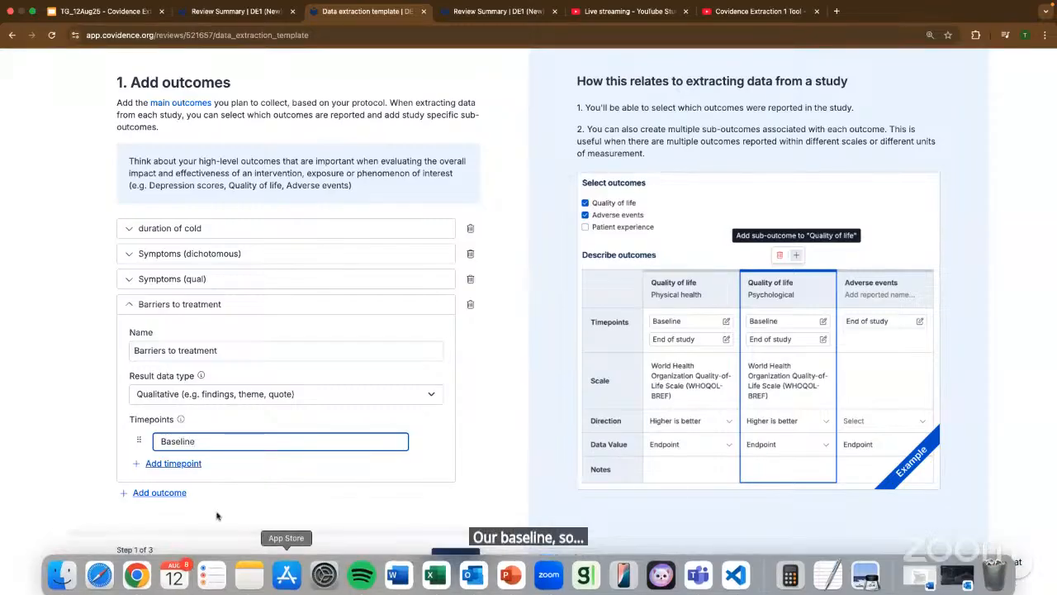
left_click(85, 440)
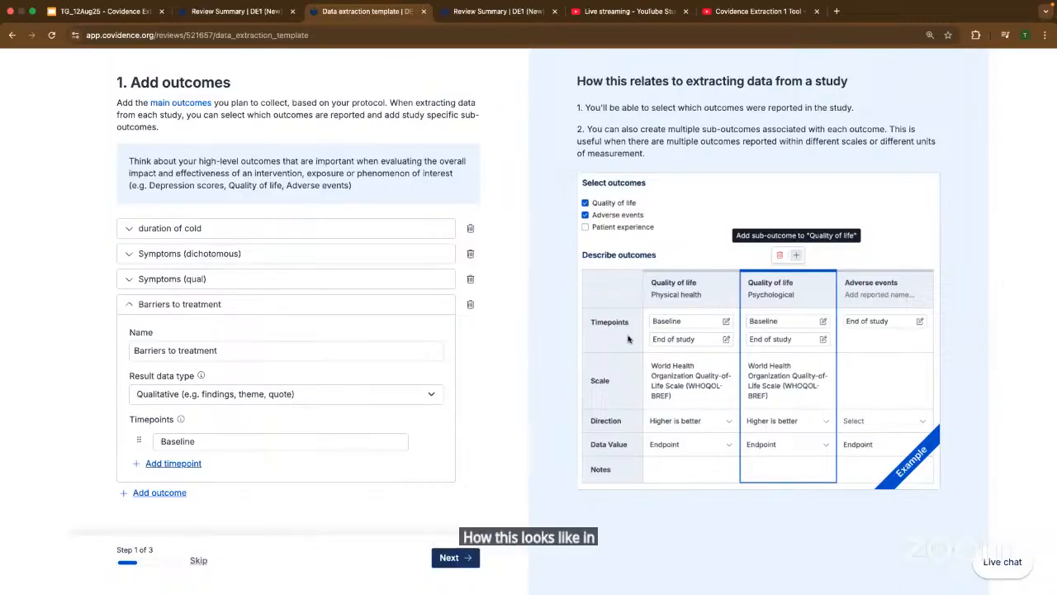
Exclude Scale and Range from the outcome details to collect and continue to the result data formats.
left_click(467, 561)
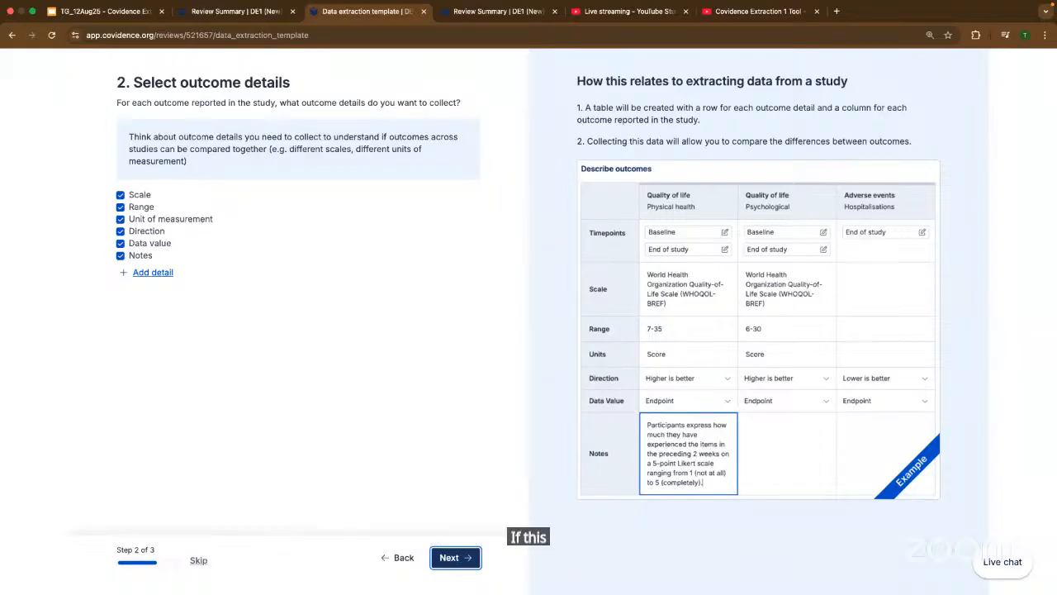
left_click(121, 194)
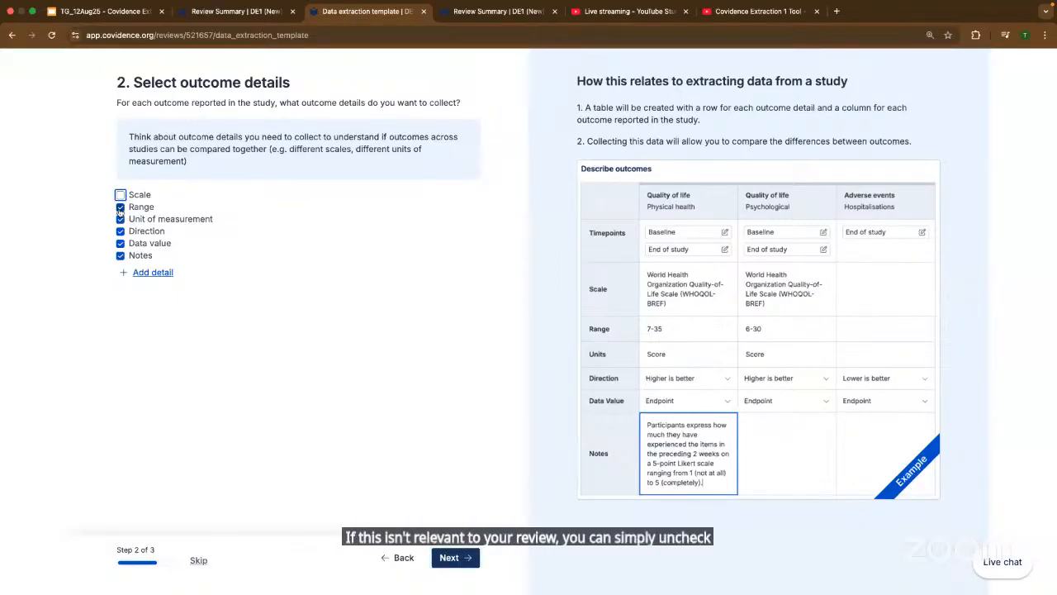
left_click(120, 207)
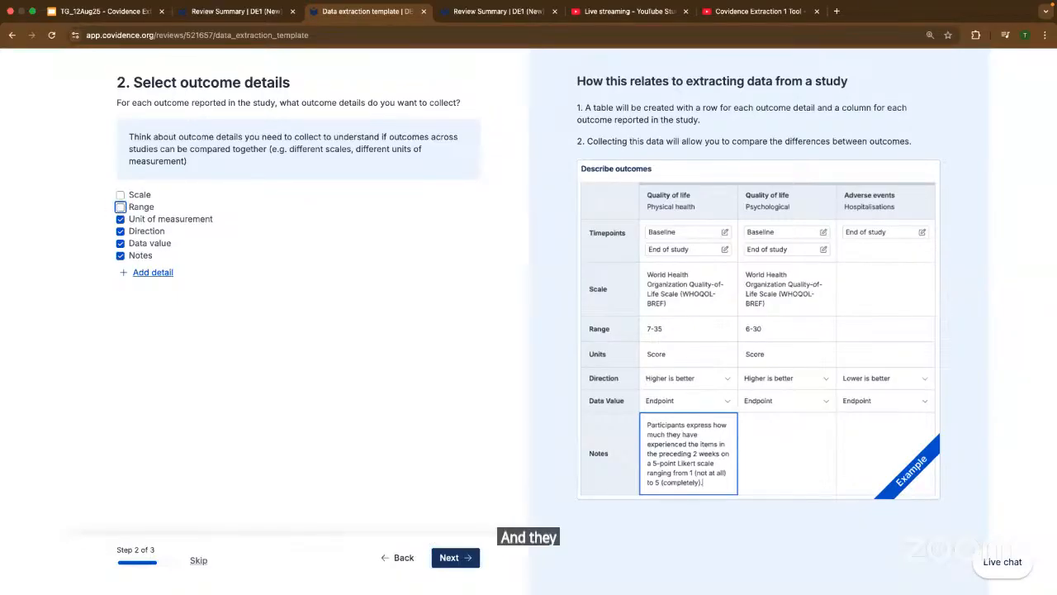
left_click(448, 558)
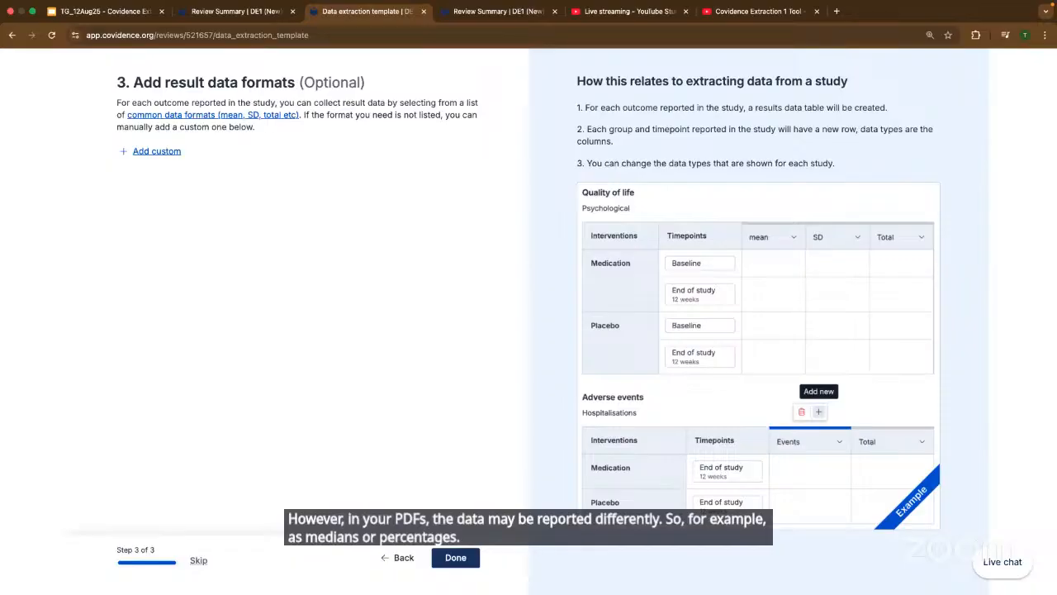
Review the common result data formats offered for continuous, dichotomous and qualitative data, and close the list.
left_click(260, 115)
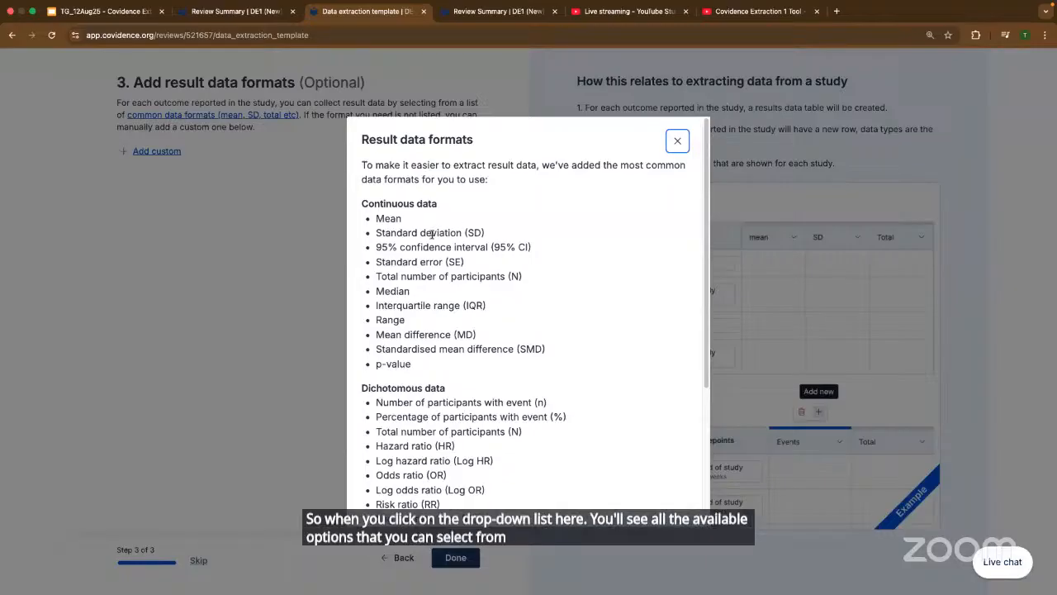
scroll(468, 350, "down", 2)
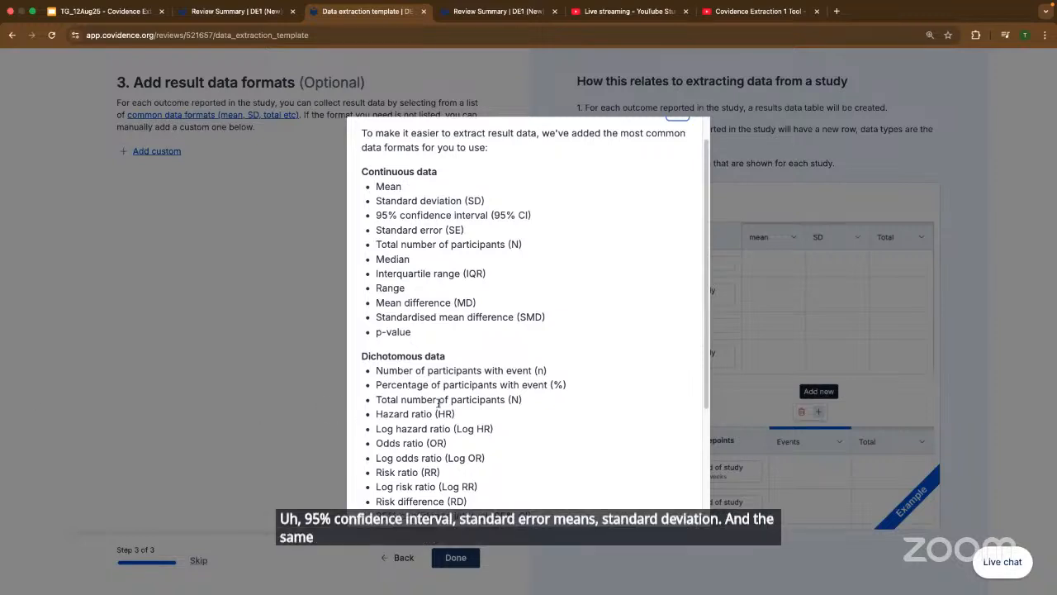
scroll(439, 403, "down", 3)
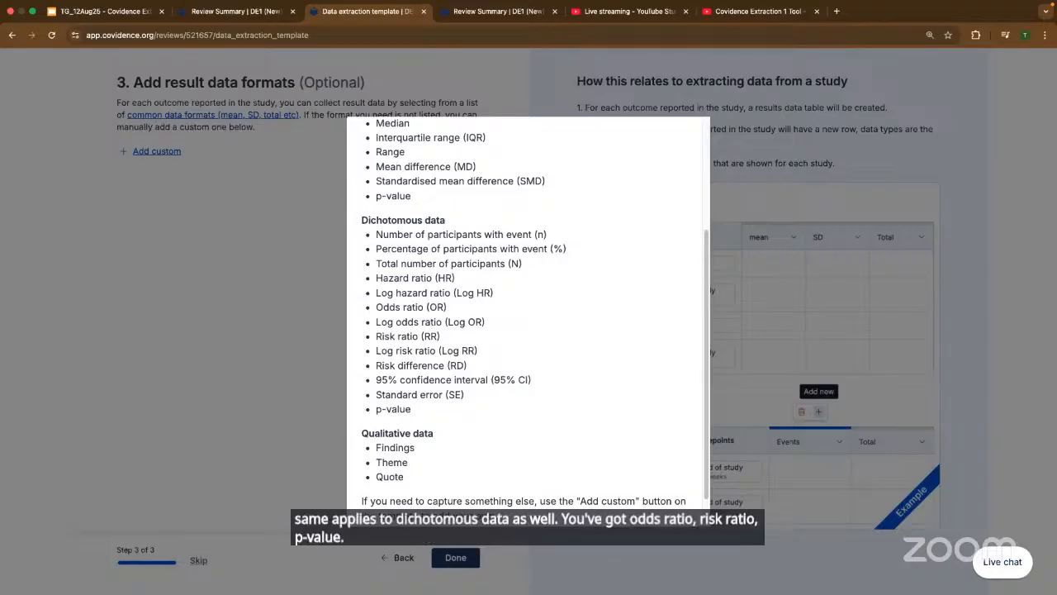
scroll(484, 408, "down", 1)
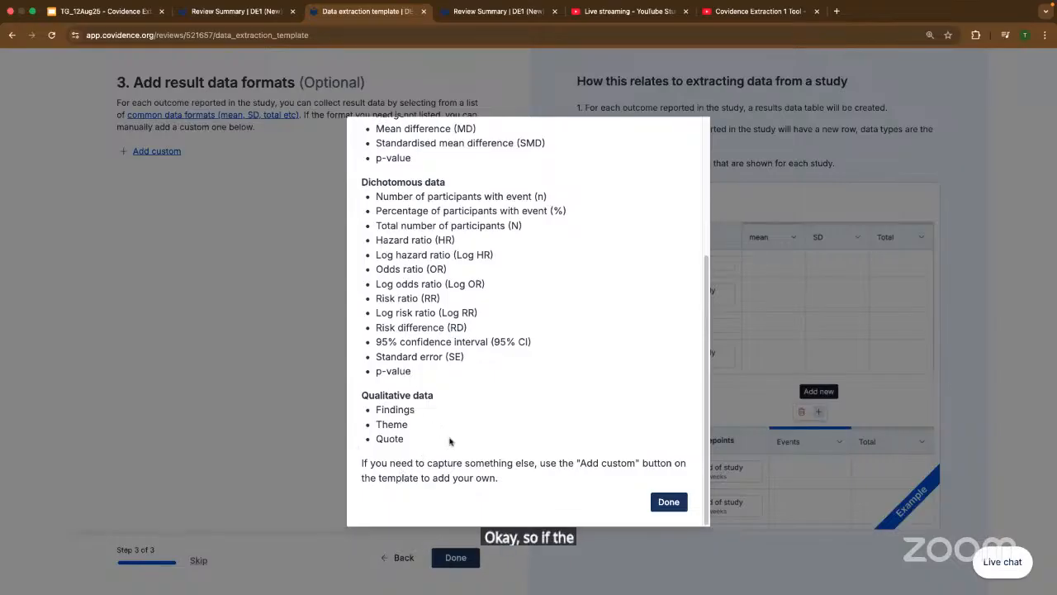
left_click(669, 502)
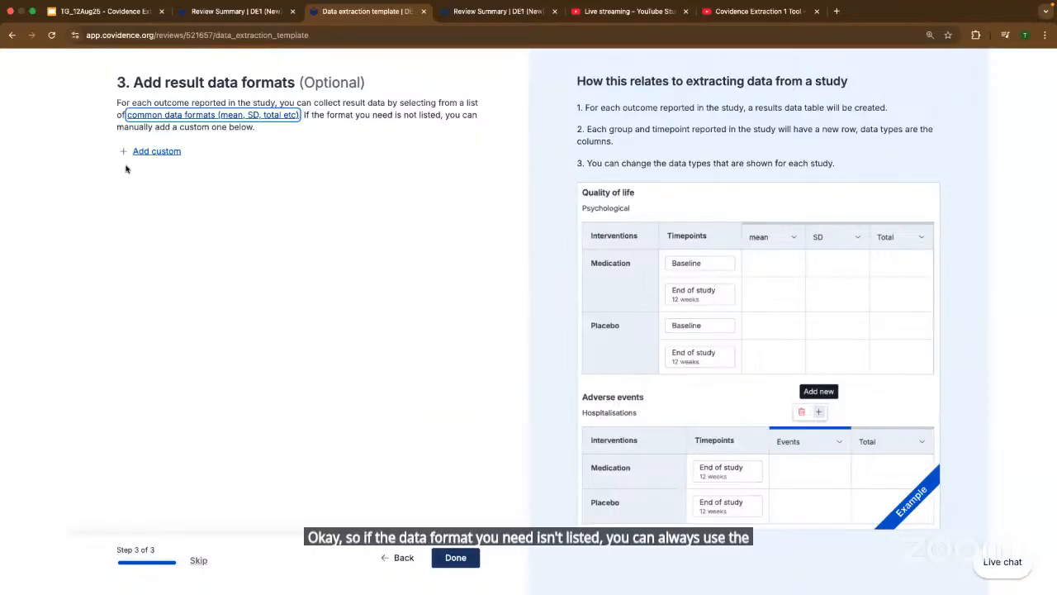
Add two custom result data formats named "Theme 2" and "Theme 3".
left_click(156, 153)
type("Theme 2")
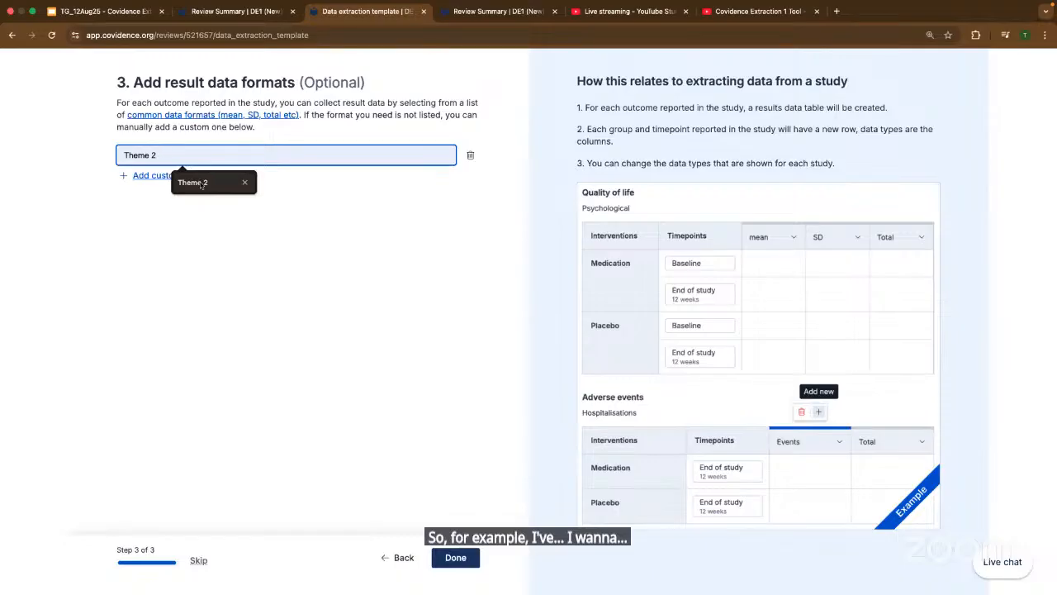
left_click(200, 182)
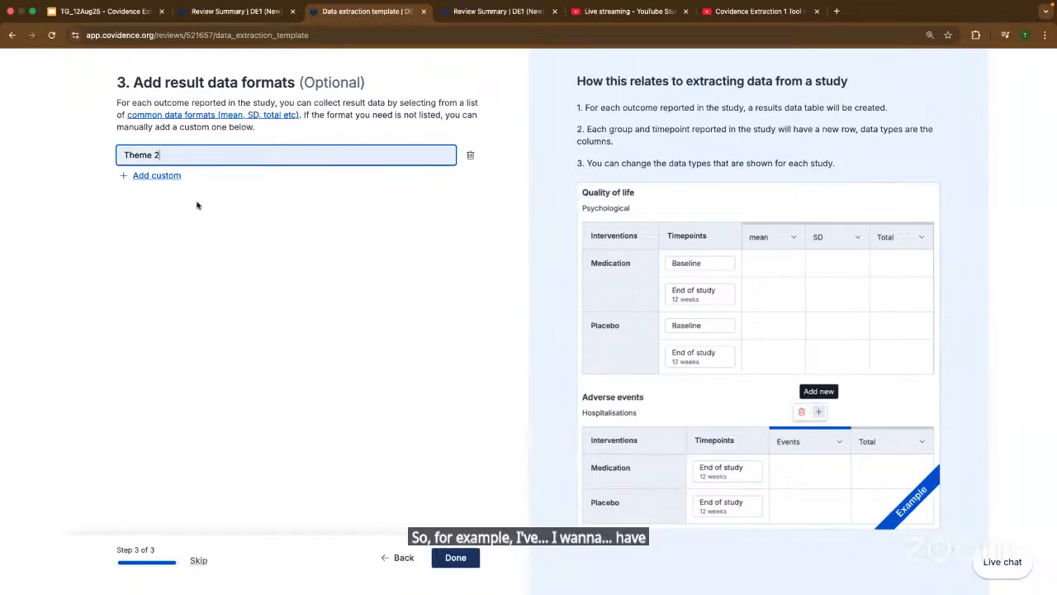
left_click(156, 176)
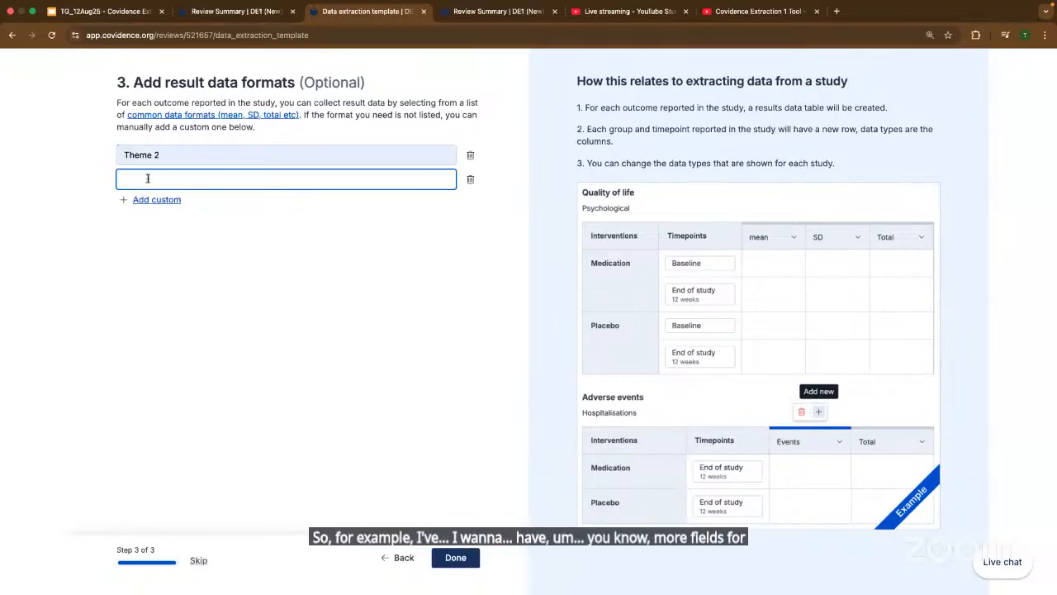
type("Theme")
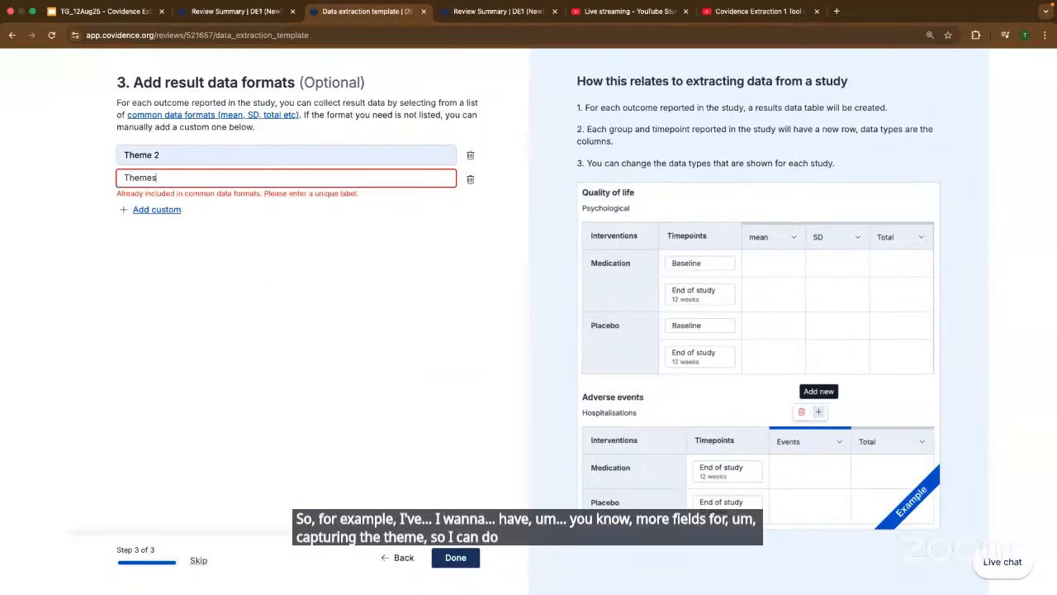
type(" 3")
left_click(218, 238)
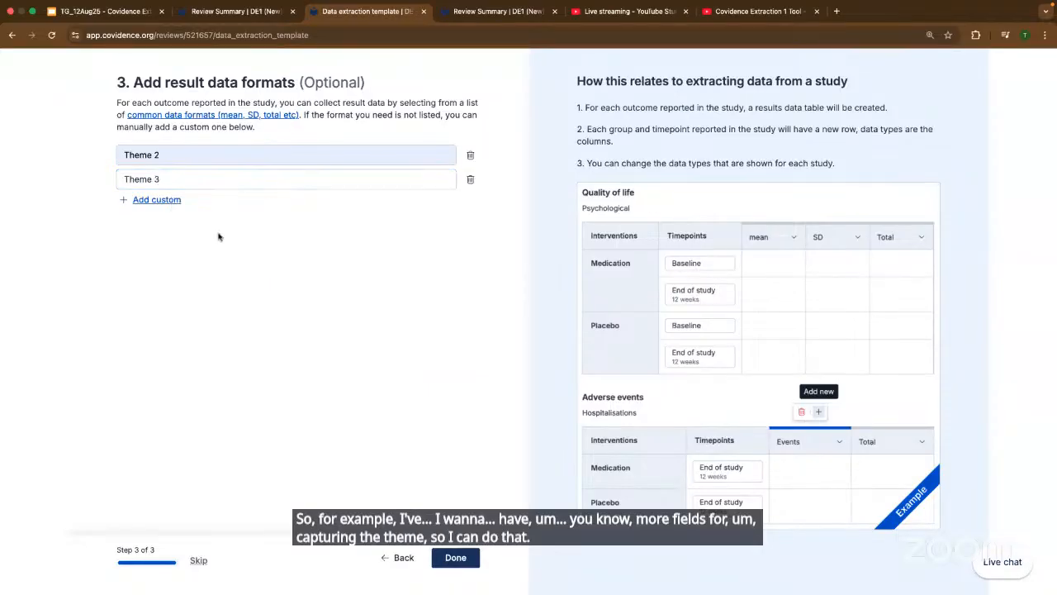
Add two more custom result data formats named "Notes" and "Time to event".
left_click(156, 200)
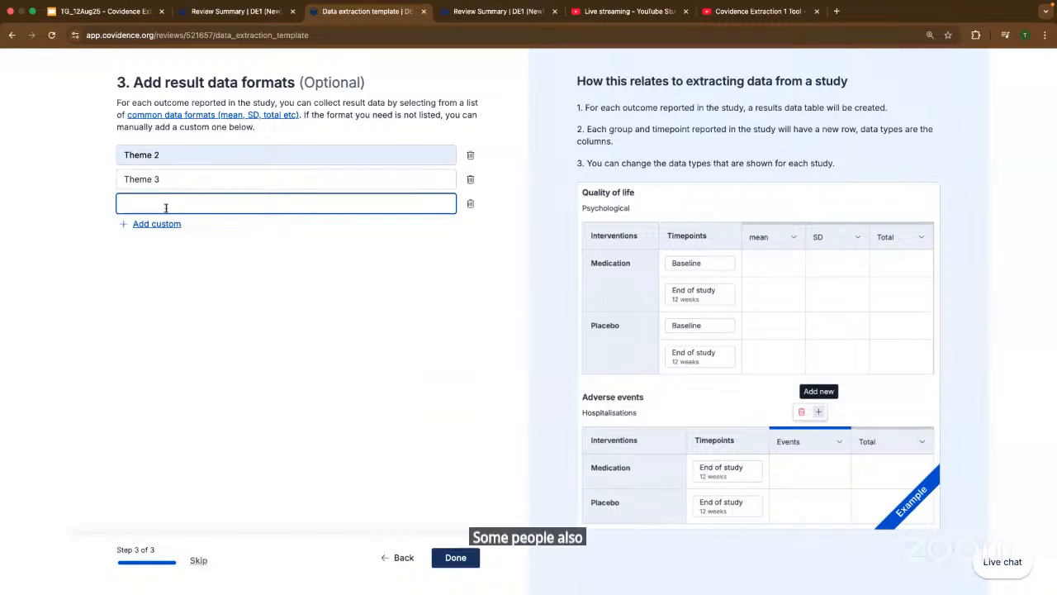
type("Notes")
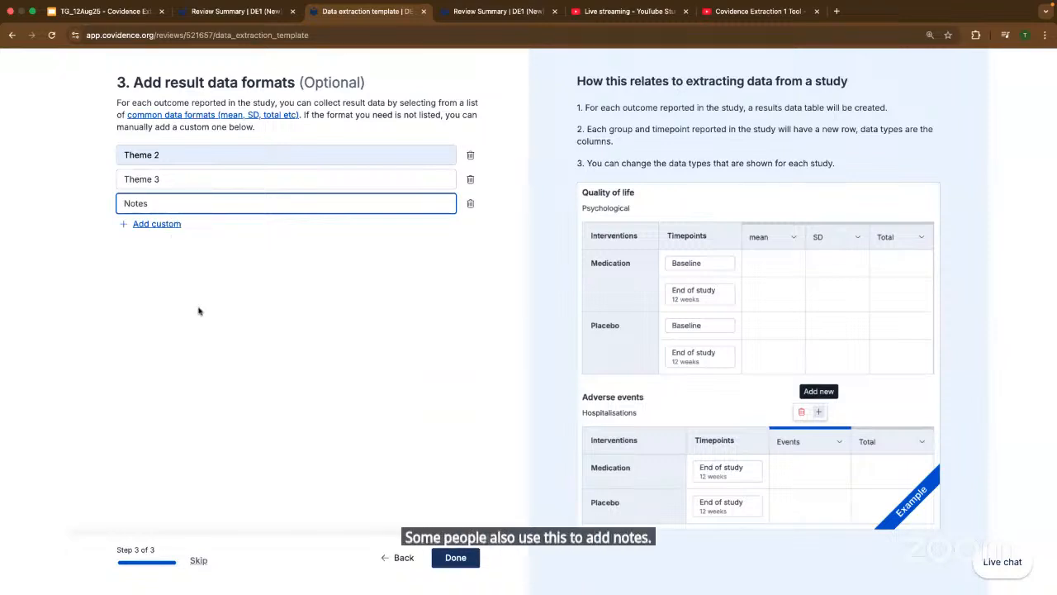
left_click(198, 310)
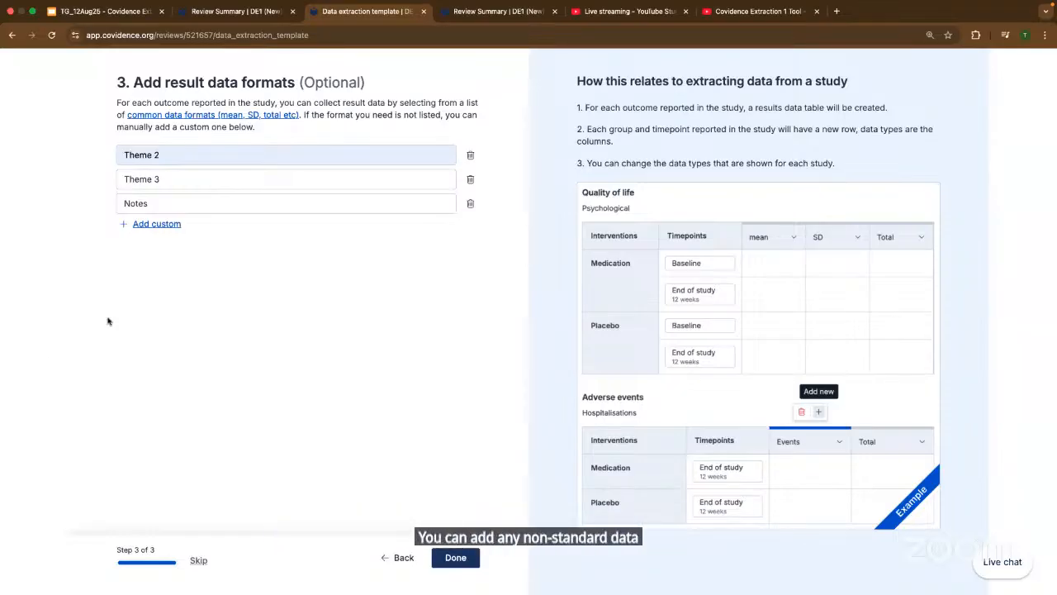
left_click(154, 224)
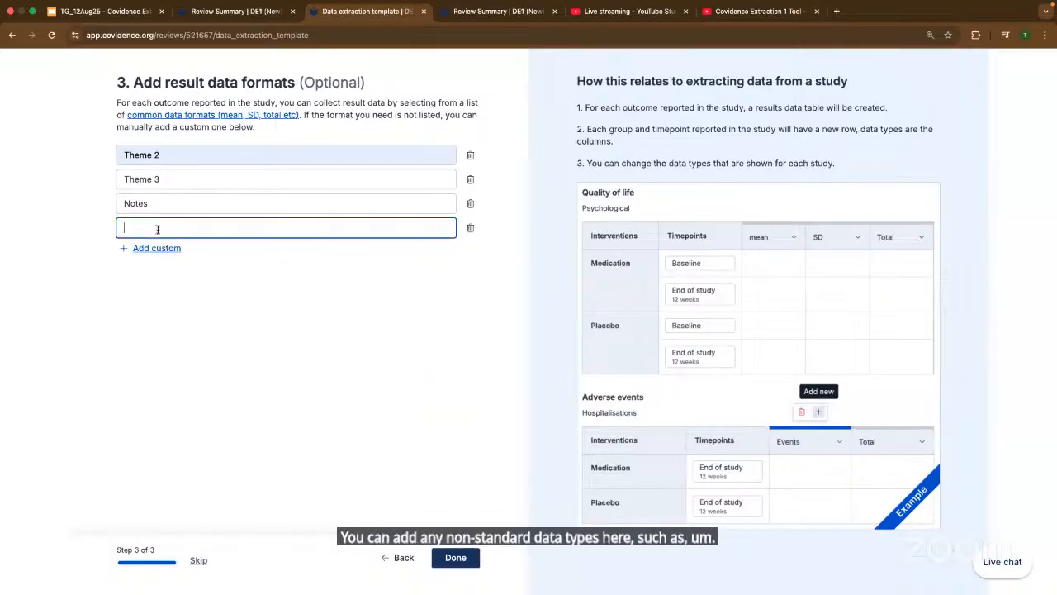
type("Time to e")
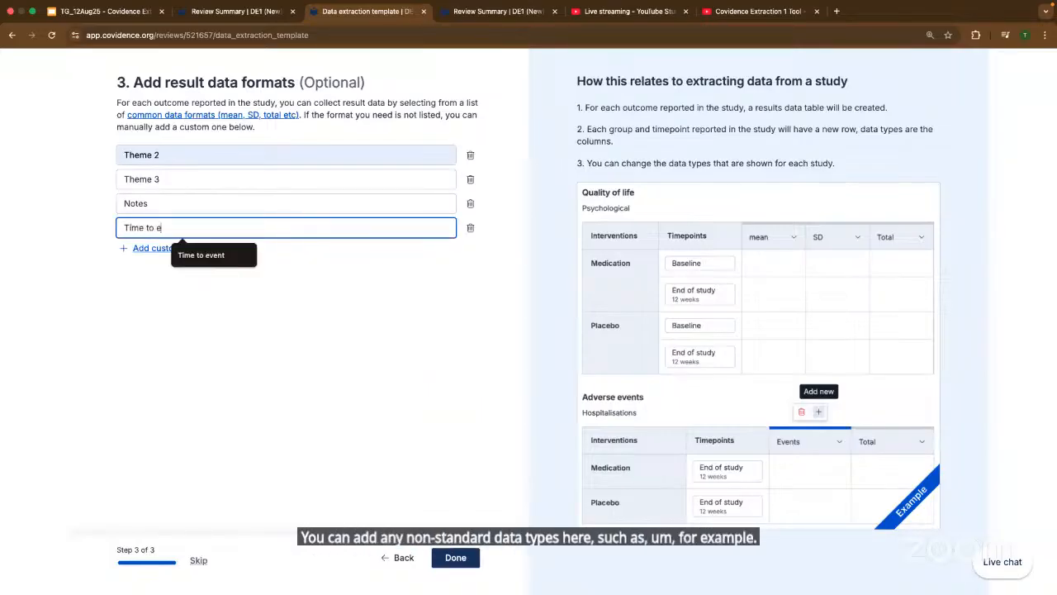
type("vent")
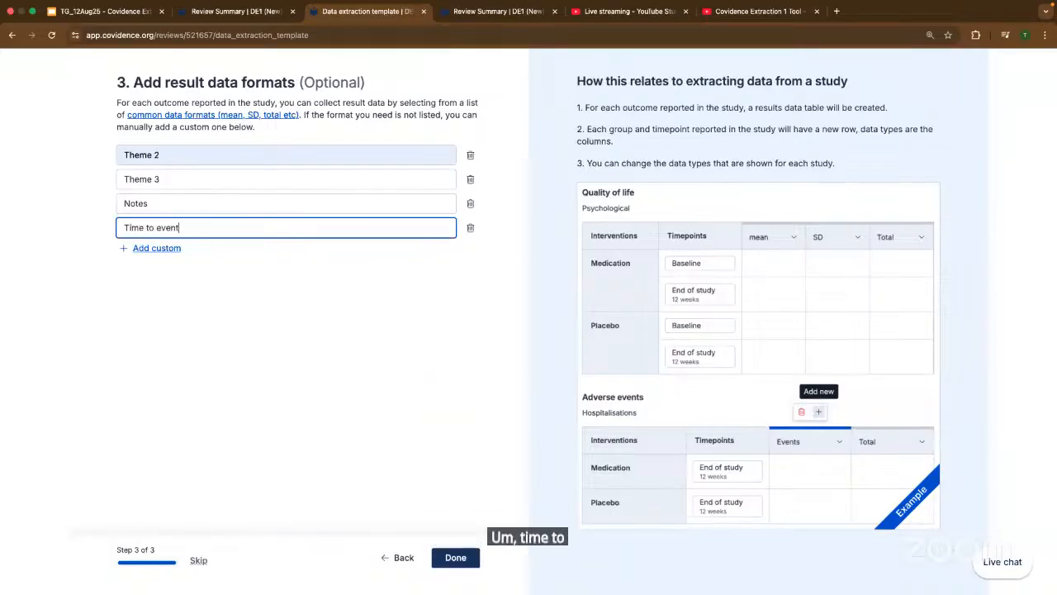
Add custom result data formats named "PPV", "AUC" and "NNT", and finish the Outcomes set up.
left_click(154, 248)
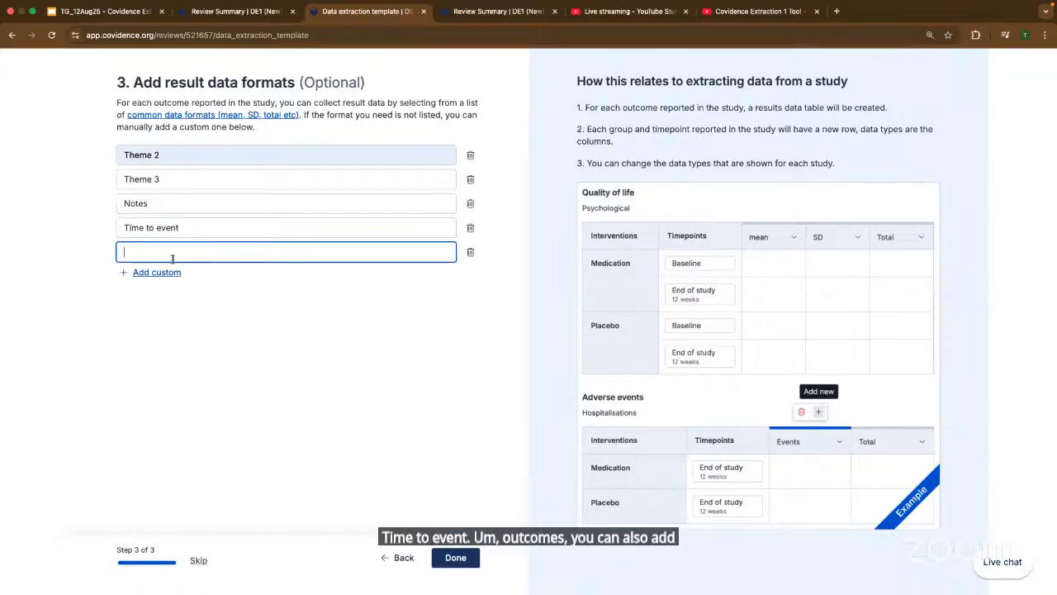
type("P")
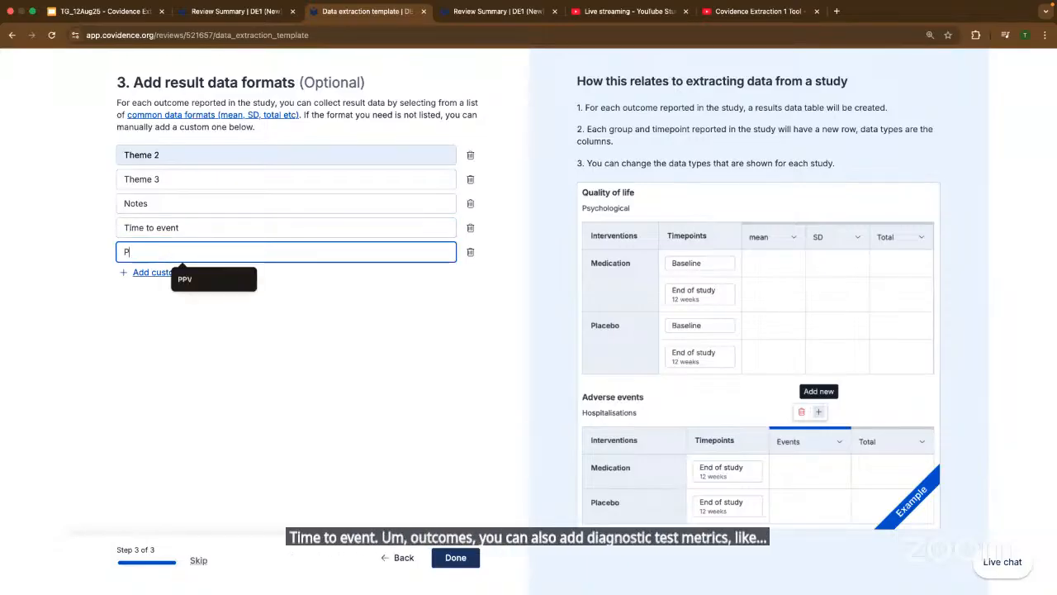
type("P")
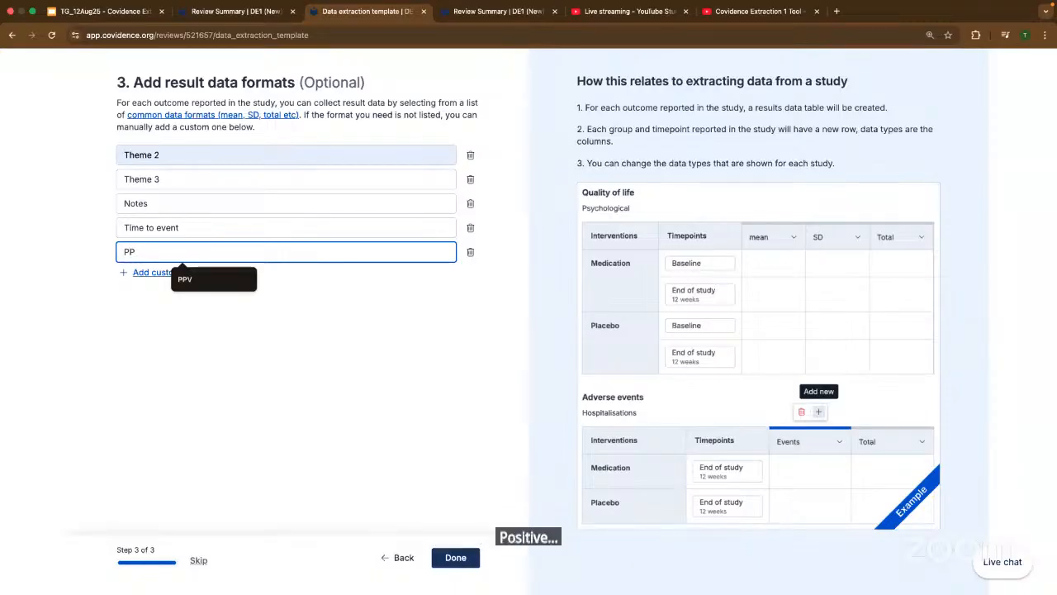
type("V")
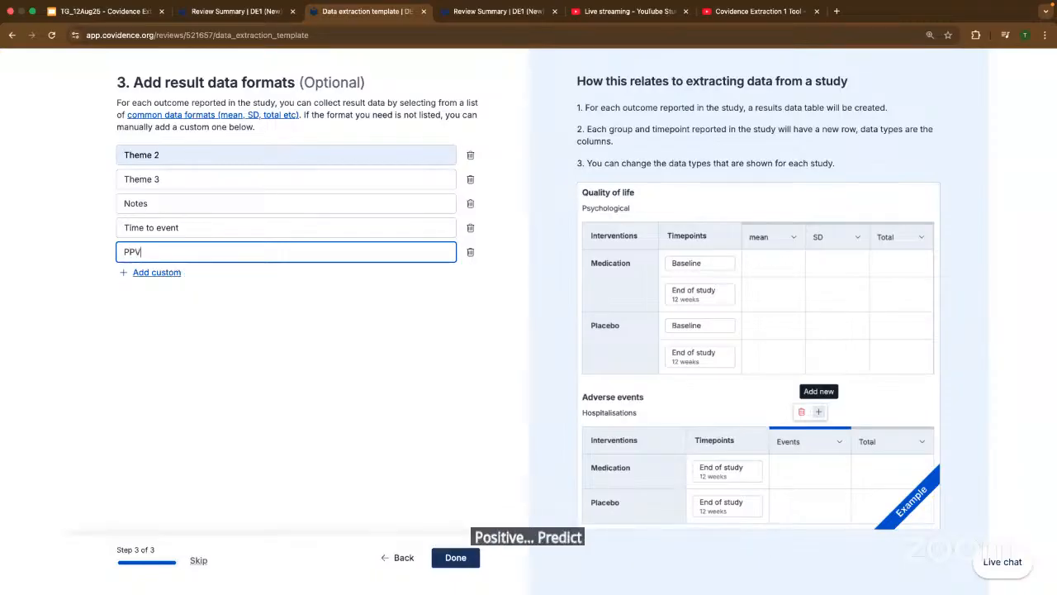
left_click(141, 273)
type("AUC")
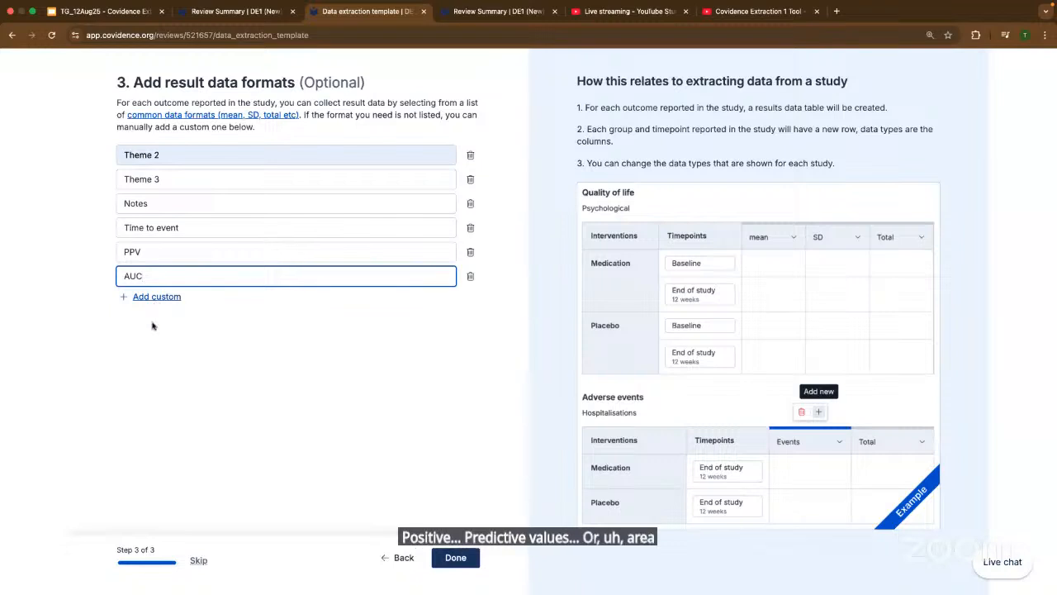
left_click(152, 297)
type("NNT")
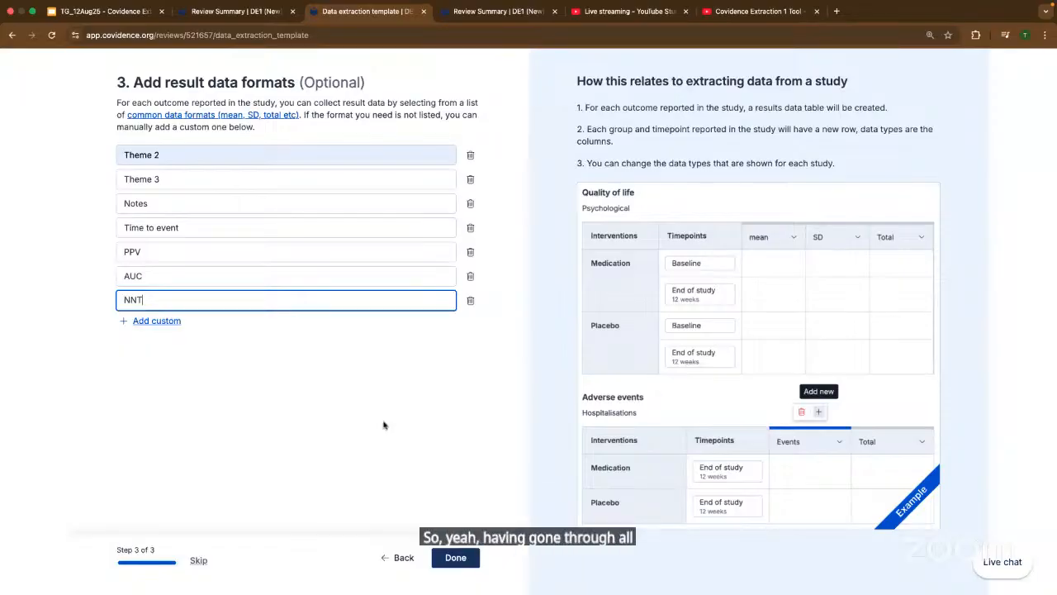
left_click(455, 558)
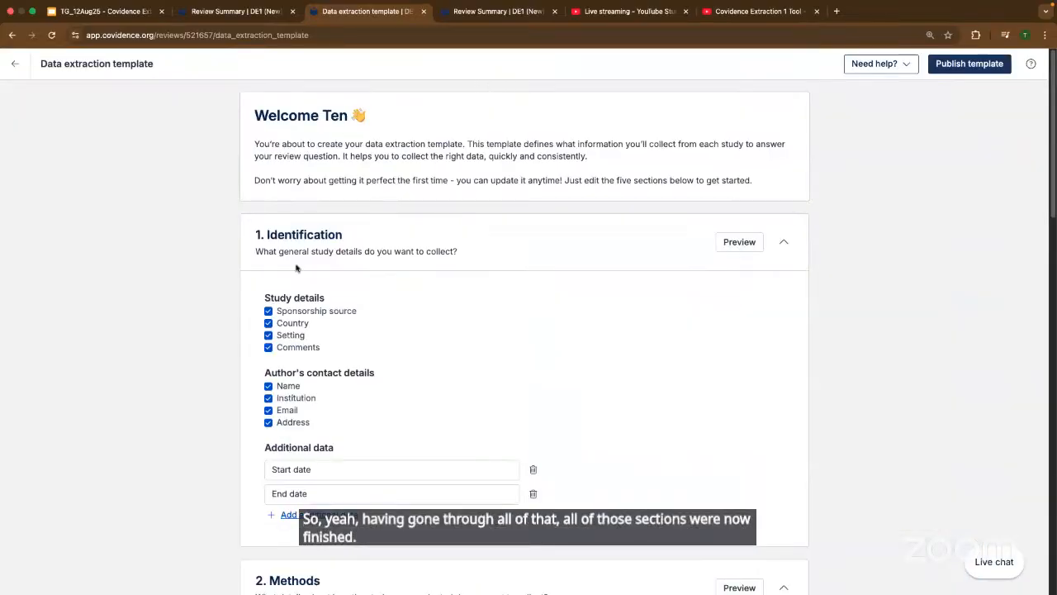
Switch to the "DE1 (New)-Vitamin C for the Common Cold" review and open its list of studies to extract.
scroll(369, 365, "down", 15)
scroll(369, 365, "down", 2)
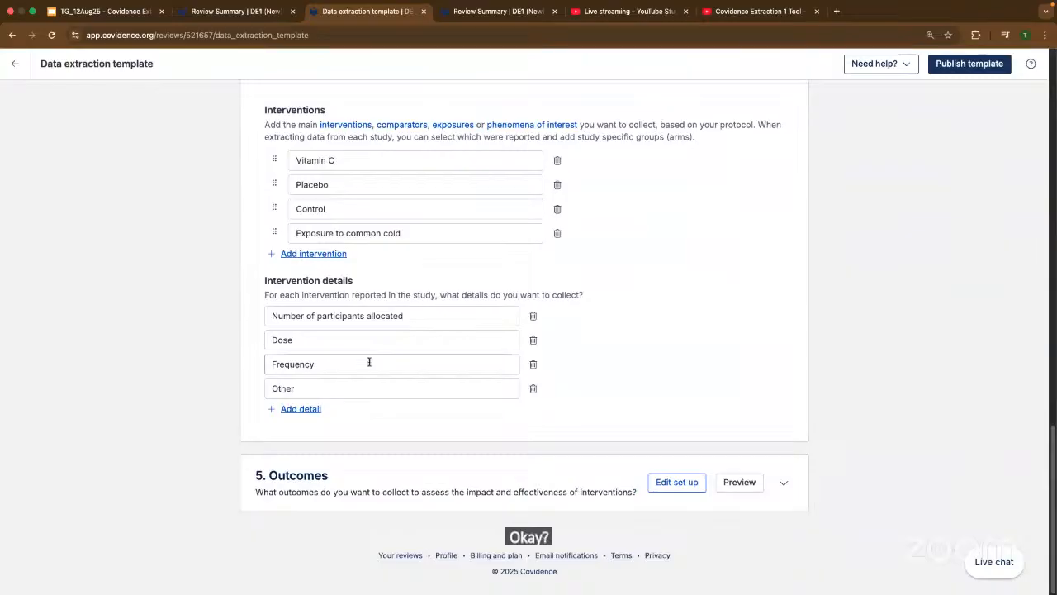
scroll(684, 368, "up", 20)
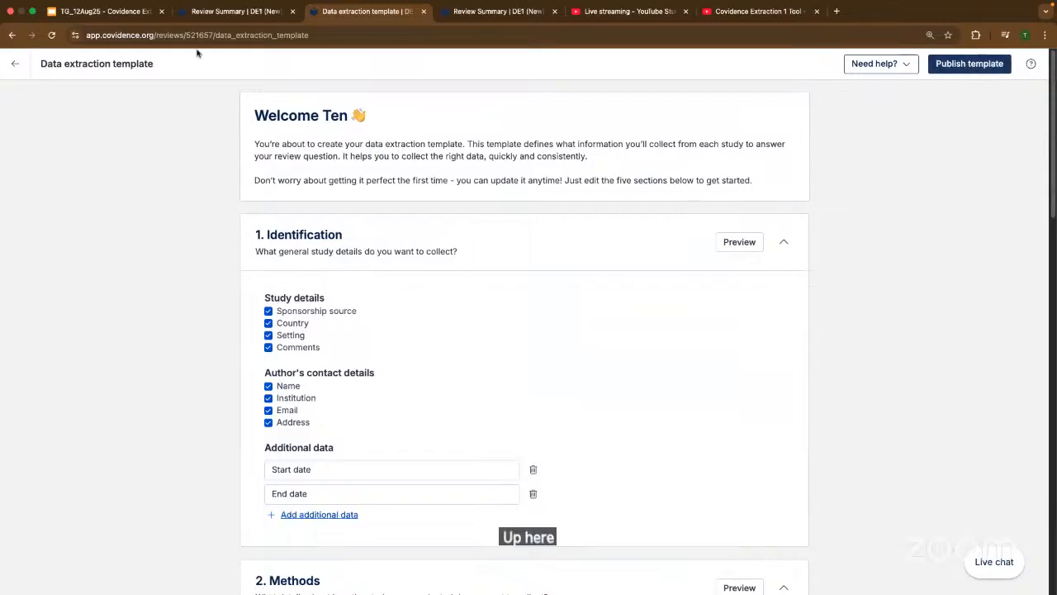
left_click(214, 12)
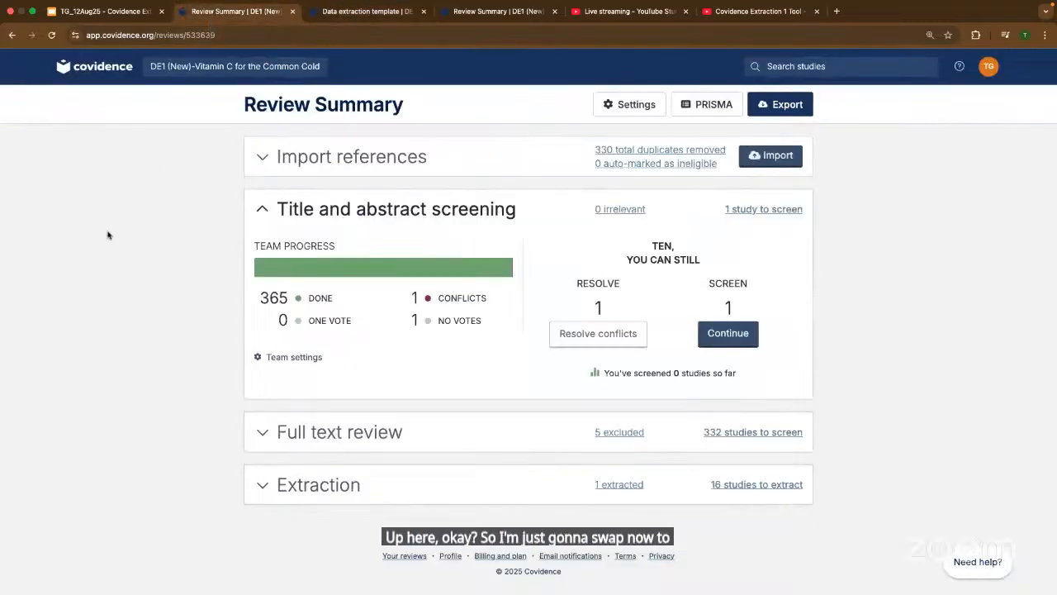
left_click(512, 486)
scroll(735, 504, "down", 3)
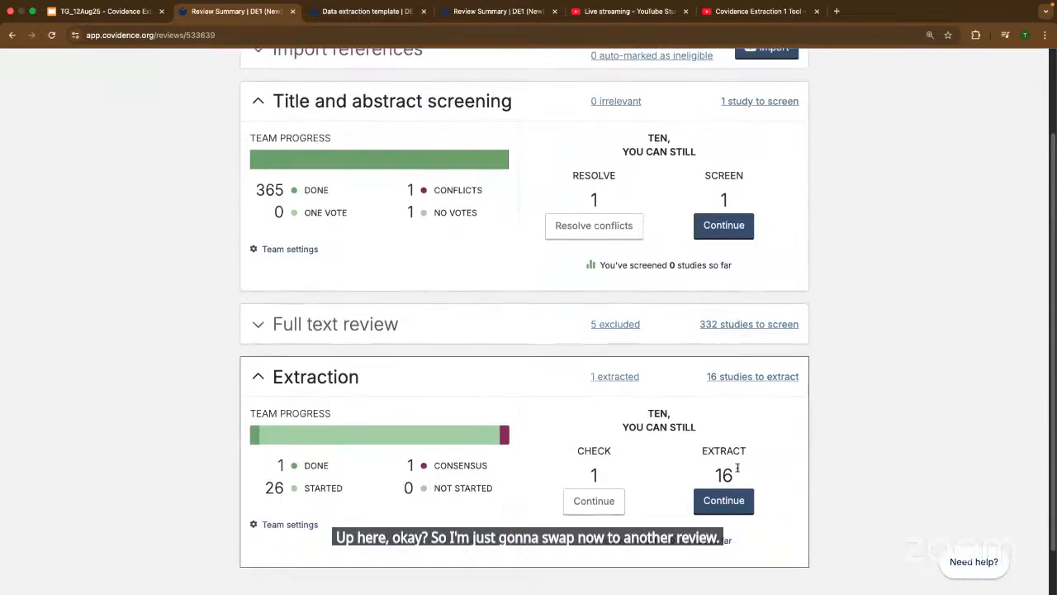
left_click(723, 501)
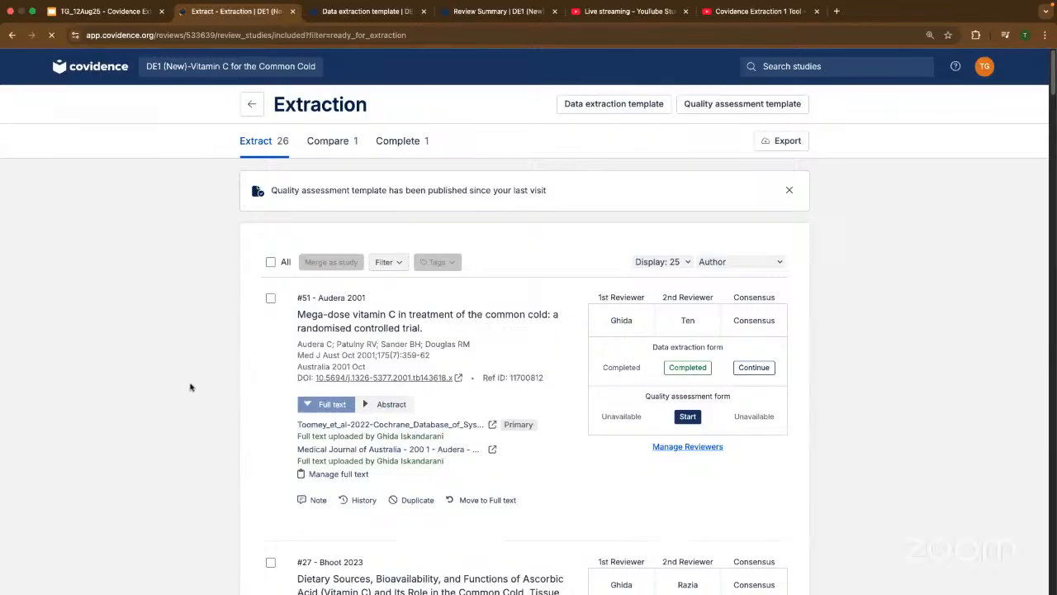
Look through the studies in the extraction list and the status of their data extraction and quality assessment forms.
scroll(190, 387, "down", 1)
scroll(190, 387, "down", 10)
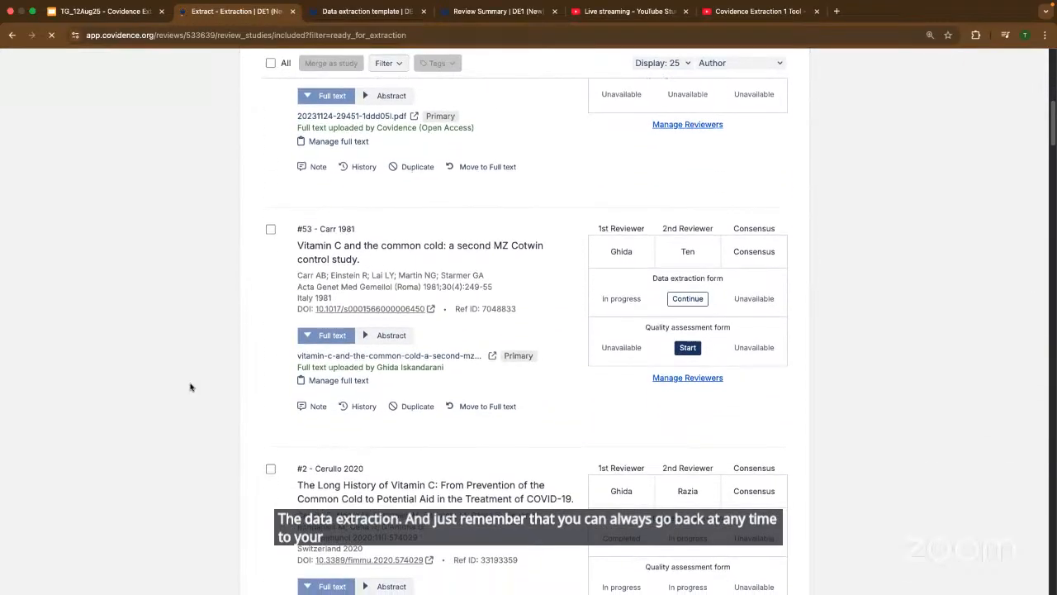
scroll(190, 388, "down", 3)
scroll(190, 387, "down", 11)
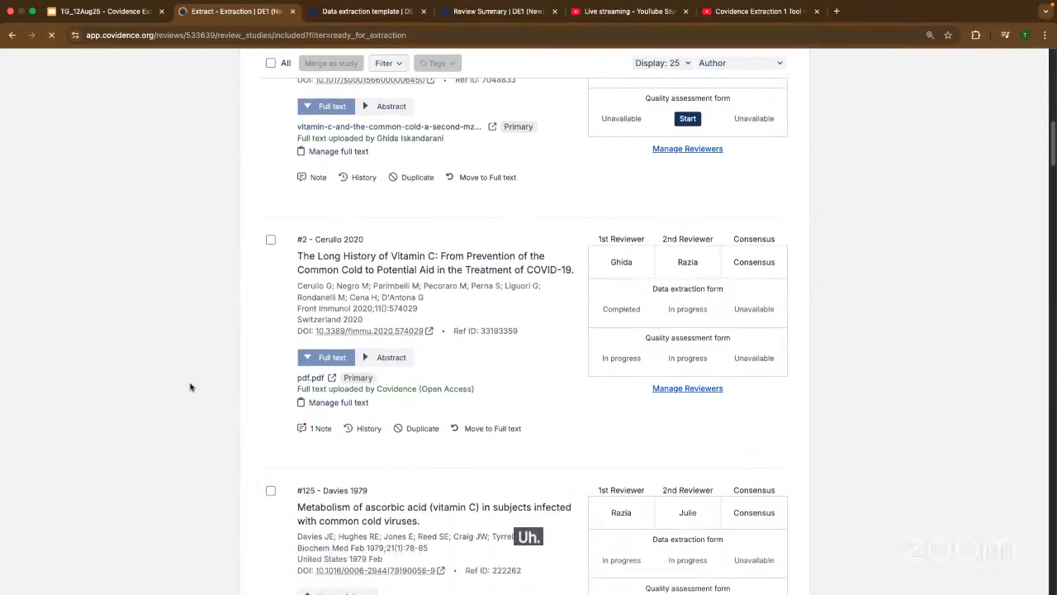
scroll(190, 388, "down", 13)
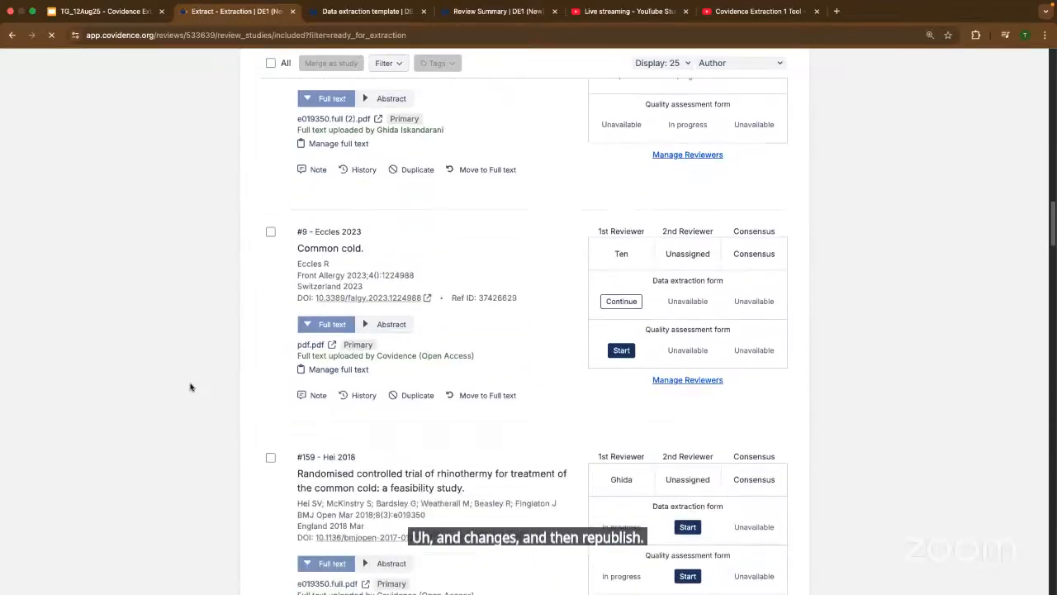
scroll(190, 388, "down", 5)
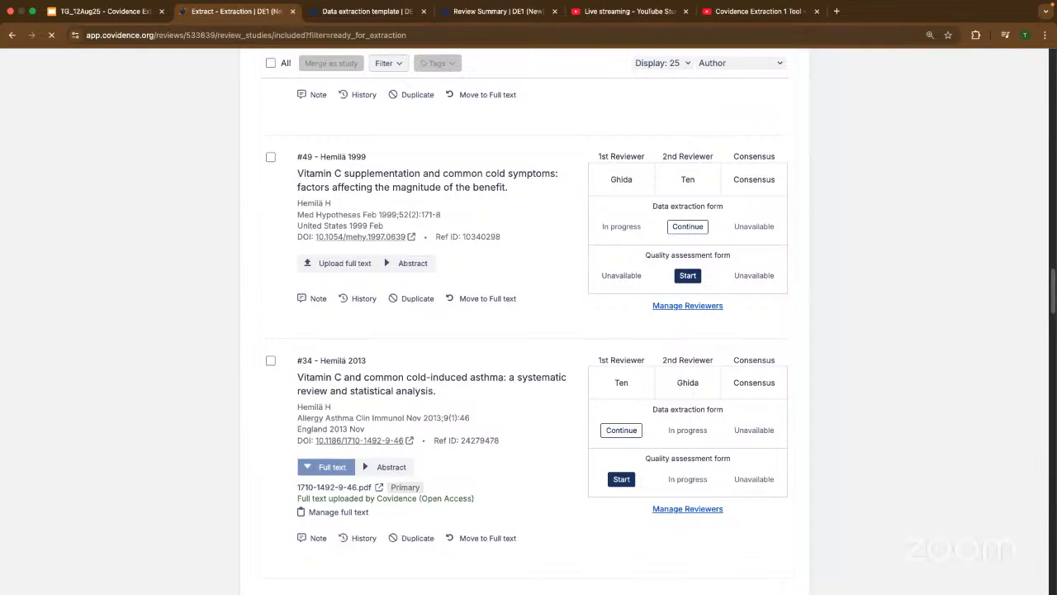
Look at the data extraction form of the study "Vitamin C and common cold-induced asthma" and return to the study list.
left_click(620, 436)
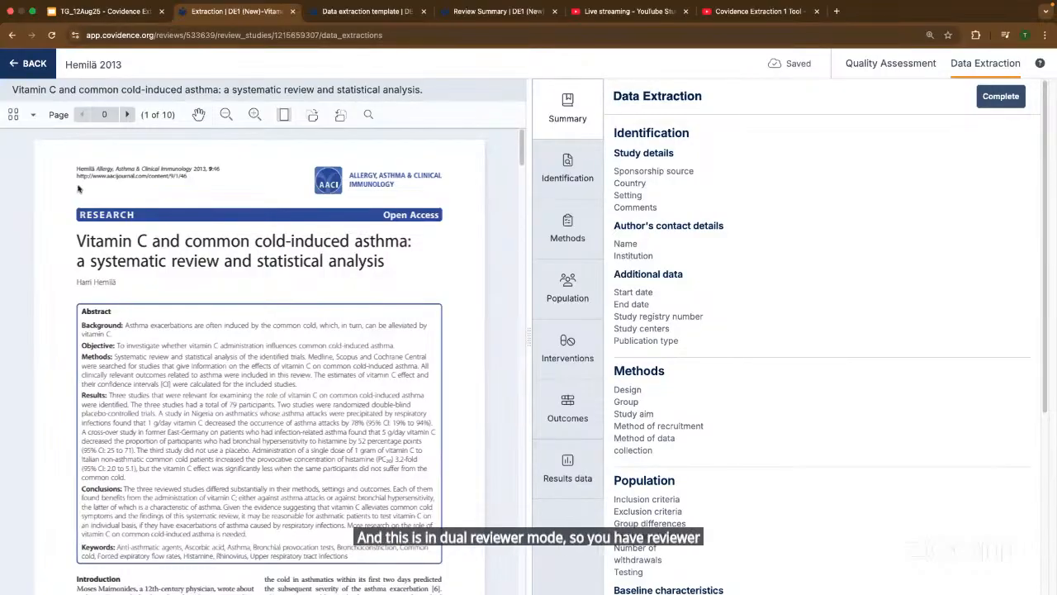
left_click(28, 64)
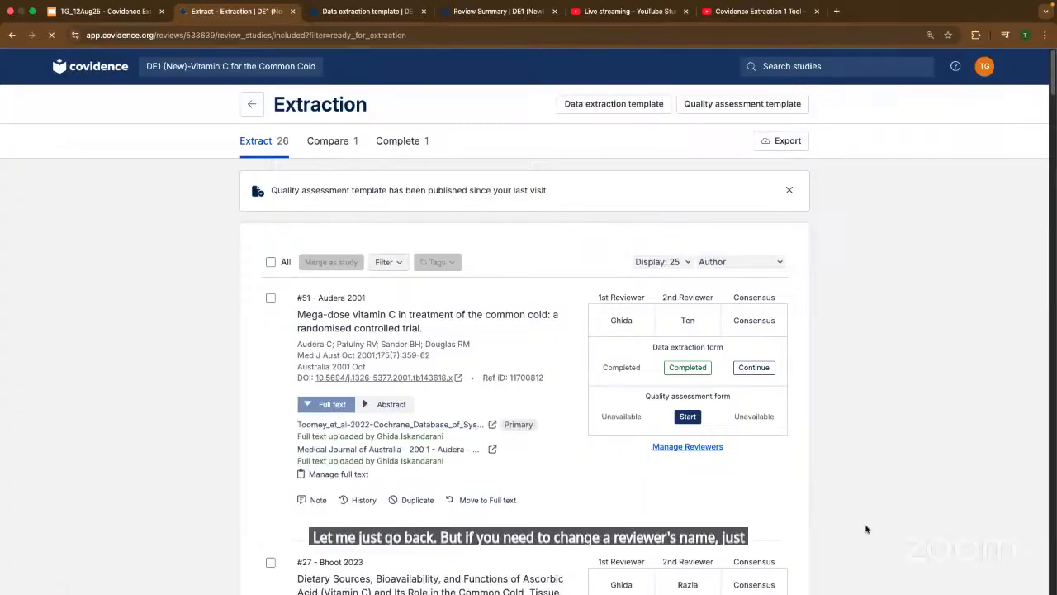
Try assigning a team member as 2nd reviewer of the #9 study "Common cold", and close the reviewer settings without saving.
scroll(710, 486, "down", 5)
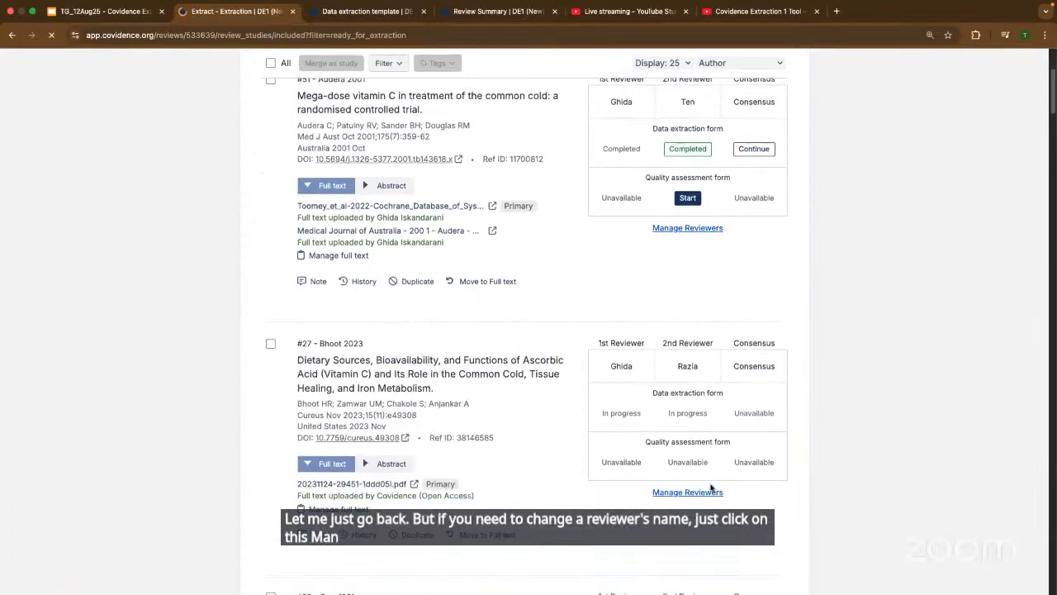
scroll(711, 486, "down", 7)
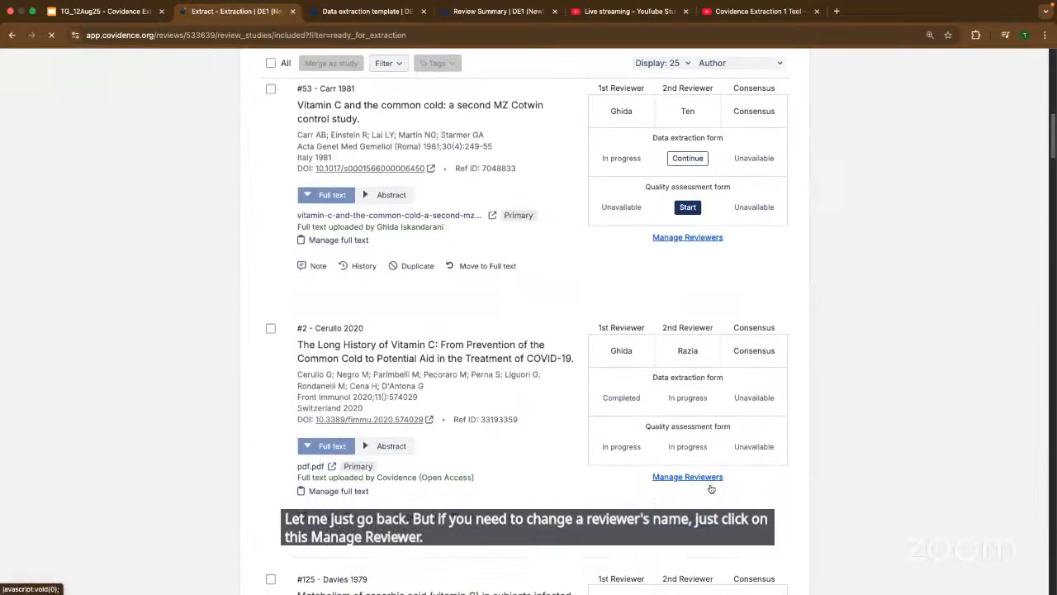
scroll(710, 487, "down", 8)
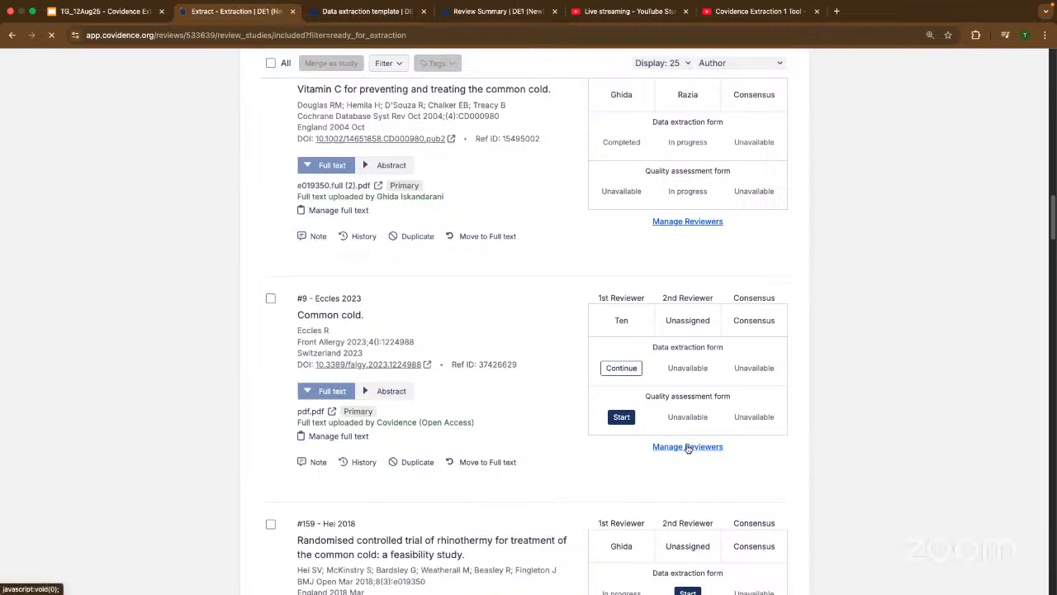
left_click(688, 447)
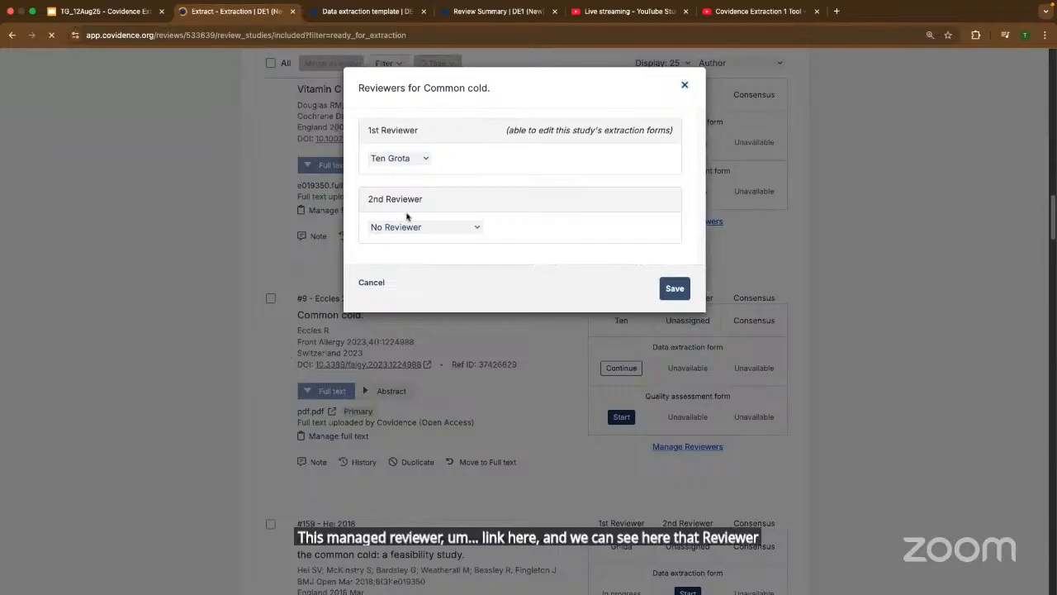
left_click(454, 227)
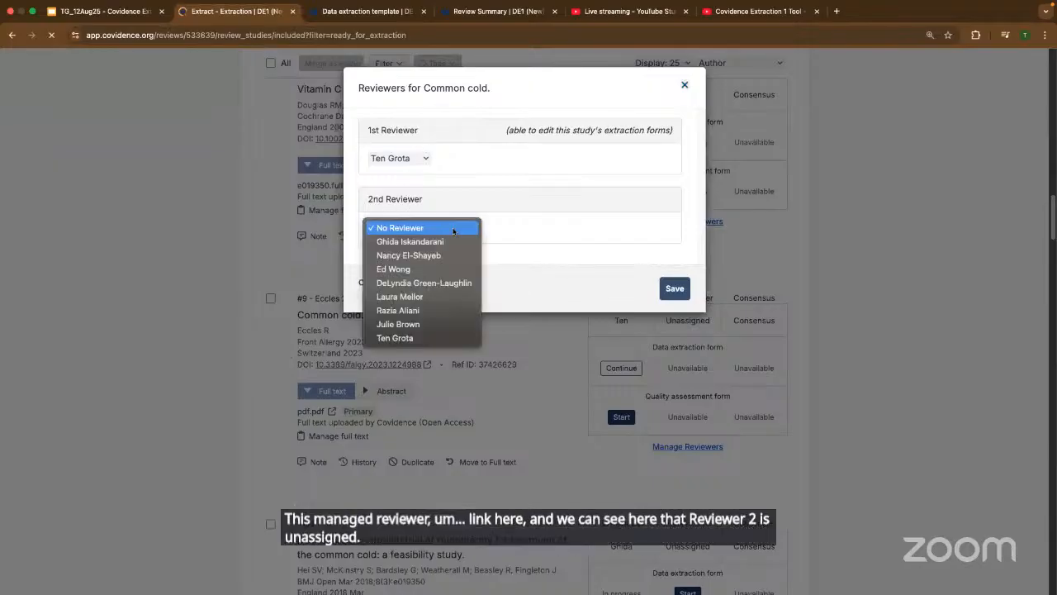
left_click(415, 326)
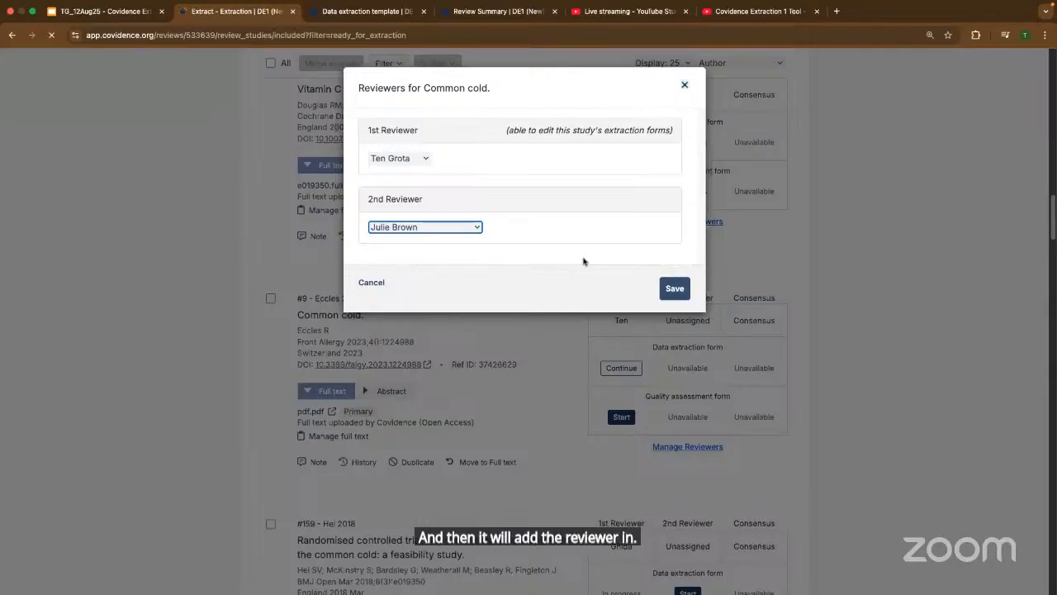
left_click(685, 85)
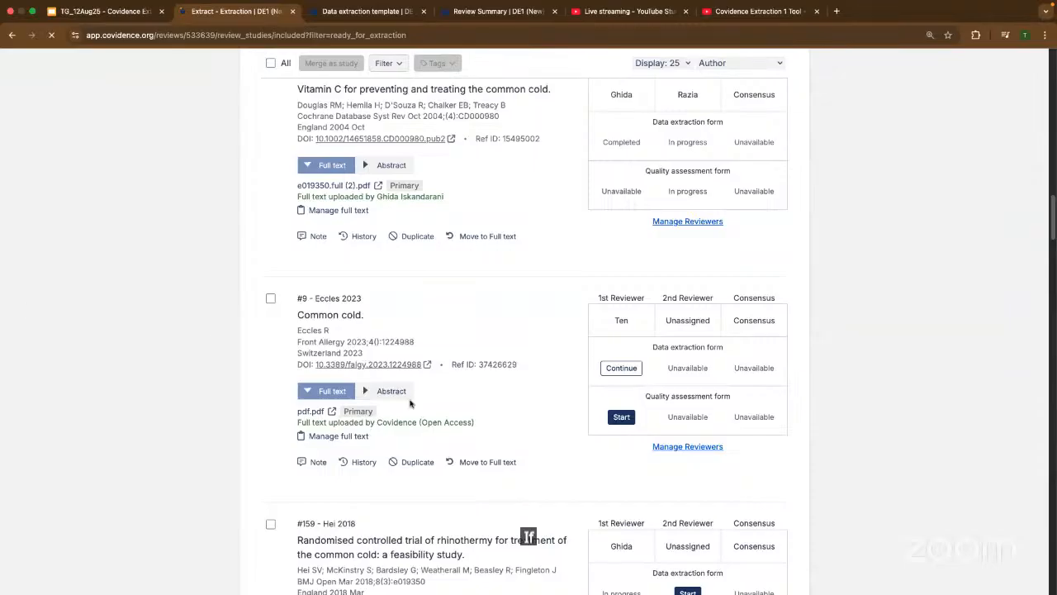
Try replacing the 2nd reviewer of the #18 study "Vitamin C for preventing and treating the common cold", and close without saving.
scroll(720, 389, "up", 1)
scroll(715, 385, "up", 2)
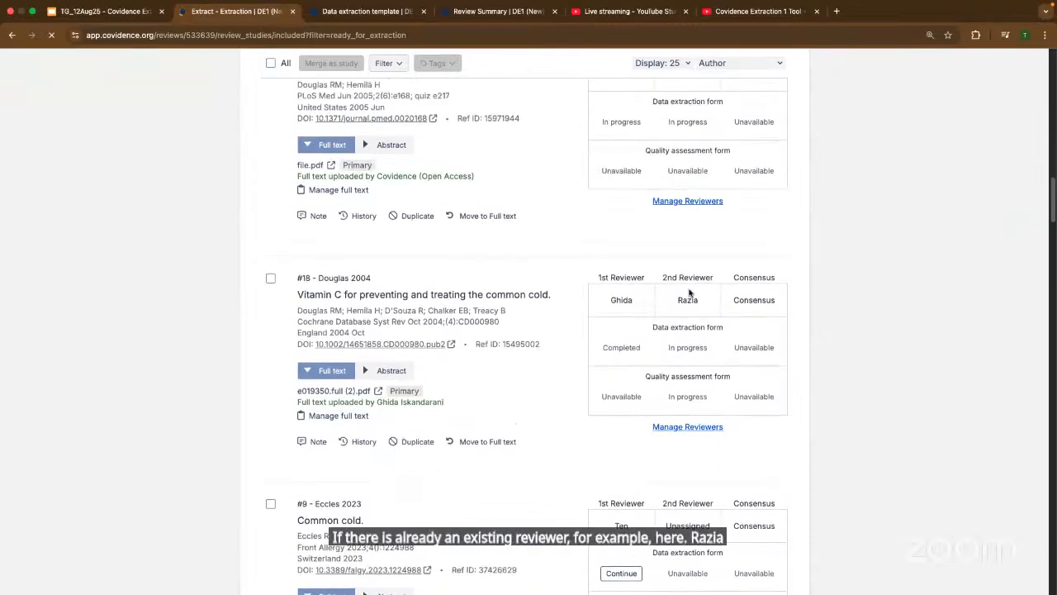
left_click(701, 426)
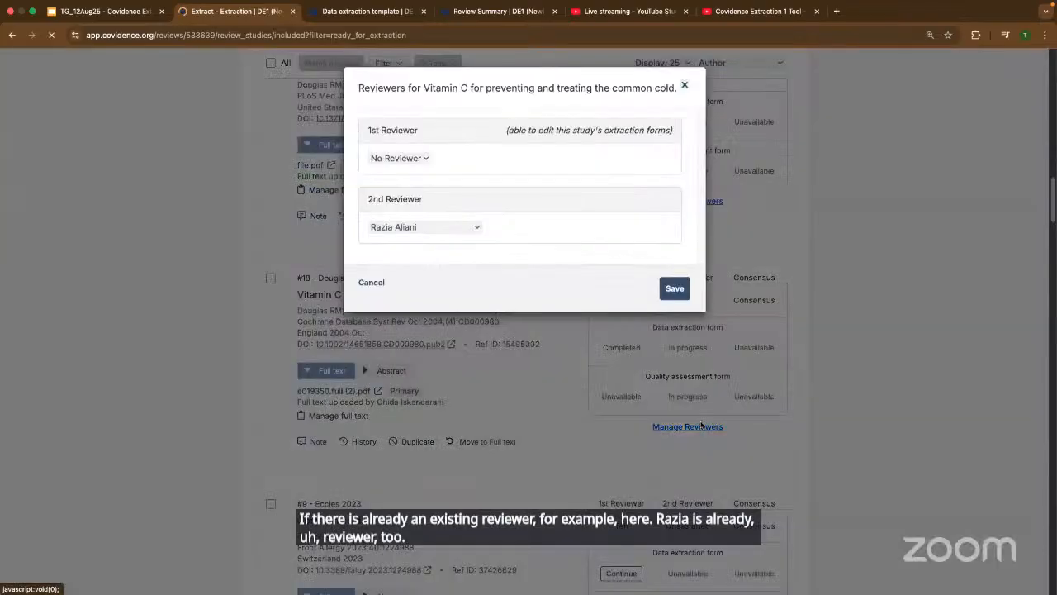
left_click(446, 230)
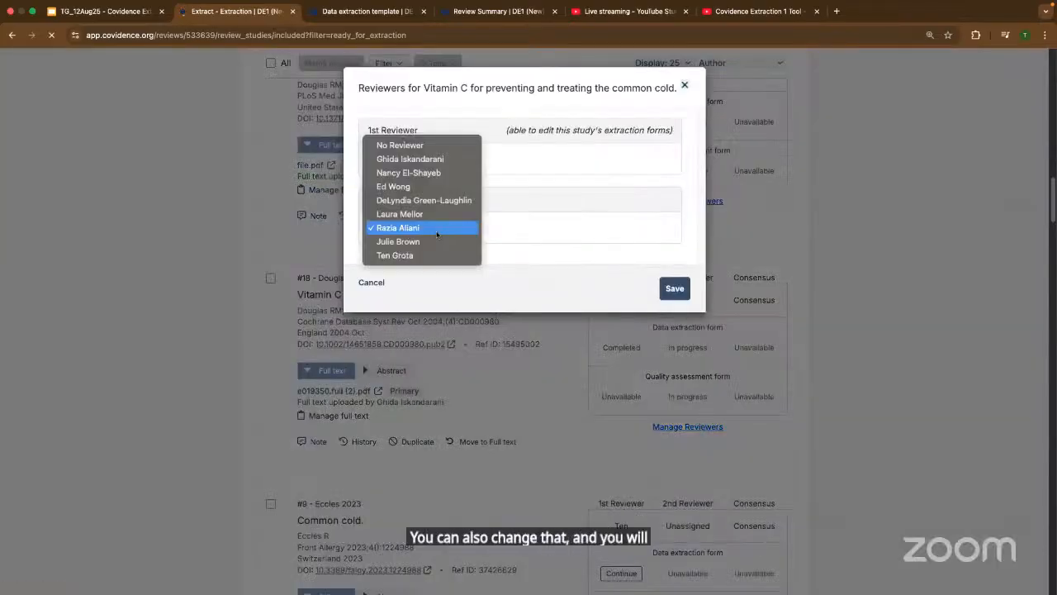
left_click(438, 241)
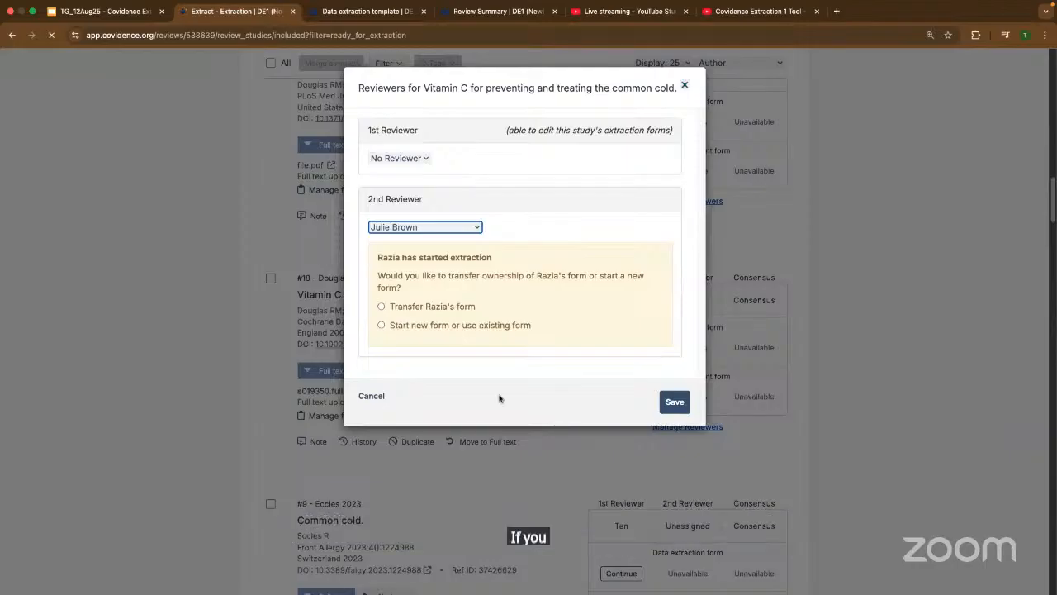
left_click(685, 85)
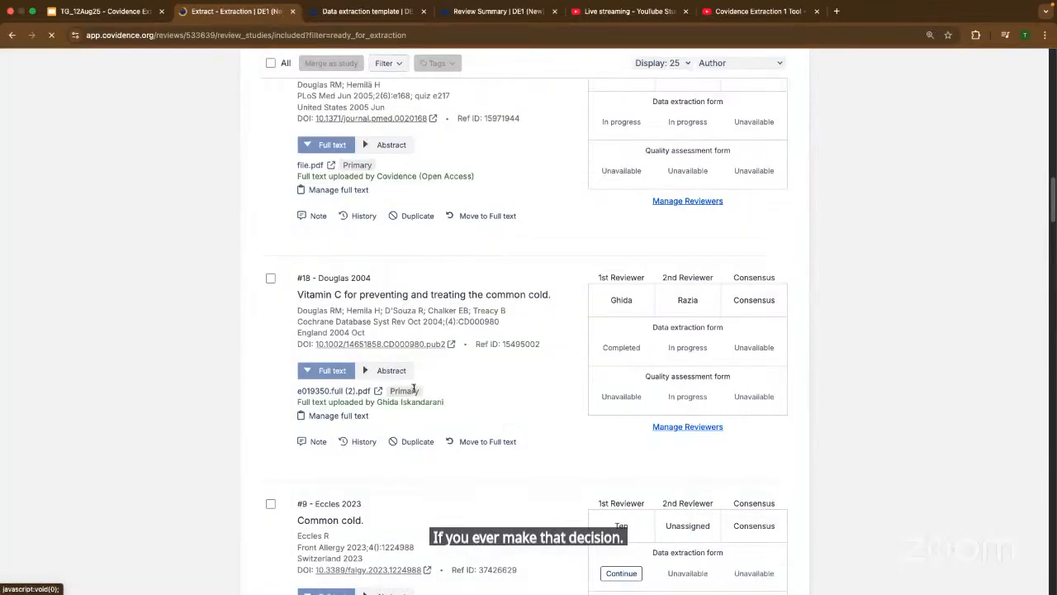
Continue the 1st reviewer's data extraction form for the #34 study "Vitamin C and common cold-induced asthma".
scroll(446, 392, "down", 5)
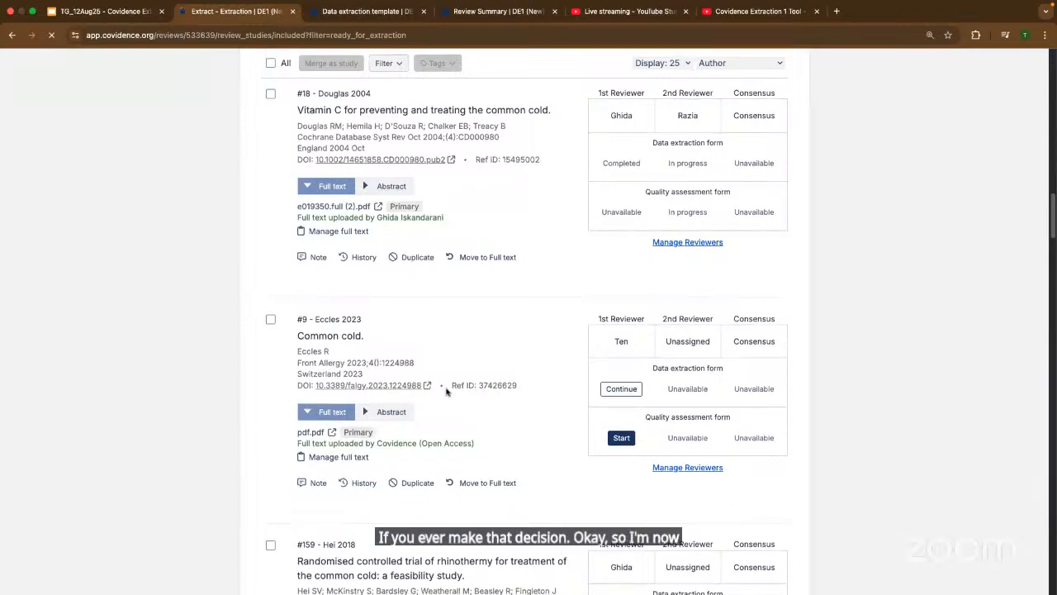
scroll(446, 391, "down", 10)
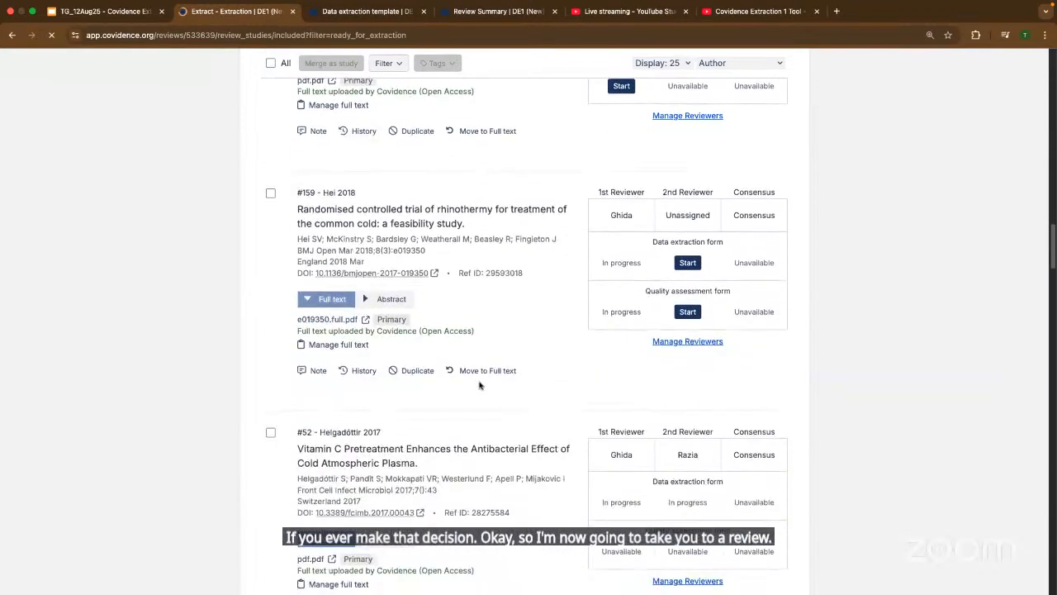
scroll(479, 384, "down", 12)
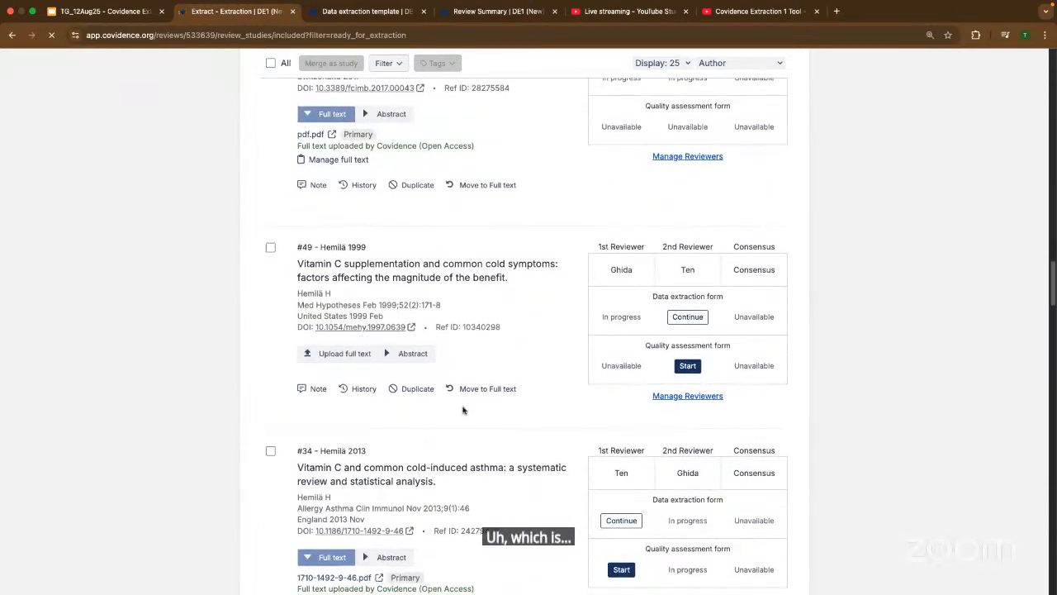
scroll(463, 411, "down", 1)
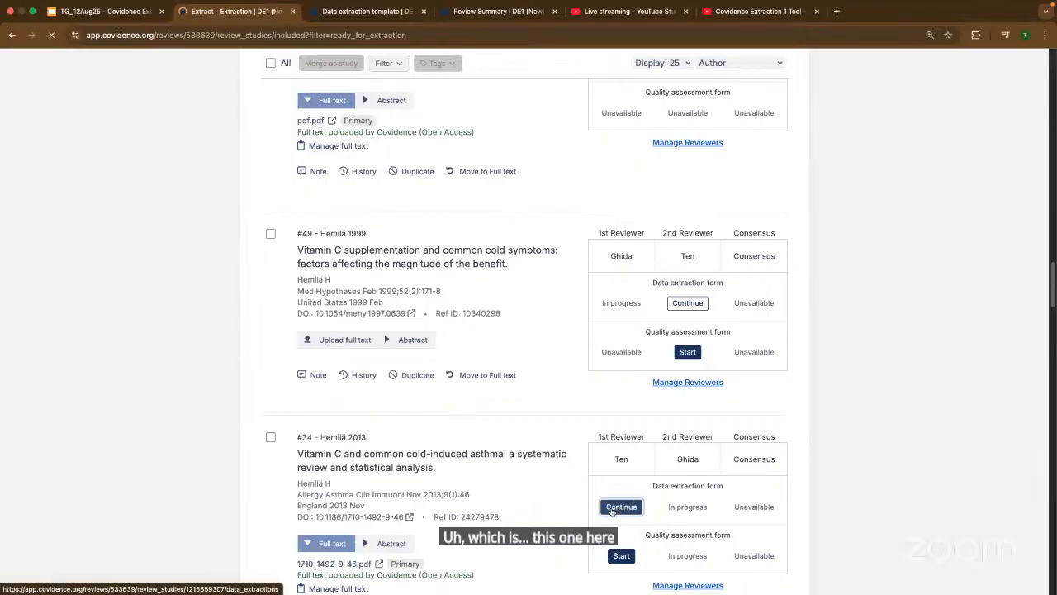
left_click(621, 506)
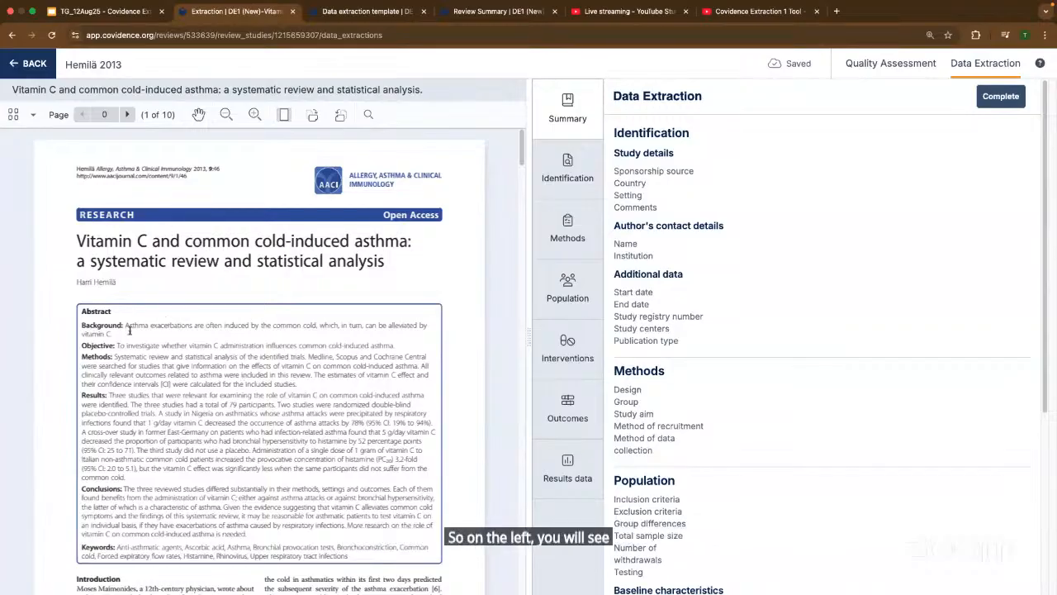
Zoom the full-text PDF in and out, and fit it to the viewer.
left_click(253, 116)
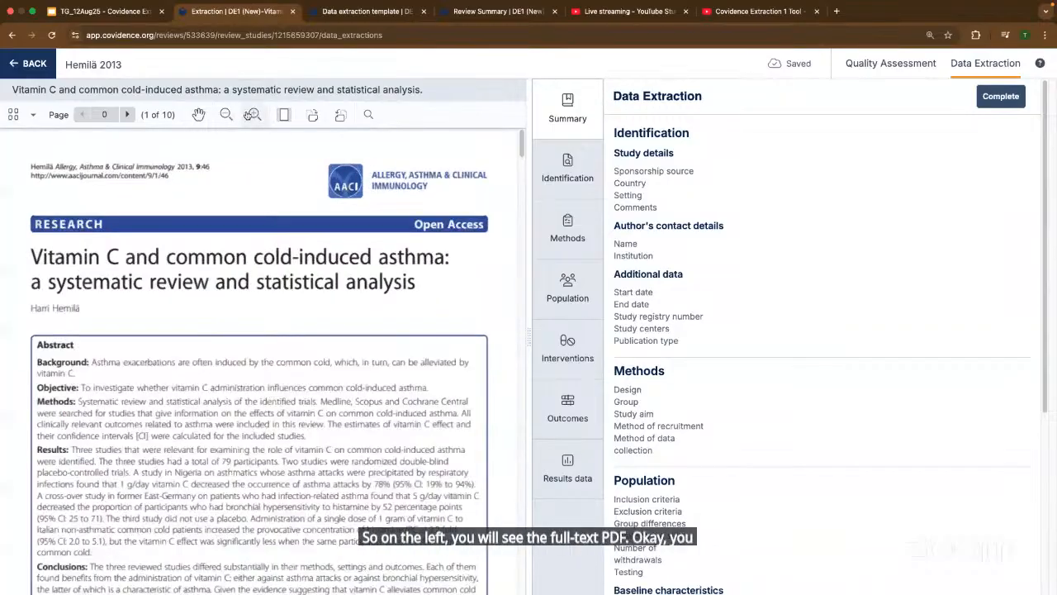
left_click(226, 117)
left_click(227, 116)
left_click(226, 116)
left_click(253, 115)
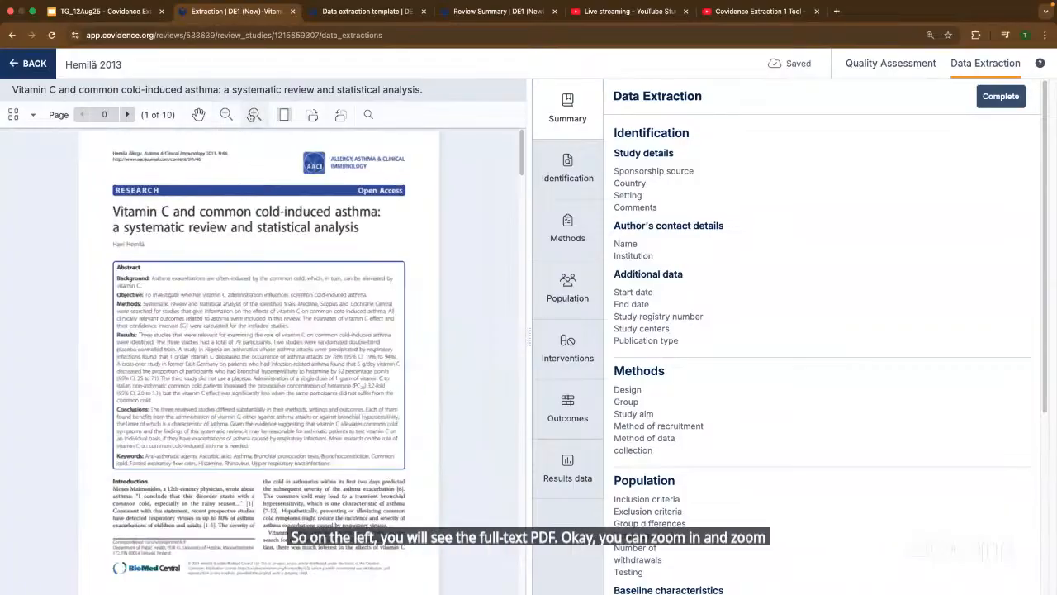
left_click(282, 115)
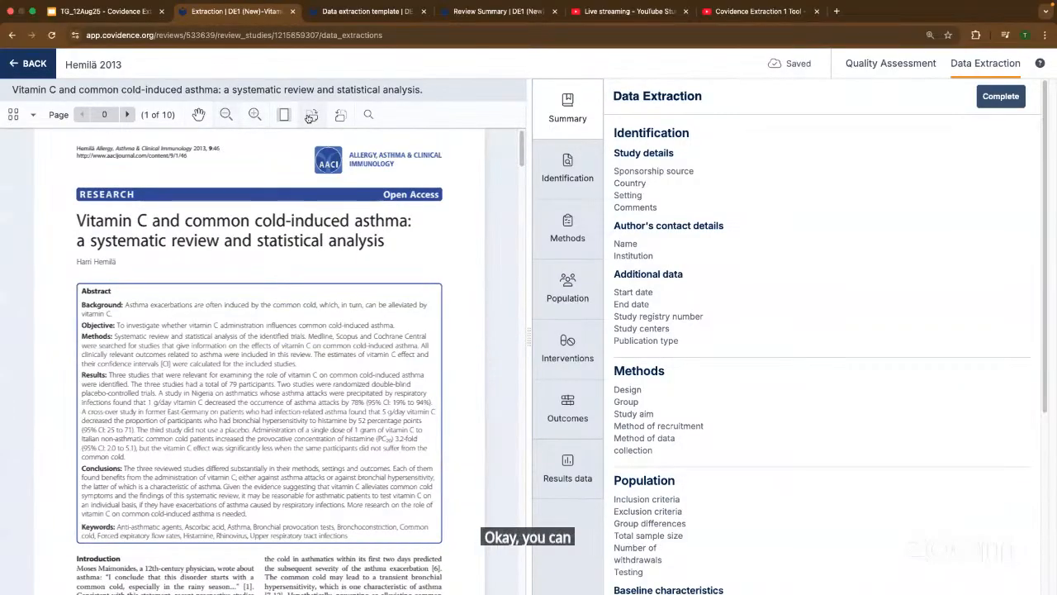
Rotate the full-text PDF through its orientations until it is upright again.
left_click(310, 117)
left_click(311, 116)
left_click(310, 117)
left_click(310, 118)
left_click(309, 118)
left_click(311, 117)
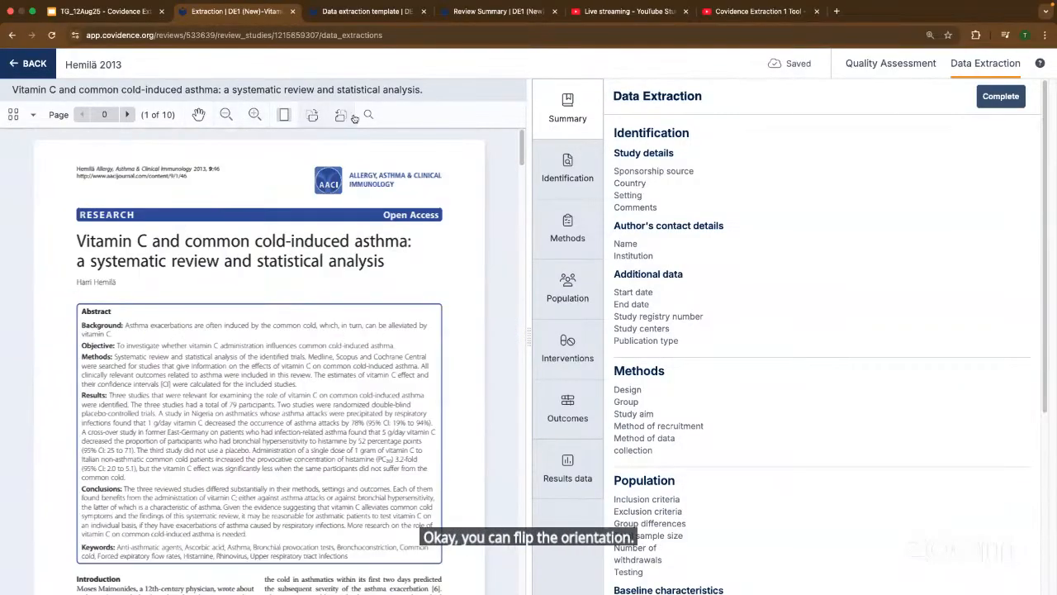
Search the full-text PDF for "vitamin" and close the search.
left_click(368, 115)
type("vitamin")
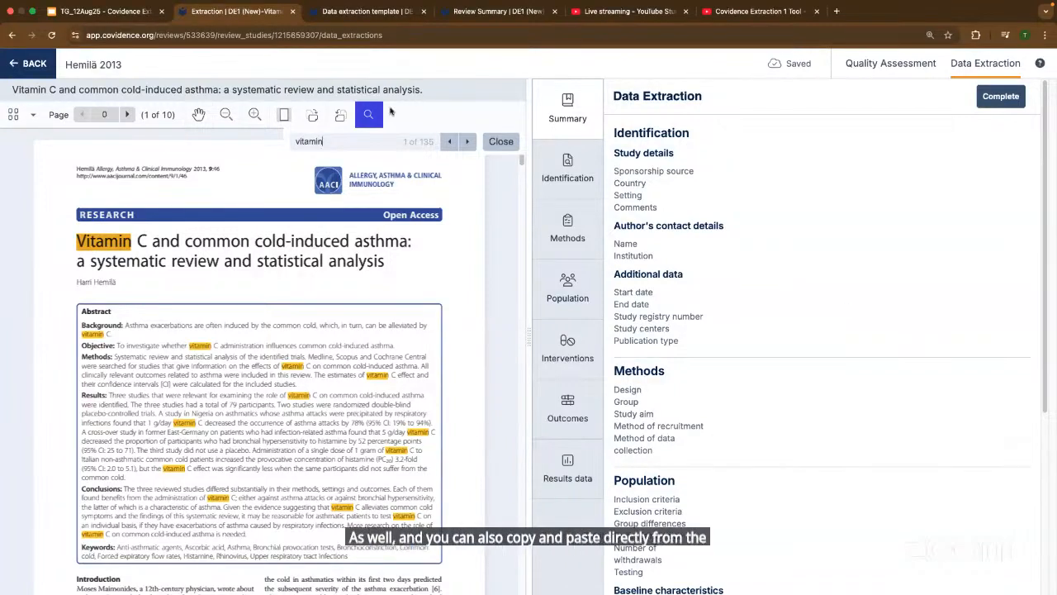
left_click(496, 142)
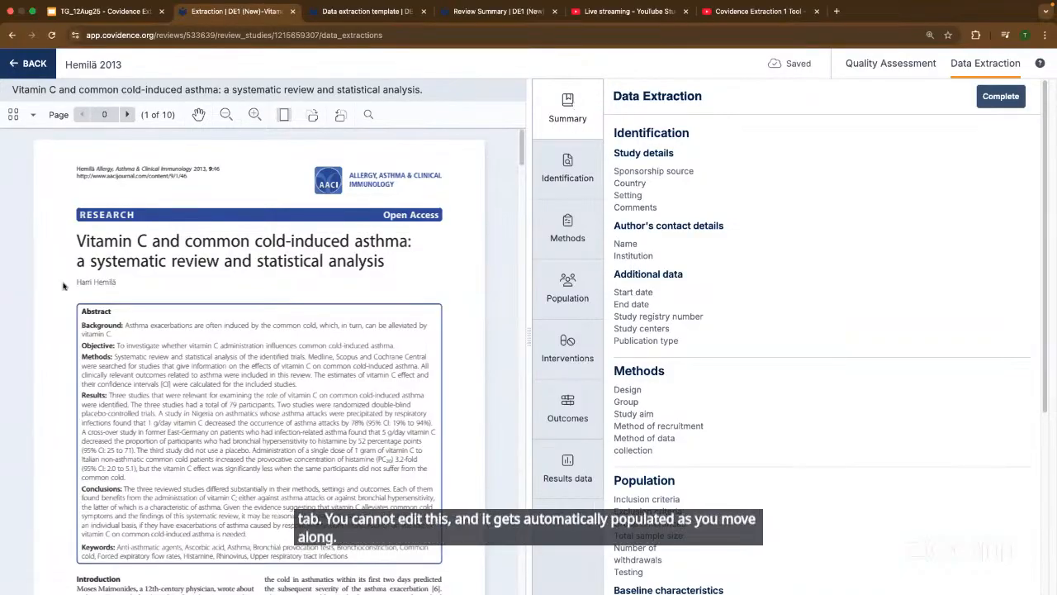
Review the Identification section of the extraction form, including the suggested country, author and institution entries.
left_click(573, 169)
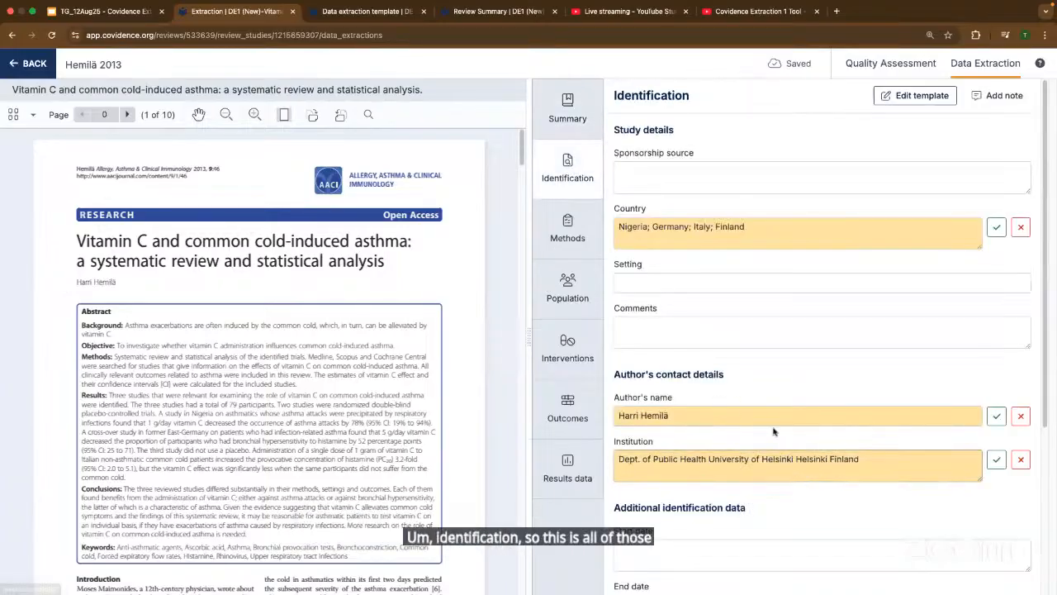
scroll(774, 430, "down", 2)
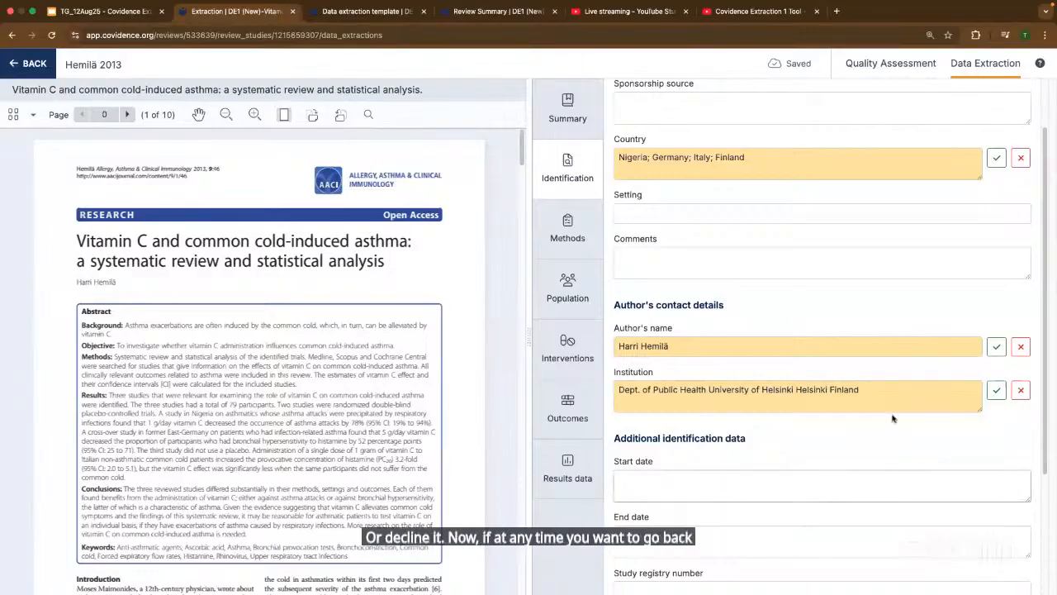
scroll(892, 418, "up", 1)
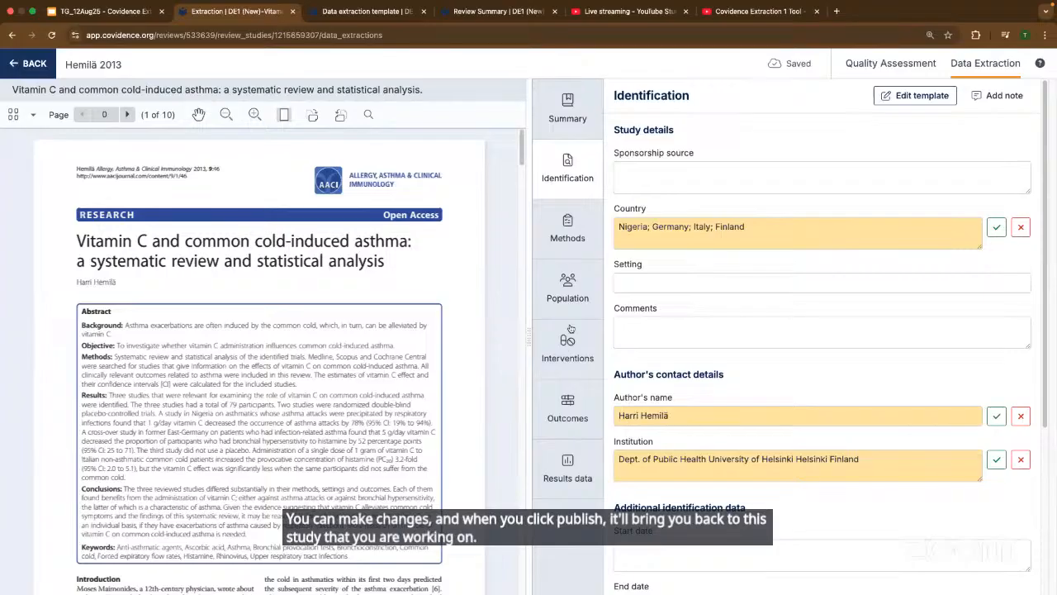
In the Methods section, try Randomized controlled trial as the design, and change it to Other with the description "mixed methods".
left_click(570, 238)
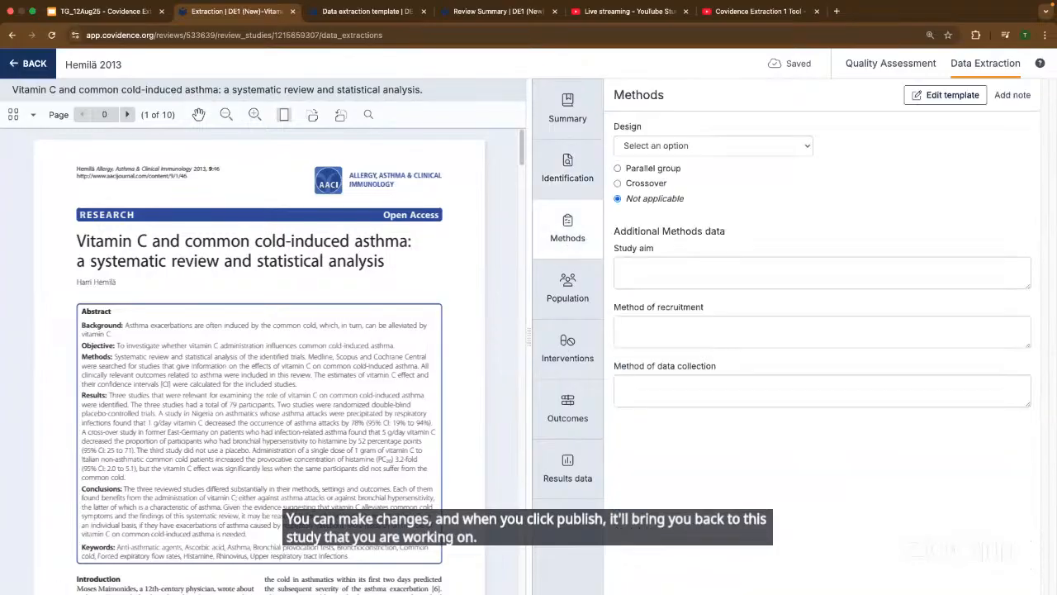
left_click(683, 149)
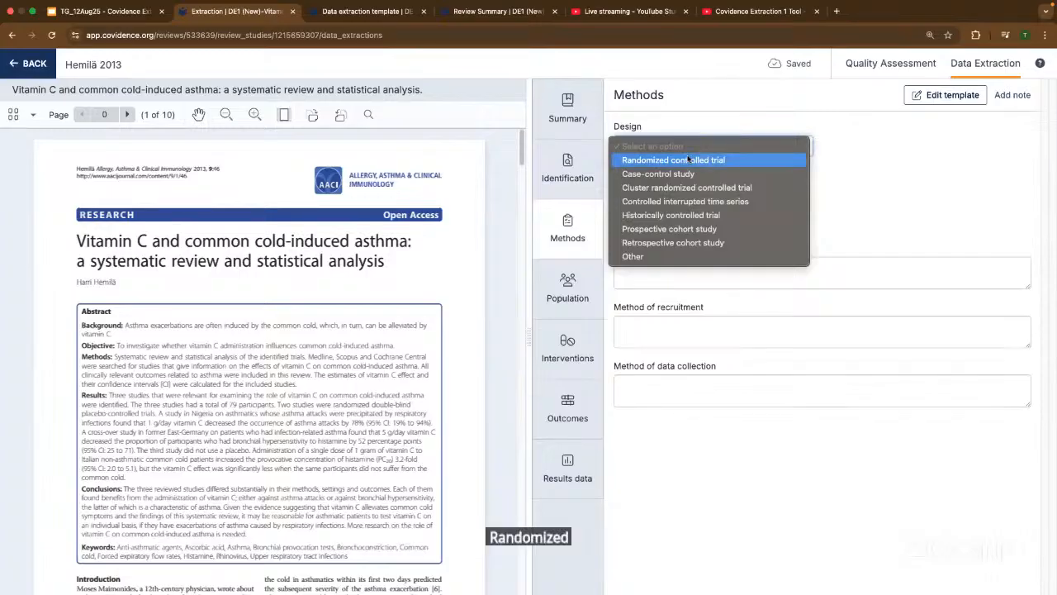
left_click(688, 160)
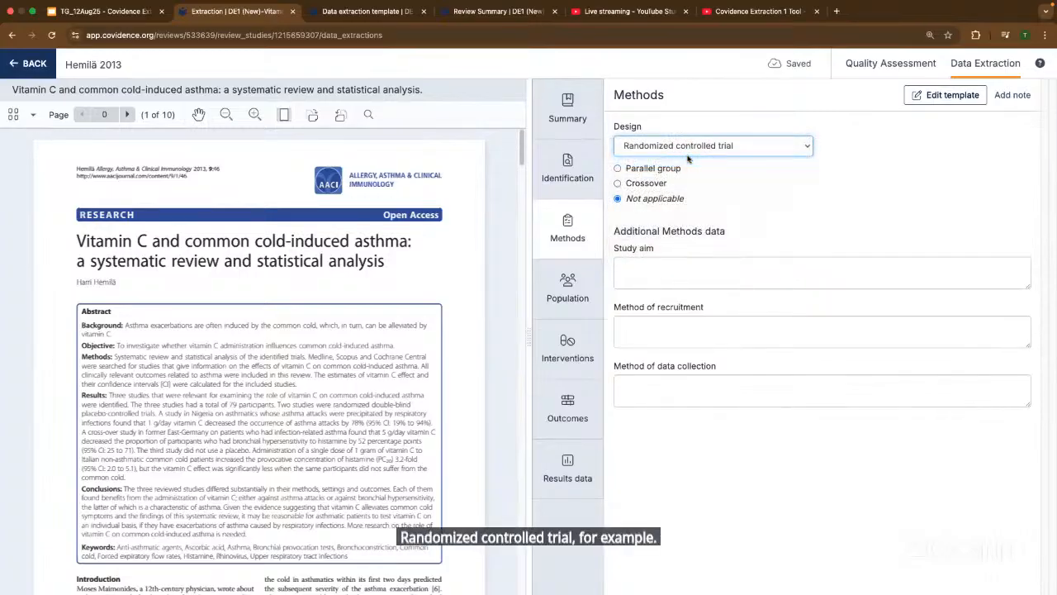
left_click(748, 147)
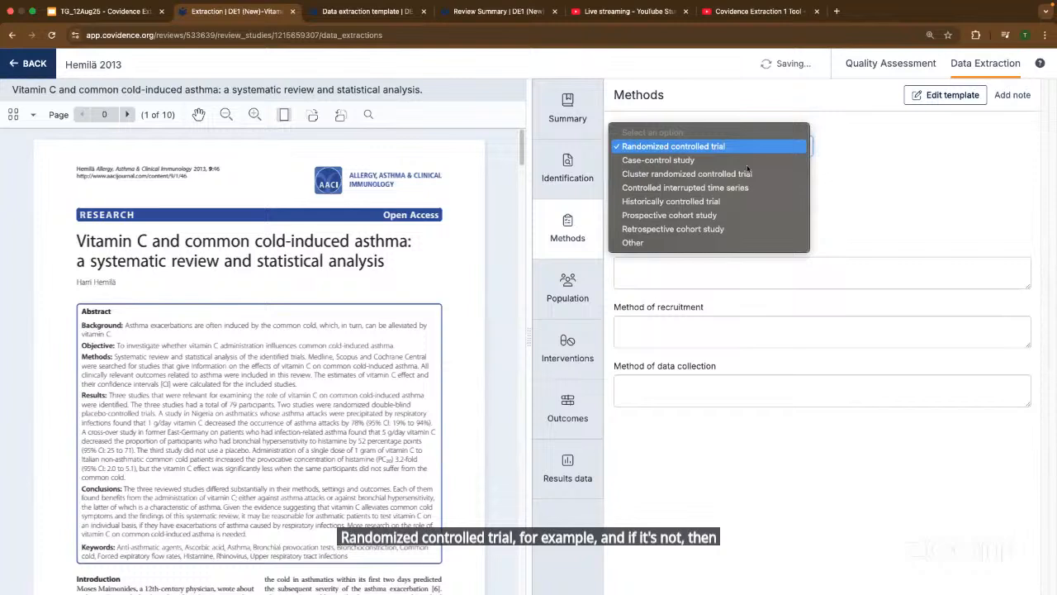
left_click(693, 243)
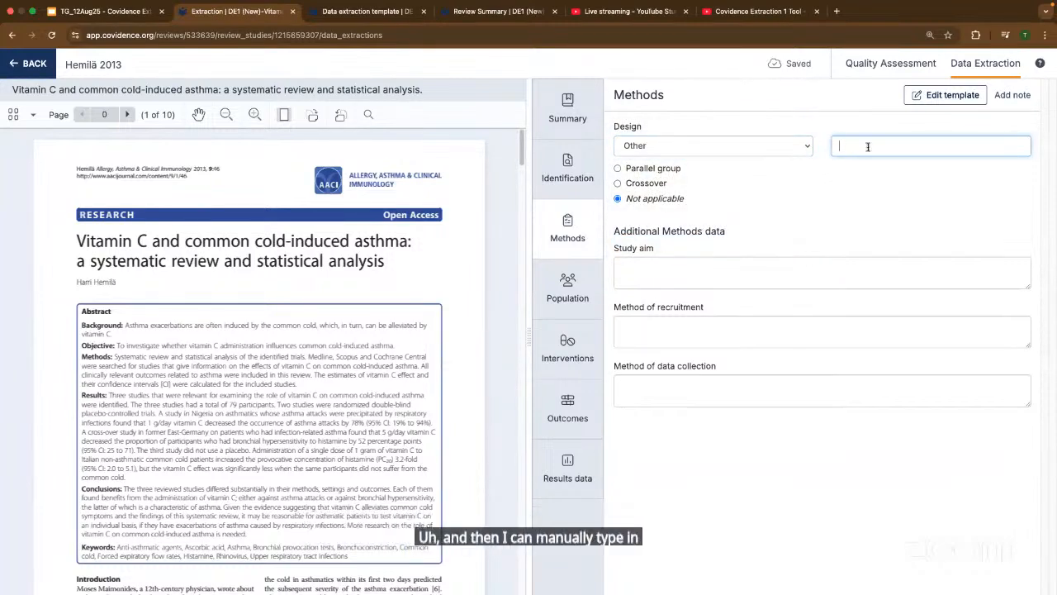
type("mixed")
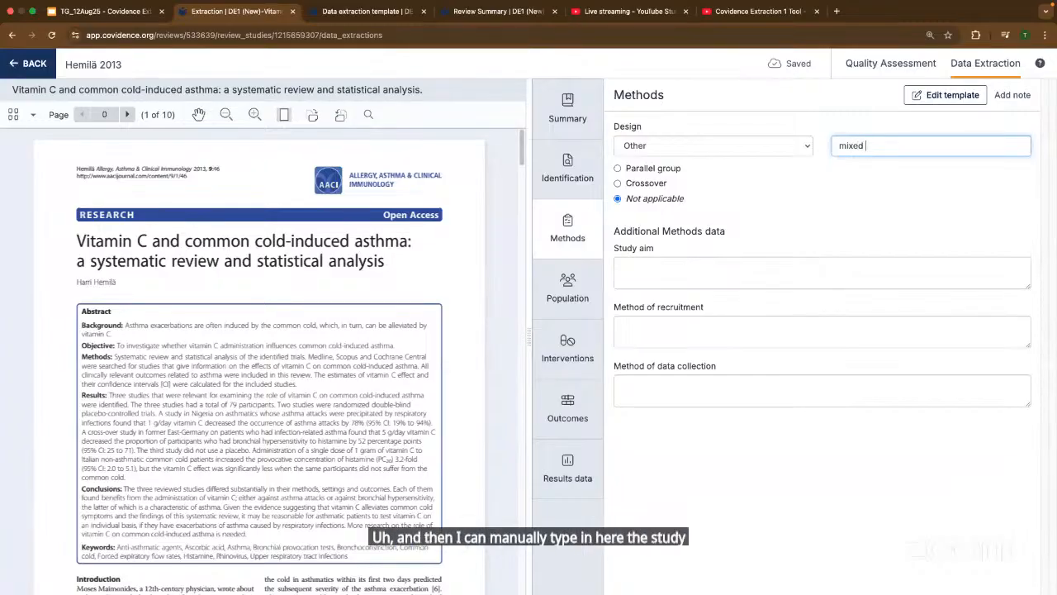
type(" methoda")
key("BackSpace")
type("s")
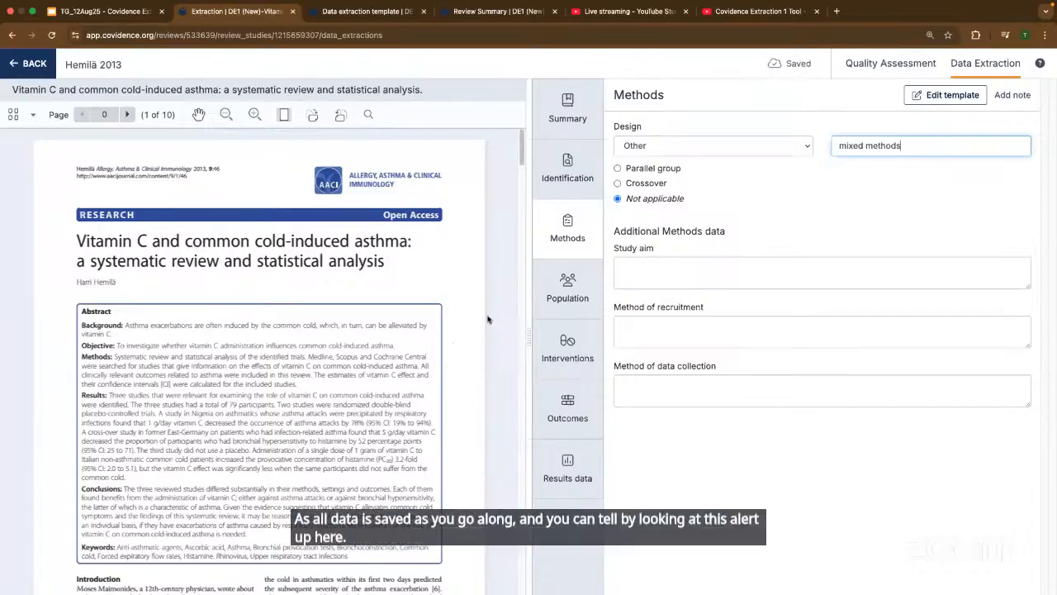
Review the Population section of the extraction form, from the inclusion and exclusion criteria through to the Baseline Characteristics table.
left_click(550, 300)
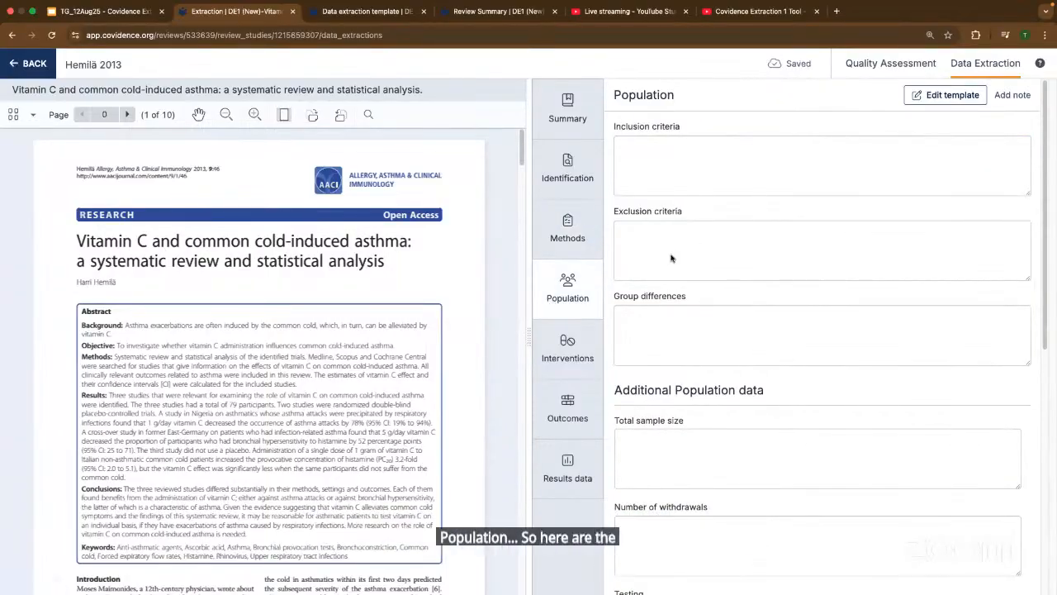
scroll(673, 280, "down", 1)
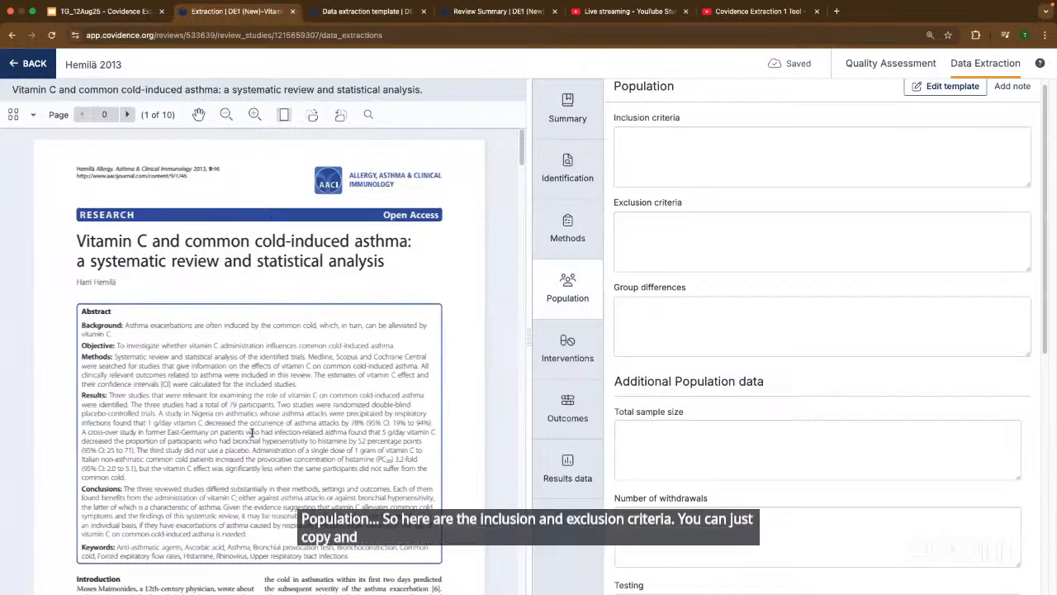
scroll(287, 429, "down", 1)
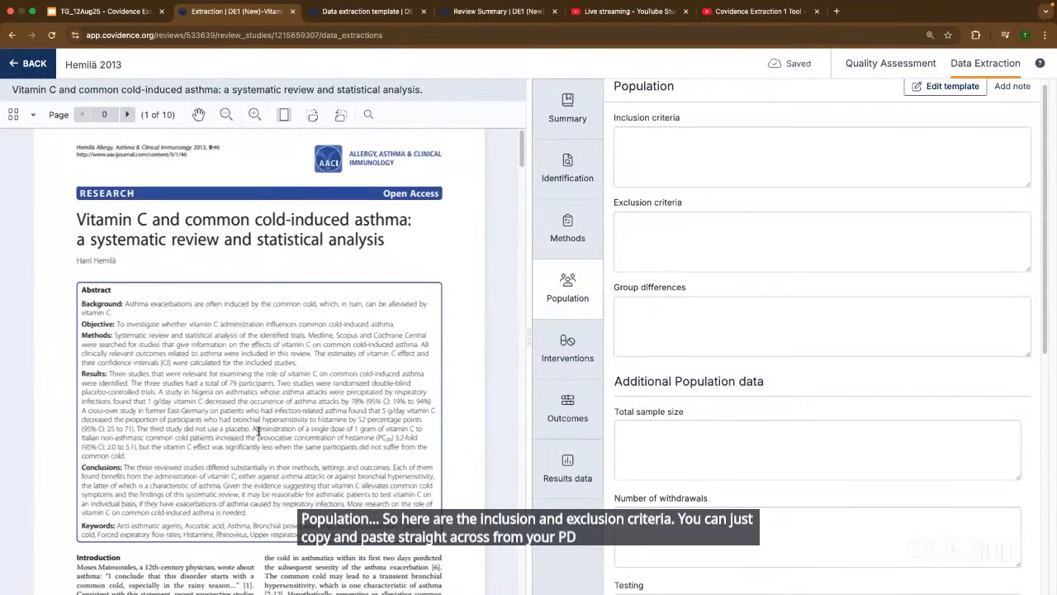
scroll(834, 393, "down", 5)
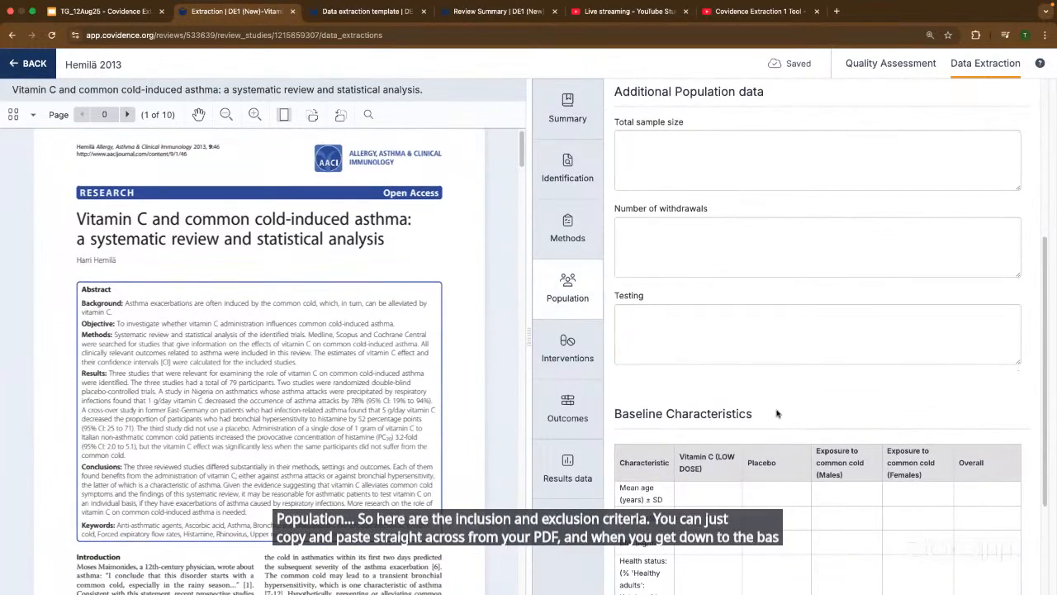
scroll(752, 424, "down", 3)
scroll(753, 424, "down", 1)
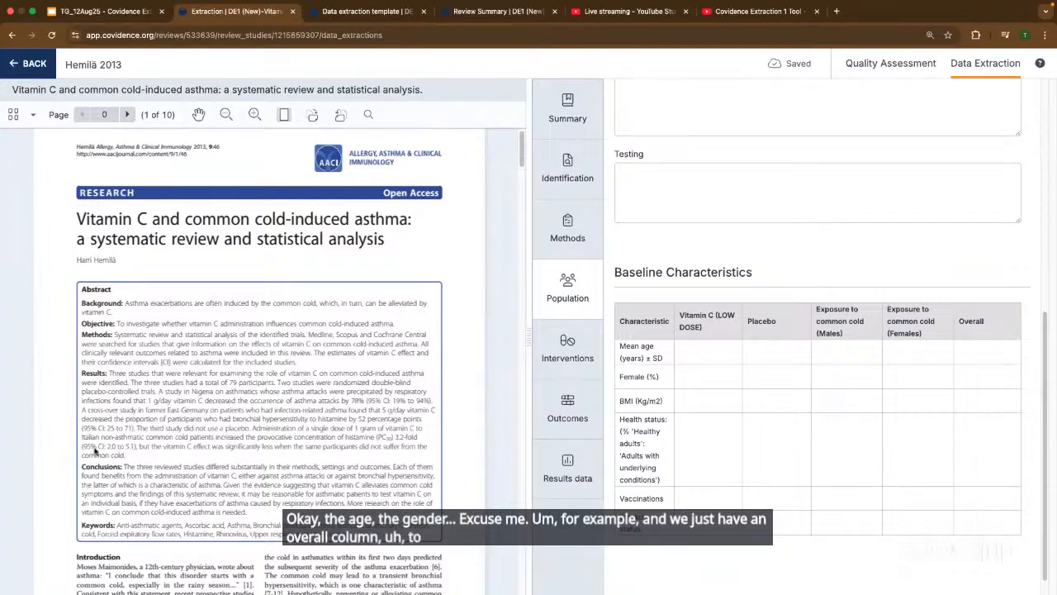
In the Interventions section, add a second Vitamin C group and name it "HIGH DOSE".
left_click(583, 358)
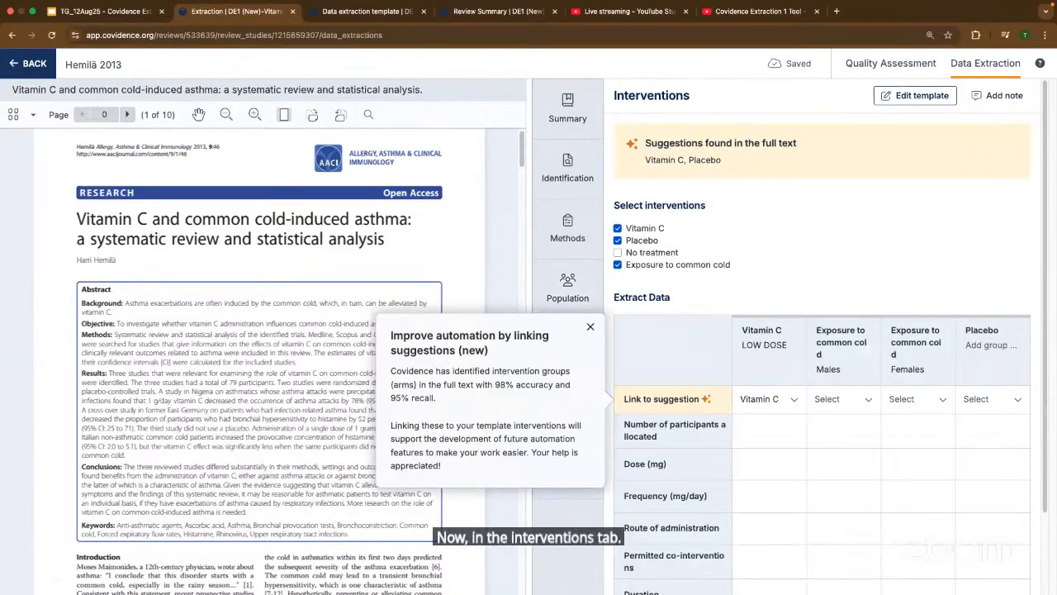
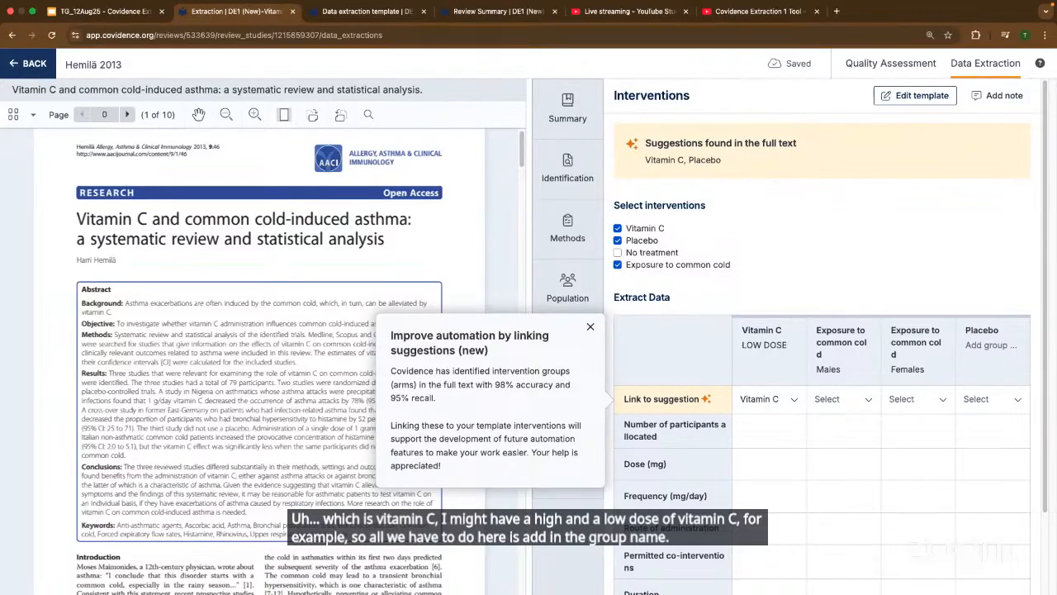
left_click(764, 345)
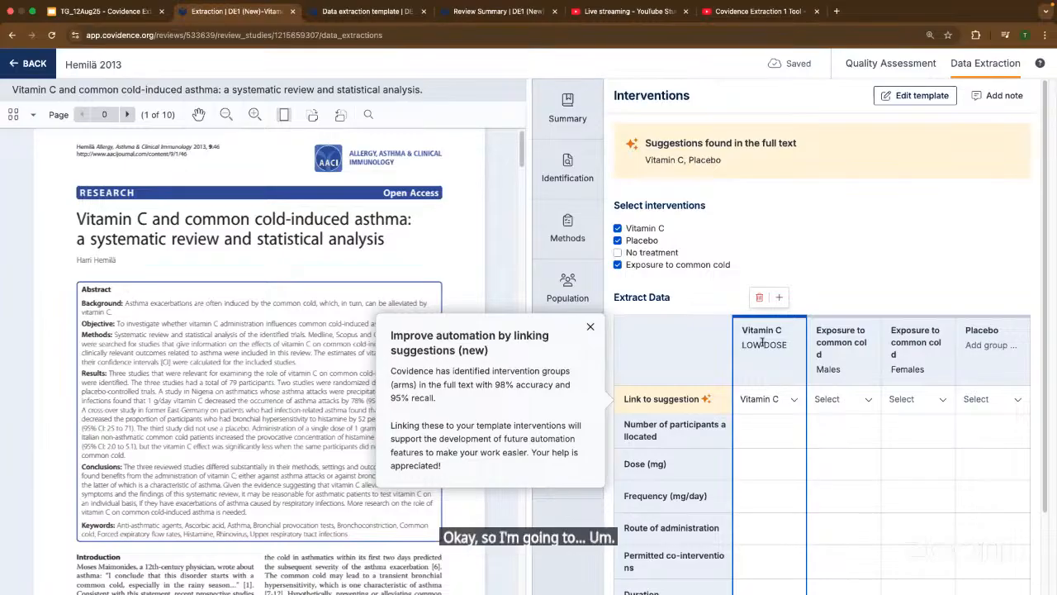
left_click(780, 298)
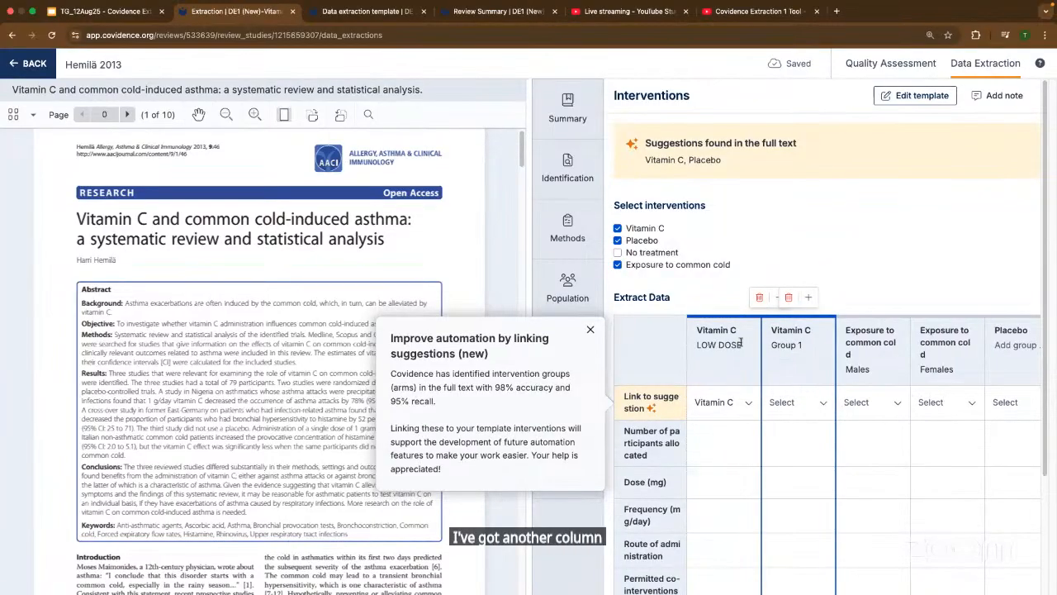
triple_click(801, 346)
type("HIGH ")
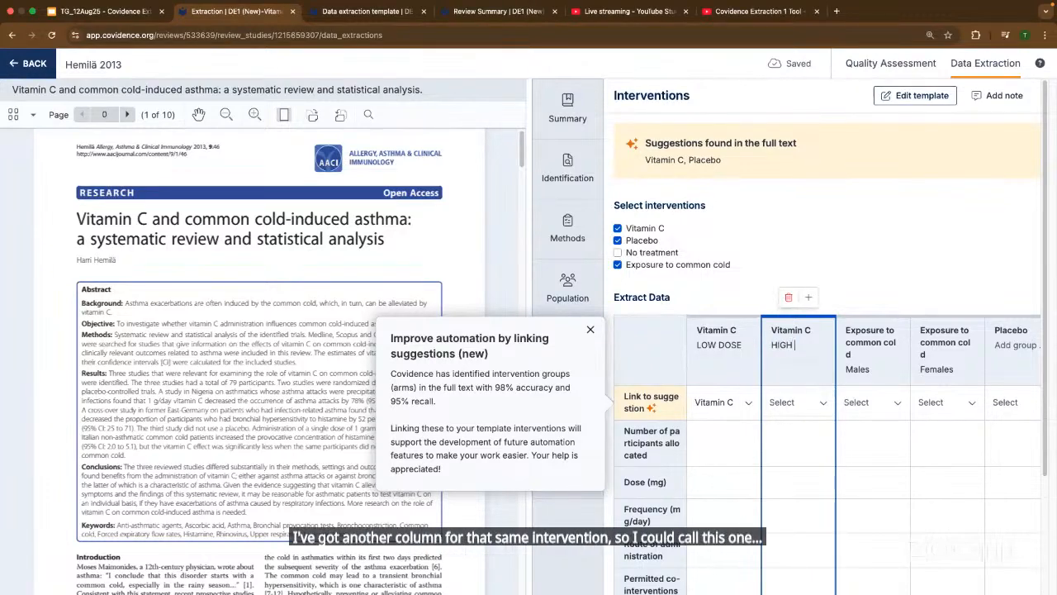
type("DOSE")
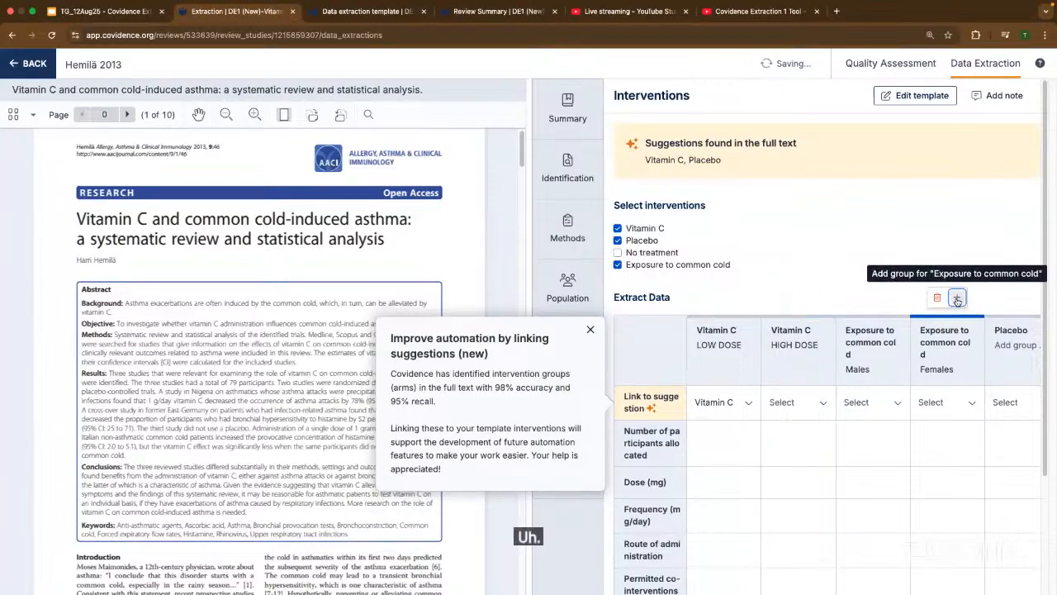
Add another group for the Exposure to common cold intervention and name it "Pediatrics".
left_click(956, 298)
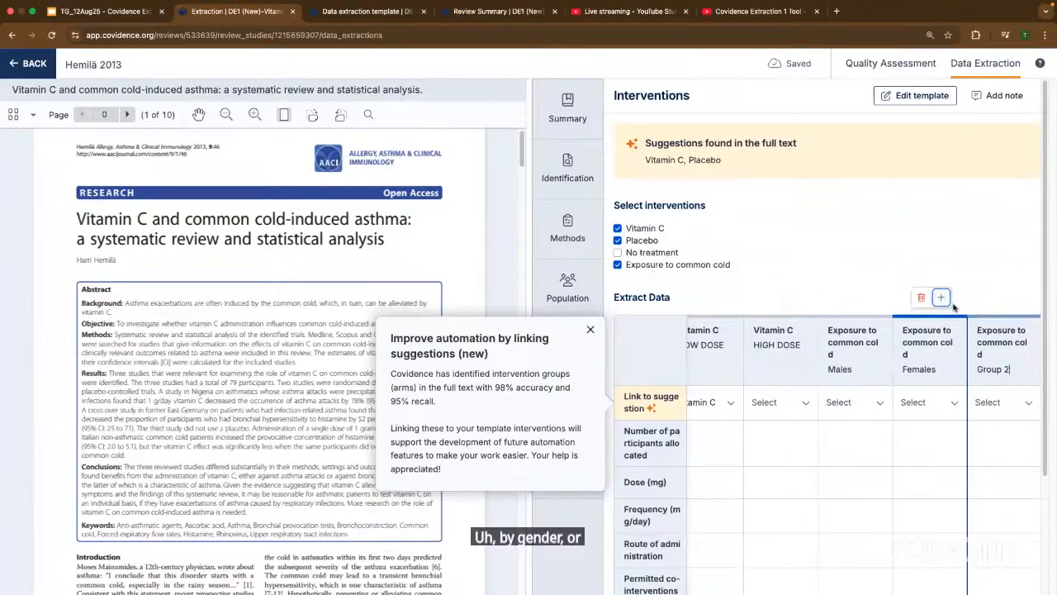
triple_click(999, 368)
type("P")
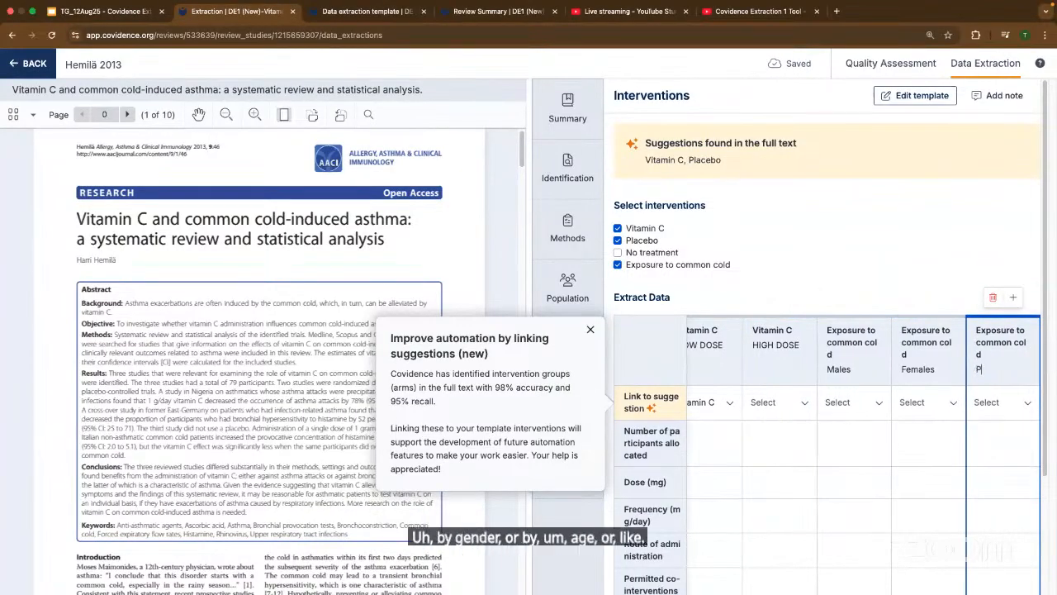
type("ediatrics")
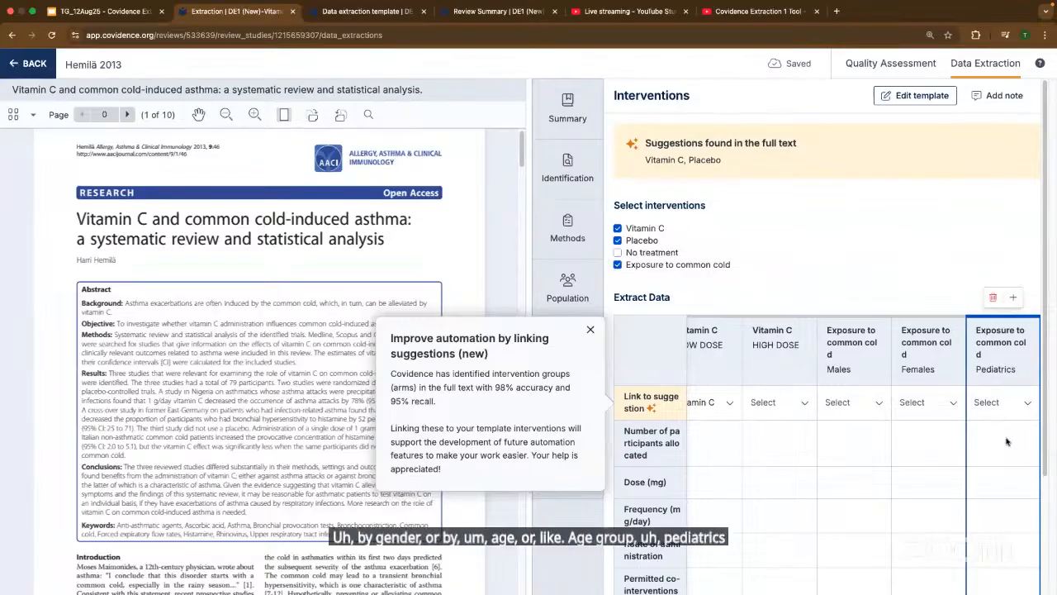
Add one more Exposure to common cold group after Pediatrics and name it "Geriatrics".
left_click(1013, 296)
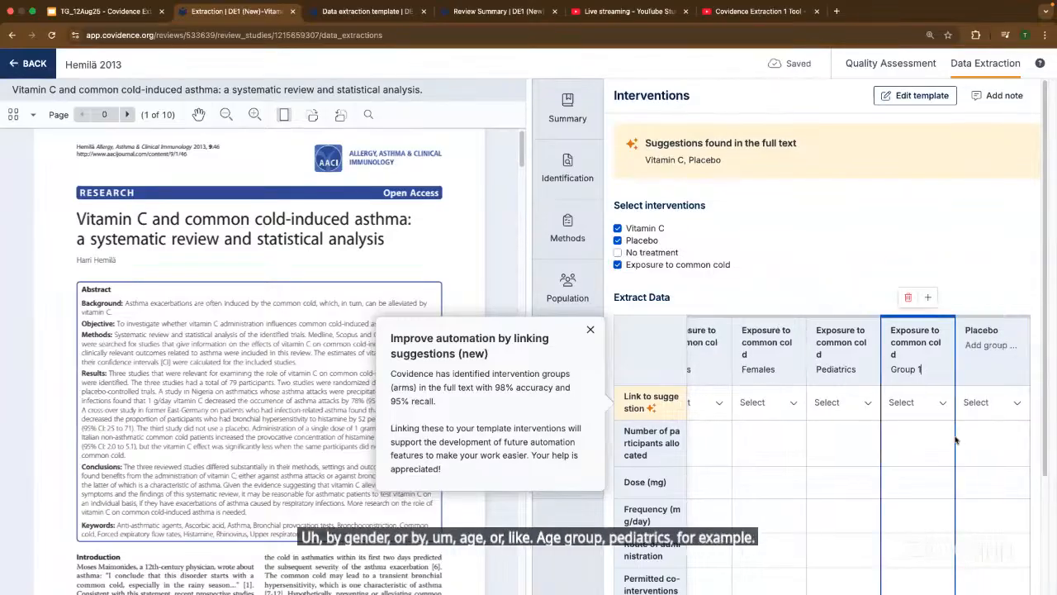
left_click_drag(927, 369, 889, 370)
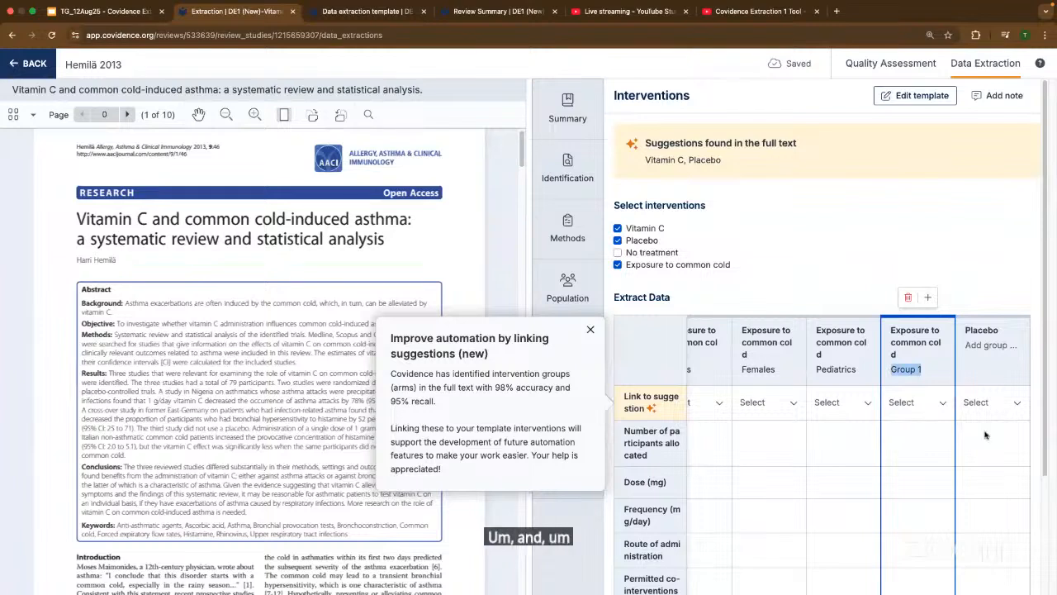
type("Geriaytr")
key("BackSpace")
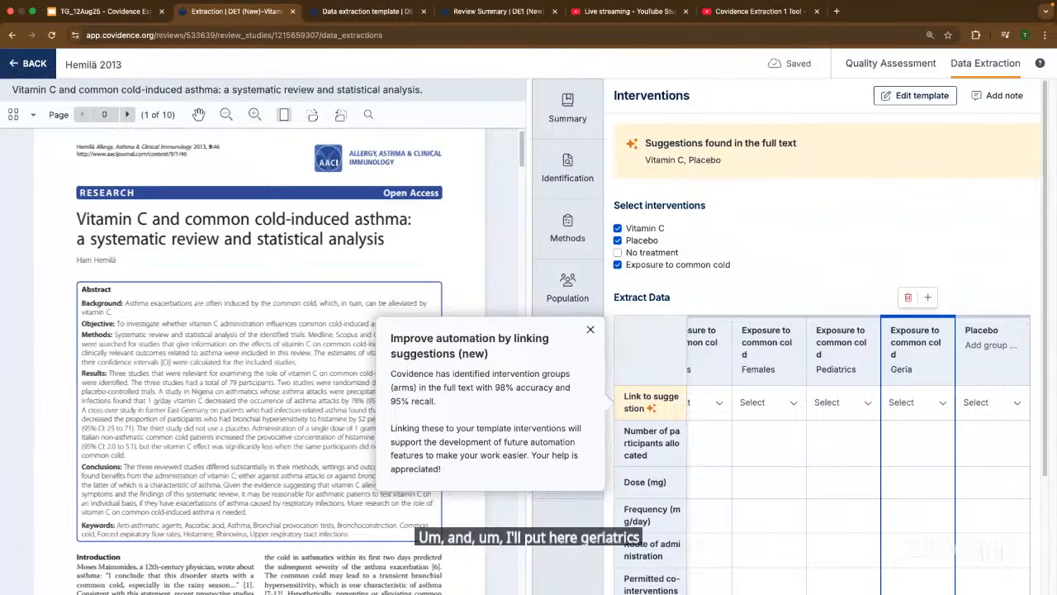
type("ytr")
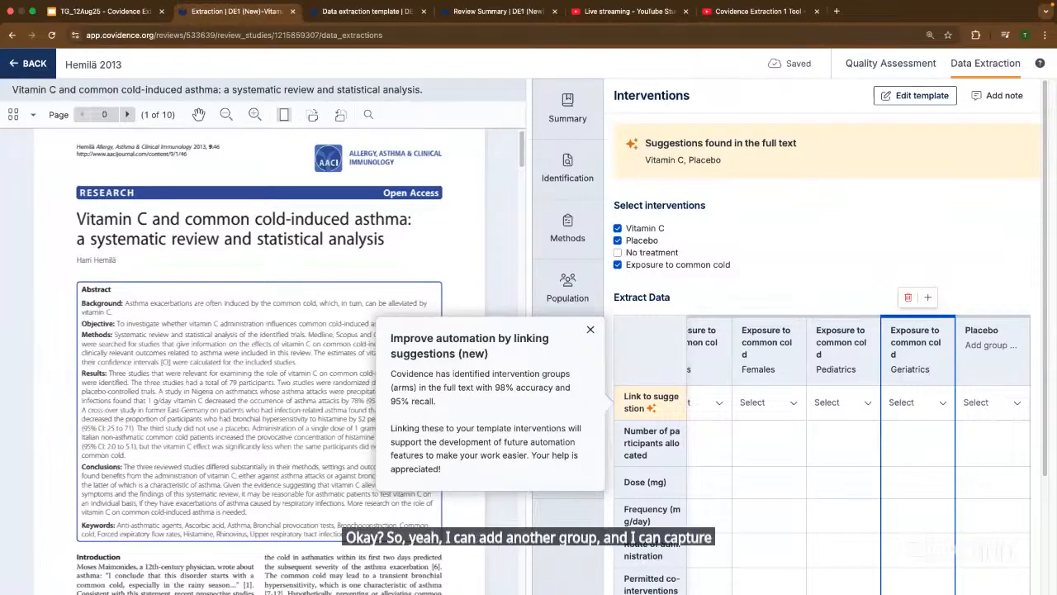
Dismiss the tip about linking suggestions and cancel the removal of the Vitamin C intervention.
left_click(932, 234)
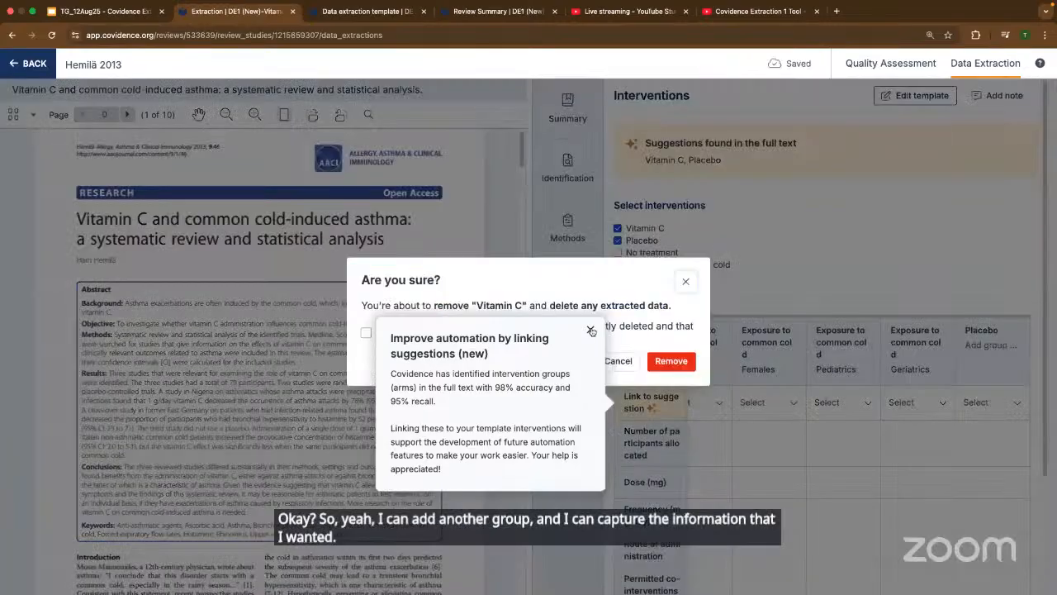
left_click(592, 330)
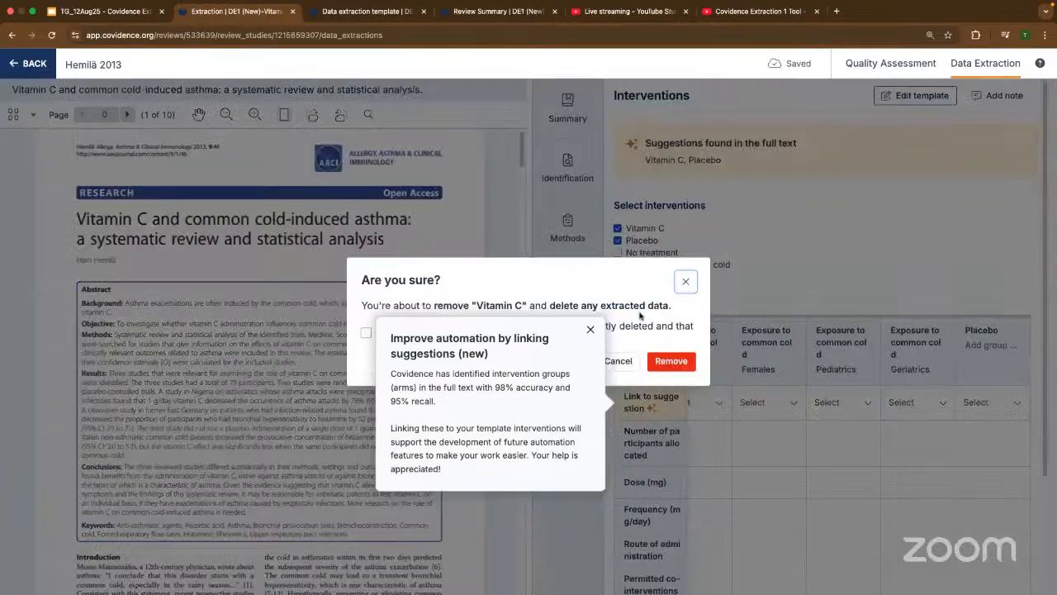
left_click(684, 283)
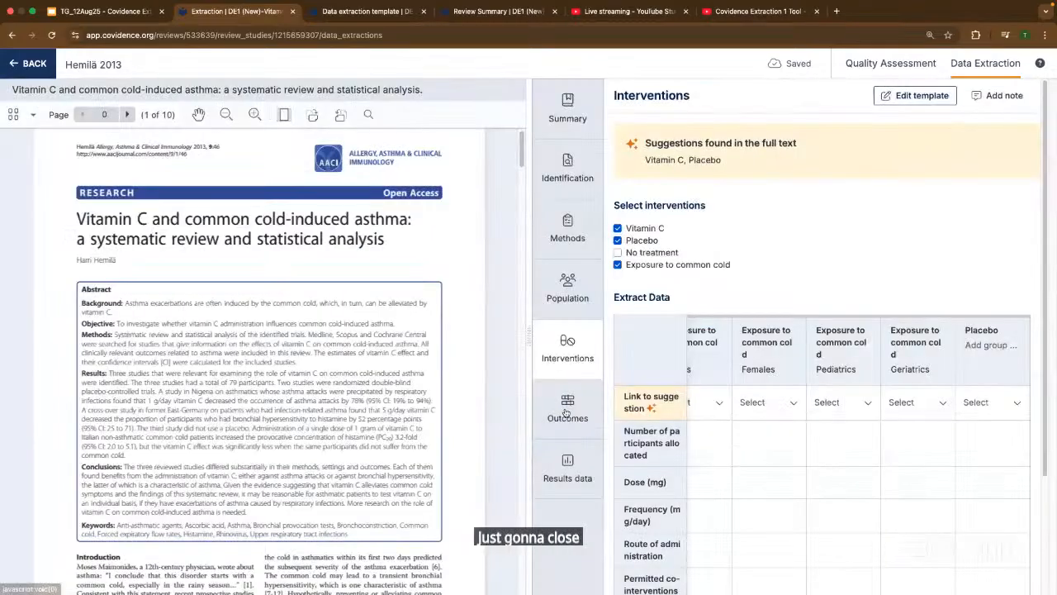
In the Outcomes section, add a sub-outcome to Number of colds after females and name it "children".
left_click(568, 407)
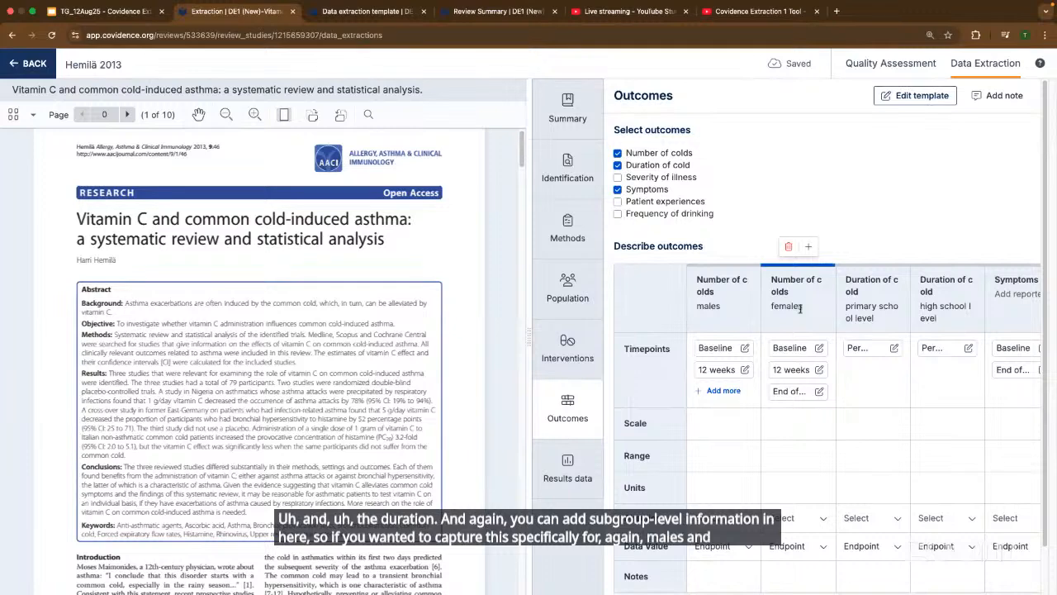
left_click(809, 248)
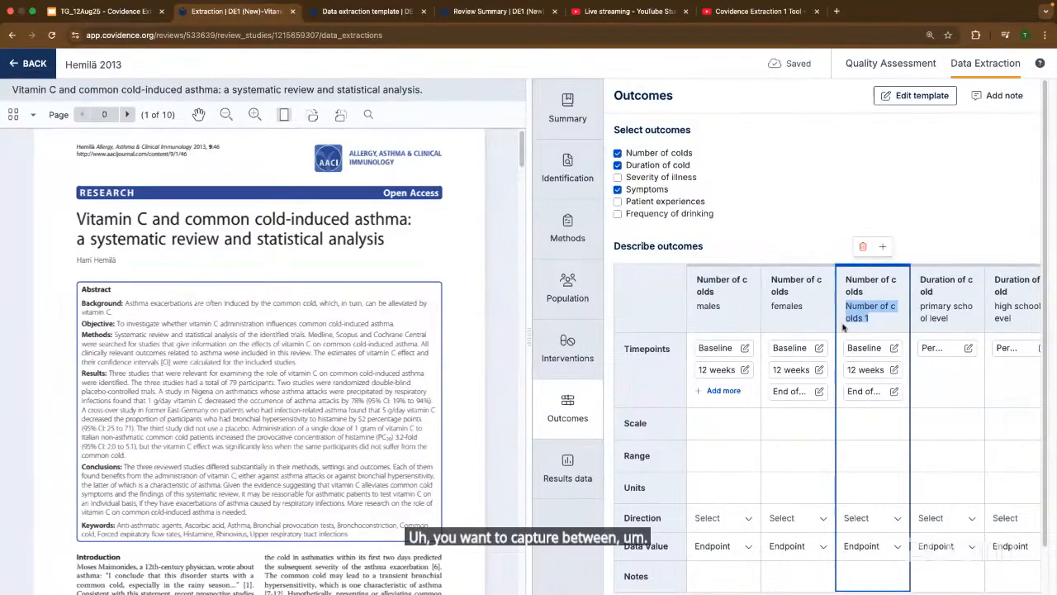
type("children")
key("BackSpace")
key("BackSpace")
key("BackSpace")
key("BackSpace")
key("BackSpace")
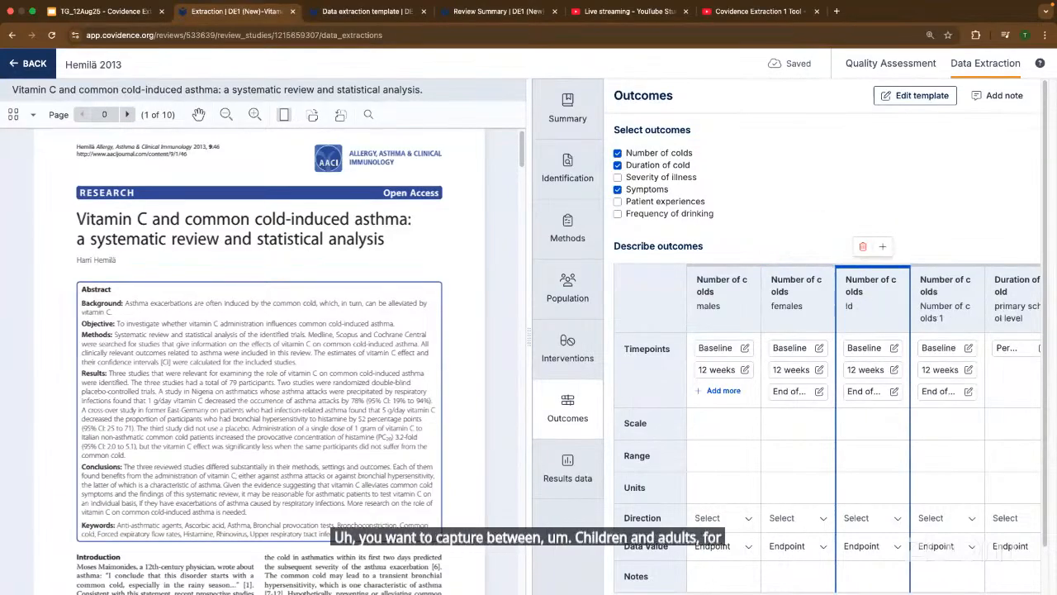
type("children")
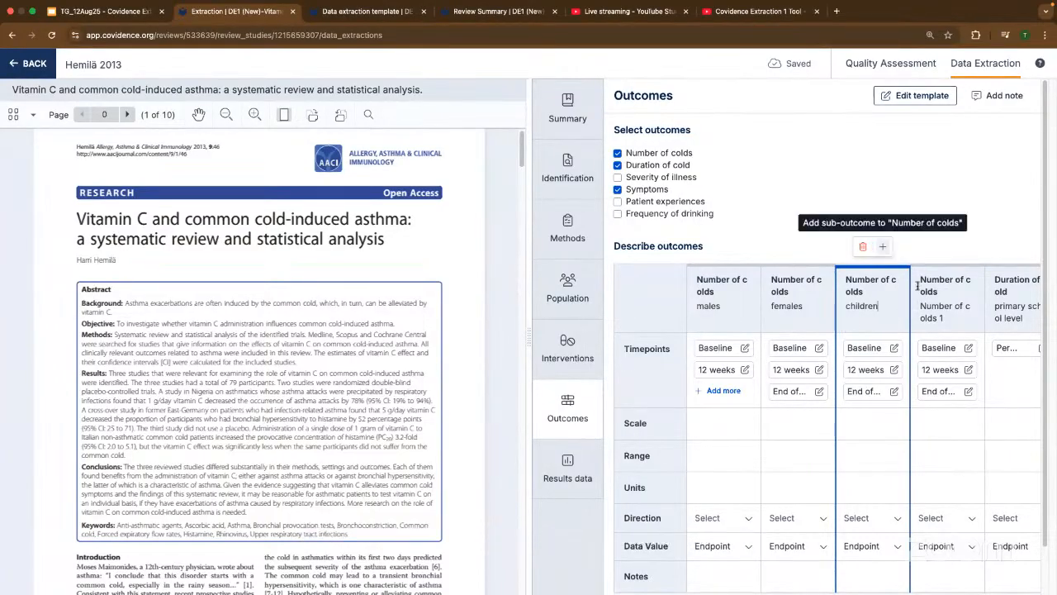
Add an "adults" sub-outcome to Number of colds, and delete it along with the extra unnamed Number of colds sub-outcome.
left_click(883, 247)
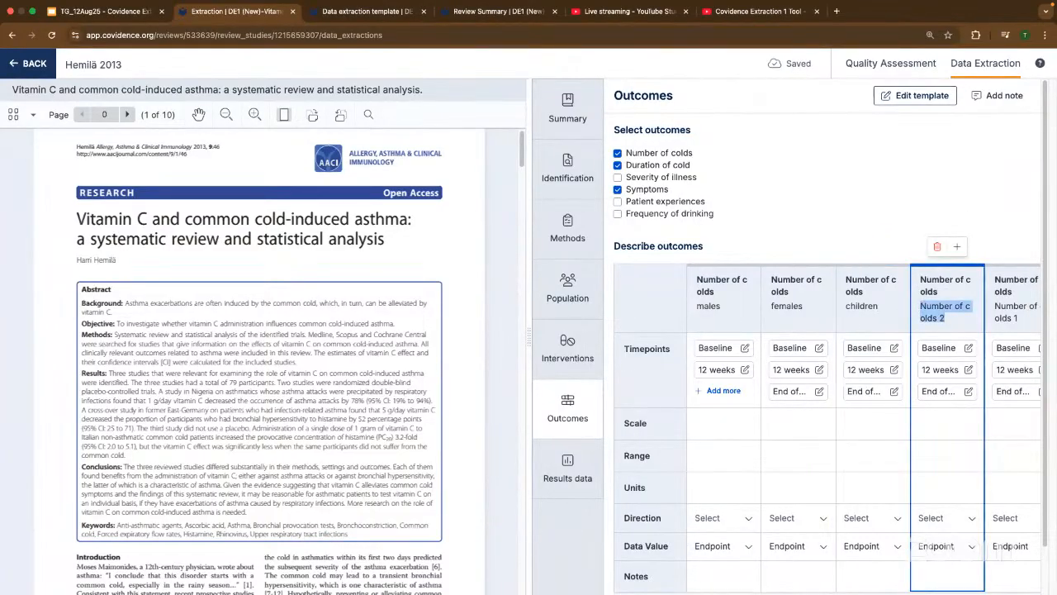
type("adults")
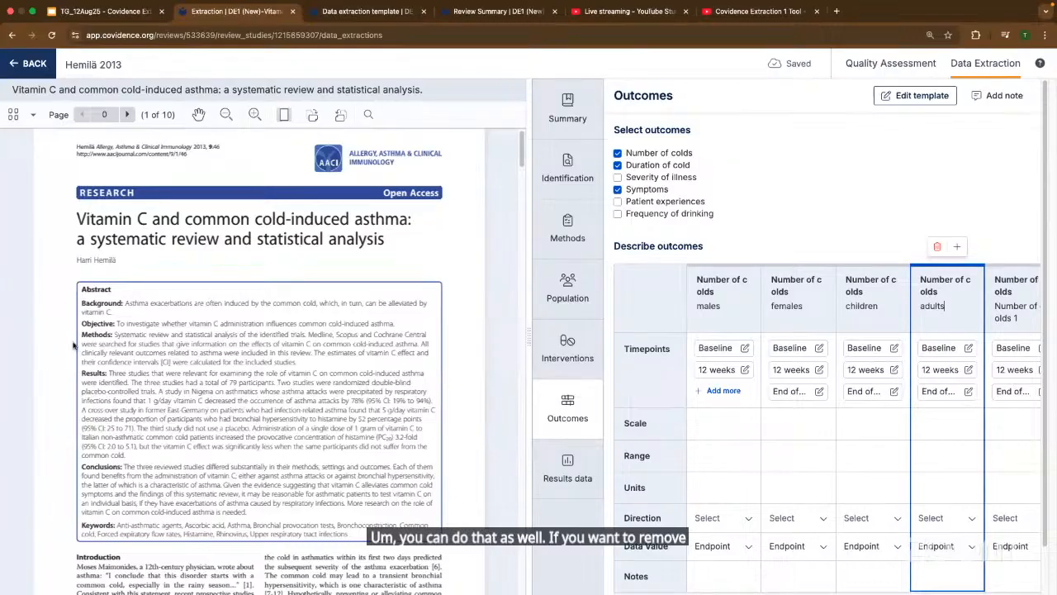
left_click(937, 247)
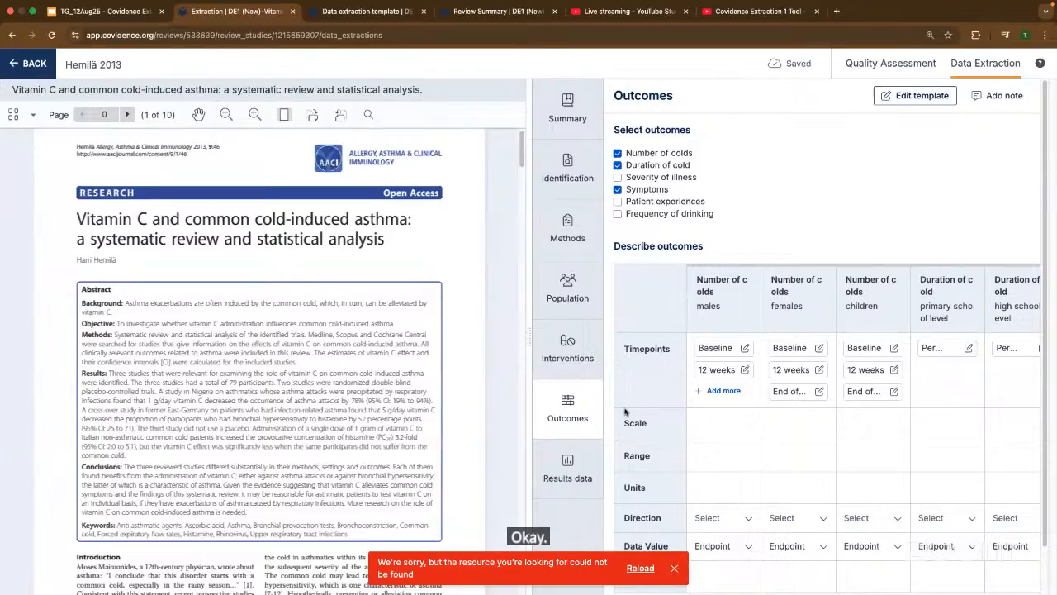
Remove the End of study timepoint from the females sub-outcome of Number of colds.
scroll(744, 424, "down", 1)
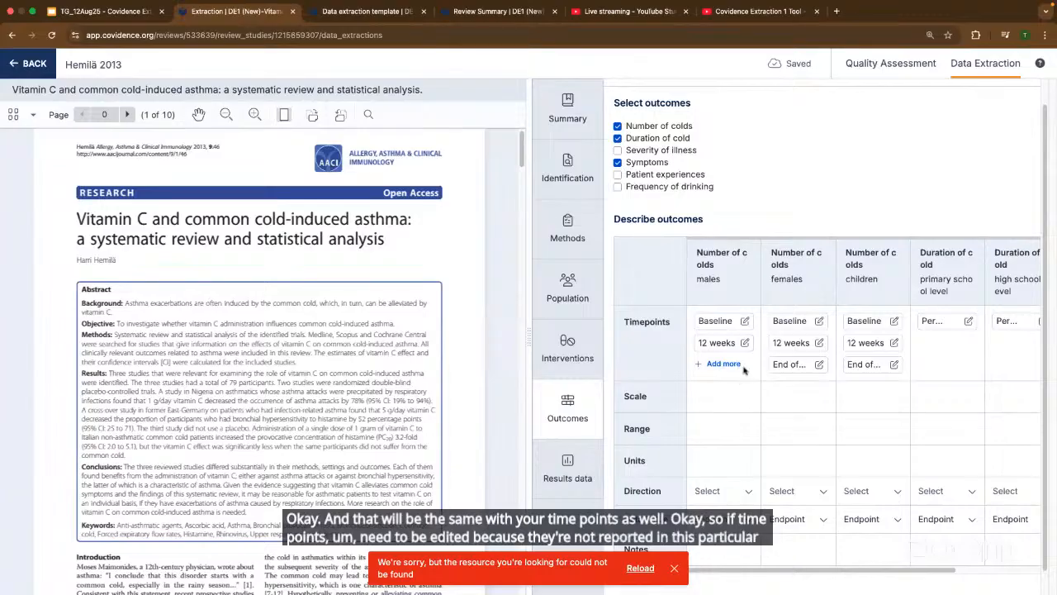
left_click(795, 364)
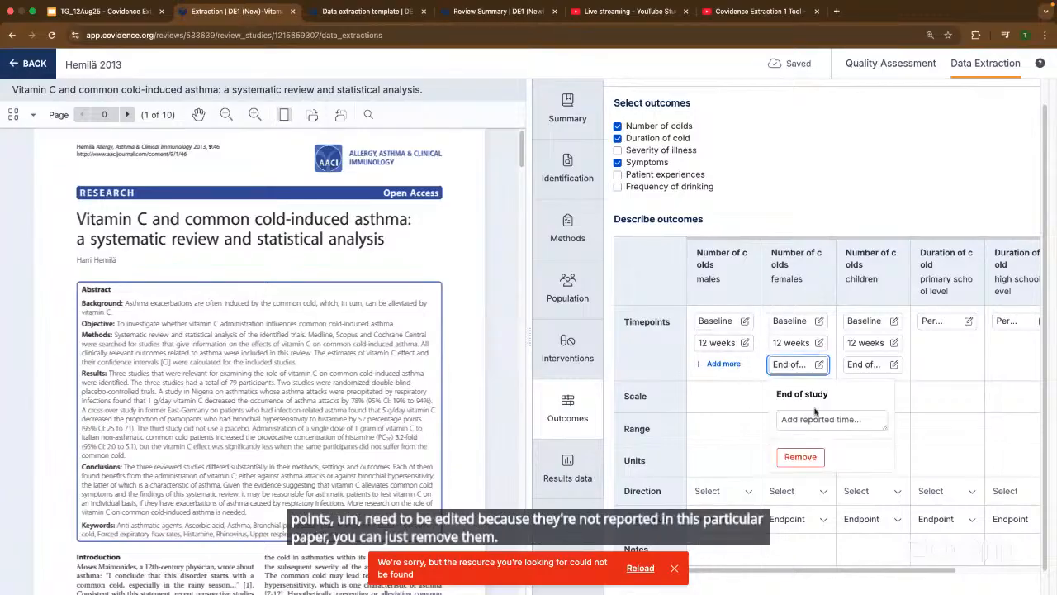
left_click(801, 456)
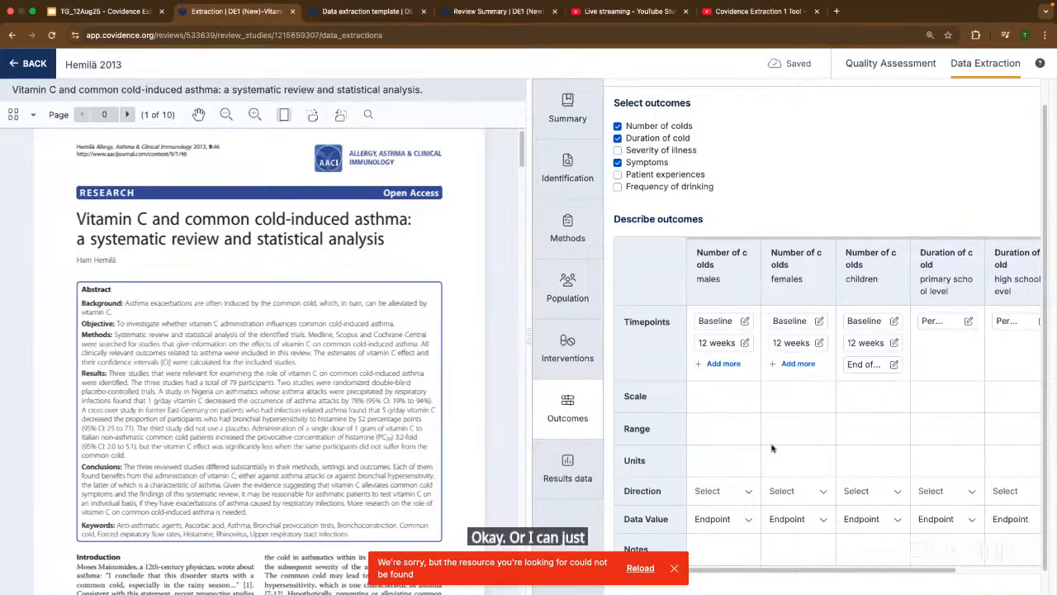
Remove the 12 weeks timepoint from the females sub-outcome of Number of colds and add it back from the template timepoints.
left_click(803, 345)
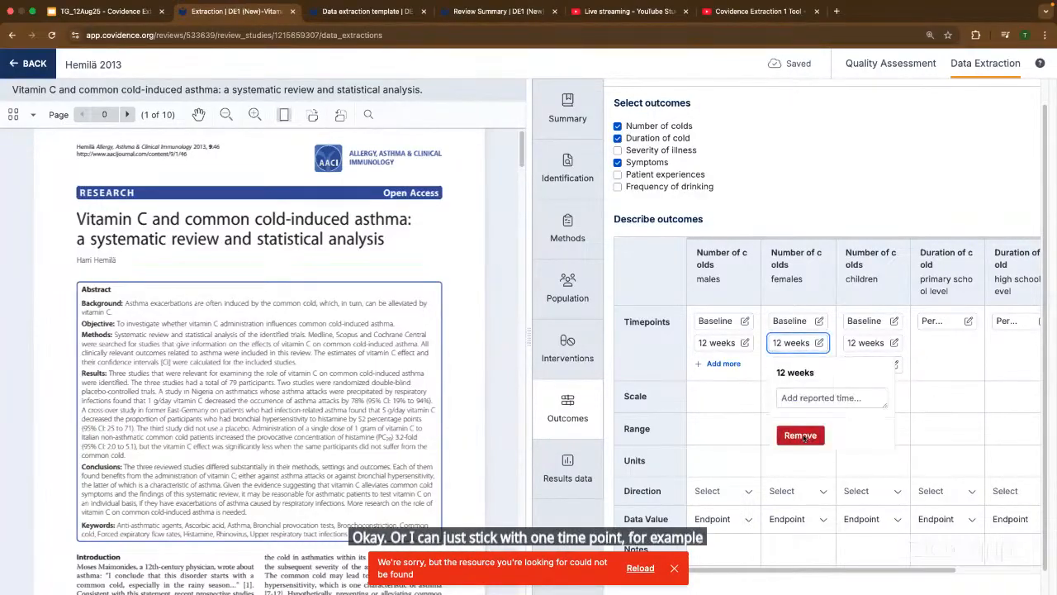
left_click(806, 437)
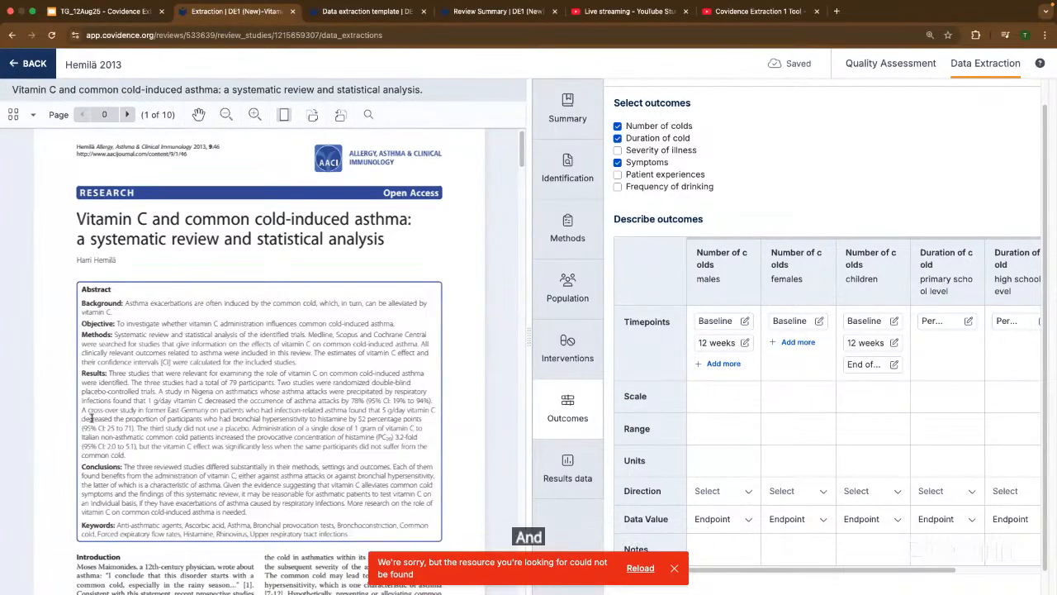
left_click(791, 343)
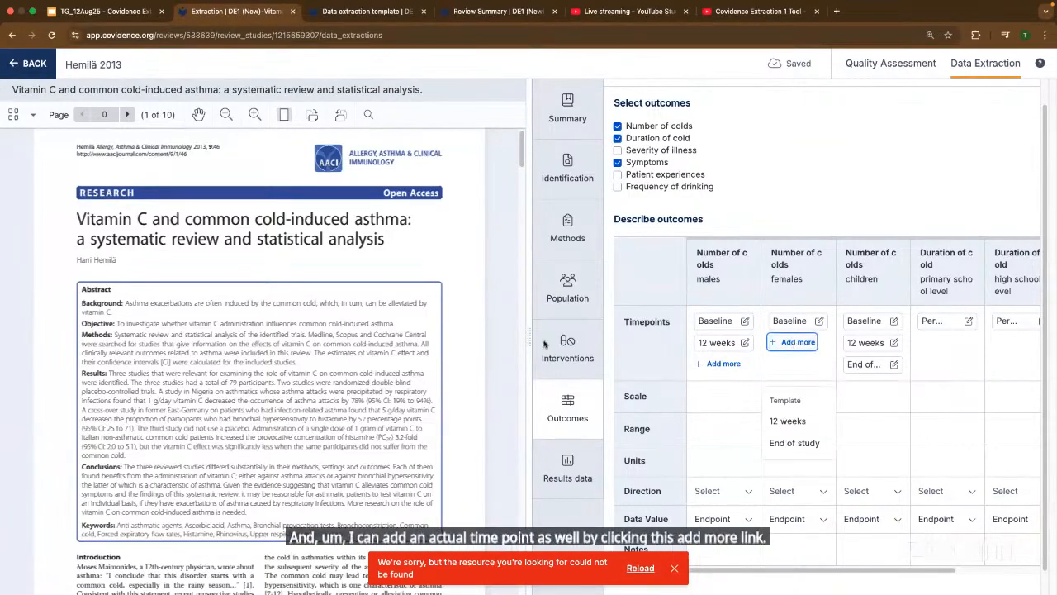
left_click(791, 422)
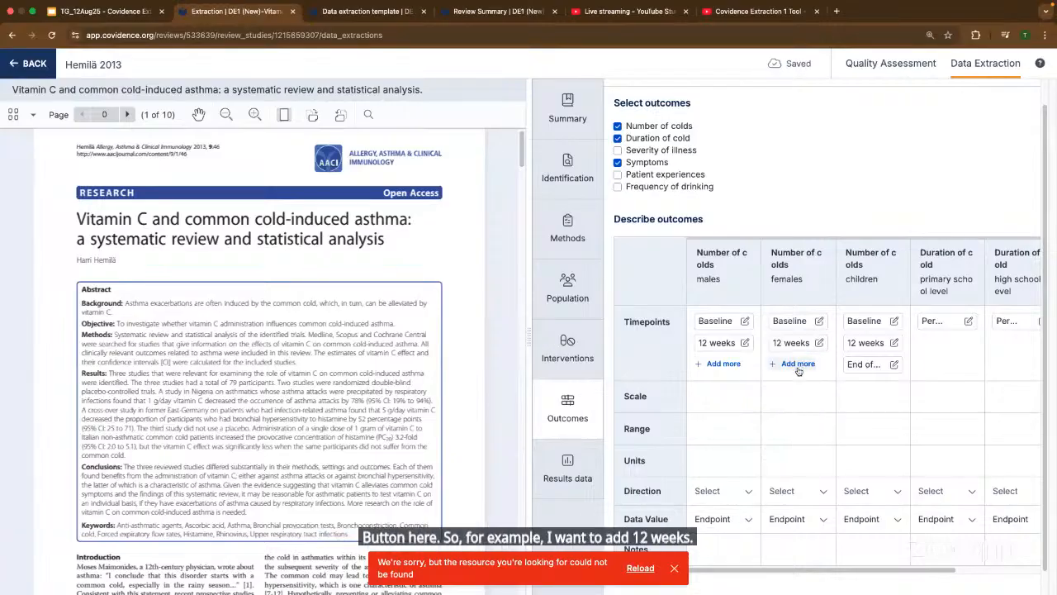
Add the End of study timepoint to the females sub-outcome of Number of colds and set its reported time to "1 year".
left_click(794, 421)
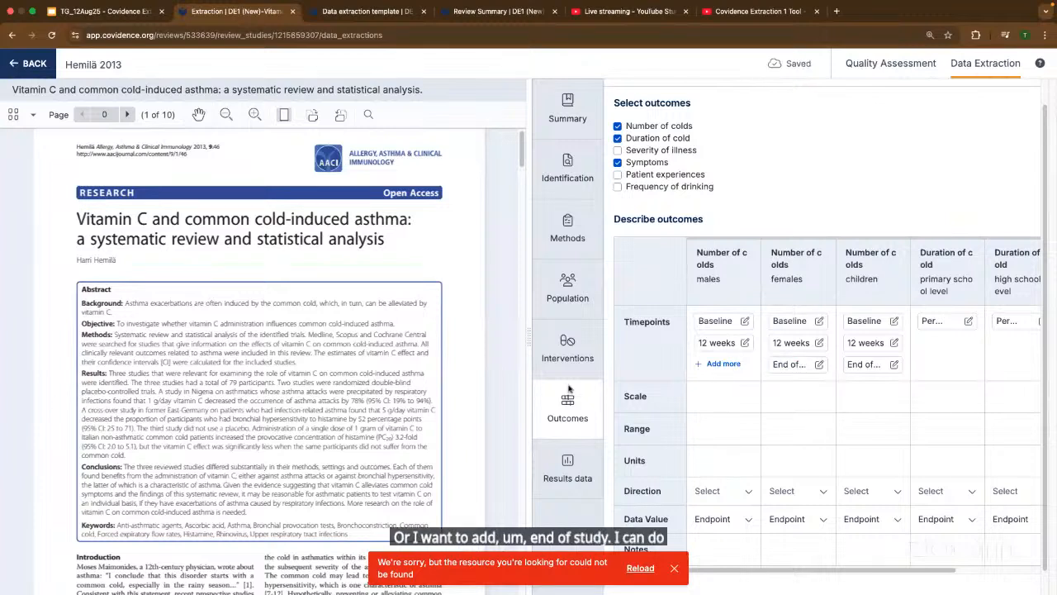
left_click(819, 364)
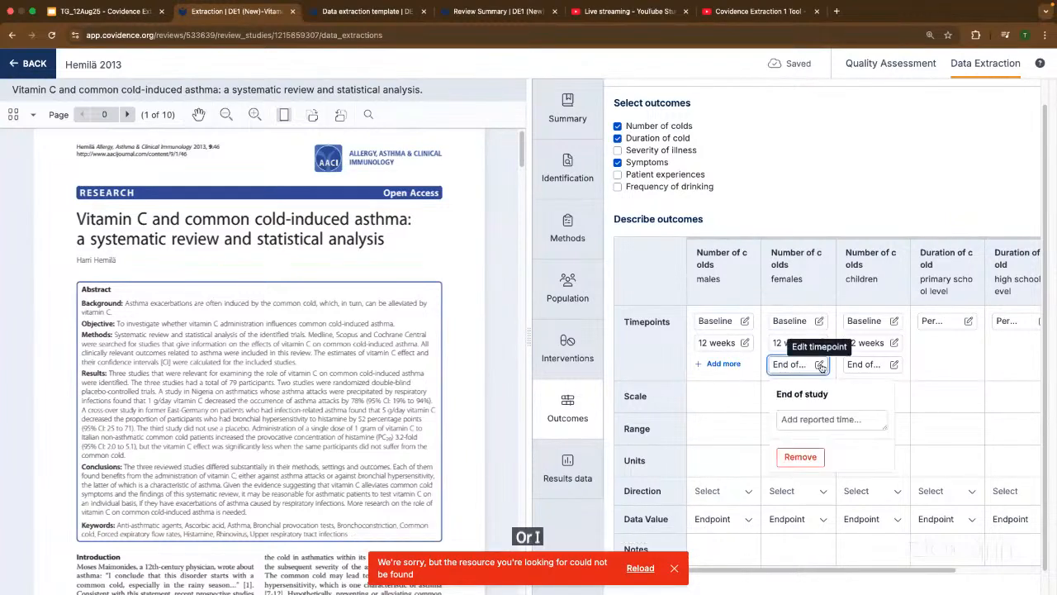
left_click(814, 420)
type("1 year")
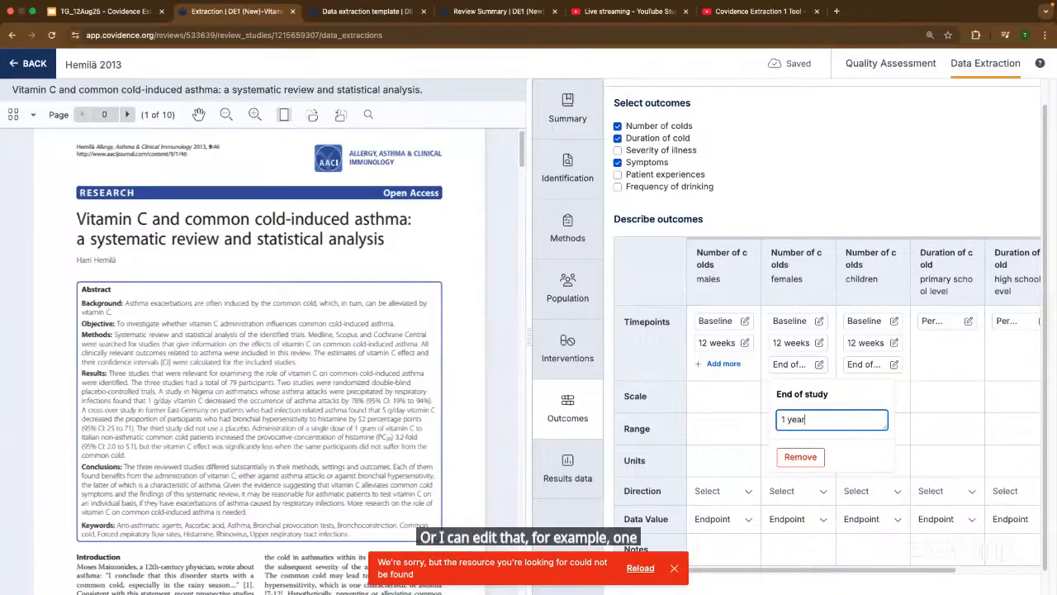
left_click(944, 445)
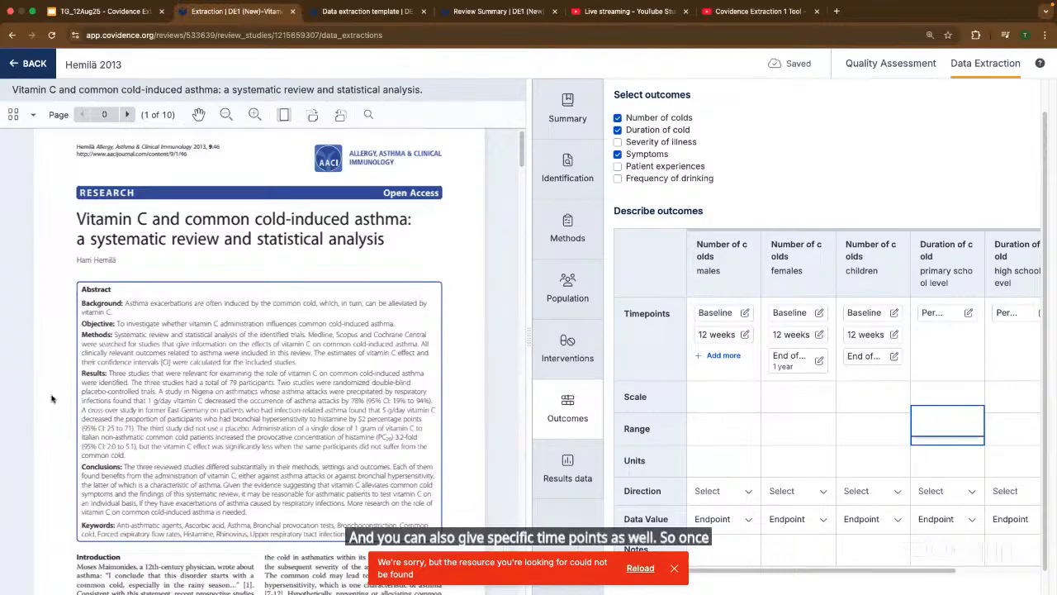
In the Results data for Number of colds – males, change the % Events column to Events and add an OR column after it.
left_click(574, 469)
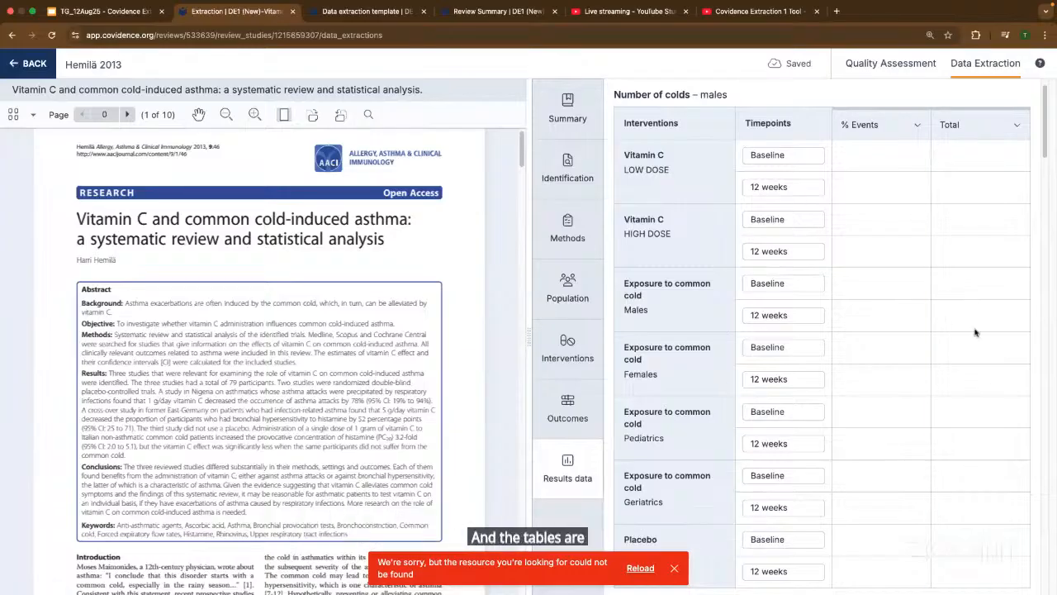
scroll(826, 313, "up", 2)
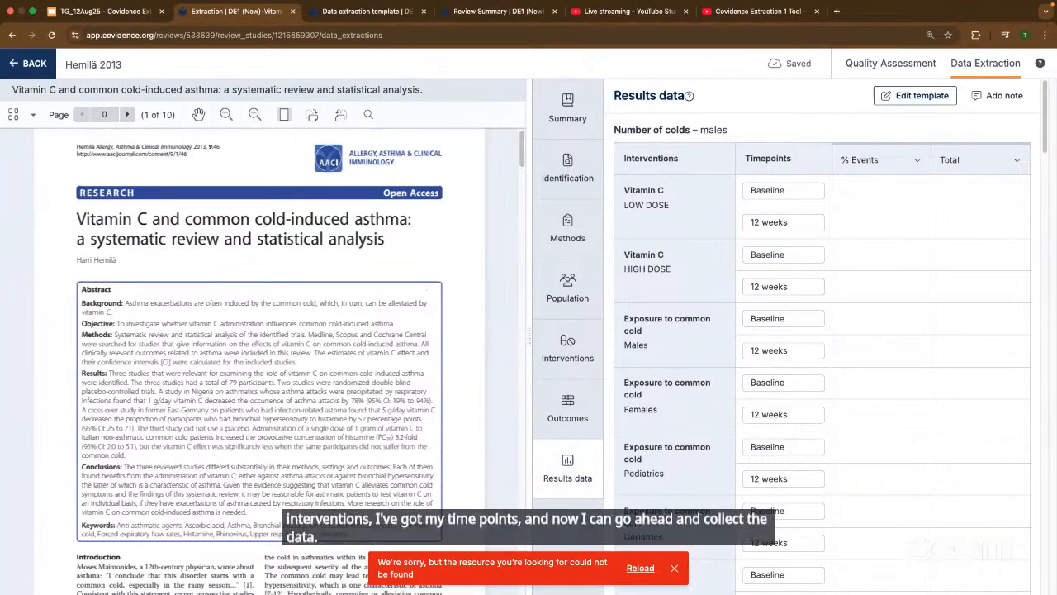
left_click(877, 161)
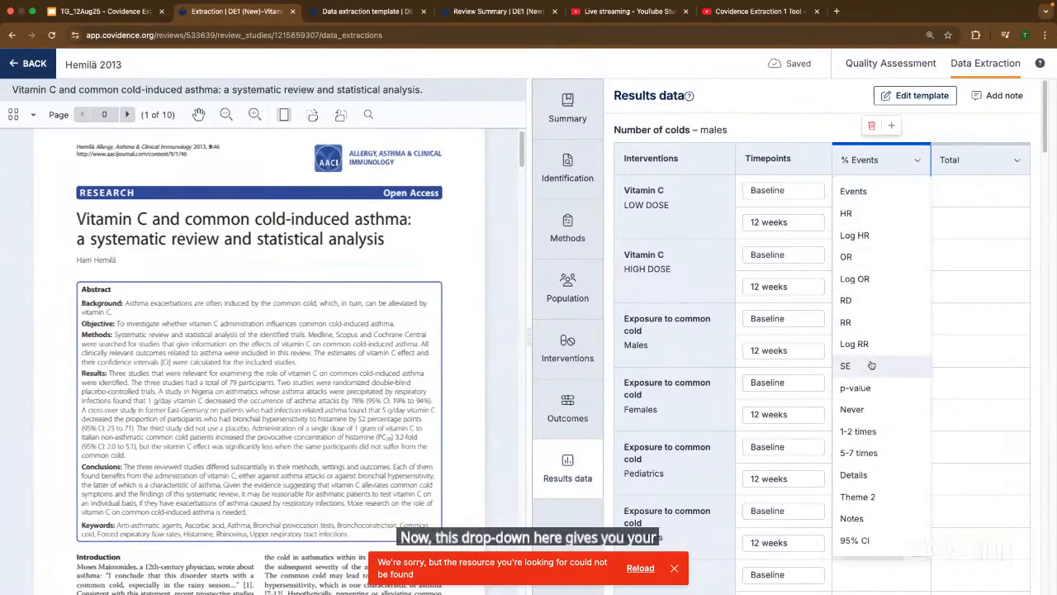
left_click(874, 192)
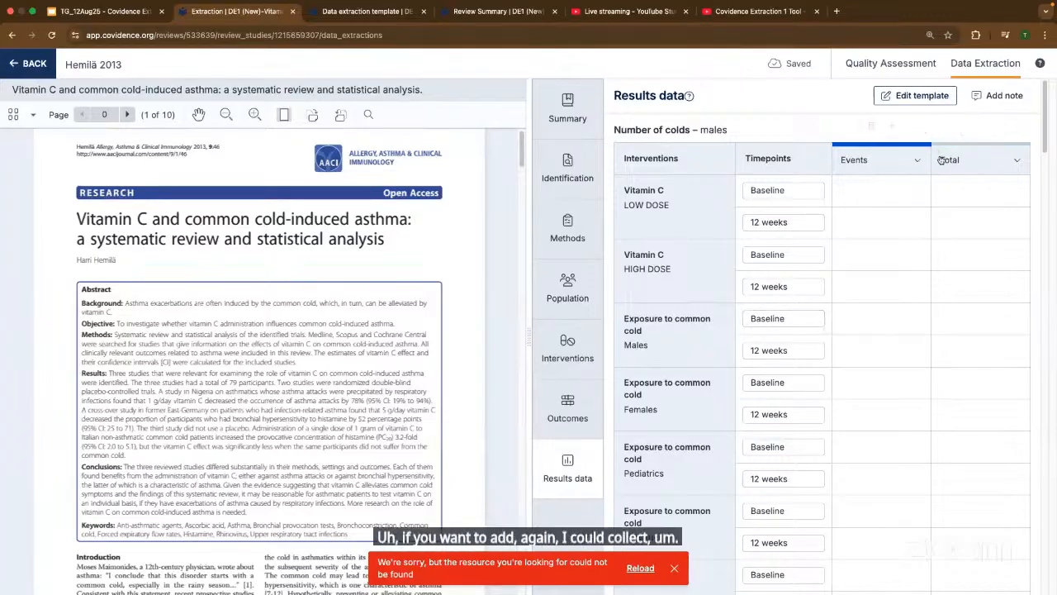
left_click(893, 127)
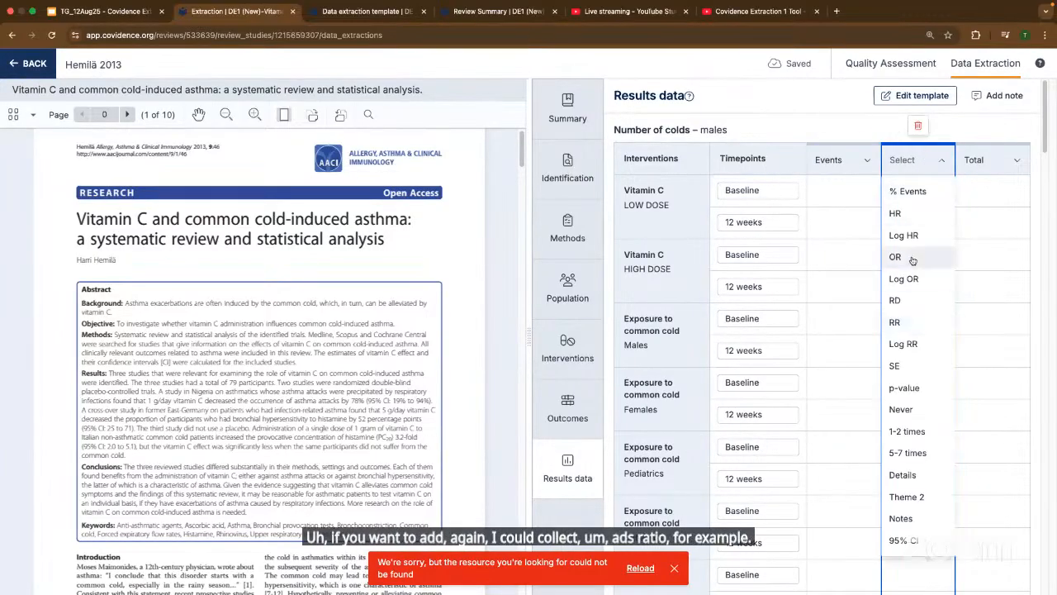
left_click(912, 258)
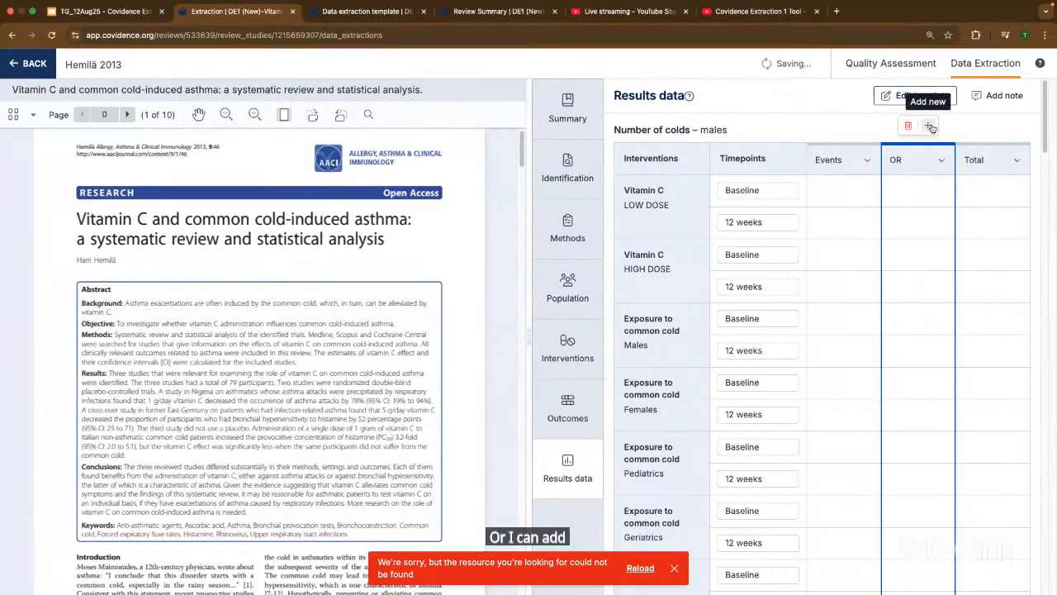
Add a p-value column after OR in the Number of colds – males table, and delete it again.
left_click(927, 125)
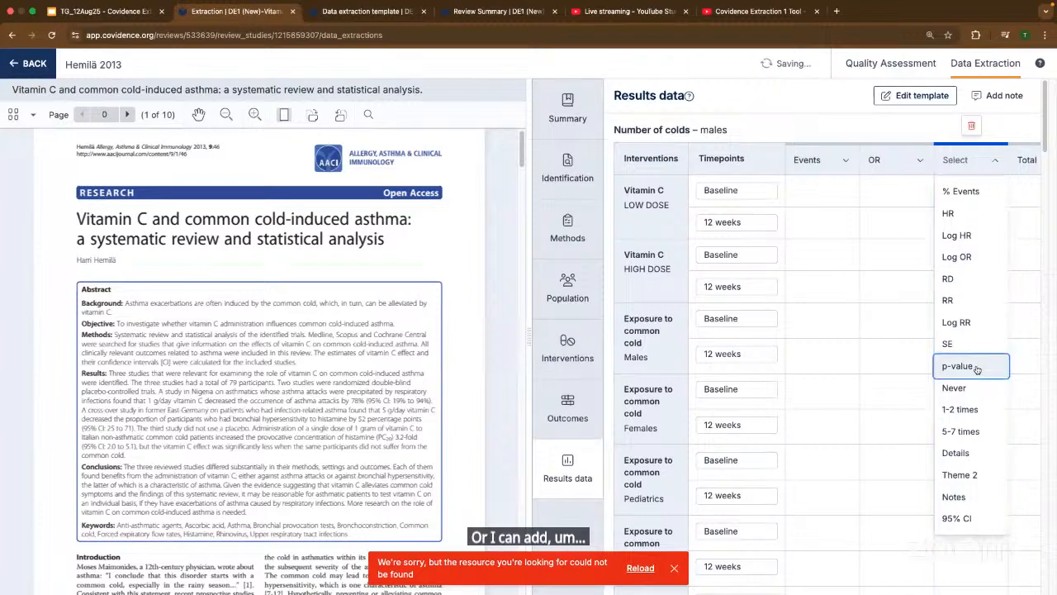
left_click(982, 371)
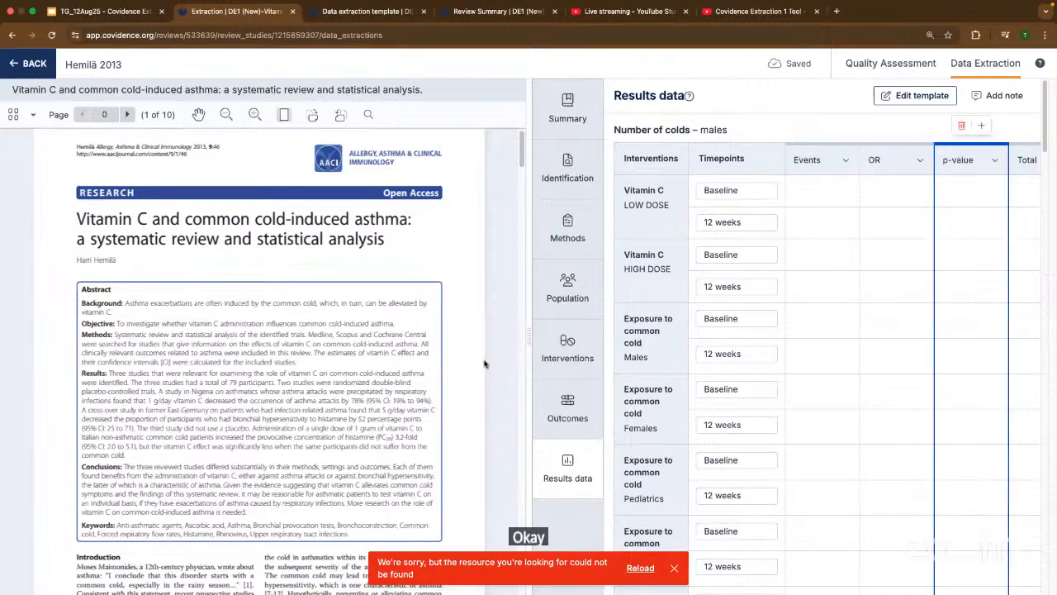
left_click(963, 128)
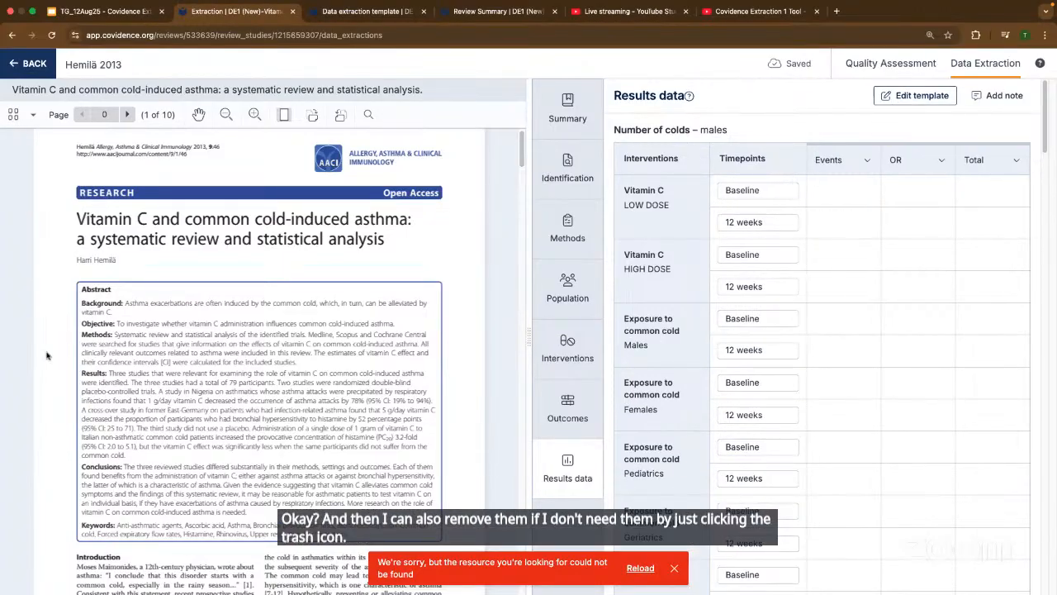
In the Duration of cold – primary school level results table, change the mean column to median and the SD column to range.
scroll(932, 469, "down", 10)
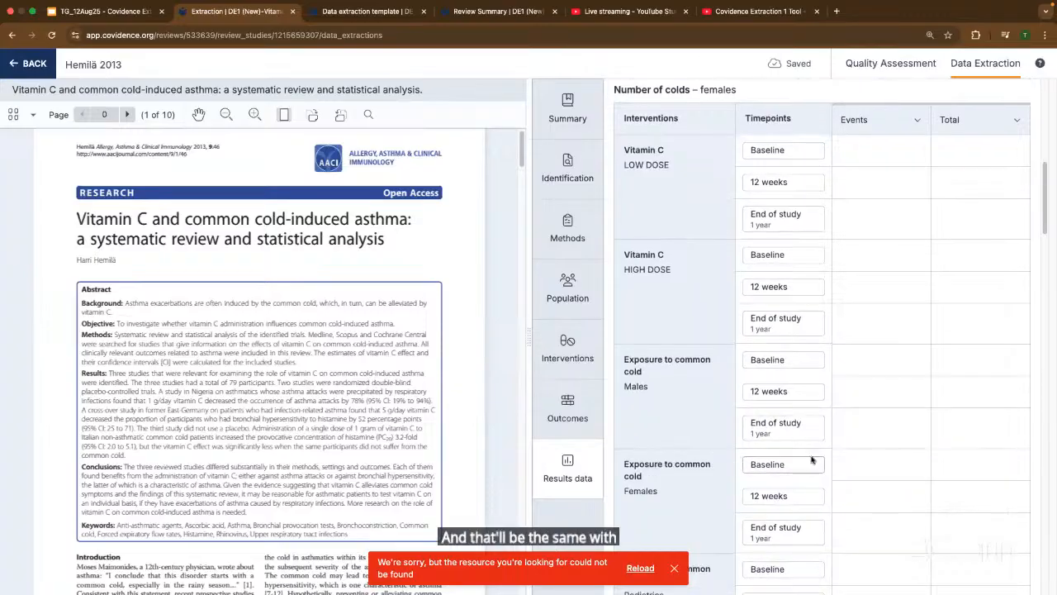
scroll(862, 357, "down", 5)
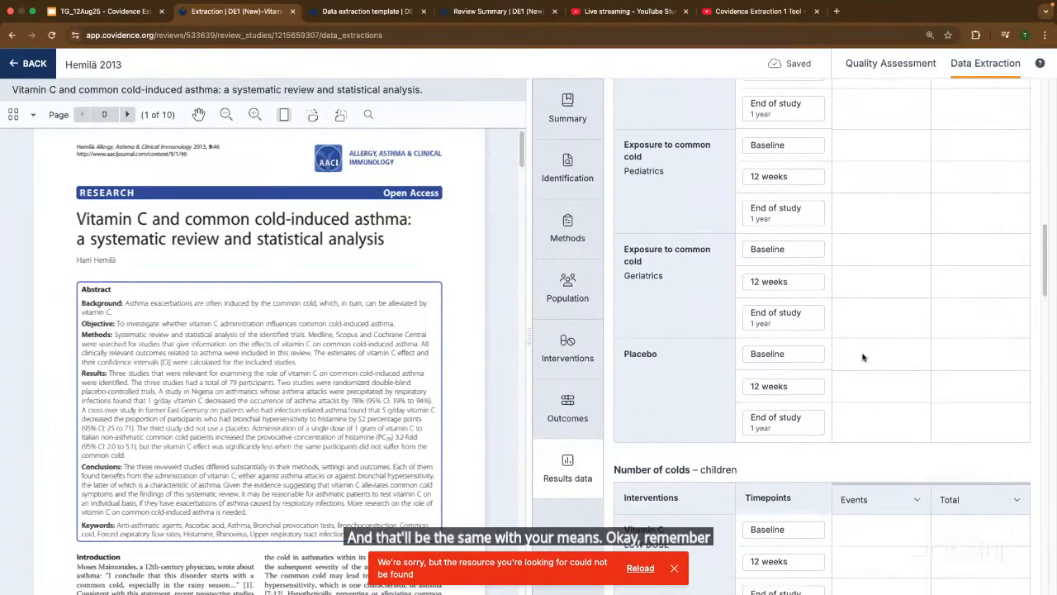
scroll(862, 357, "down", 10)
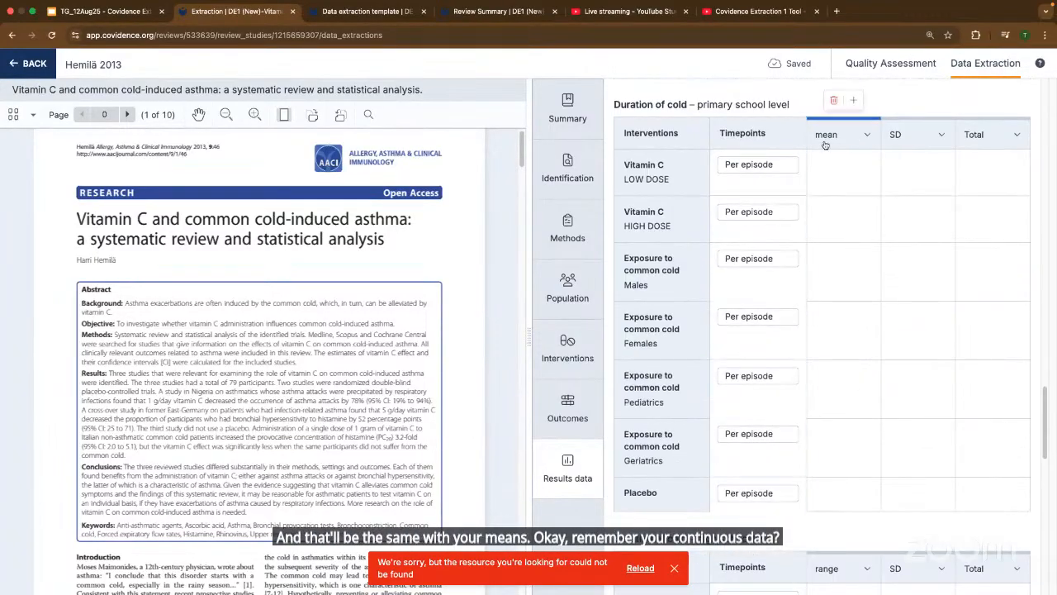
left_click(834, 139)
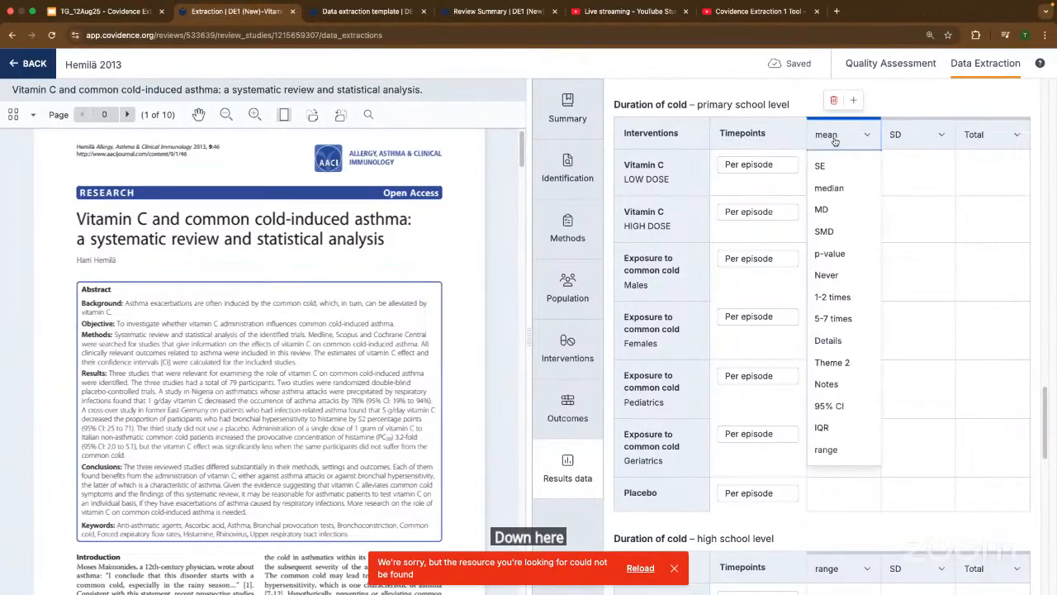
left_click(828, 188)
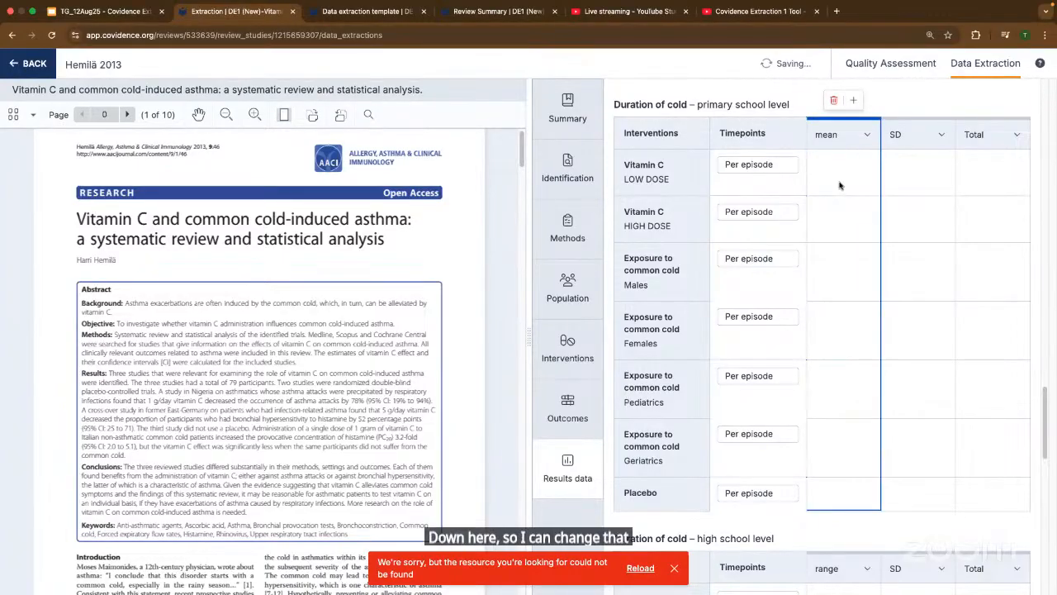
left_click(916, 134)
left_click(915, 168)
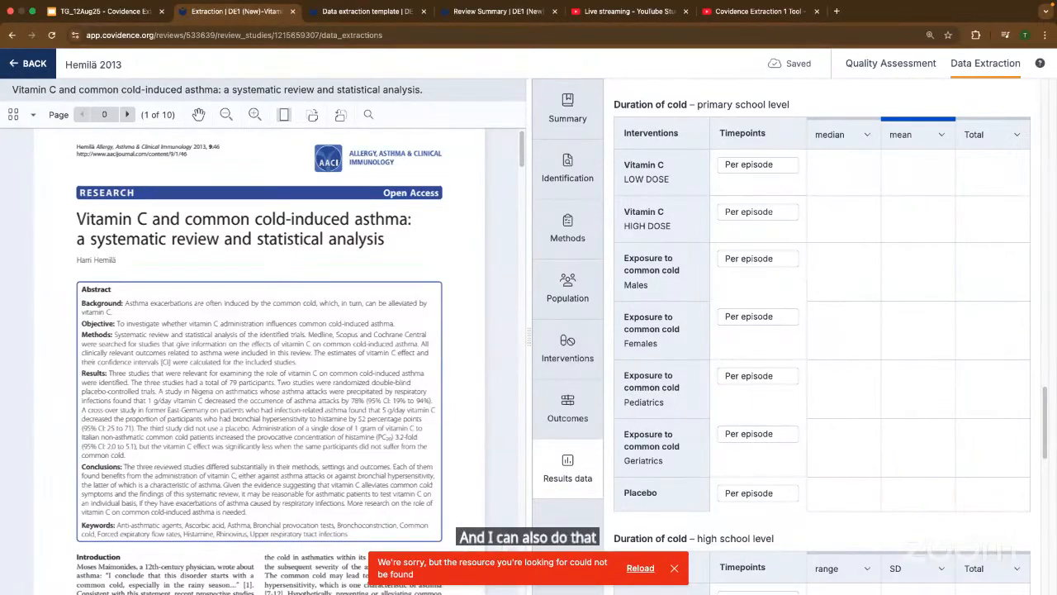
left_click(941, 134)
left_click(916, 450)
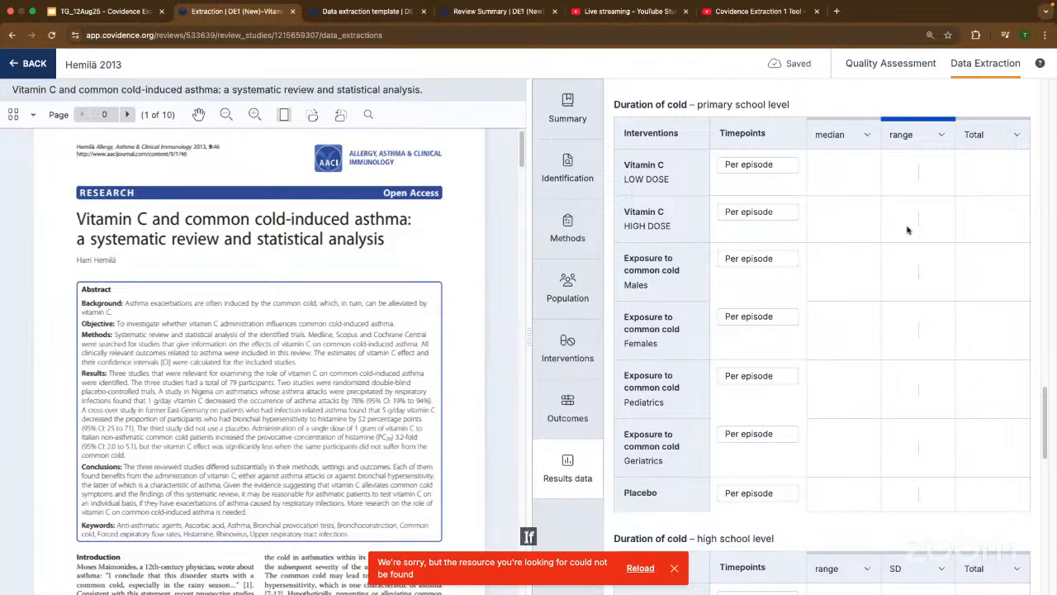
Add a Theme 2 column after Themes in the Symptoms results table.
scroll(865, 337, "down", 1)
scroll(865, 337, "down", 10)
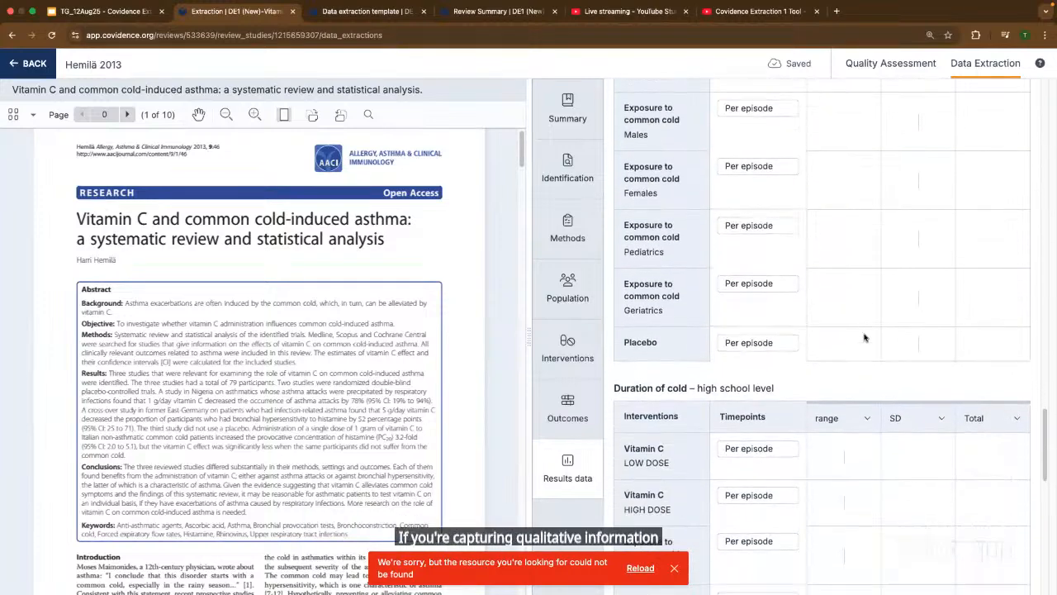
scroll(865, 333, "up", 2)
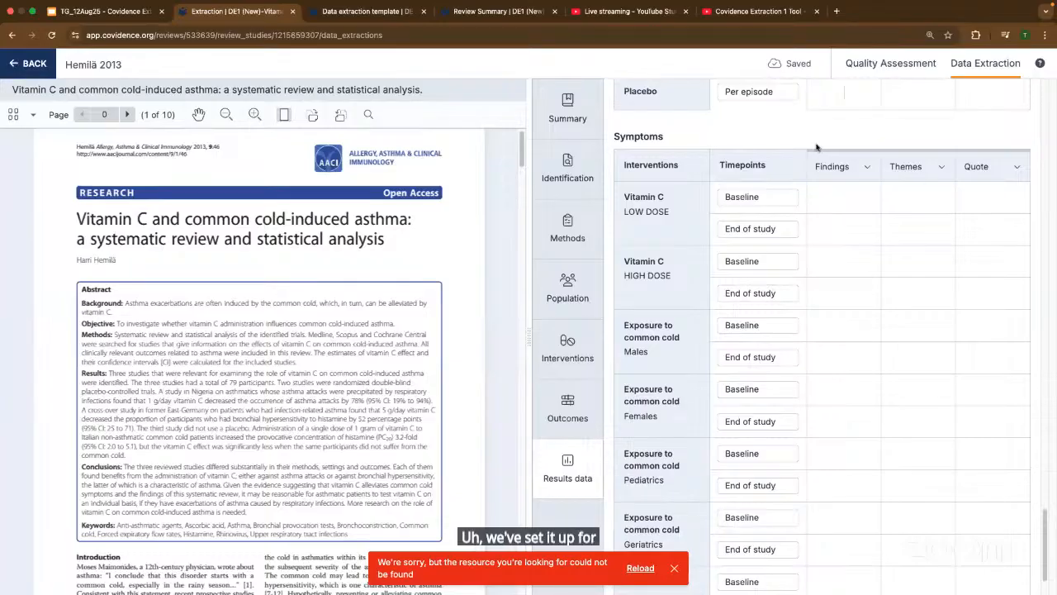
mouse_move(875, 176)
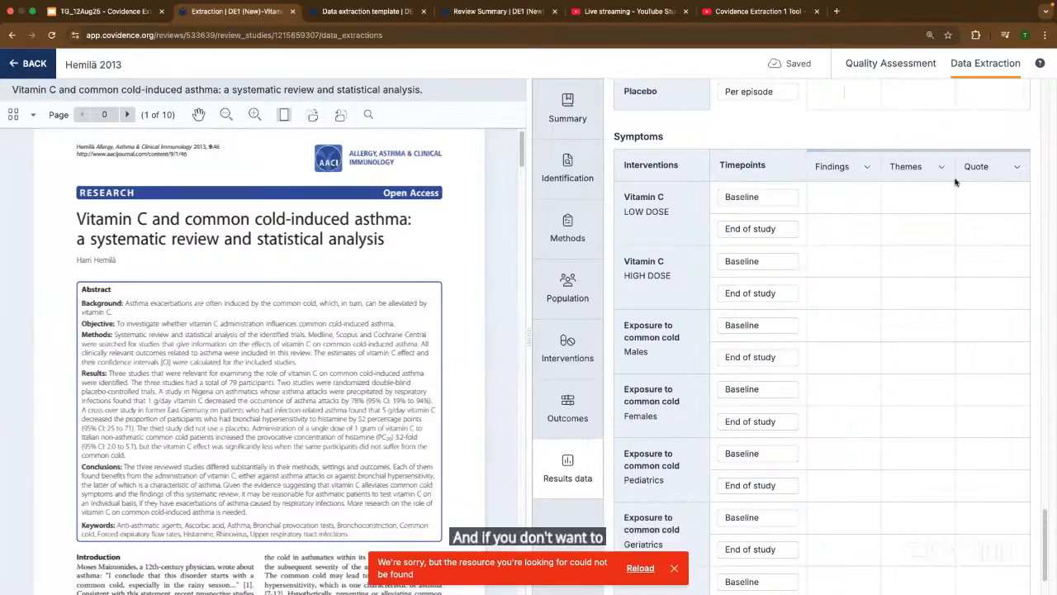
mouse_move(974, 158)
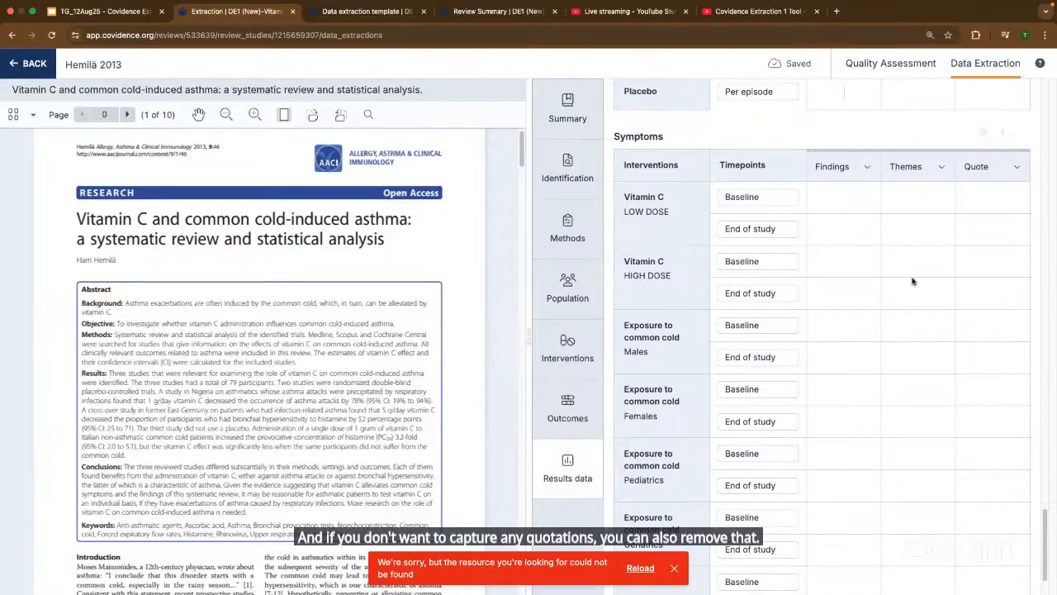
scroll(859, 363, "down", 1)
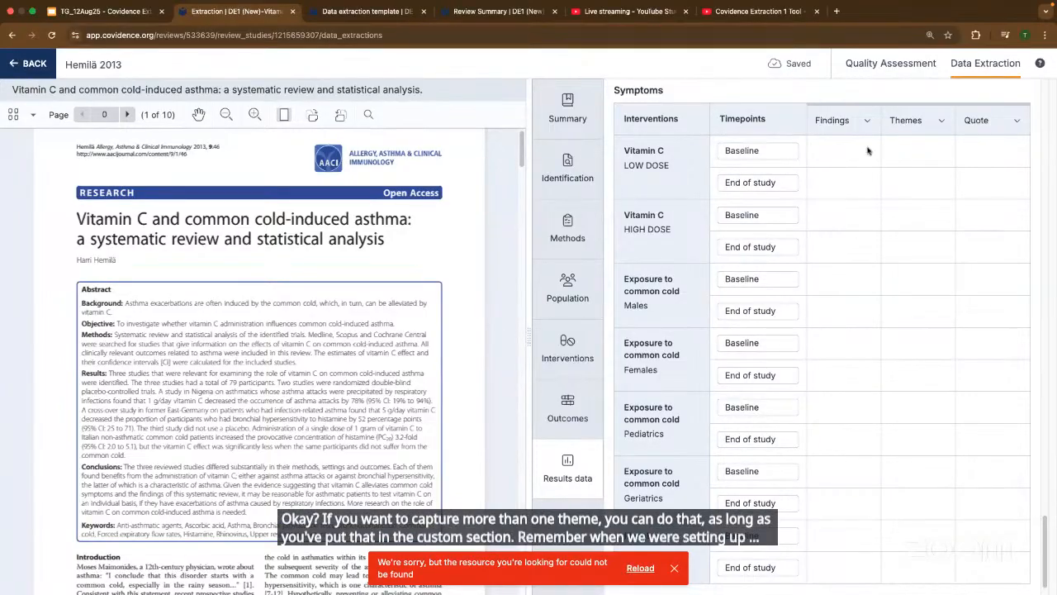
mouse_move(925, 119)
left_click(928, 86)
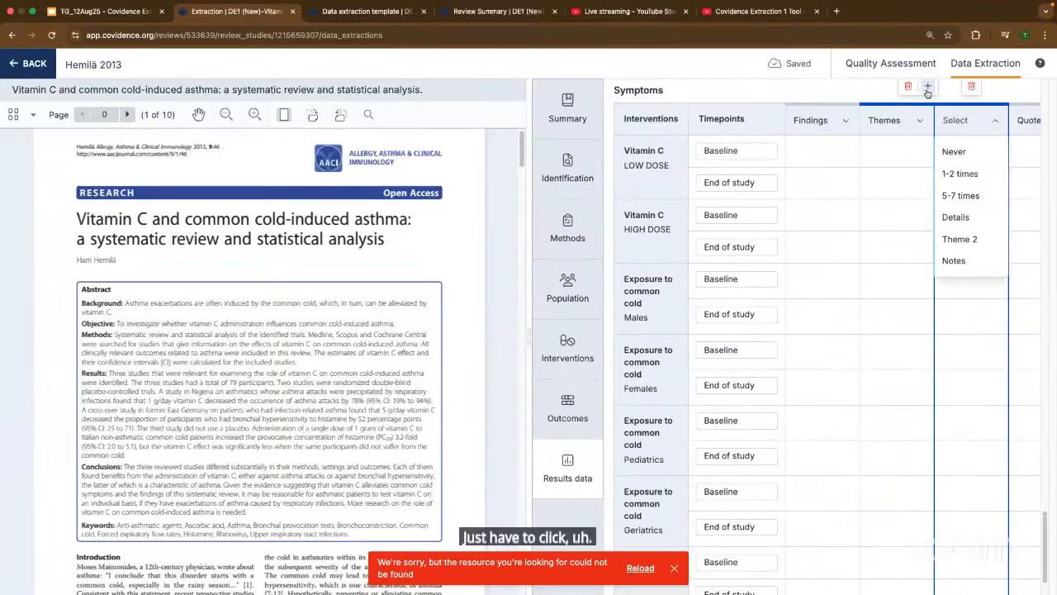
left_click(960, 238)
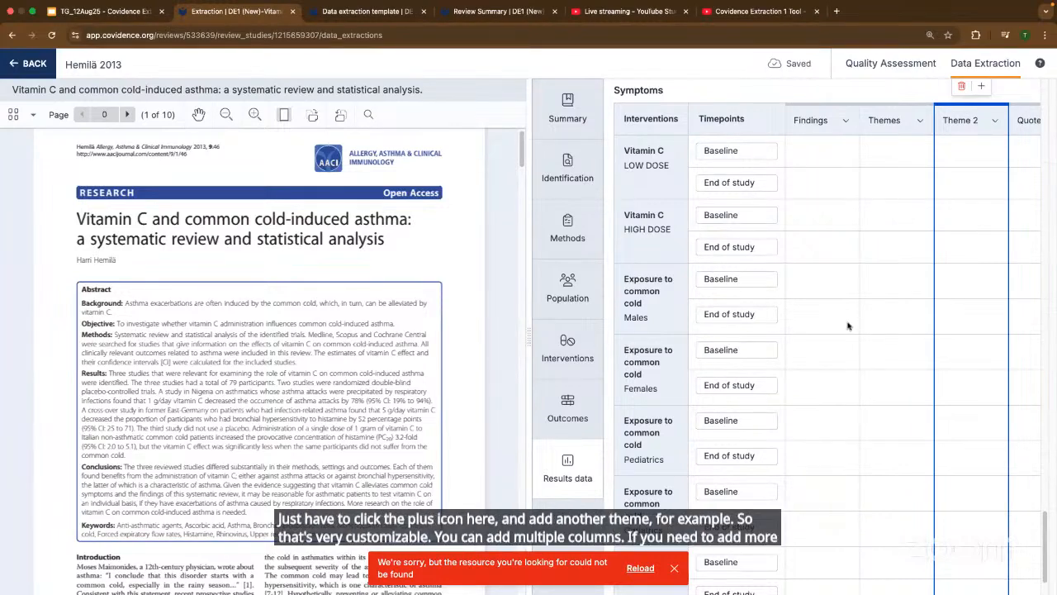
Open the Summary of the study's data extraction form and dismiss the error notification.
scroll(849, 323, "up", 20)
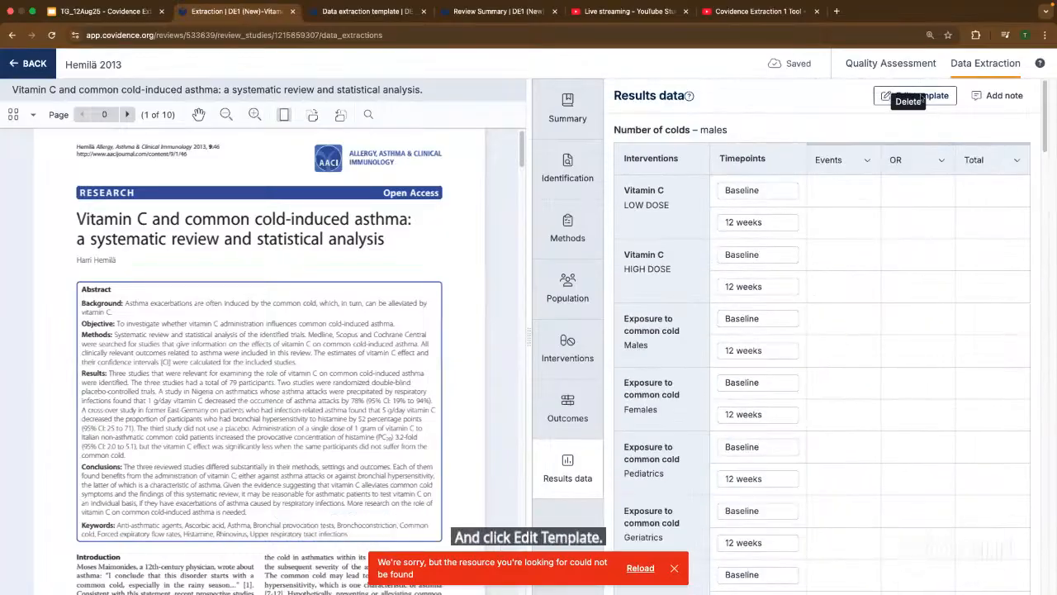
mouse_move(852, 120)
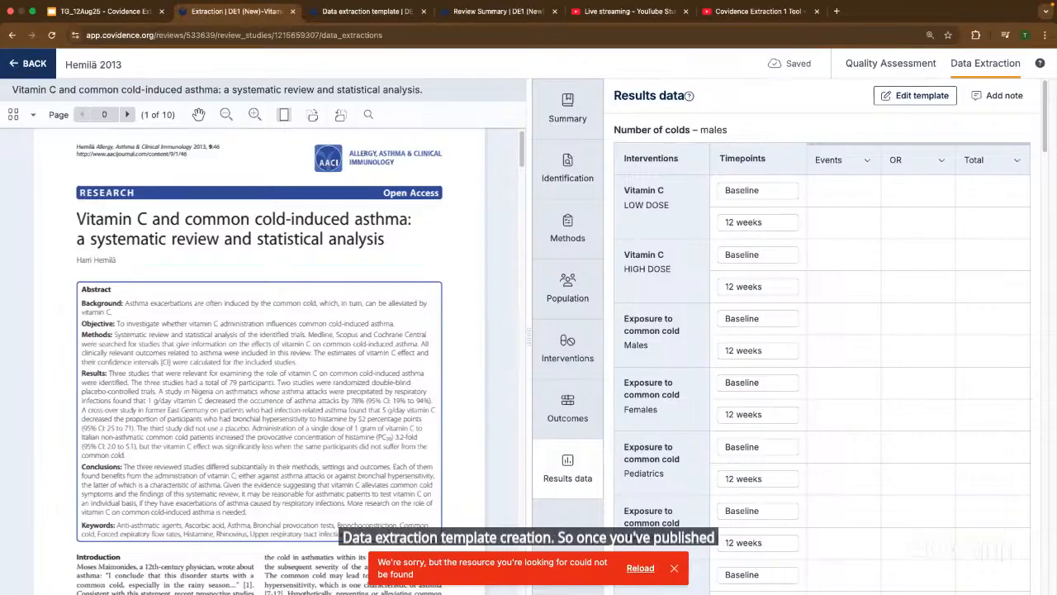
left_click(567, 124)
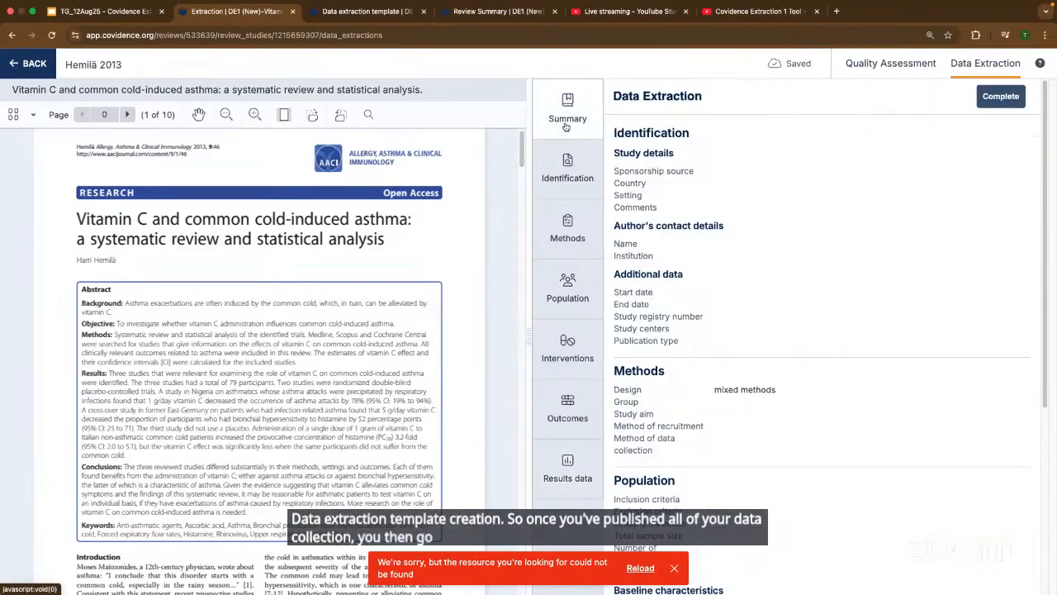
left_click(674, 567)
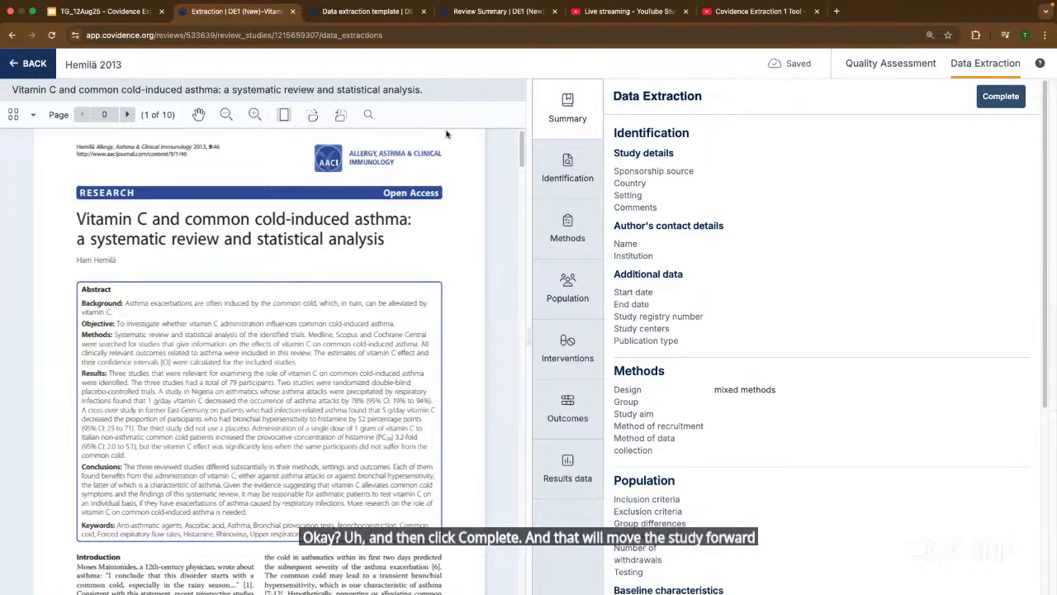
Return to the Extraction study list and continue the second reviewer's data extraction form for Carr 1981.
left_click(27, 66)
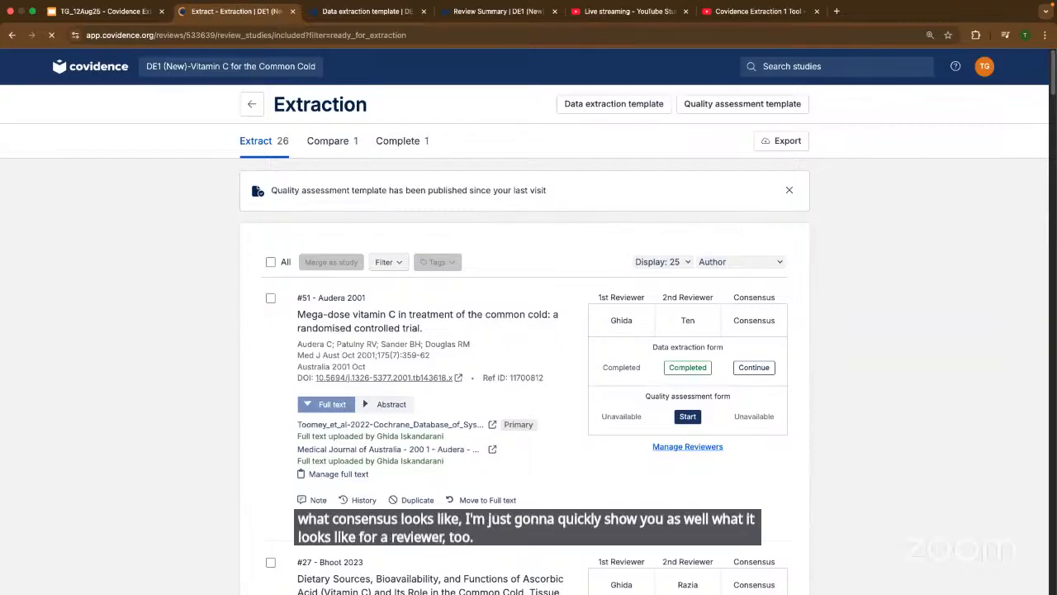
scroll(250, 351, "down", 1)
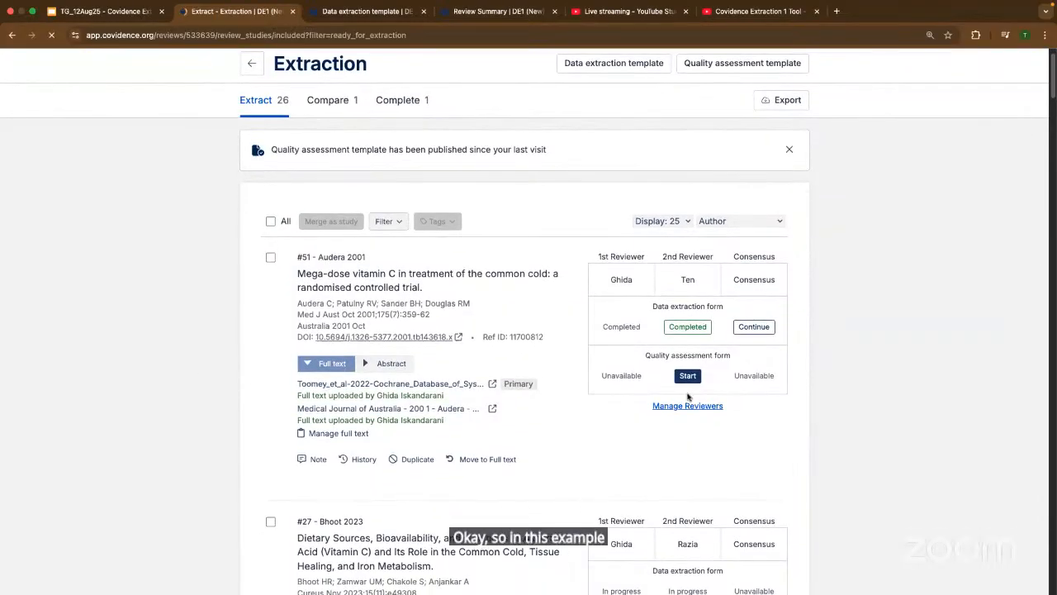
scroll(656, 461, "down", 4)
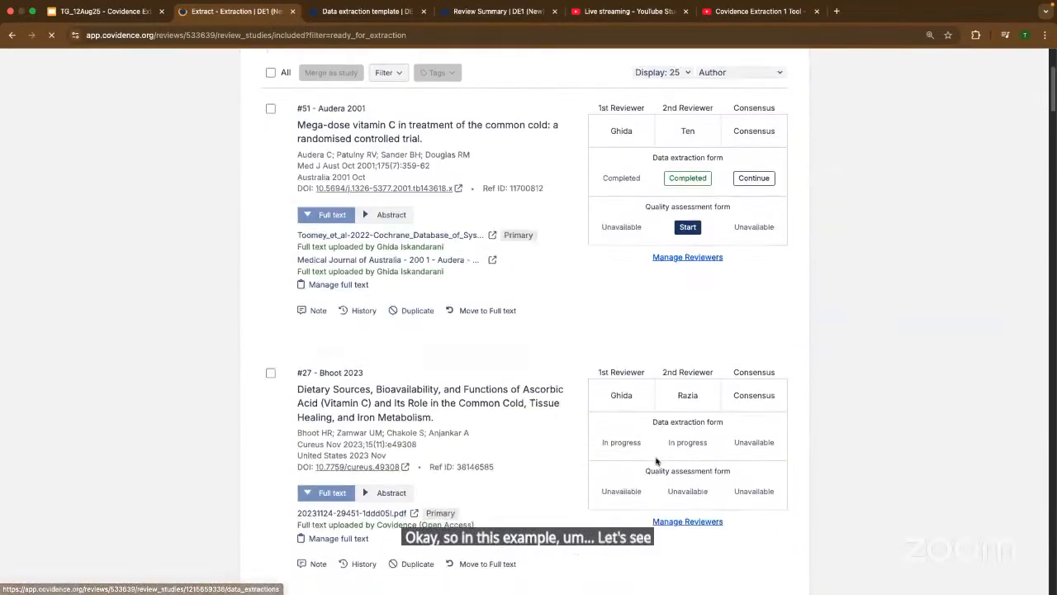
scroll(657, 461, "down", 12)
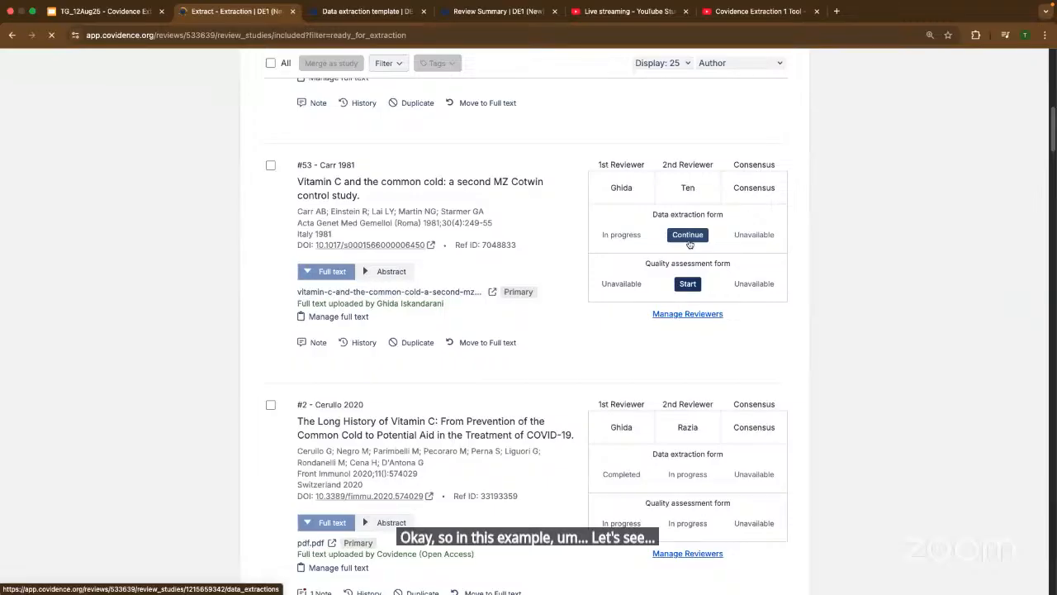
left_click(688, 235)
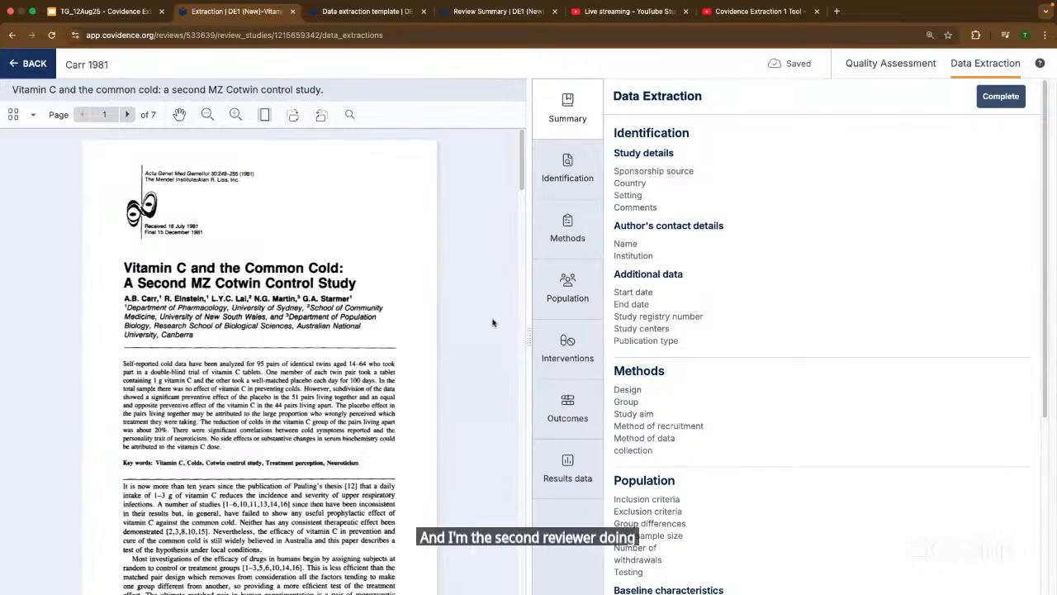
Review the Interventions, Outcomes and Results data sections of the Carr 1981 form, ending on its Summary.
left_click(570, 355)
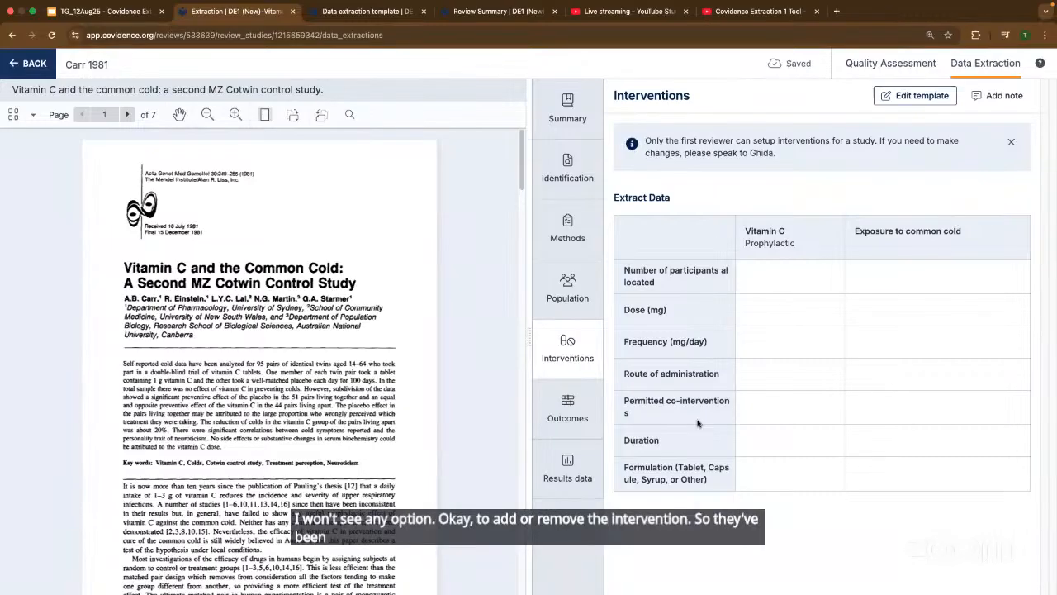
left_click_drag(750, 153, 761, 153)
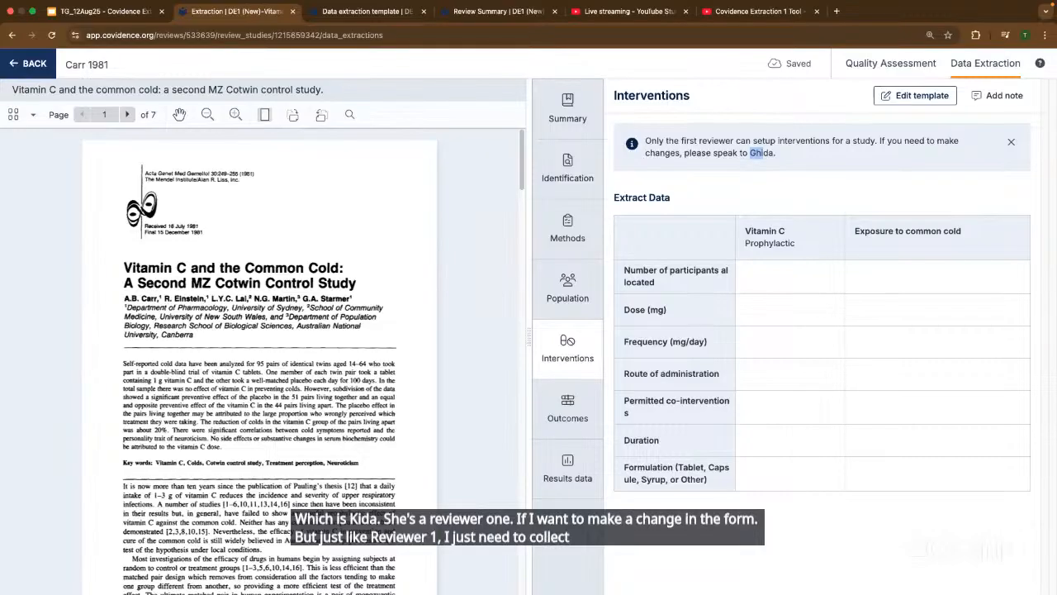
left_click(564, 413)
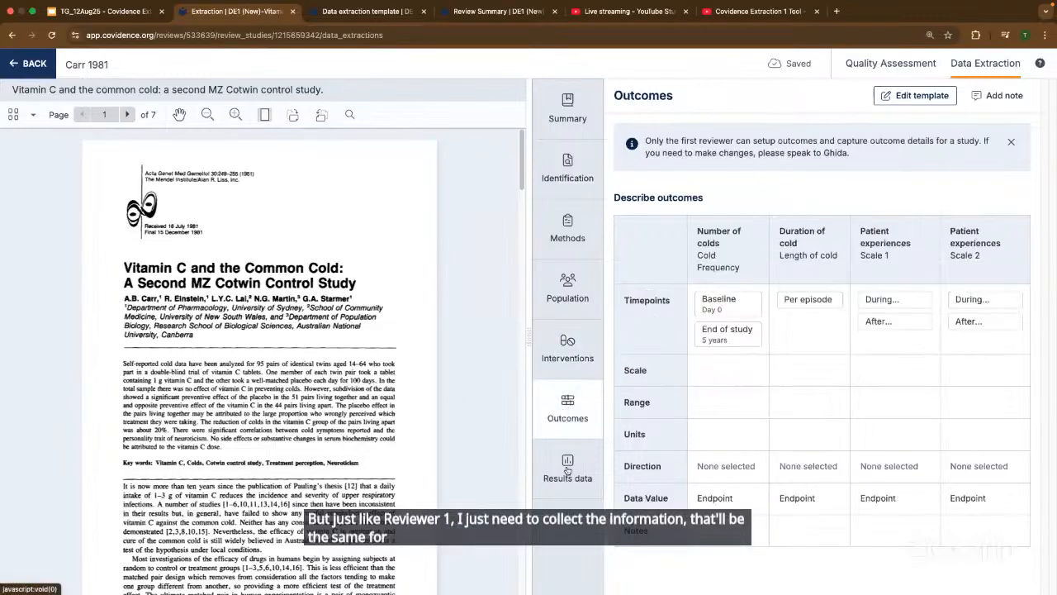
left_click(566, 471)
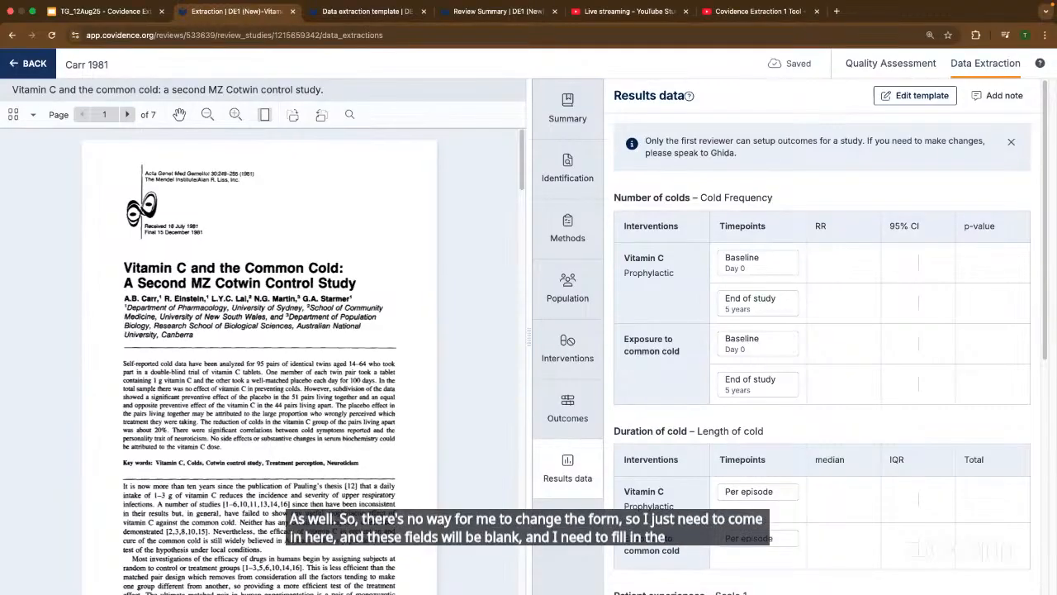
left_click(561, 110)
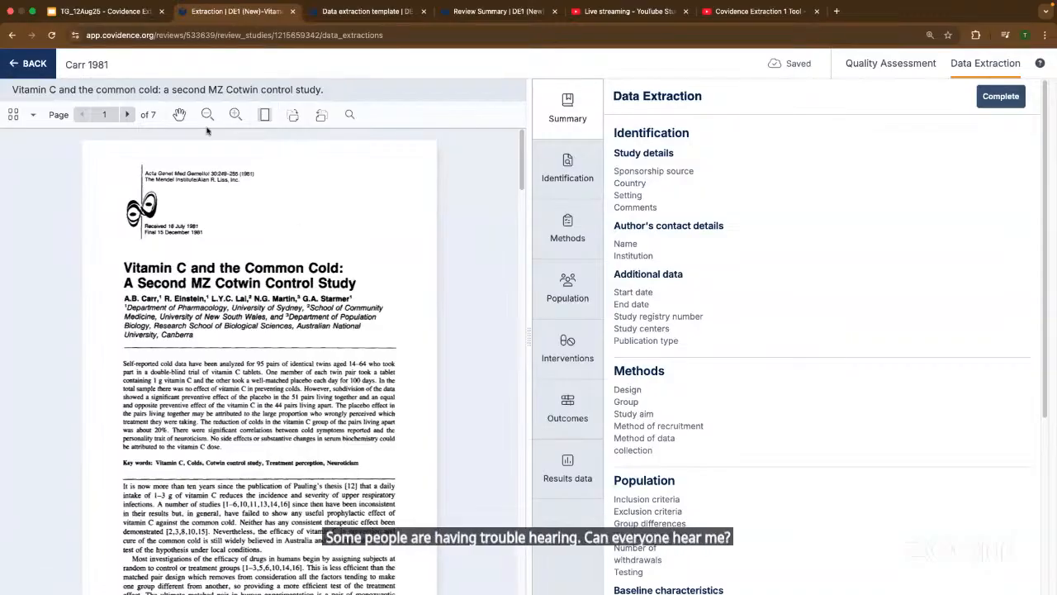
Continue the consensus comparison for Audera 2001 and accept the second reviewer's Institution entry as the consensus.
left_click(32, 72)
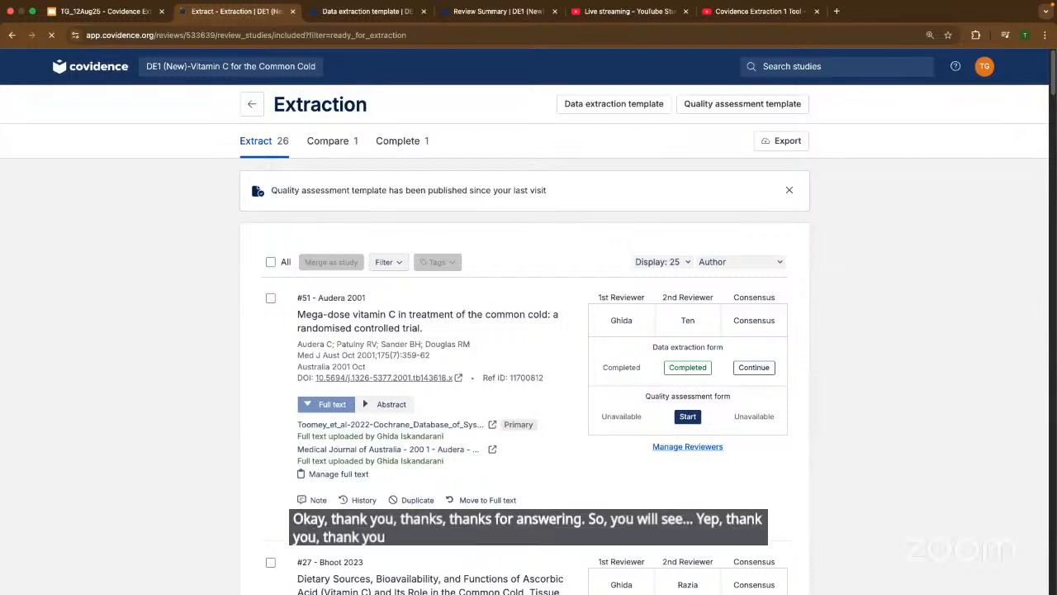
scroll(555, 446, "down", 1)
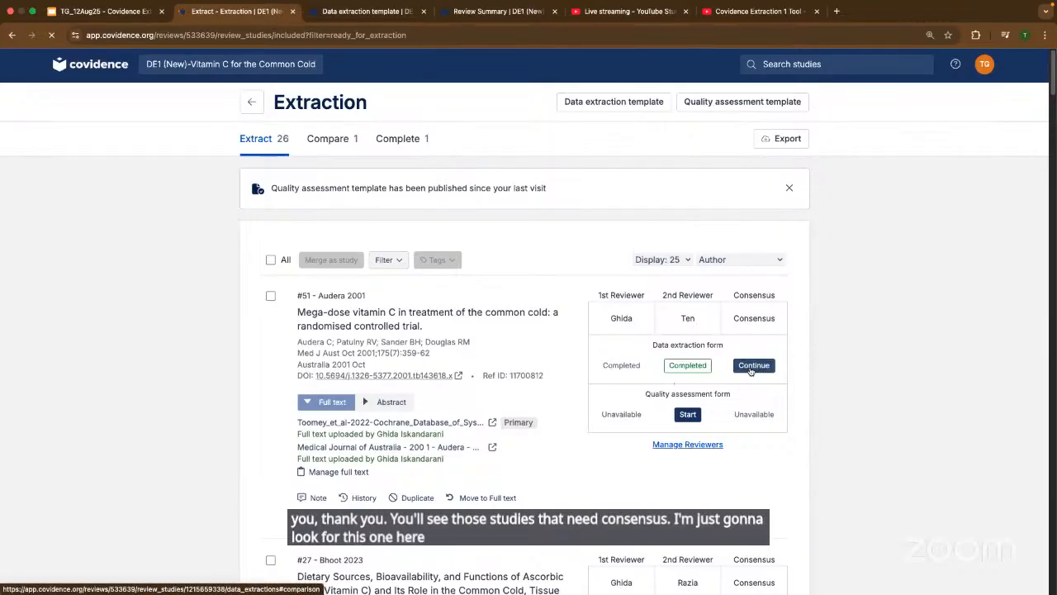
left_click(753, 365)
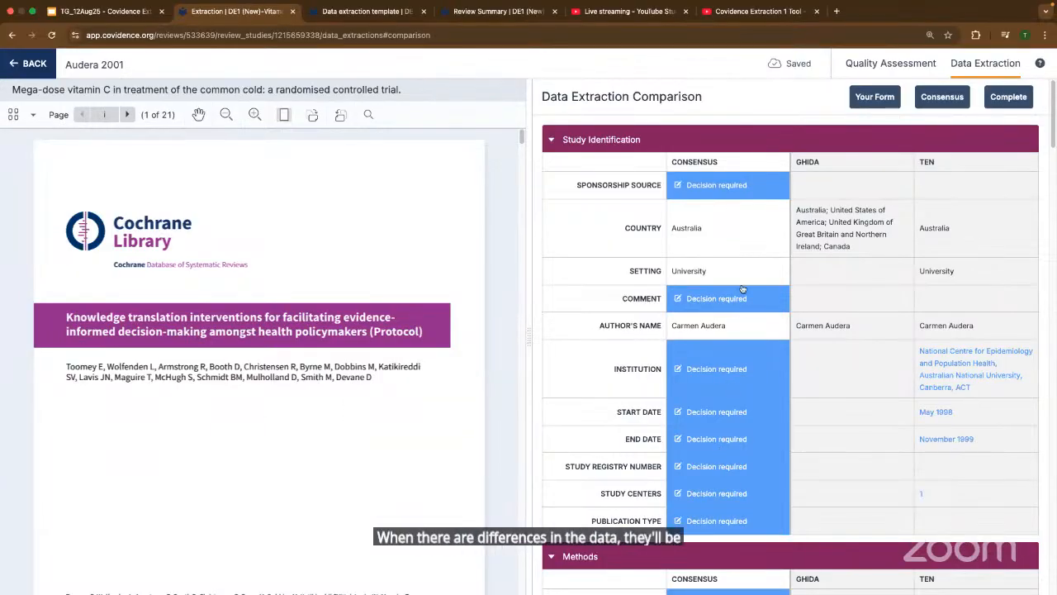
scroll(909, 388, "down", 1)
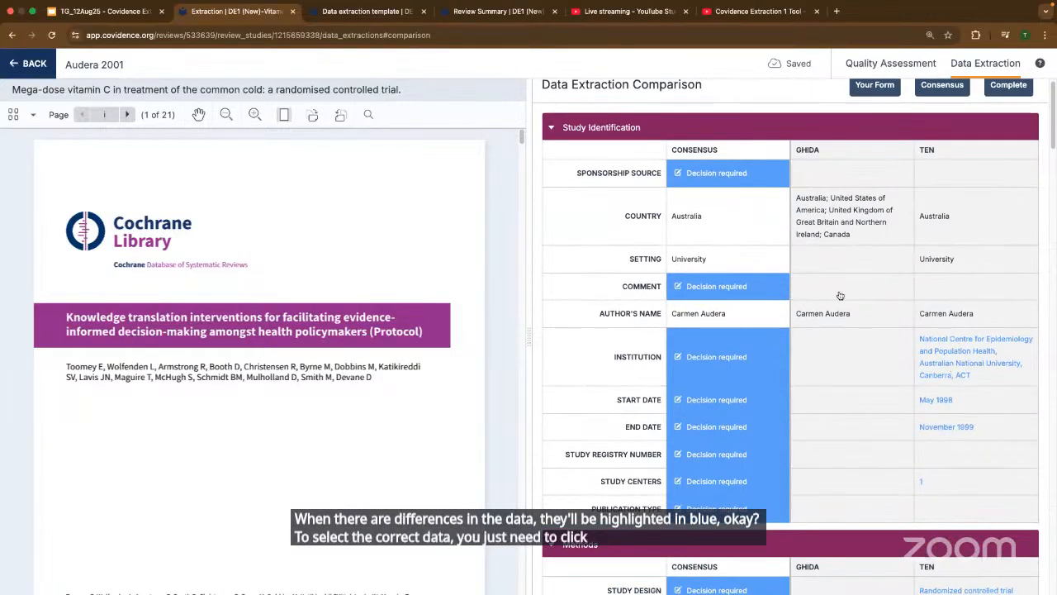
left_click(962, 376)
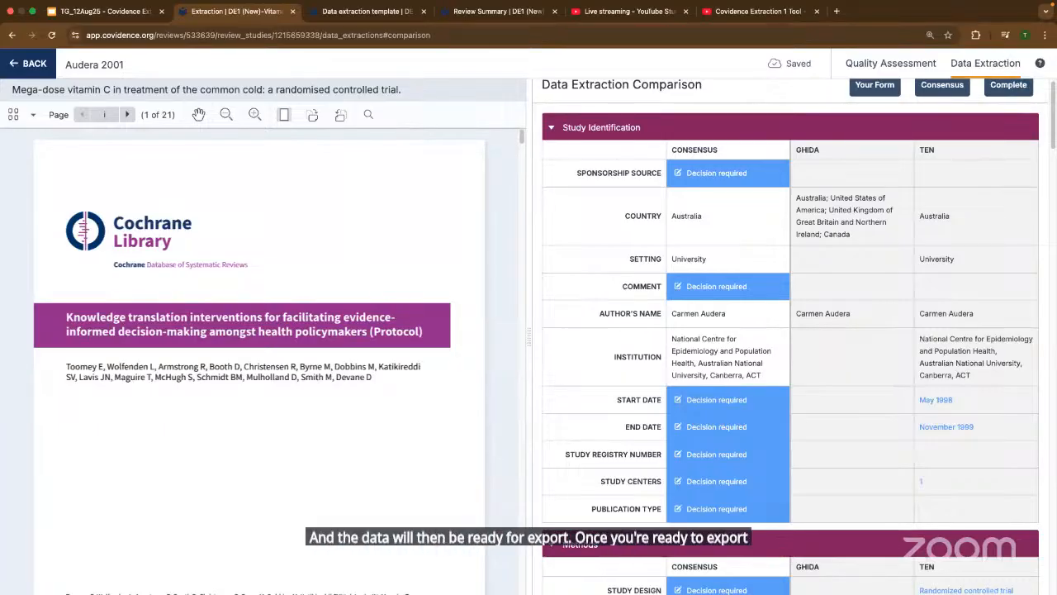
From the Review Summary, prepare a data extraction export in Sheet per study (Excel) format.
left_click(37, 66)
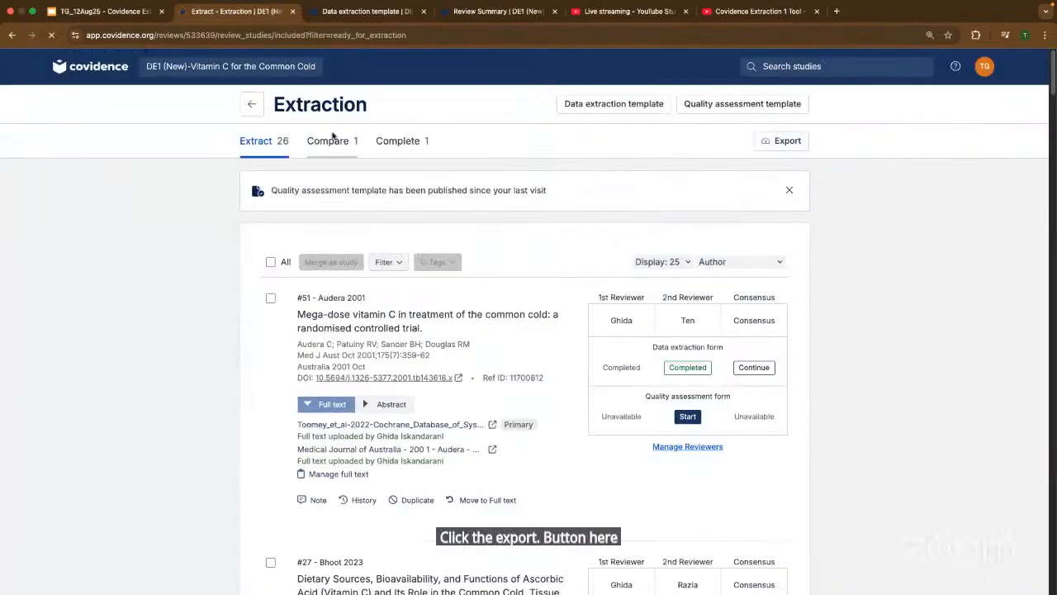
left_click(250, 104)
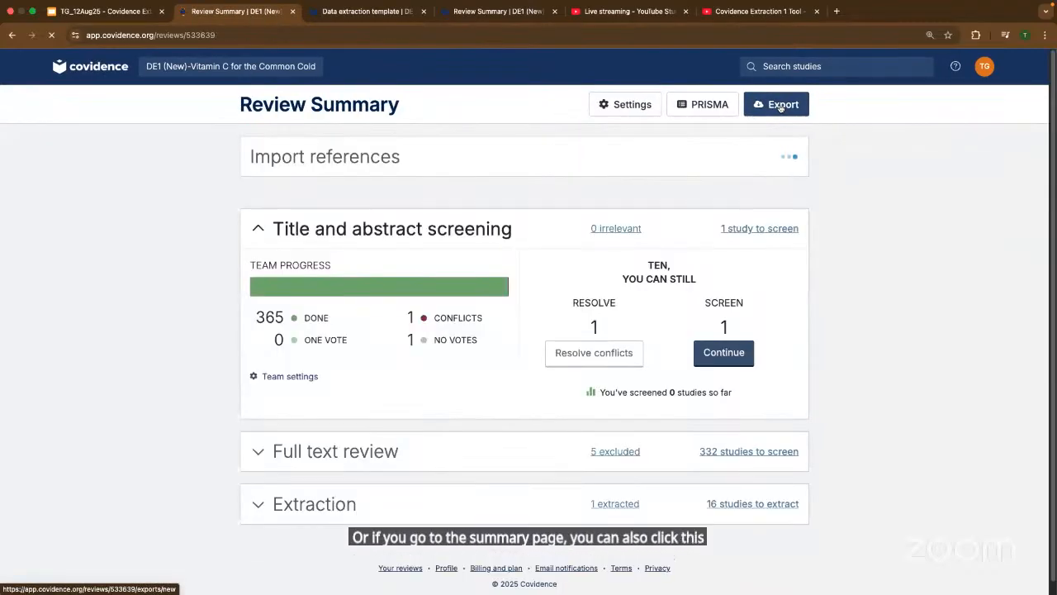
left_click(781, 105)
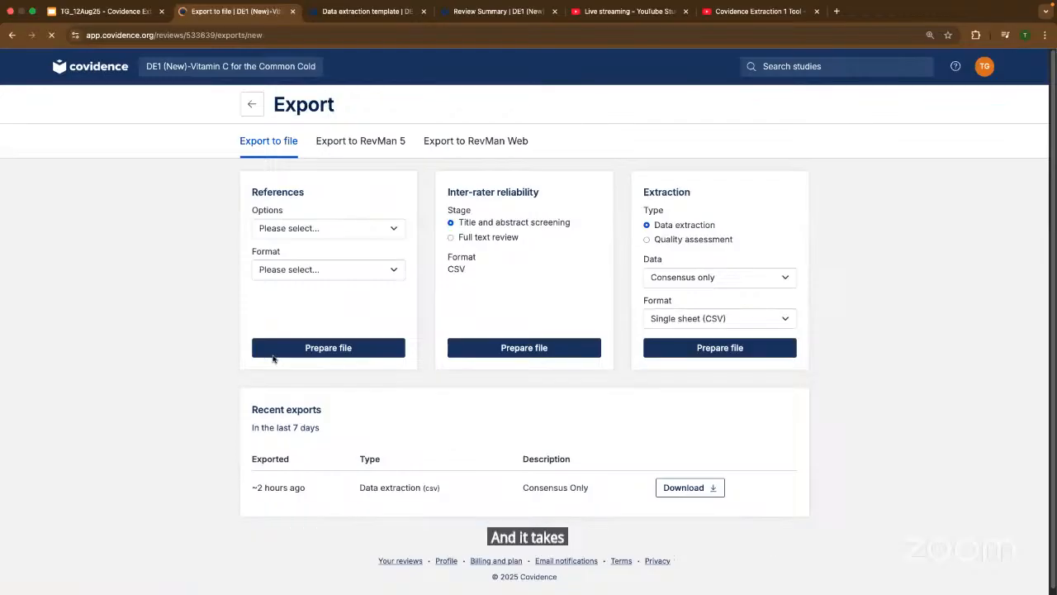
scroll(126, 443, "down", 1)
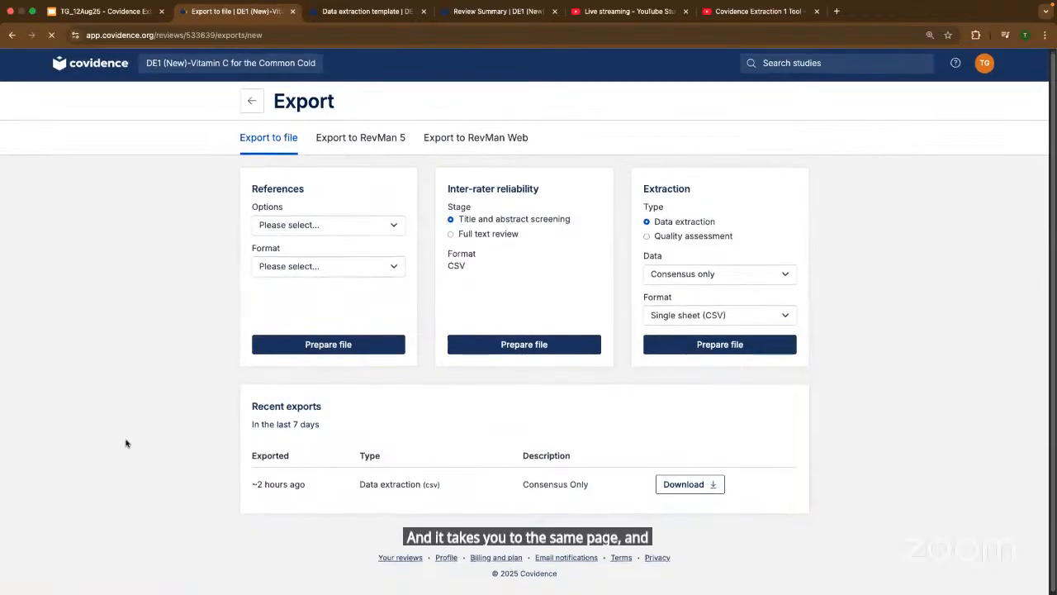
left_click(739, 314)
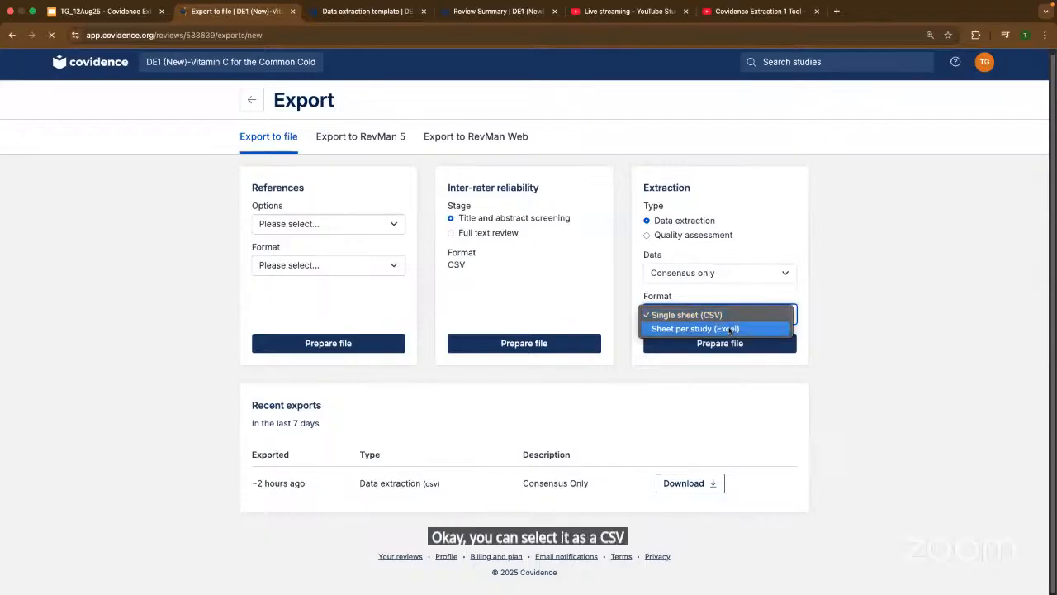
left_click(729, 329)
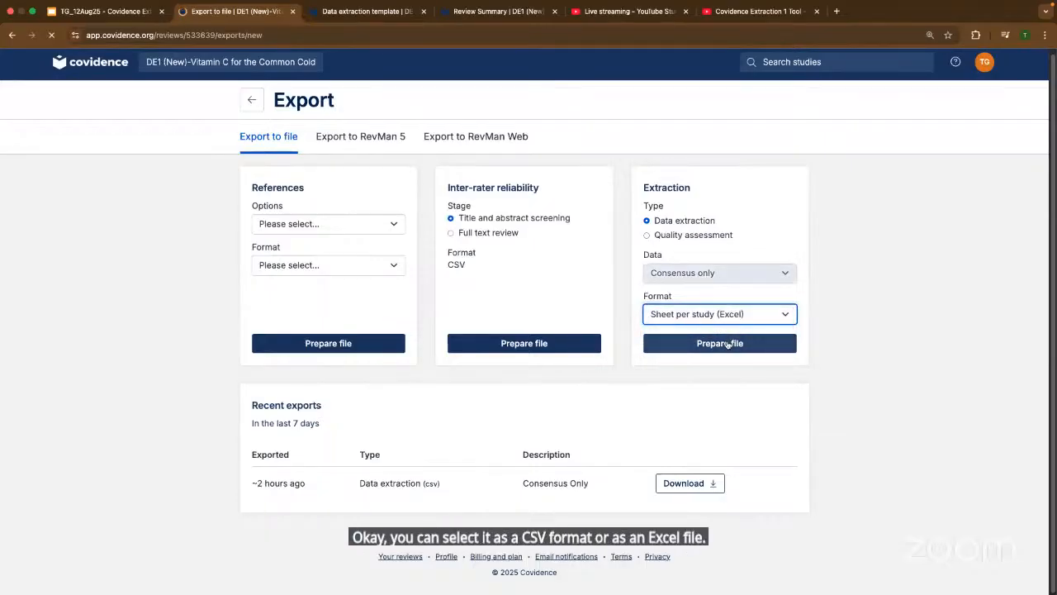
left_click(728, 343)
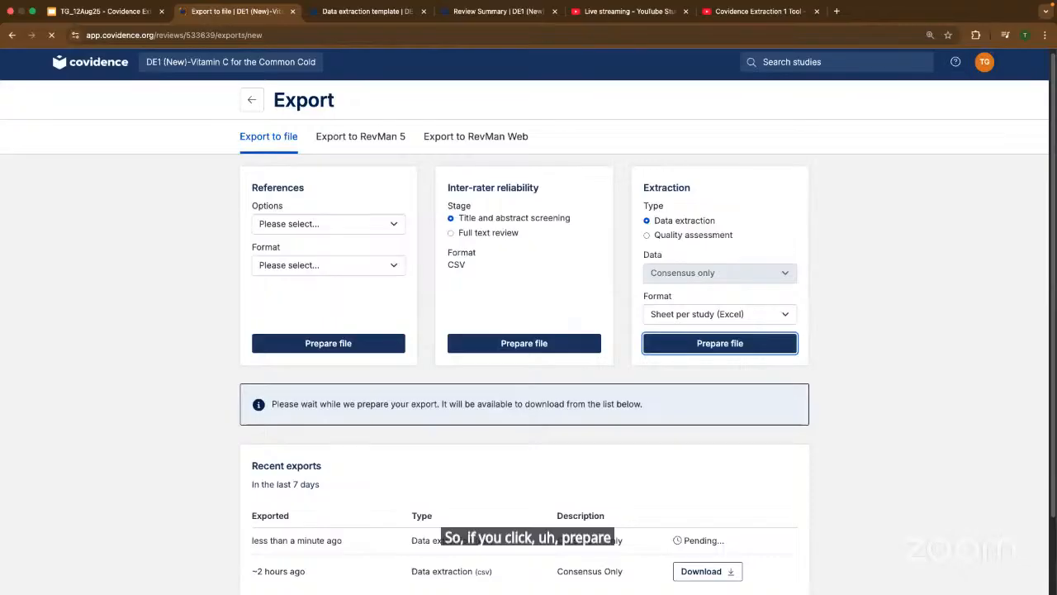
scroll(366, 460, "down", 2)
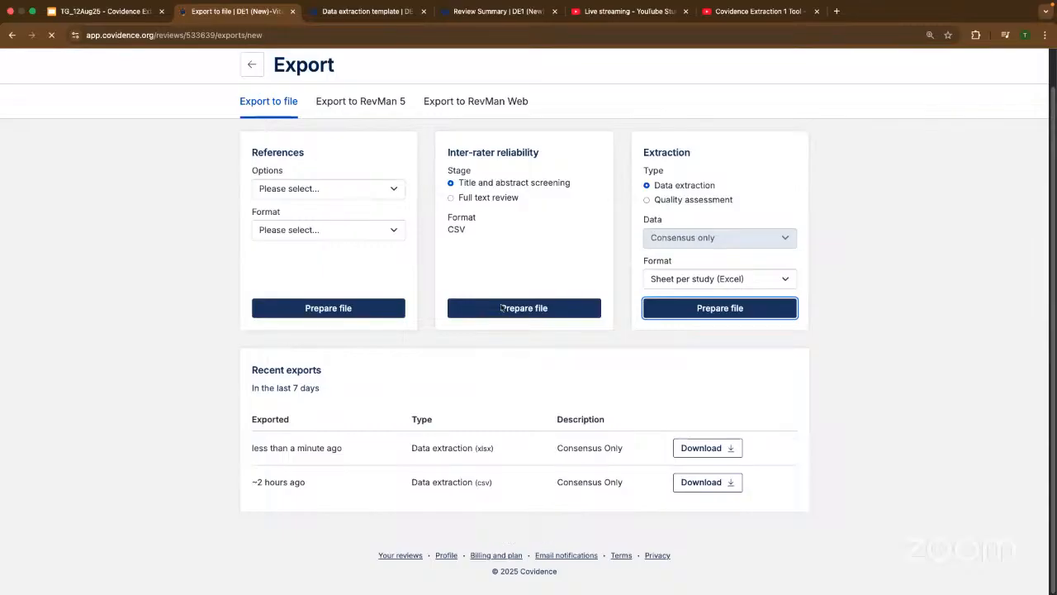
Switch to the Covidence Extraction 1 tool slides in Google Slides and start the slideshow from the Extraction 1 Key Features slide.
left_click(138, 15)
scroll(45, 453, "down", 3)
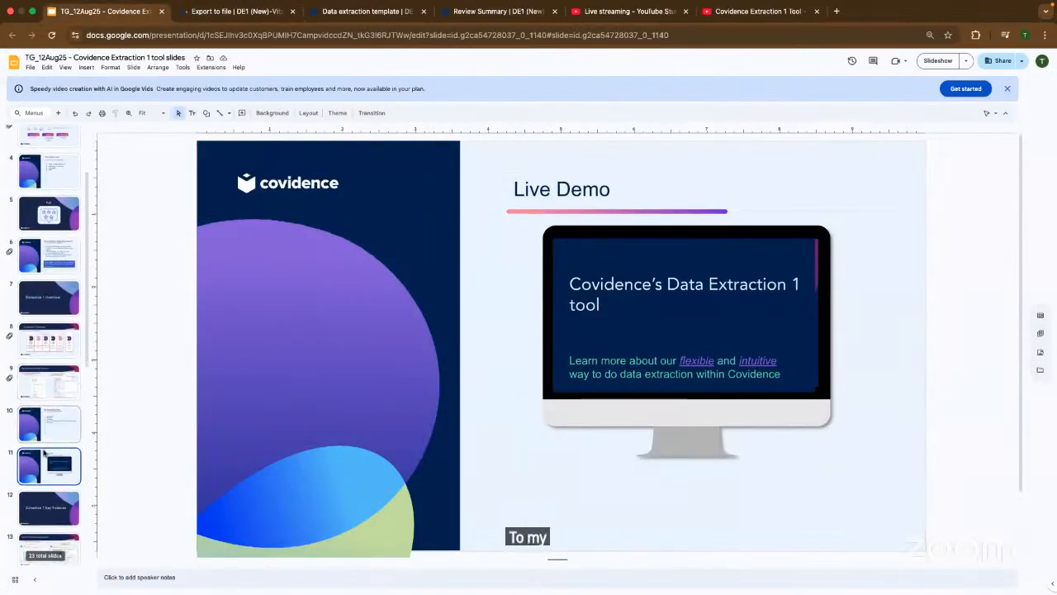
scroll(44, 452, "down", 2)
left_click(77, 442)
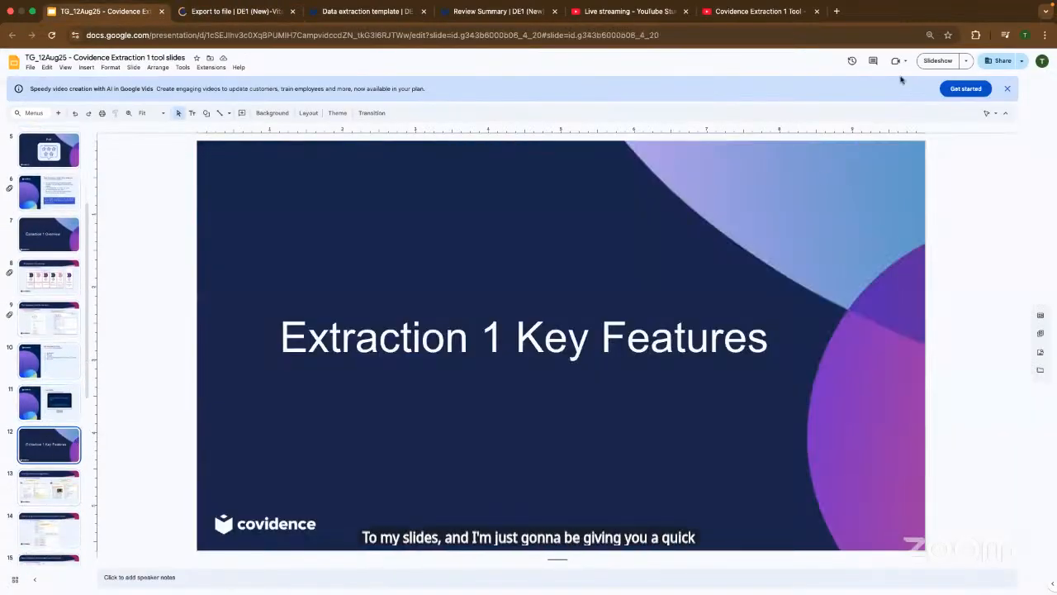
left_click(921, 60)
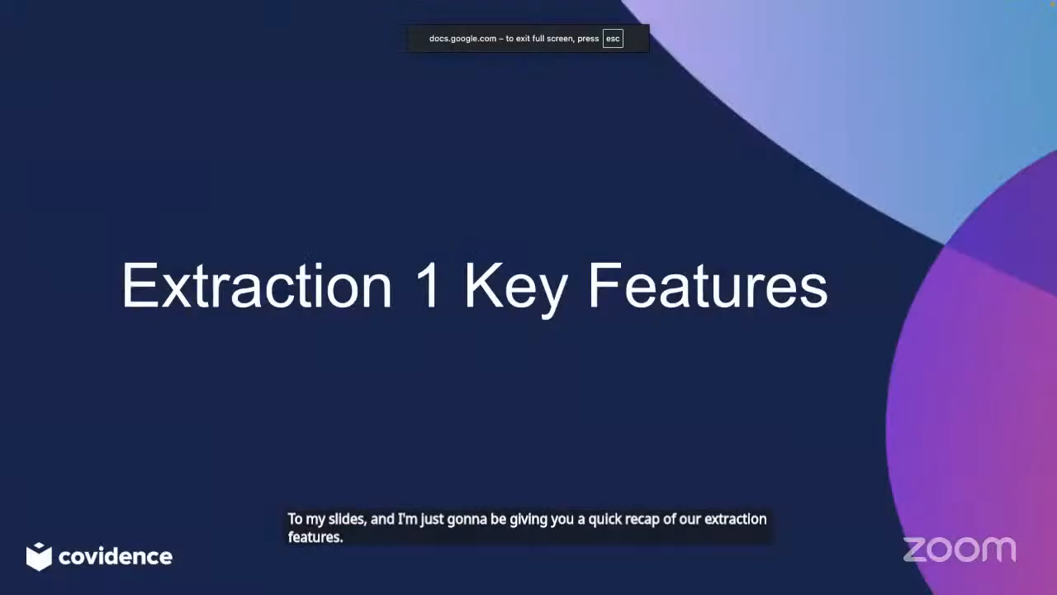
left_click(819, 412)
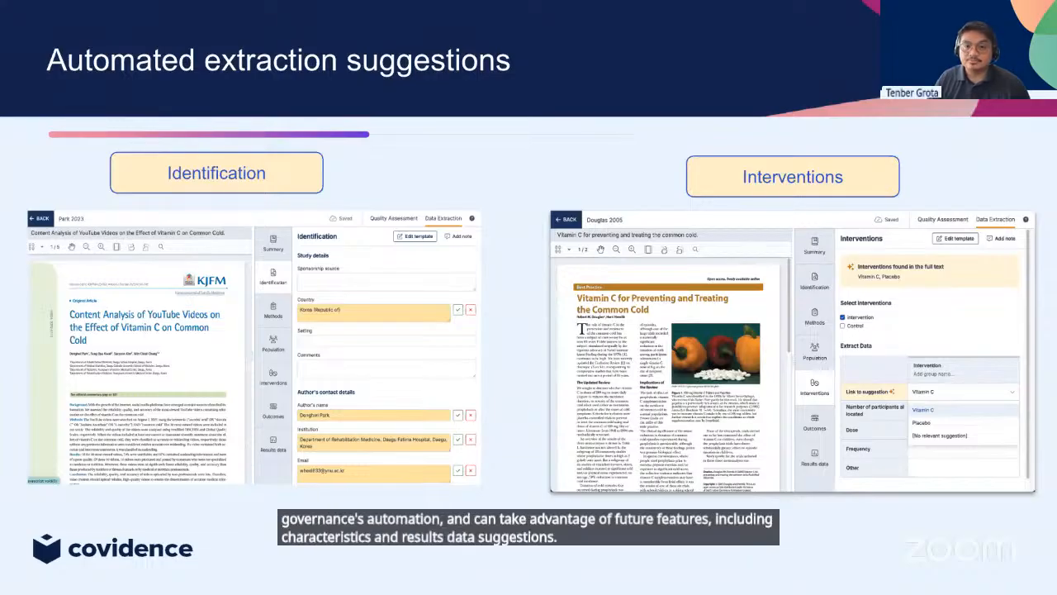
left_click(756, 453)
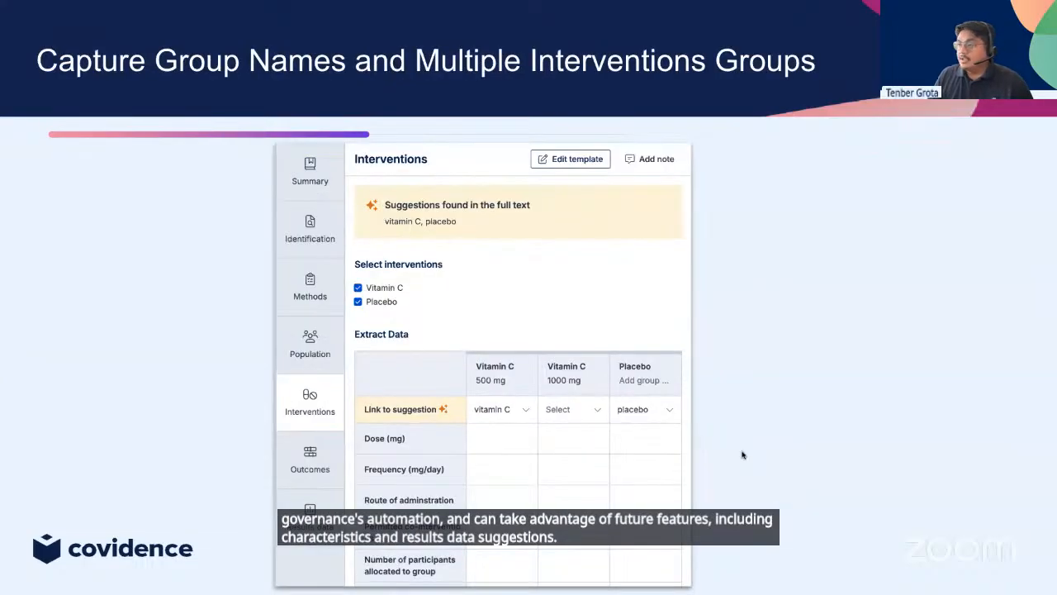
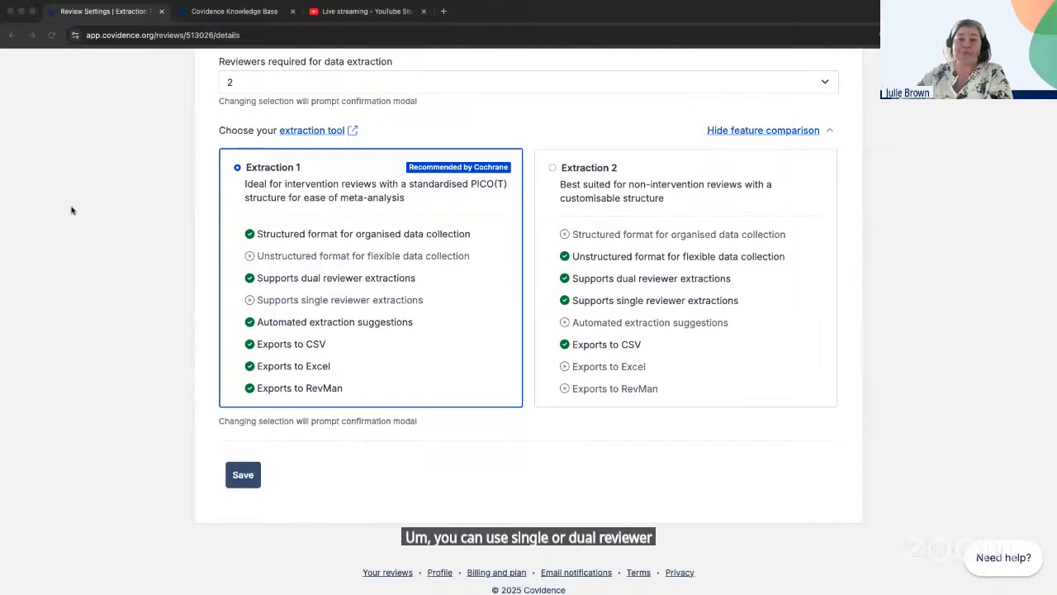
Leave the settings of the Extraction 1 Demo (published) review and look over its Review Summary.
scroll(71, 210, "up", 3)
scroll(71, 209, "up", 4)
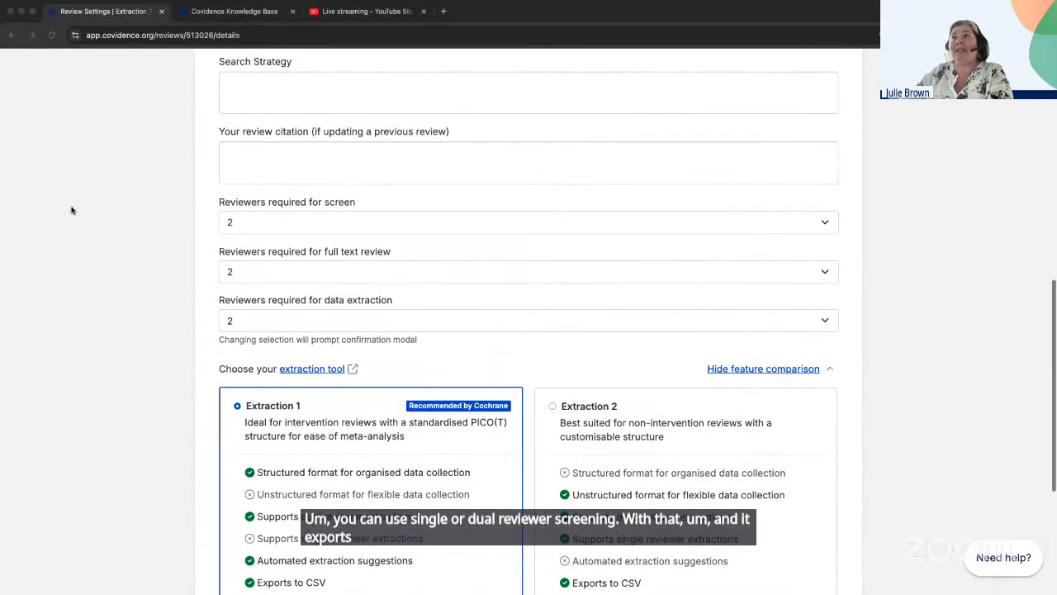
scroll(71, 210, "up", 5)
scroll(71, 209, "up", 10)
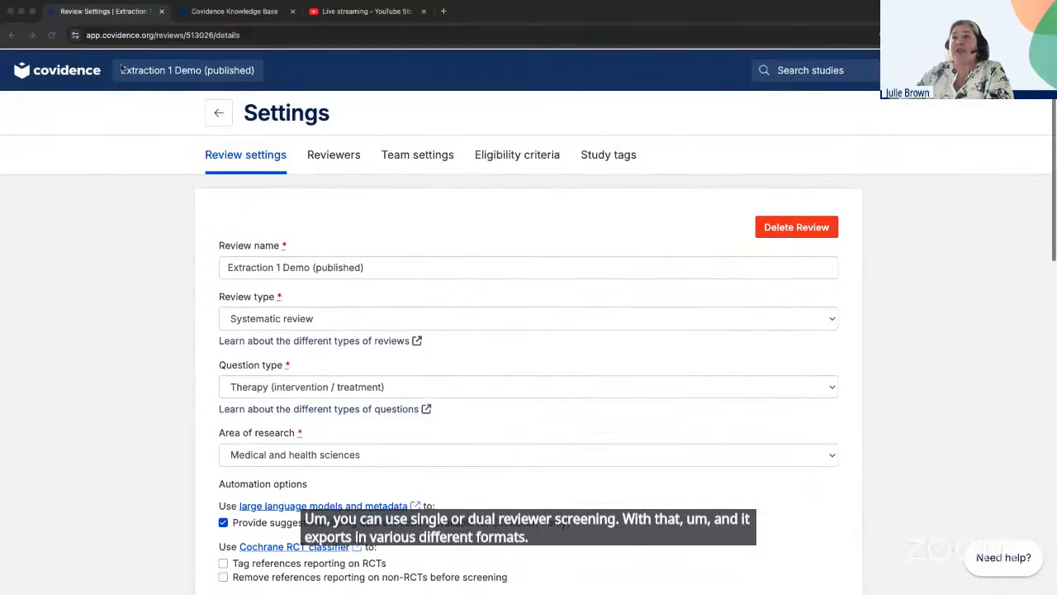
left_click(221, 112)
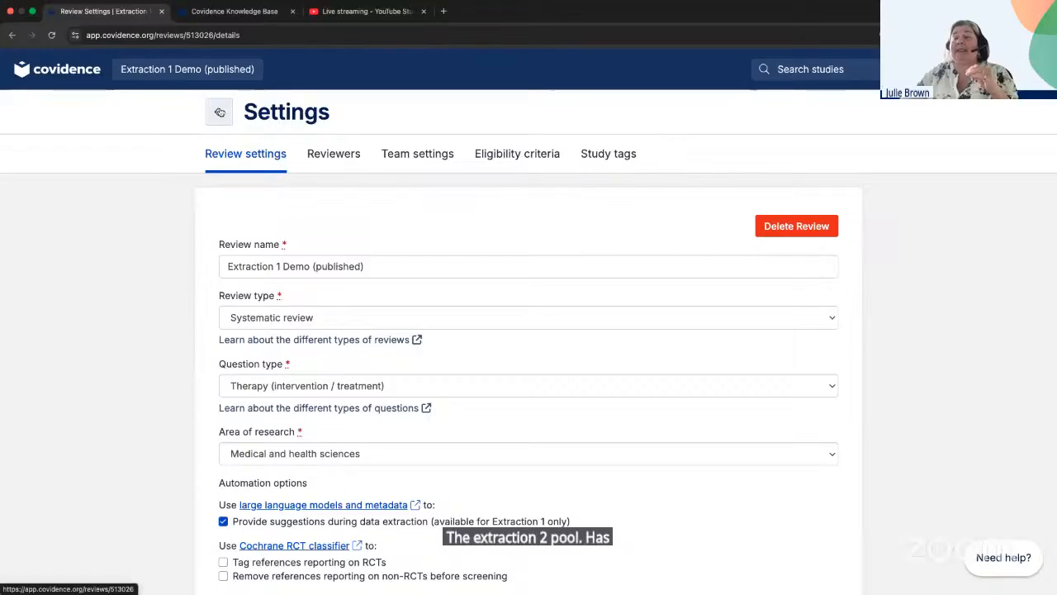
left_click(220, 111)
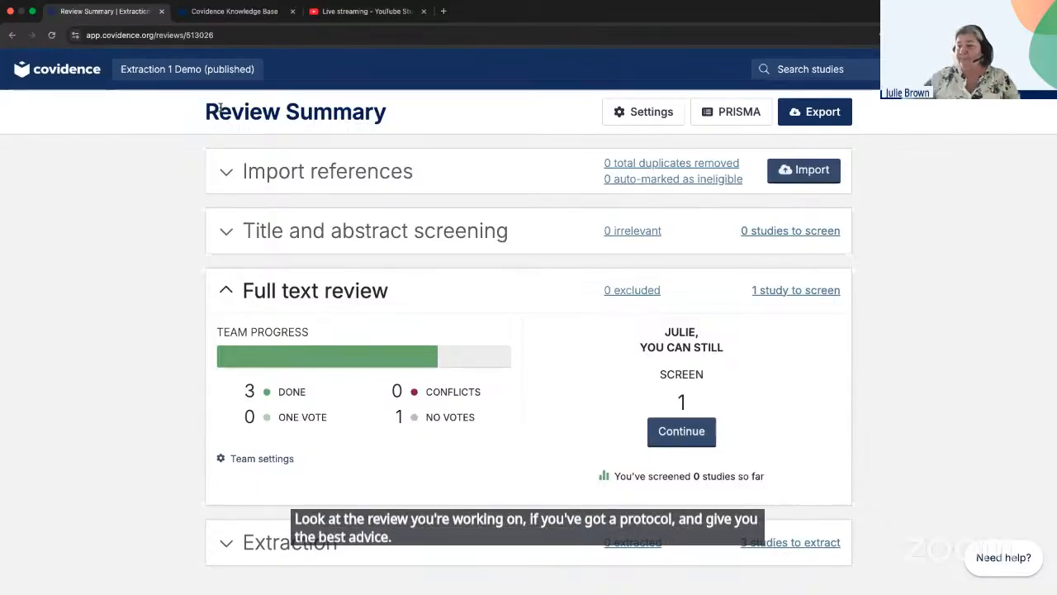
scroll(220, 108, "down", 1)
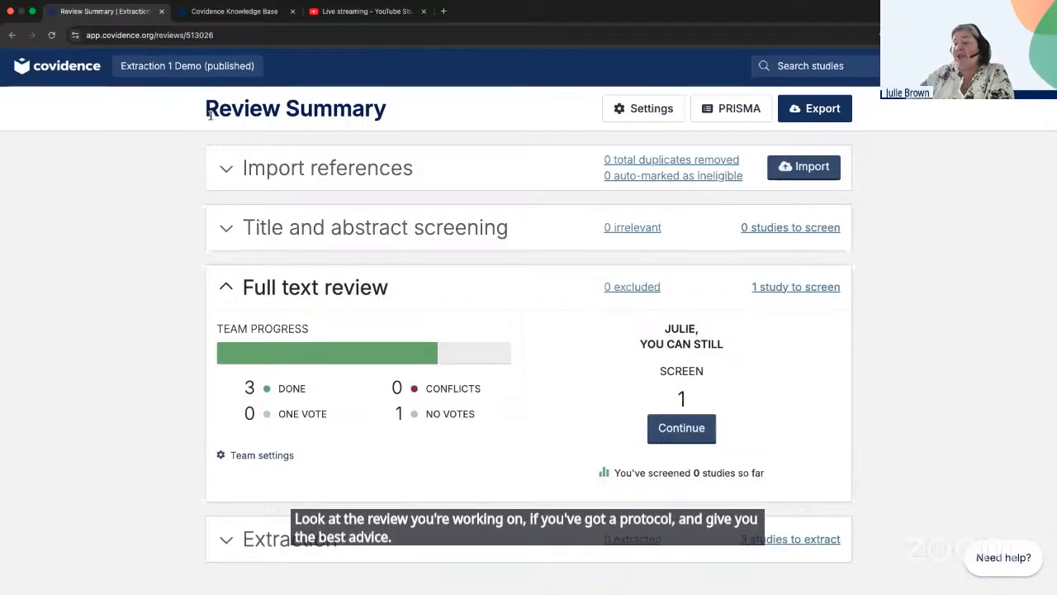
scroll(156, 193, "down", 2)
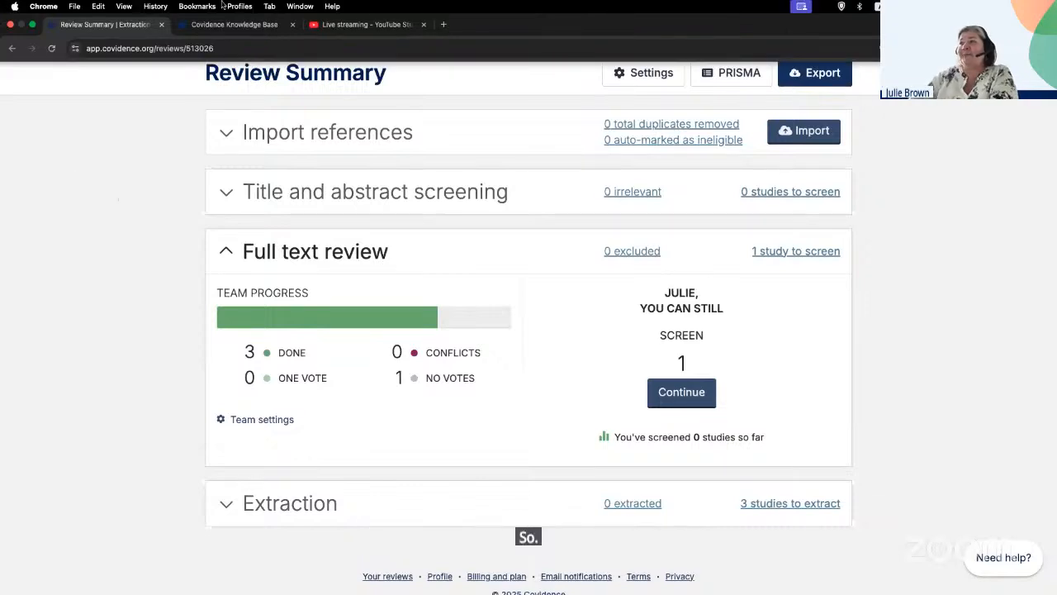
Open the review's data extraction template from the Extraction stage and expand the Interventions section.
left_click(795, 509)
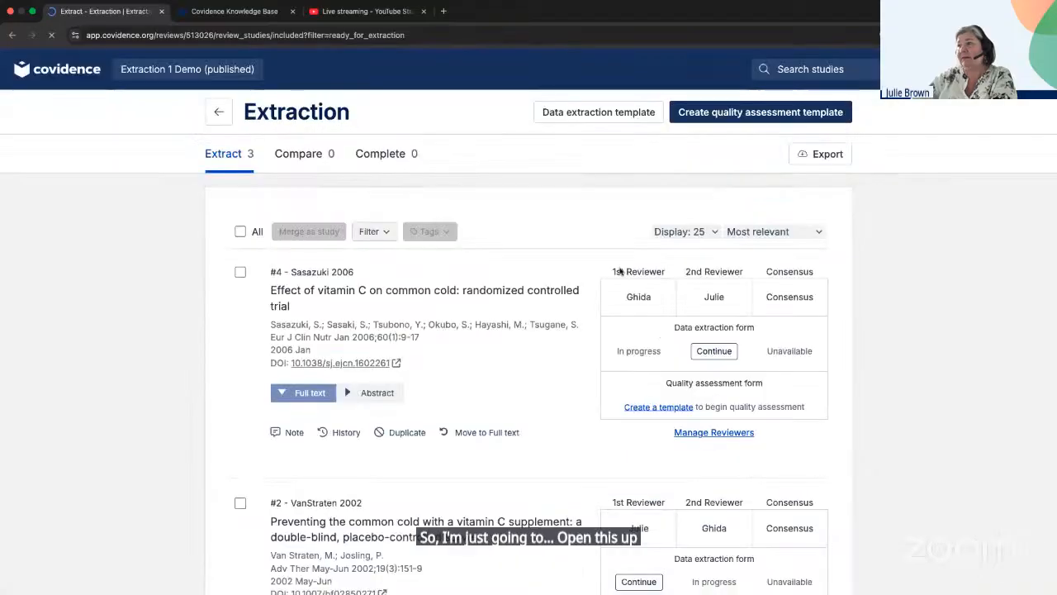
left_click(584, 116)
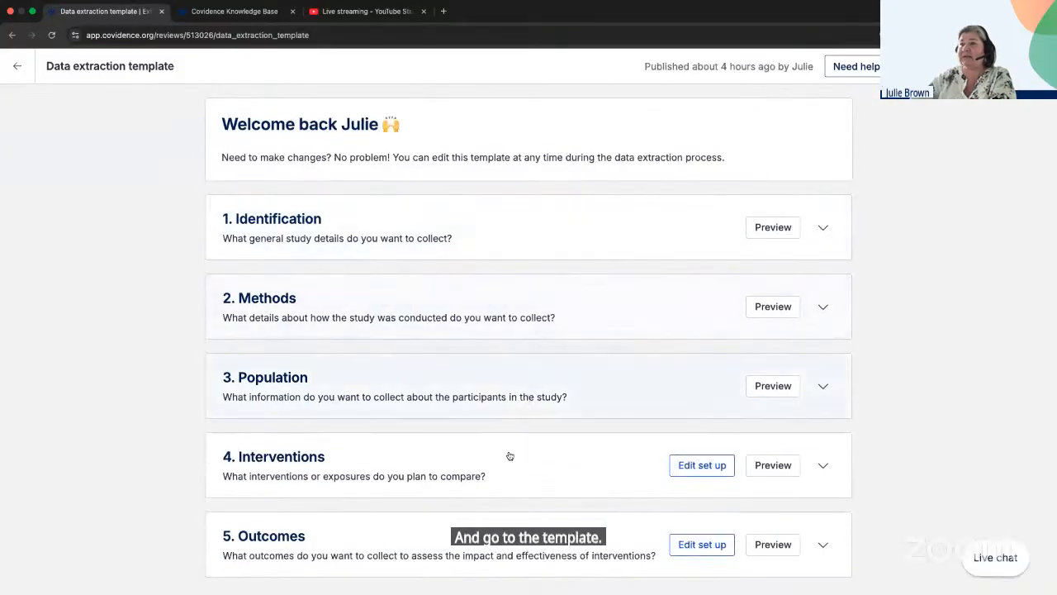
scroll(340, 360, "down", 2)
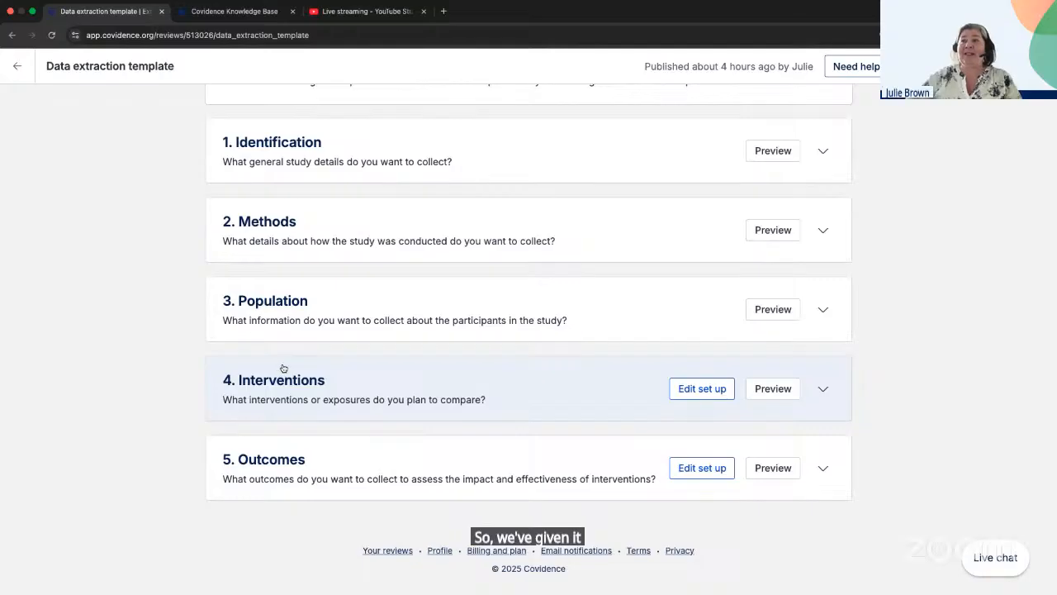
left_click(463, 408)
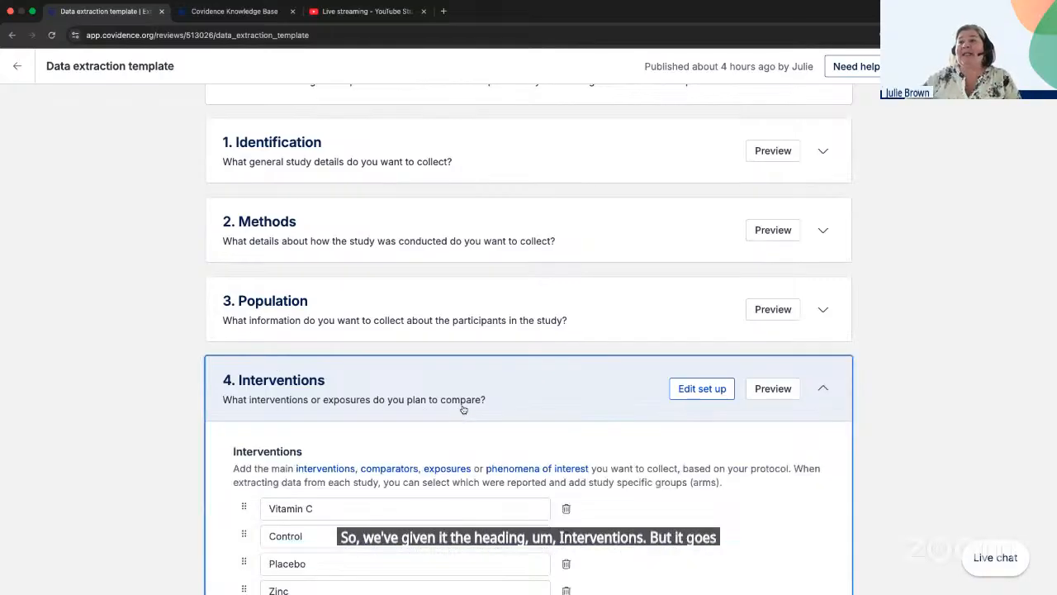
Look through the template's list of interventions and the intervention details collected for each.
scroll(463, 409, "down", 2)
scroll(463, 409, "down", 3)
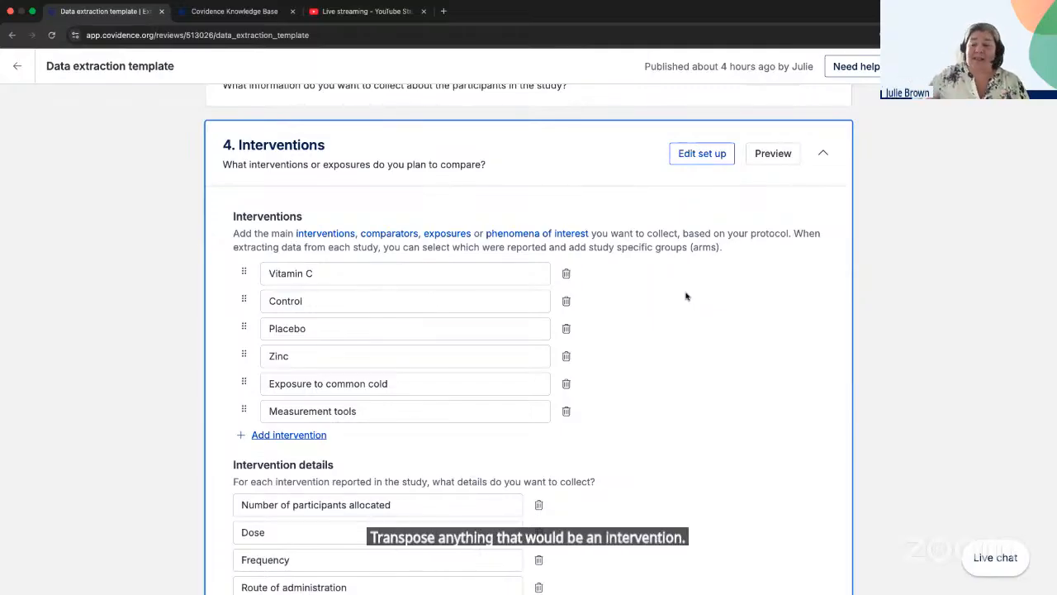
scroll(510, 368, "down", 2)
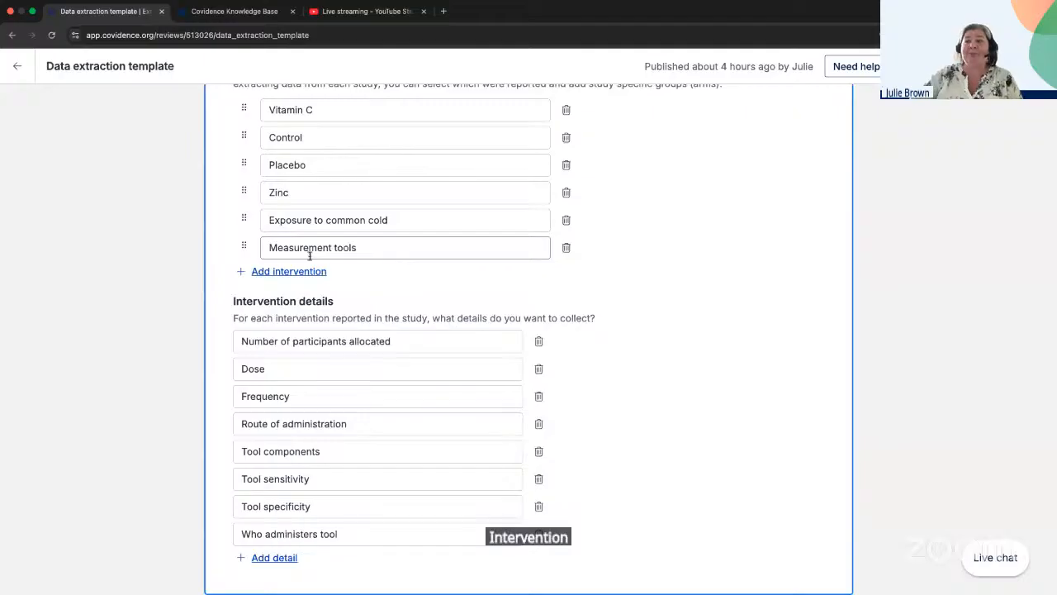
scroll(312, 255, "down", 1)
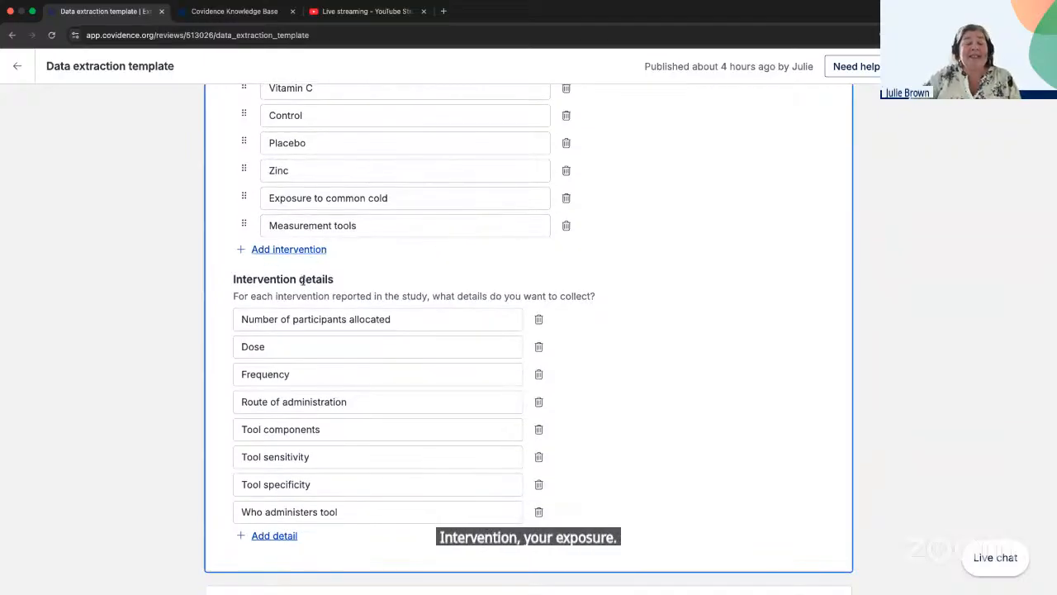
scroll(302, 281, "down", 5)
scroll(303, 281, "down", 1)
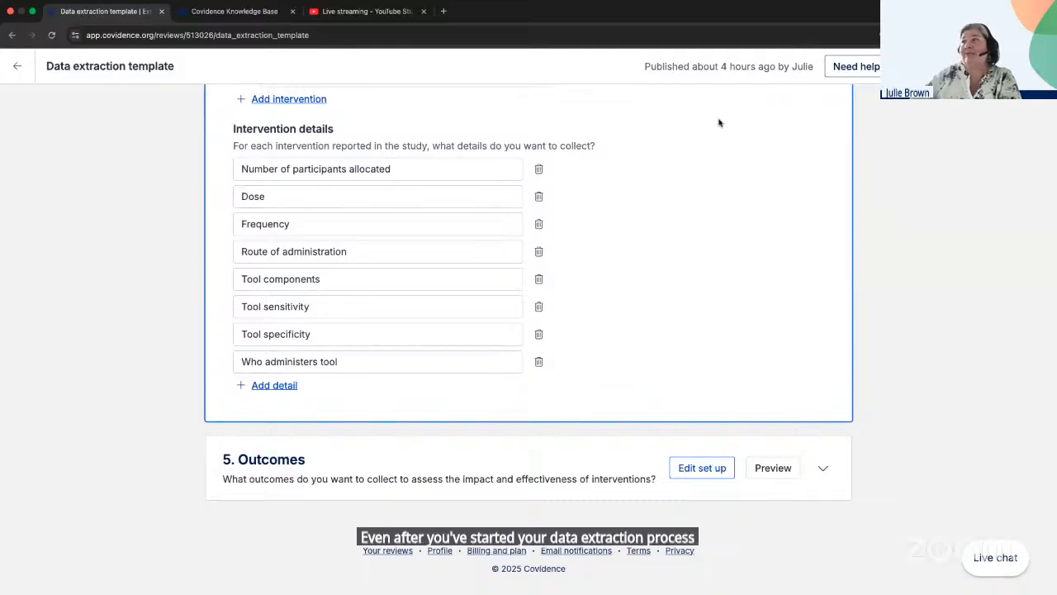
scroll(718, 122, "up", 5)
scroll(718, 122, "up", 4)
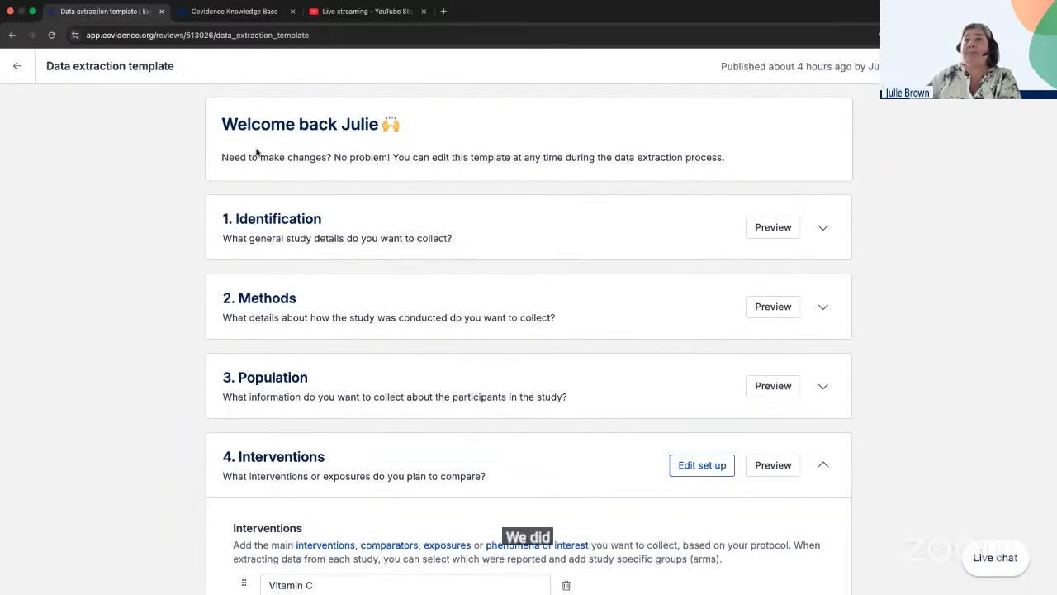
Leave the template and open the Interventions section of the VanStraten 2002 extraction form, with the form area widened.
left_click(17, 68)
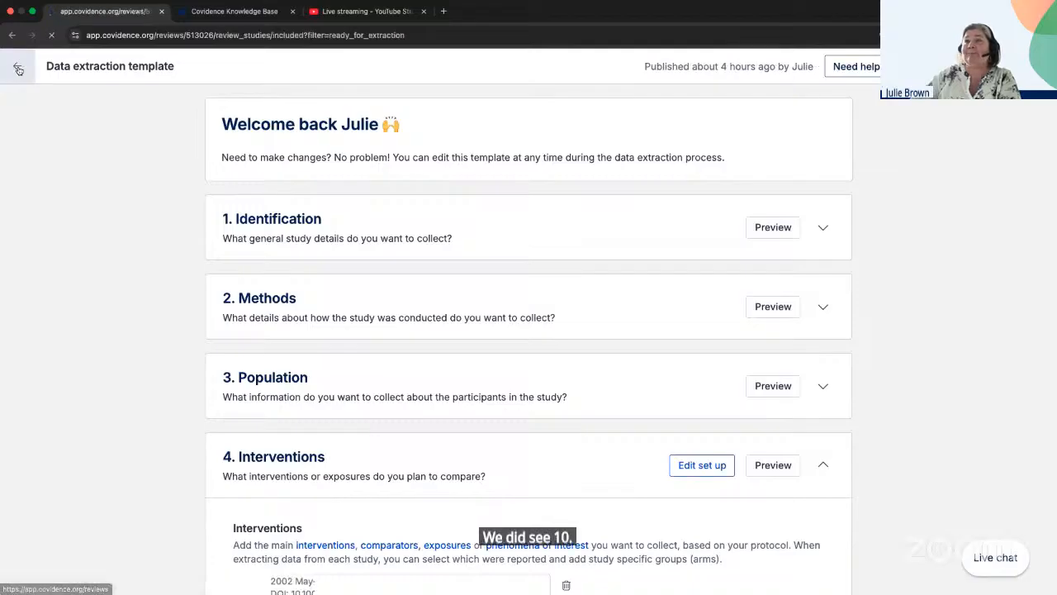
scroll(639, 478, "down", 3)
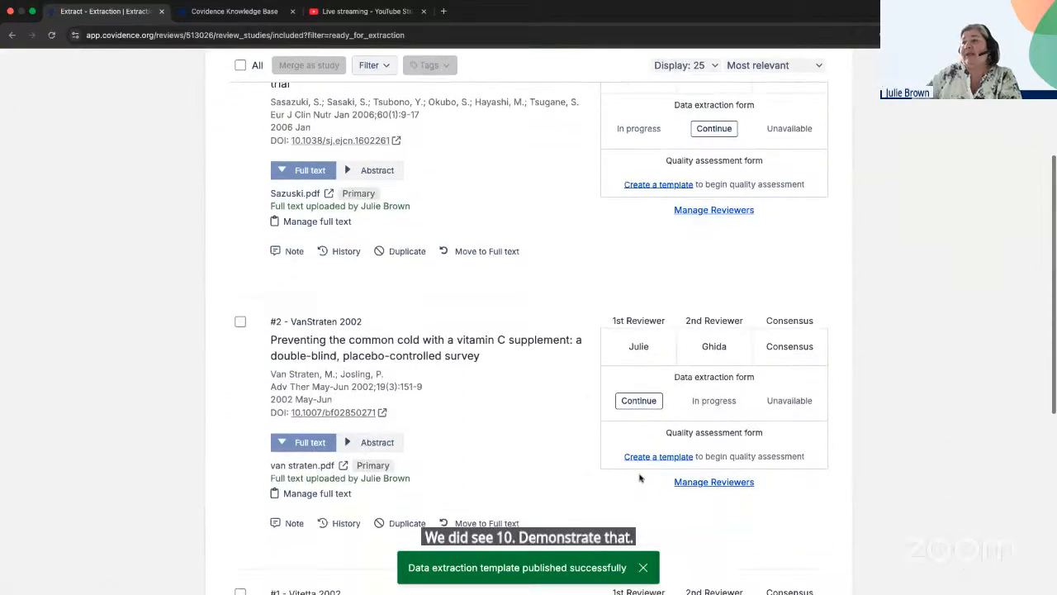
scroll(639, 477, "down", 1)
left_click(640, 355)
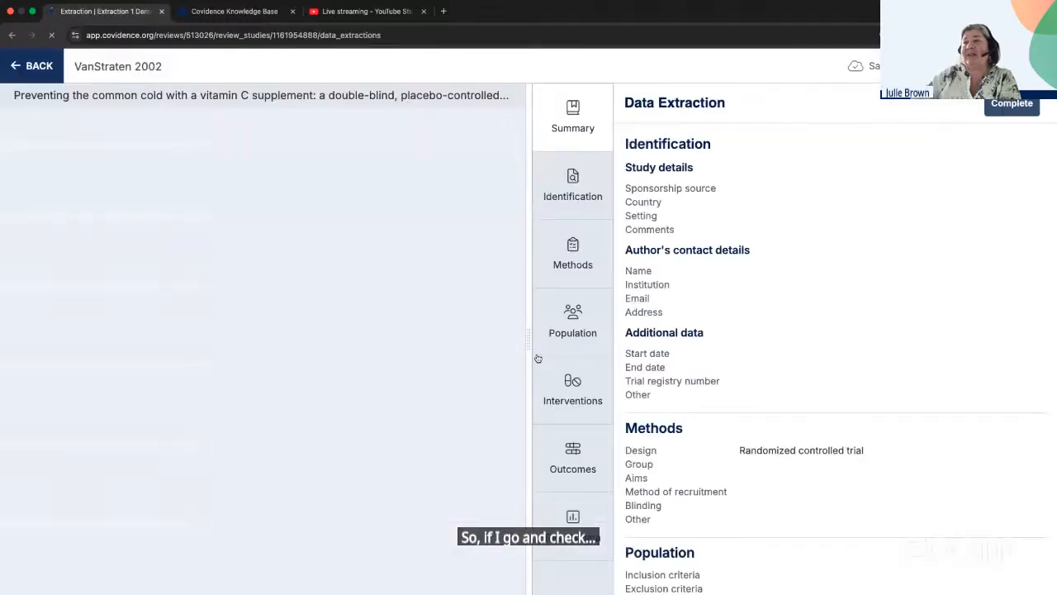
left_click_drag(528, 337, 318, 314)
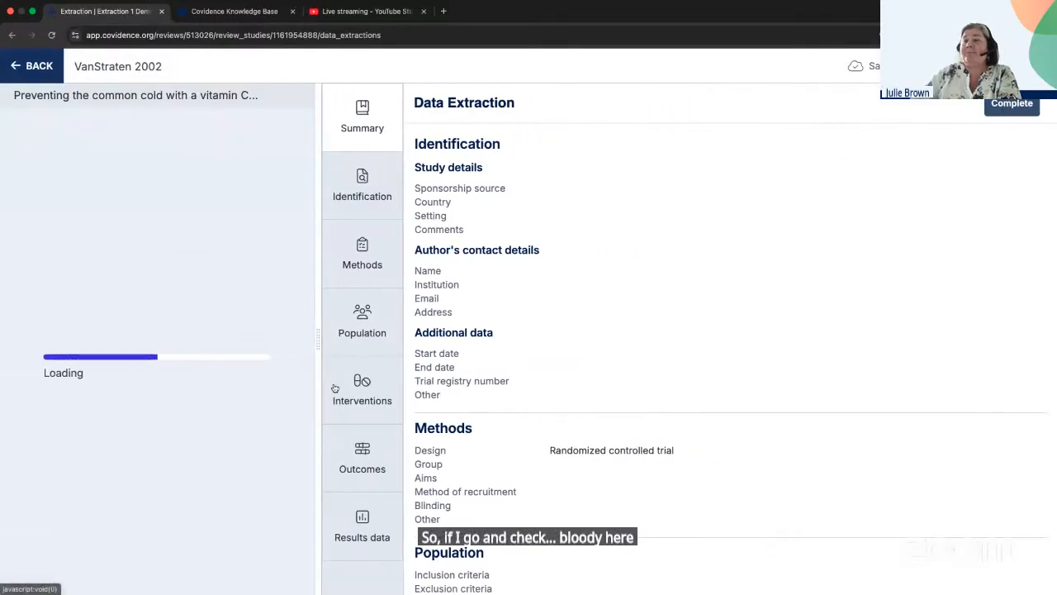
left_click(374, 387)
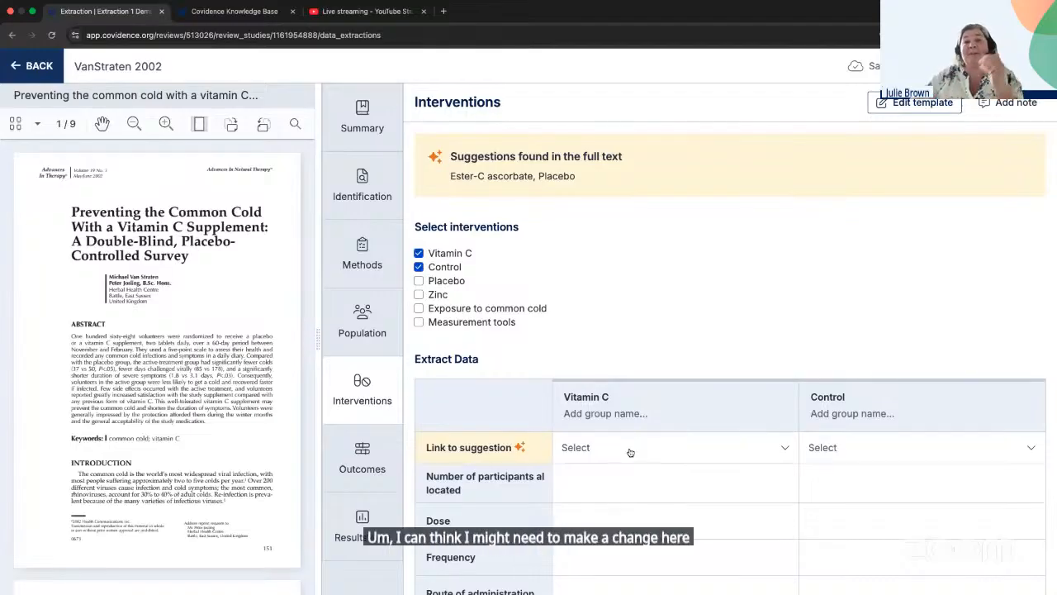
Visit the template editor from the Interventions section and return to the Interventions of VanStraten 2002.
left_click(902, 103)
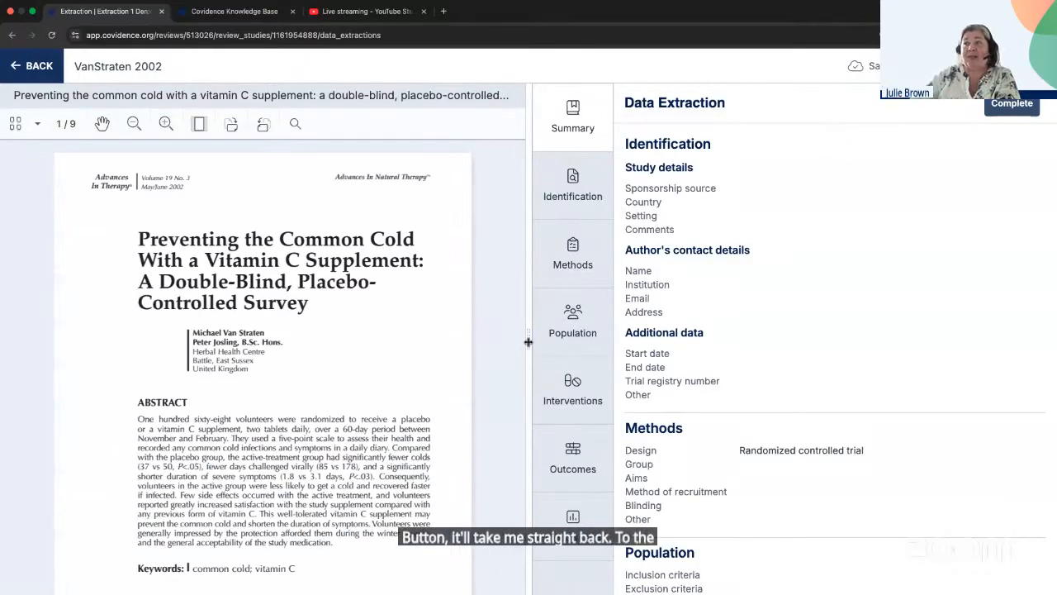
left_click_drag(528, 339, 402, 338)
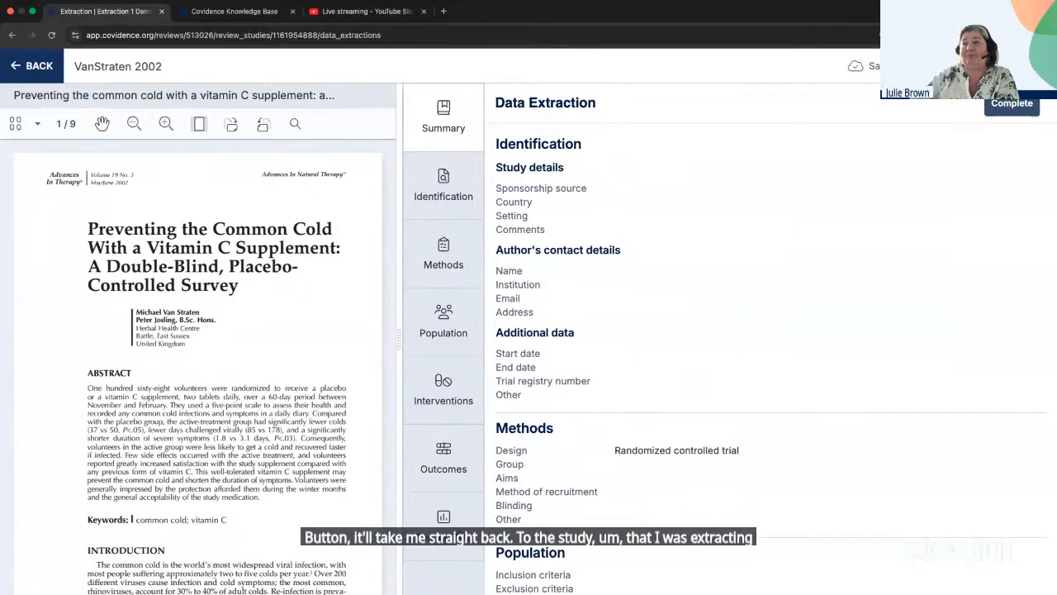
left_click(439, 403)
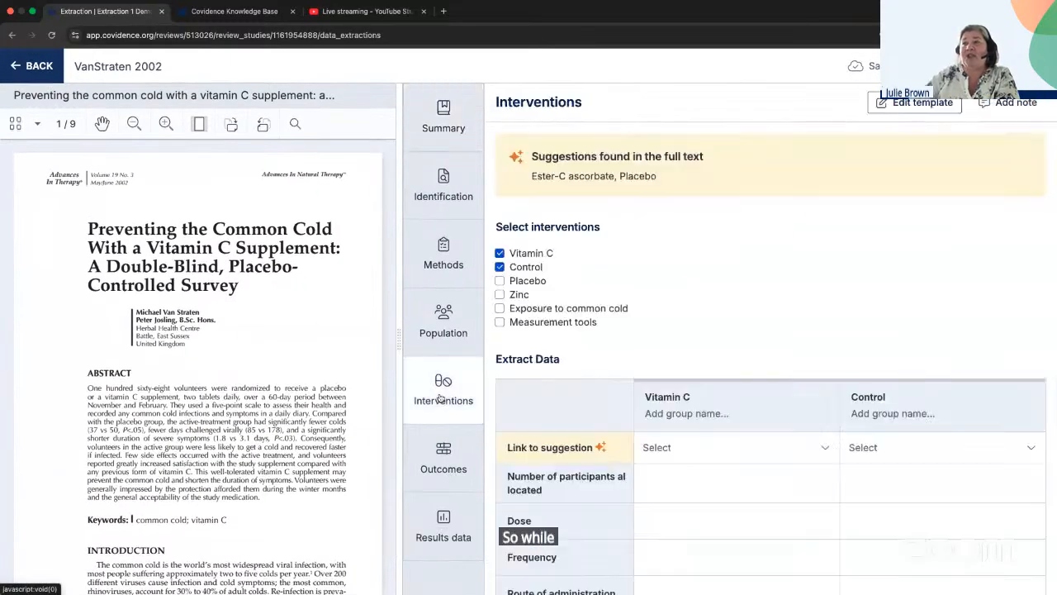
Select Measurement tools as the study's only intervention, removing Control and Vitamin C along with their extracted data.
left_click(500, 322)
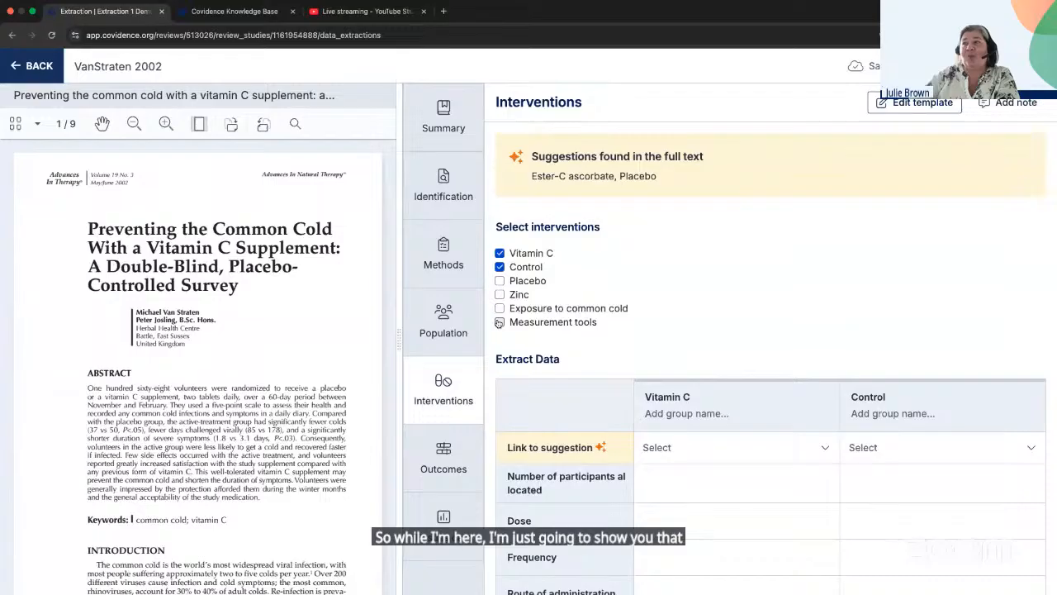
left_click(500, 253)
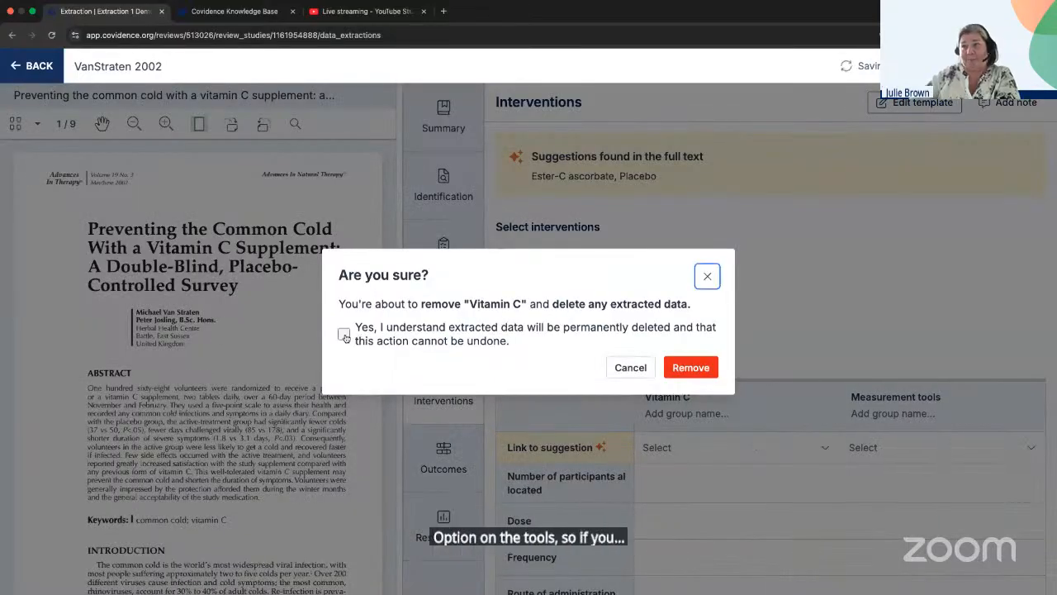
left_click_drag(355, 328, 717, 329)
left_click(690, 368)
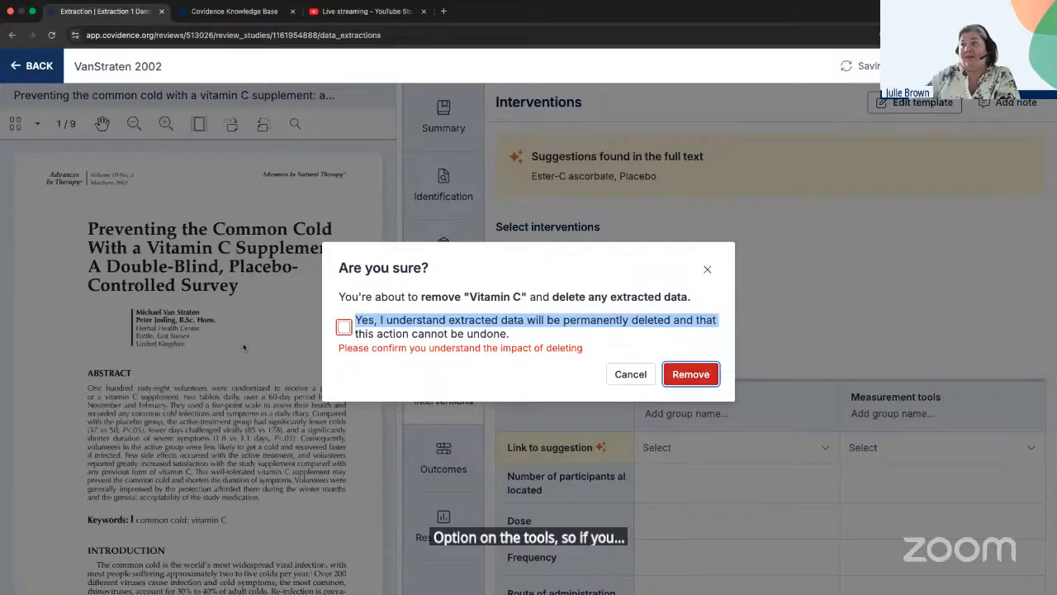
left_click(344, 327)
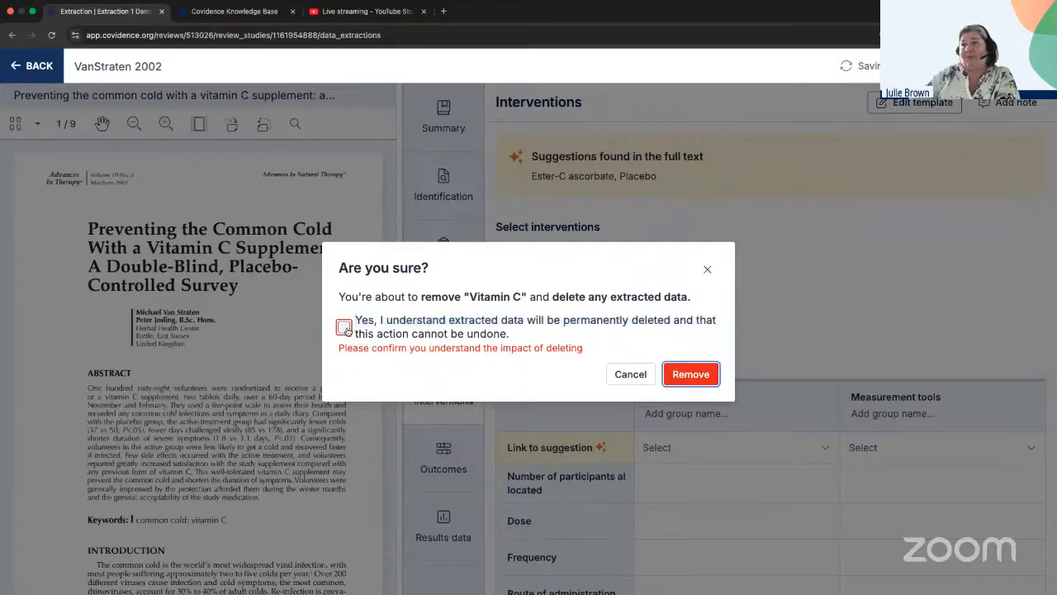
left_click(691, 374)
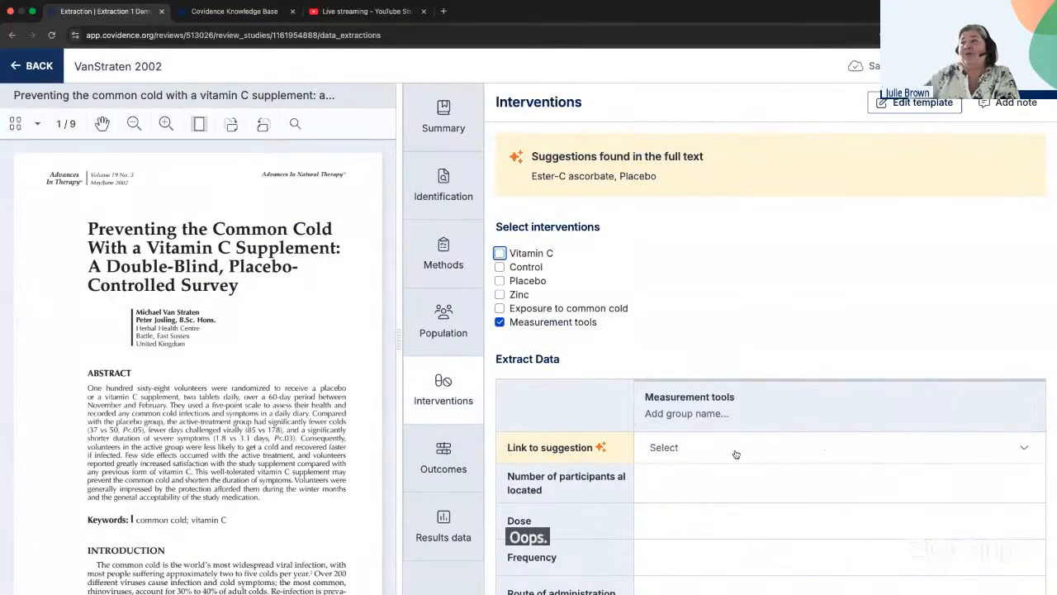
Look over the Measurement tools extraction fields and name the group Tool A.
mouse_move(694, 406)
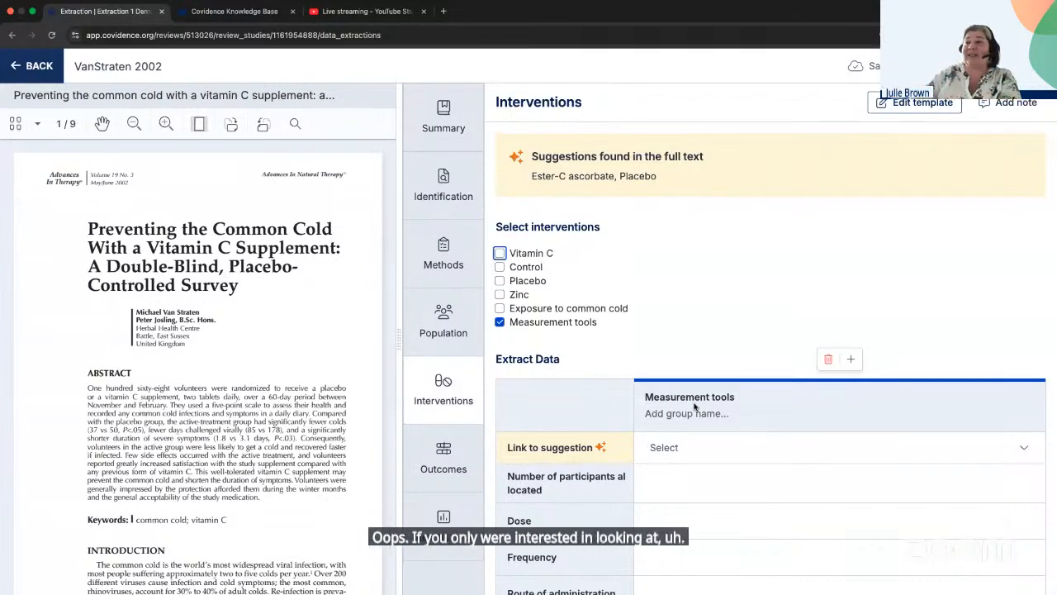
scroll(673, 433, "down", 3)
scroll(674, 433, "down", 1)
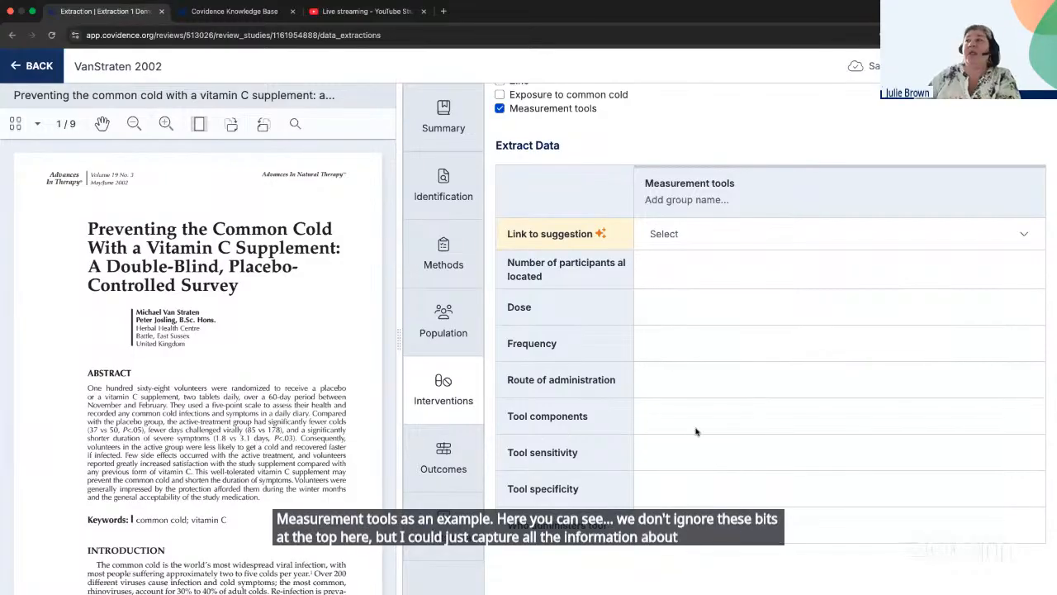
scroll(696, 234, "up", 3)
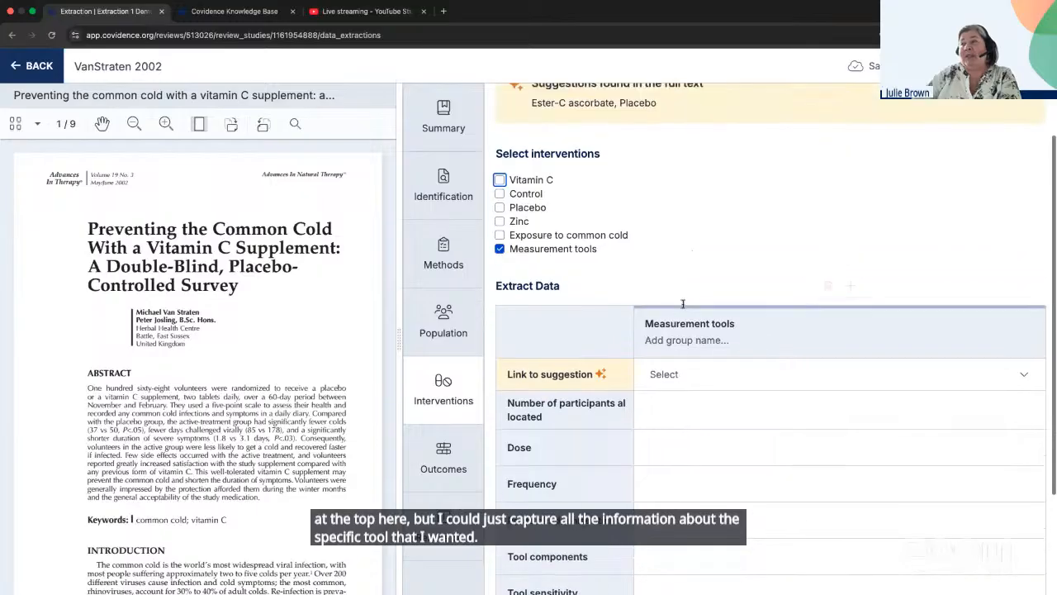
left_click(677, 340)
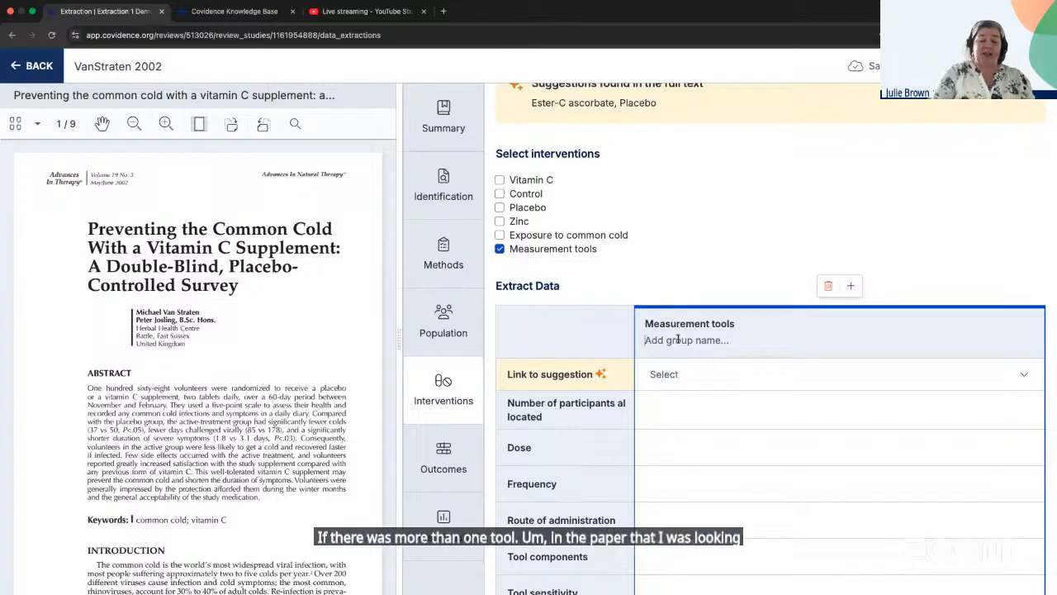
type("Tool ")
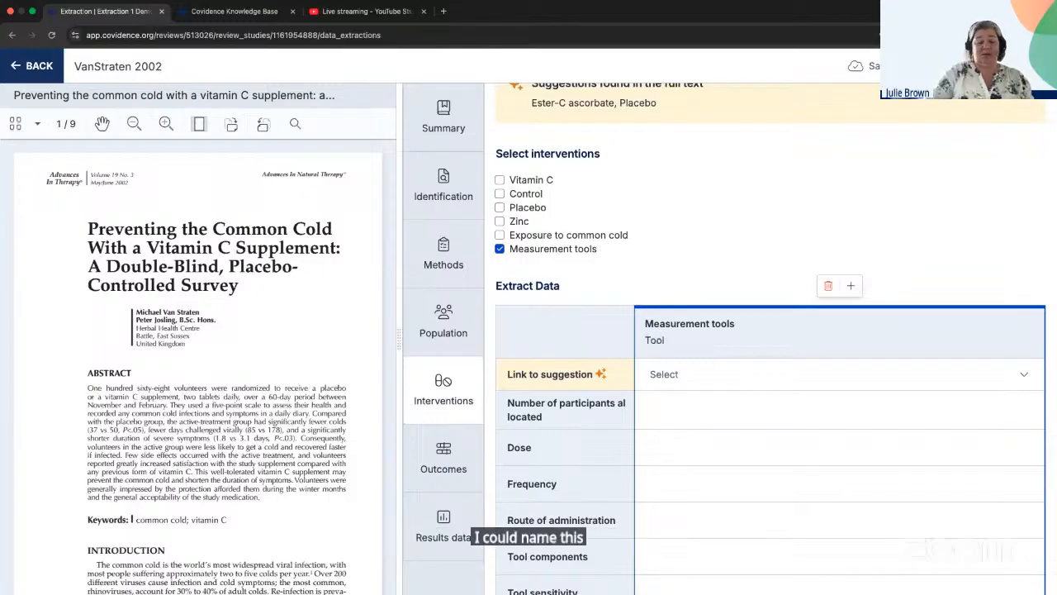
type("A")
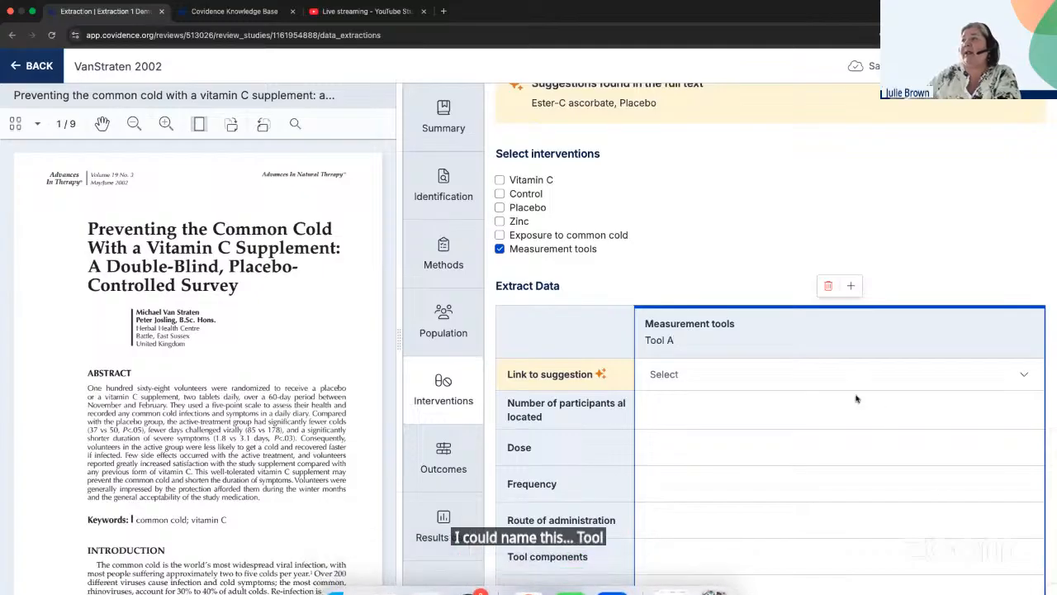
Add a second group for Measurement tools, name it Tool B and look over the two-group table.
left_click(851, 286)
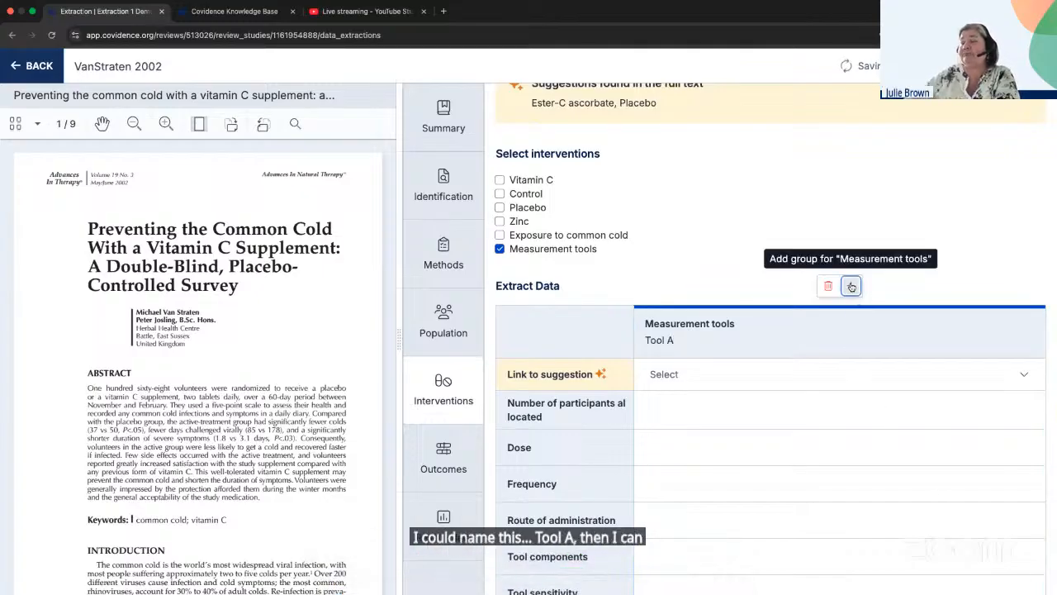
left_click(852, 285)
left_click_drag(903, 337, 851, 337)
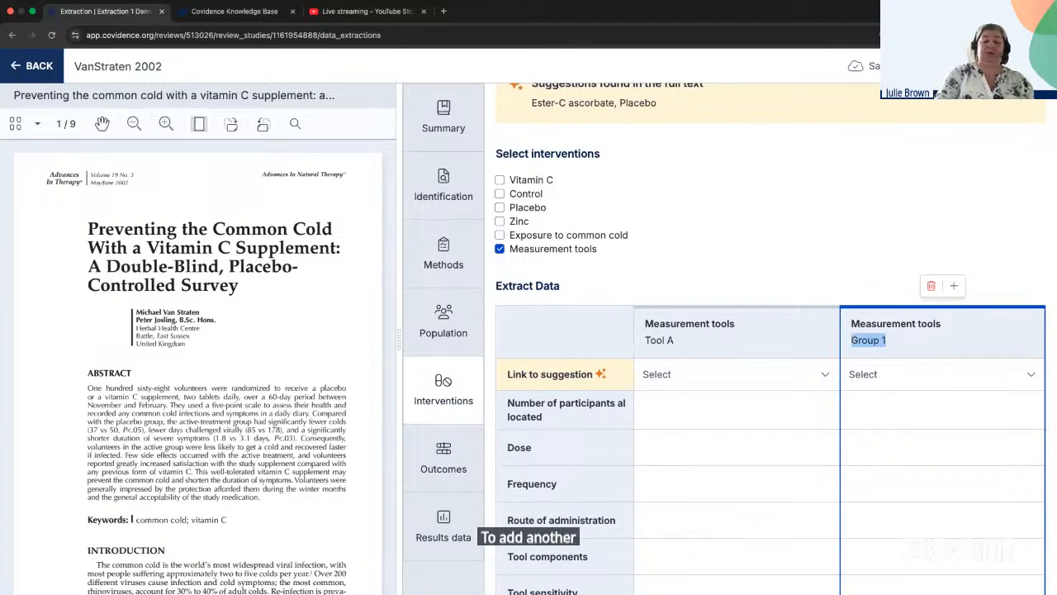
type("T")
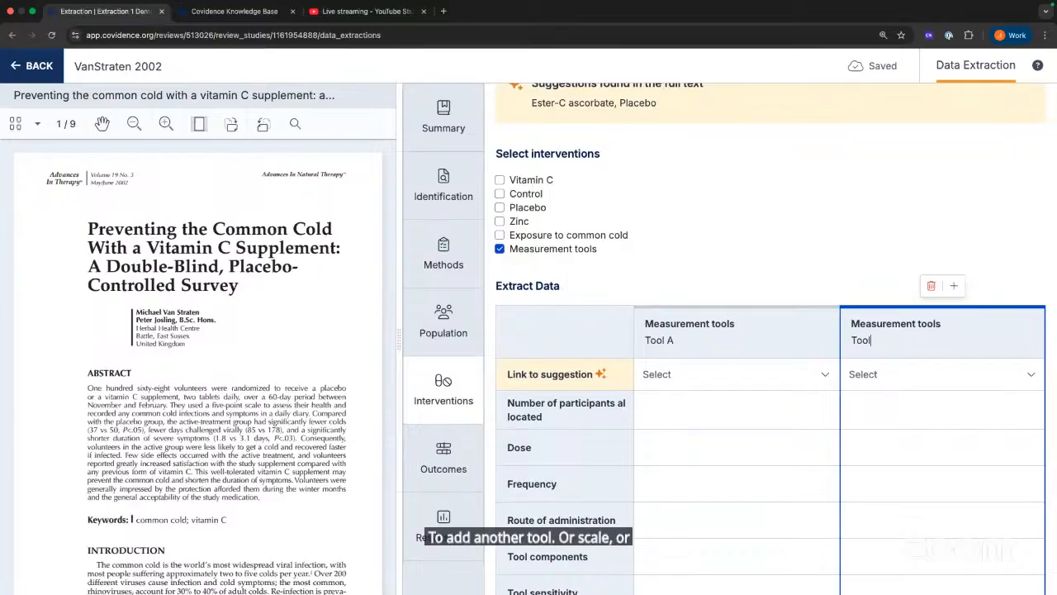
type("ool")
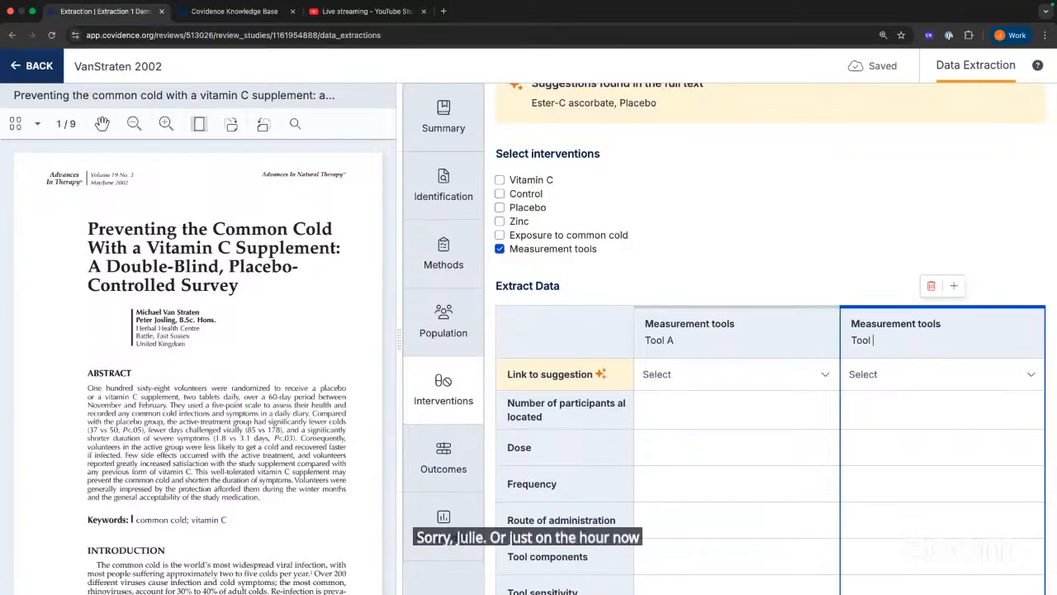
type(" B")
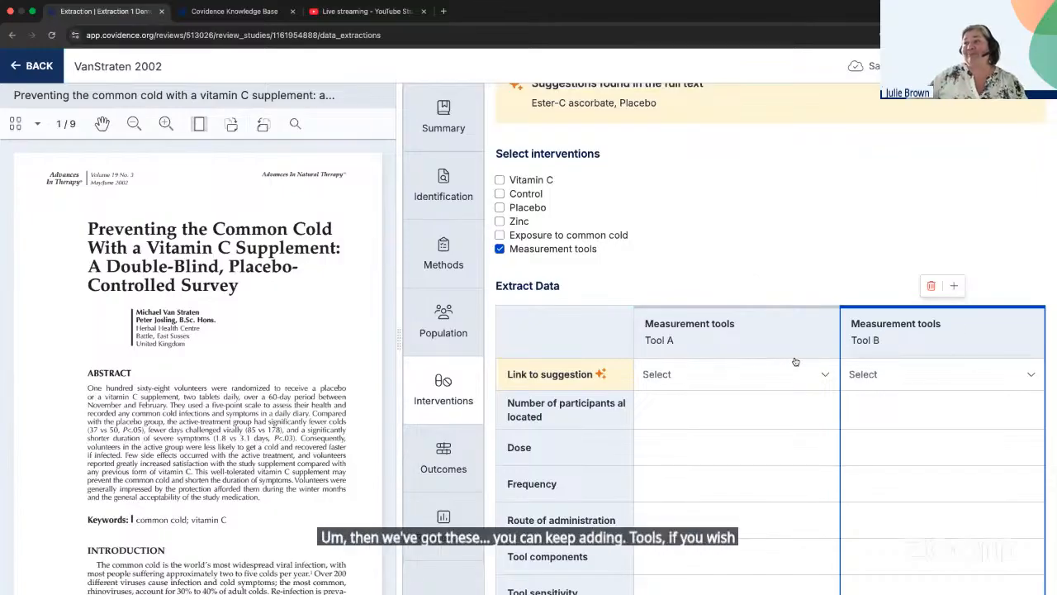
scroll(830, 467, "down", 3)
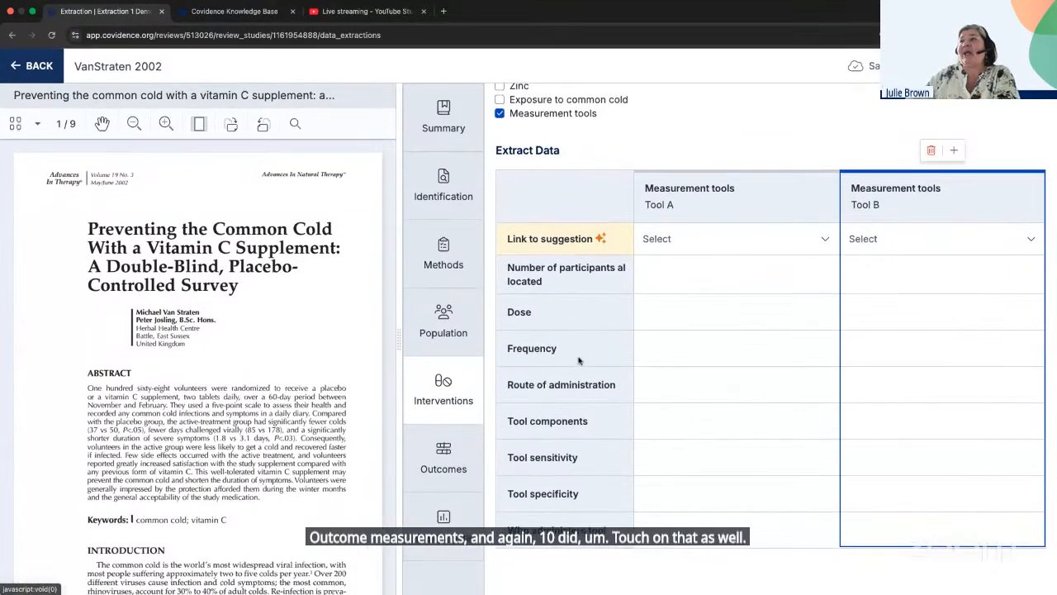
scroll(578, 360, "up", 3)
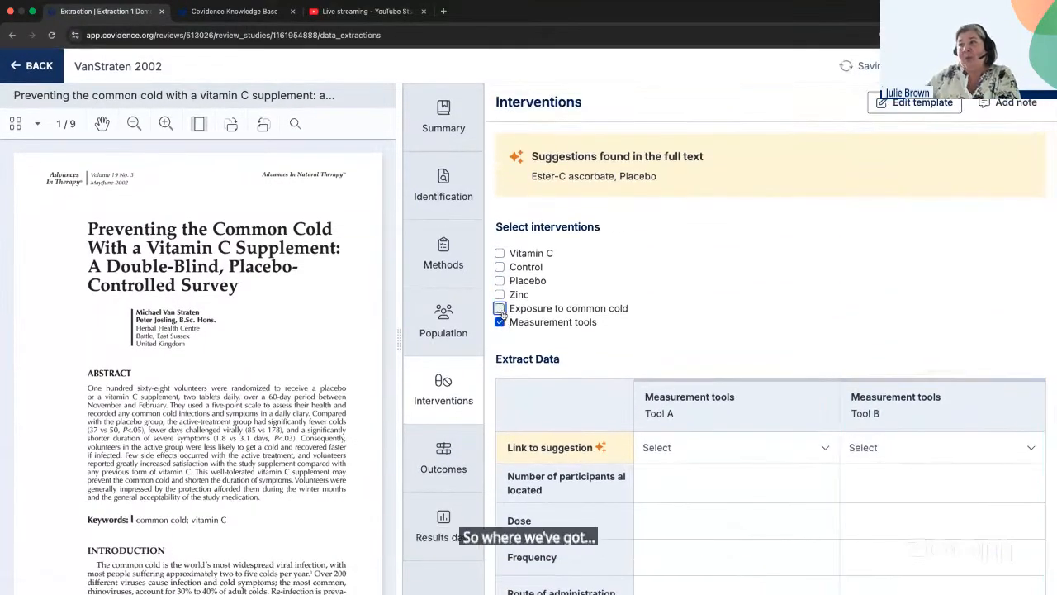
Replace Measurement tools with Exposure to common cold as the intervention, and keep only Symptoms (Qualitative) as the study's outcome.
left_click(499, 309)
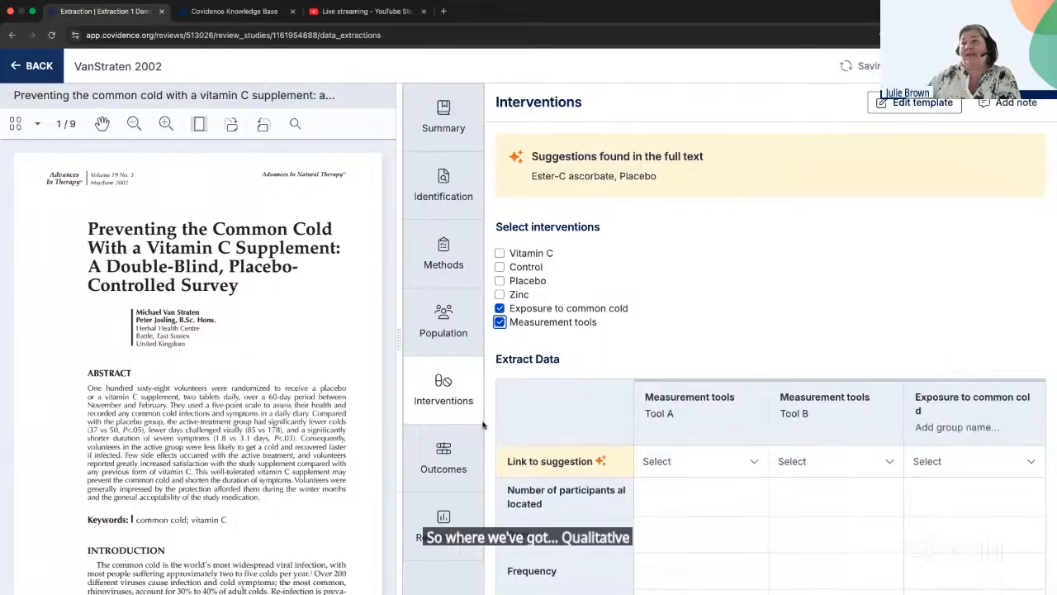
left_click(440, 469)
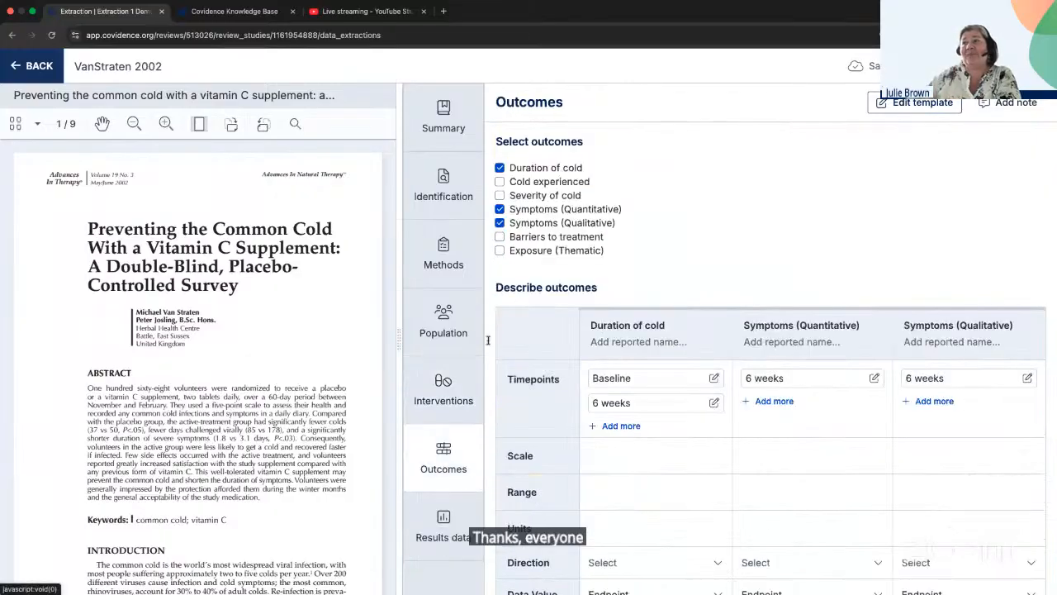
left_click(499, 209)
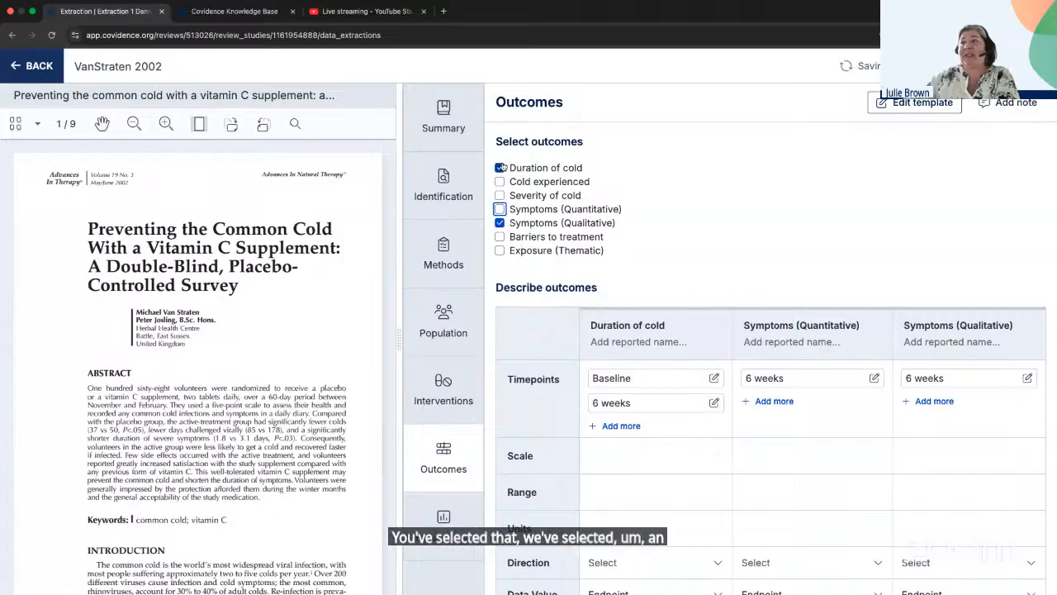
left_click(499, 167)
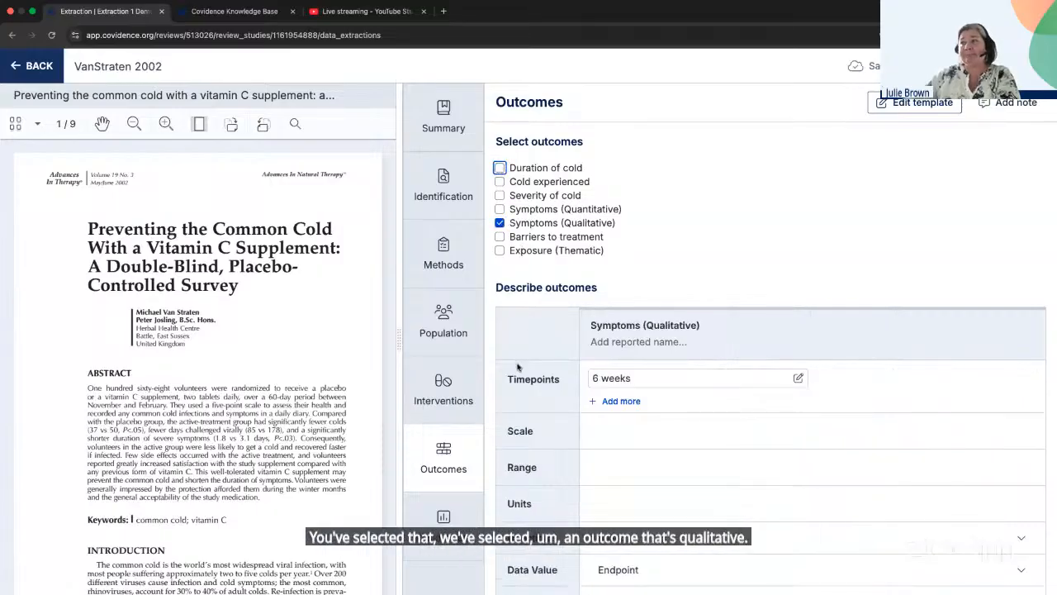
scroll(518, 367, "down", 2)
View the Symptoms (Qualitative) results table and examine the custom result data formats in the extraction template's Outcomes section.
left_click(443, 519)
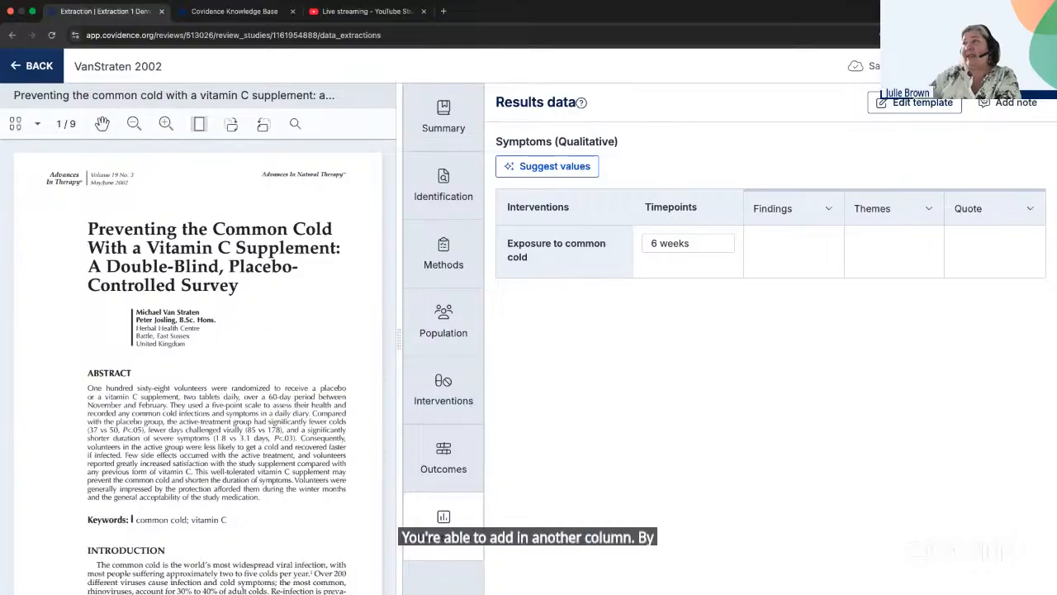
left_click(919, 103)
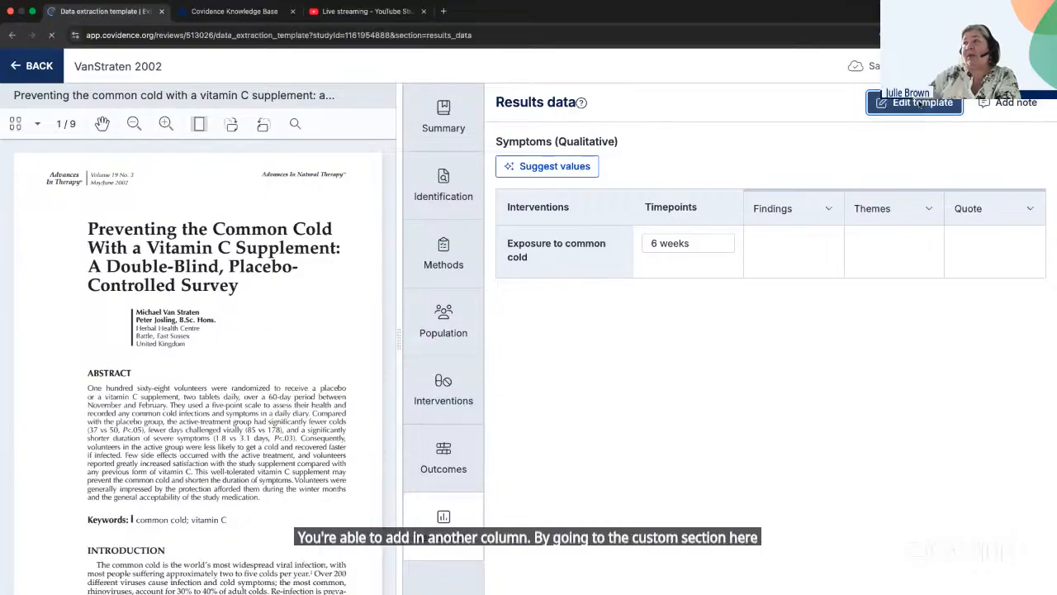
scroll(519, 436, "down", 2)
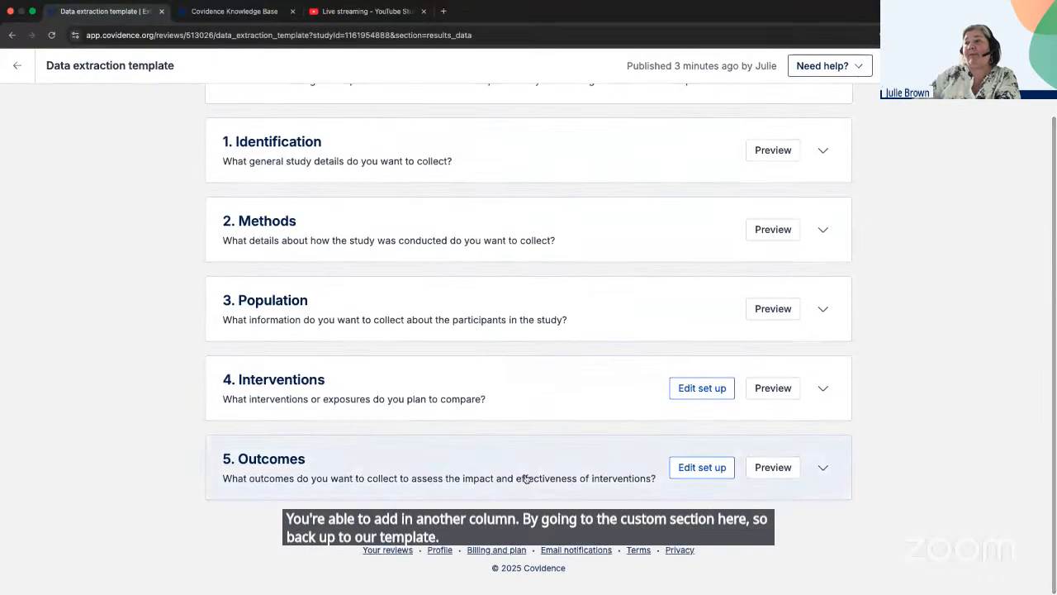
left_click(538, 473)
scroll(538, 472, "down", 9)
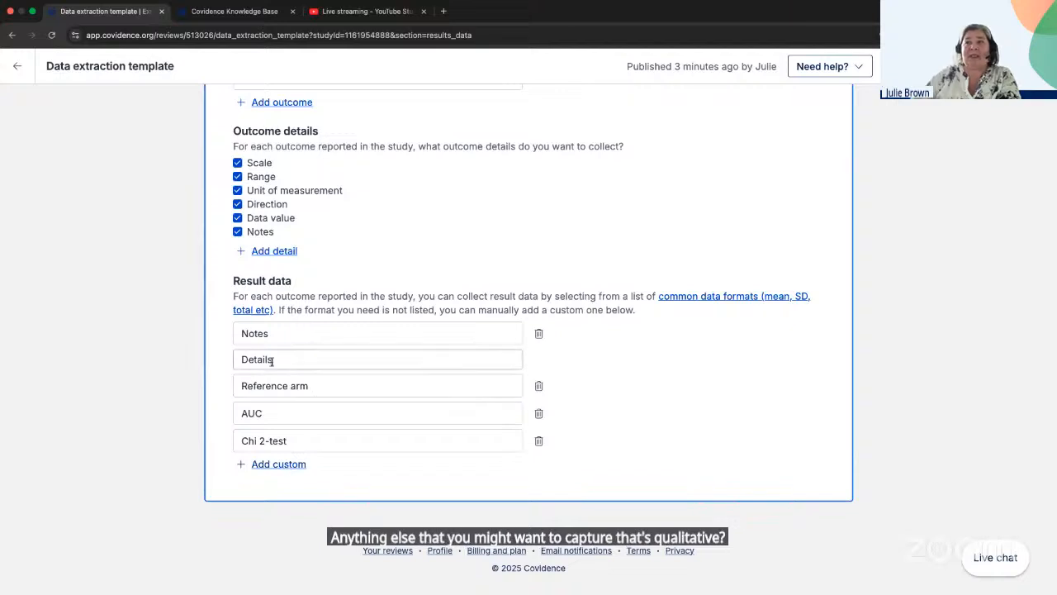
left_click(898, 154)
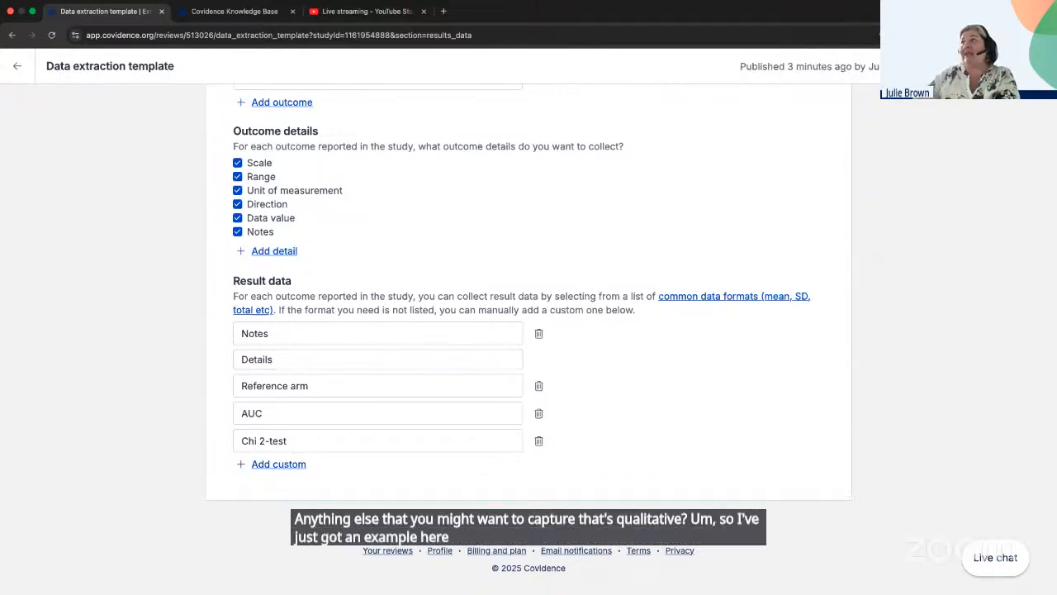
Return to VanStraten 2002's results data and add a Details column after Quote in the Symptoms (Qualitative) table.
left_click(16, 70)
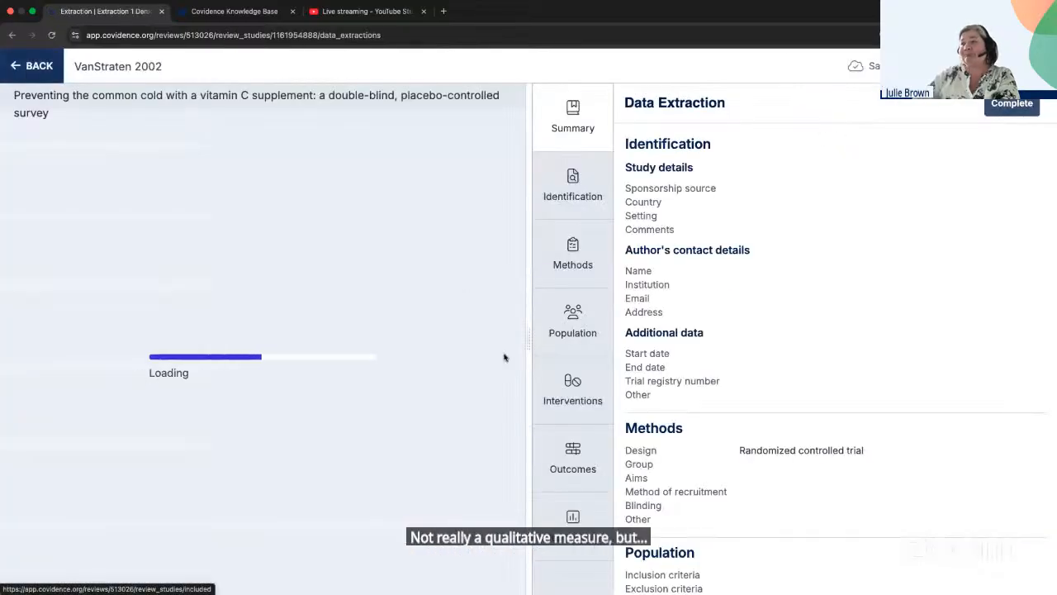
left_click_drag(526, 335, 389, 336)
left_click(433, 528)
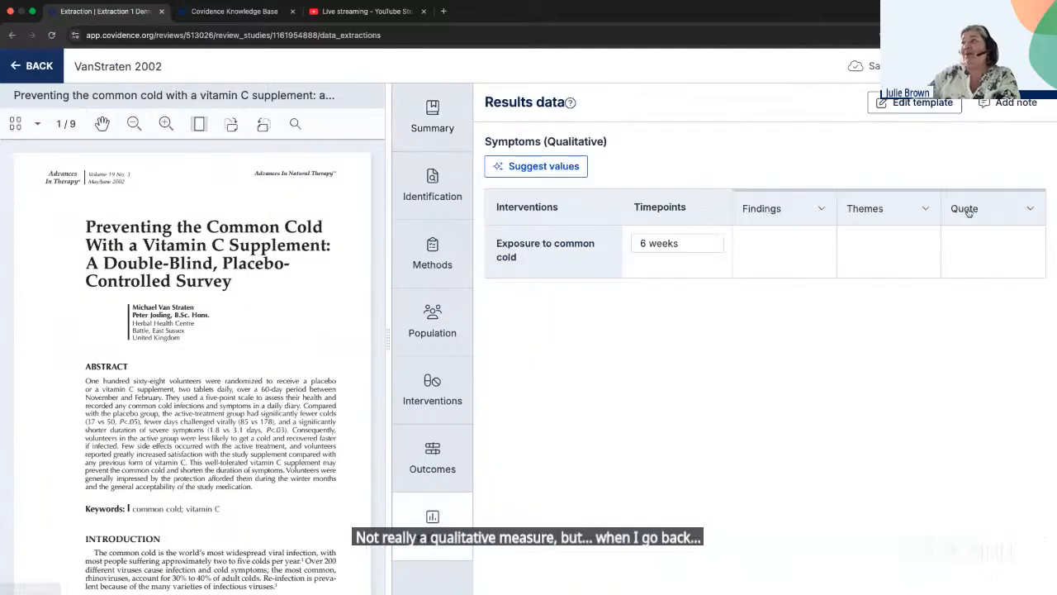
mouse_move(975, 193)
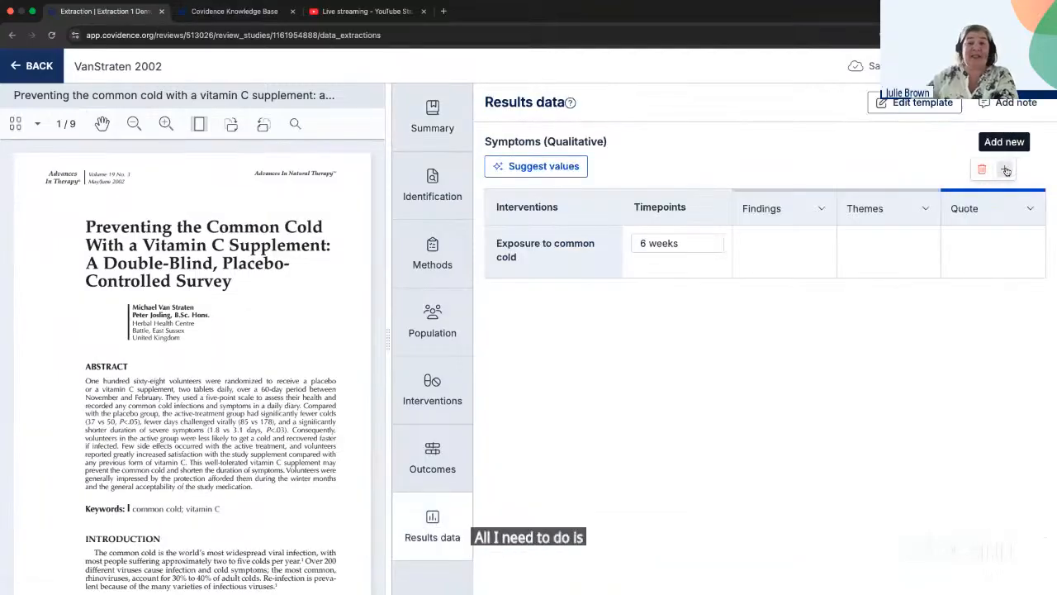
left_click(1007, 166)
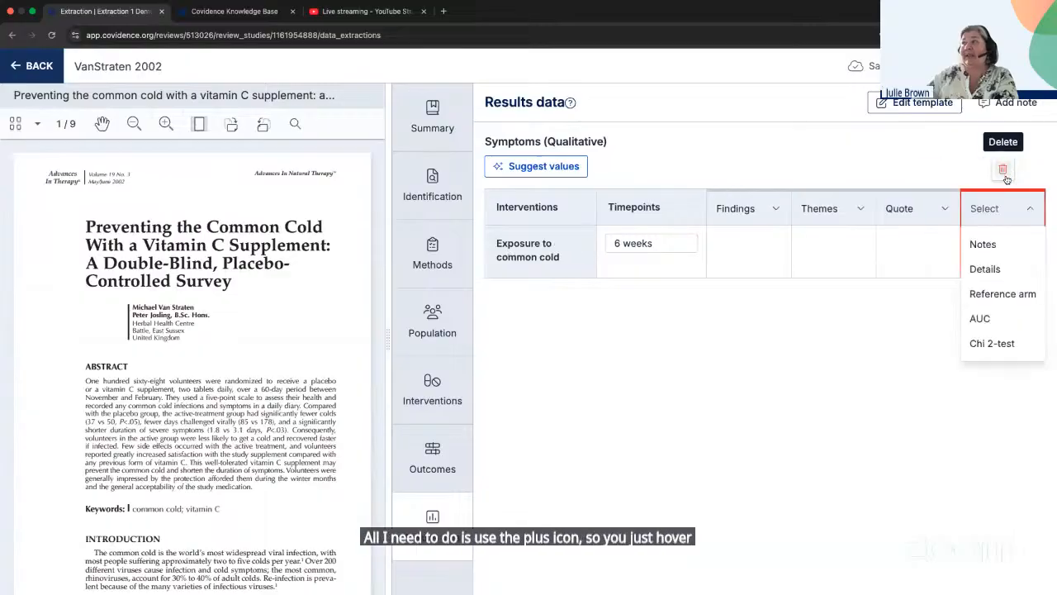
left_click(990, 269)
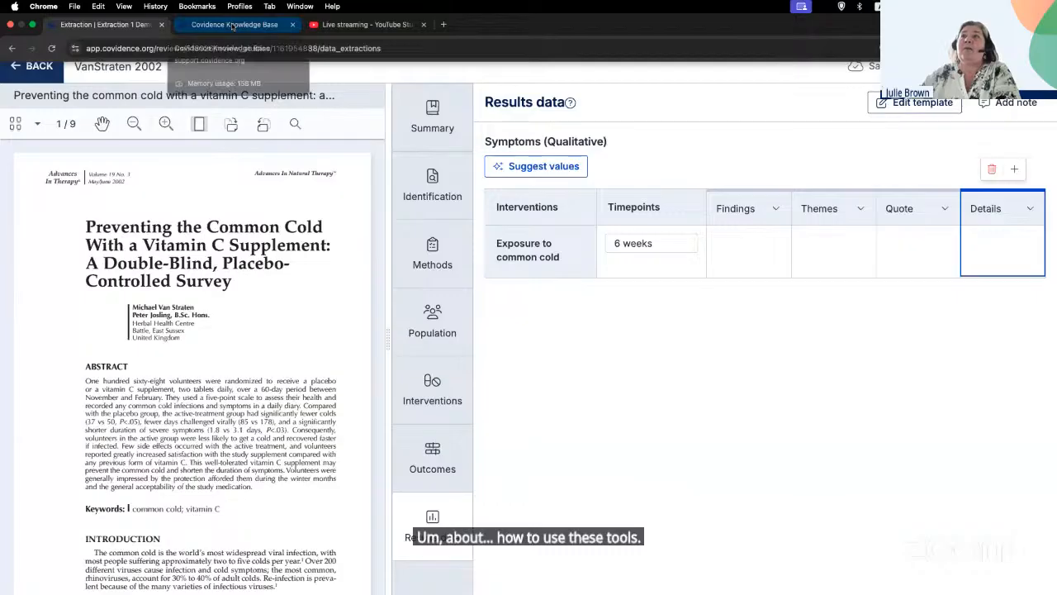
Open the extraction template editor and look at its help options and the guided template creation introduction.
left_click(915, 106)
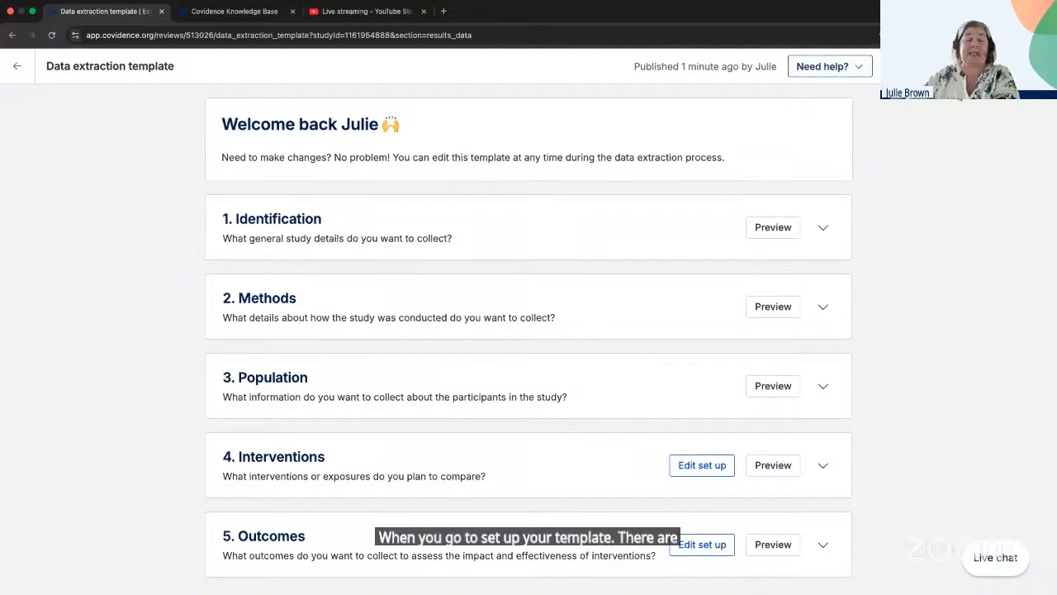
left_click(863, 73)
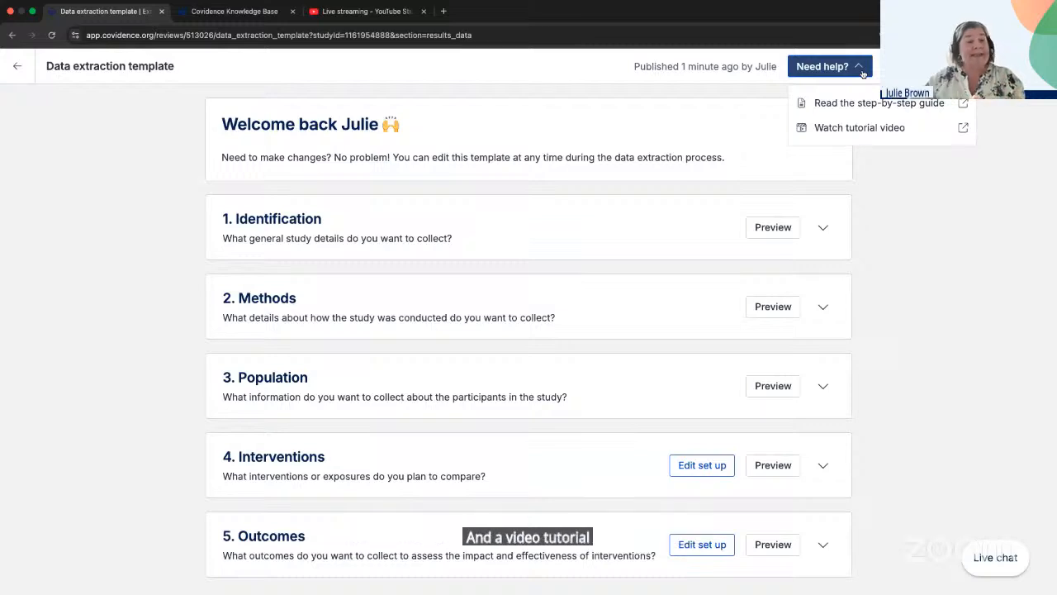
left_click(963, 206)
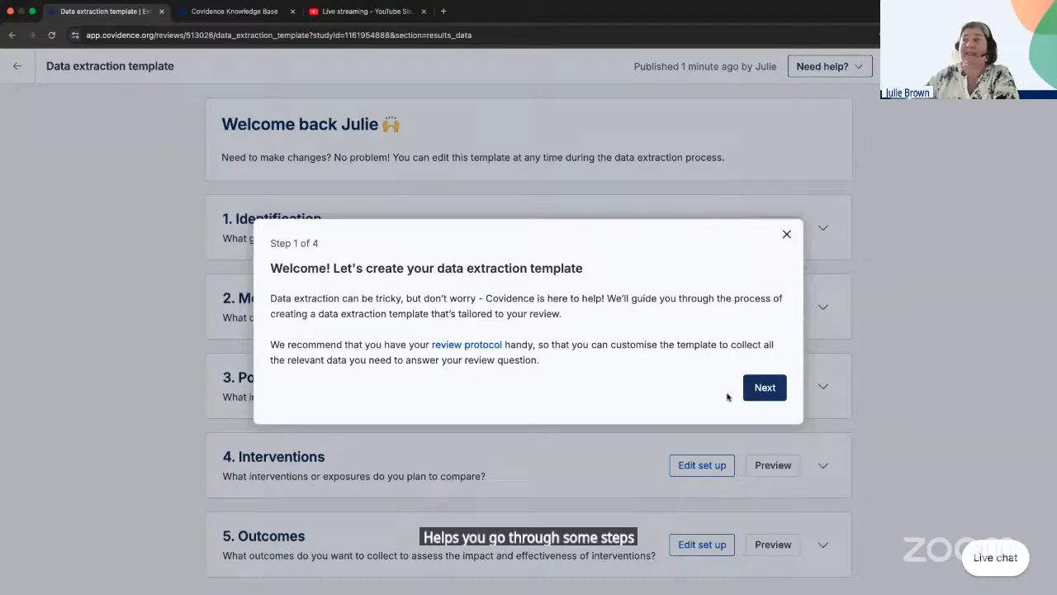
left_click(787, 235)
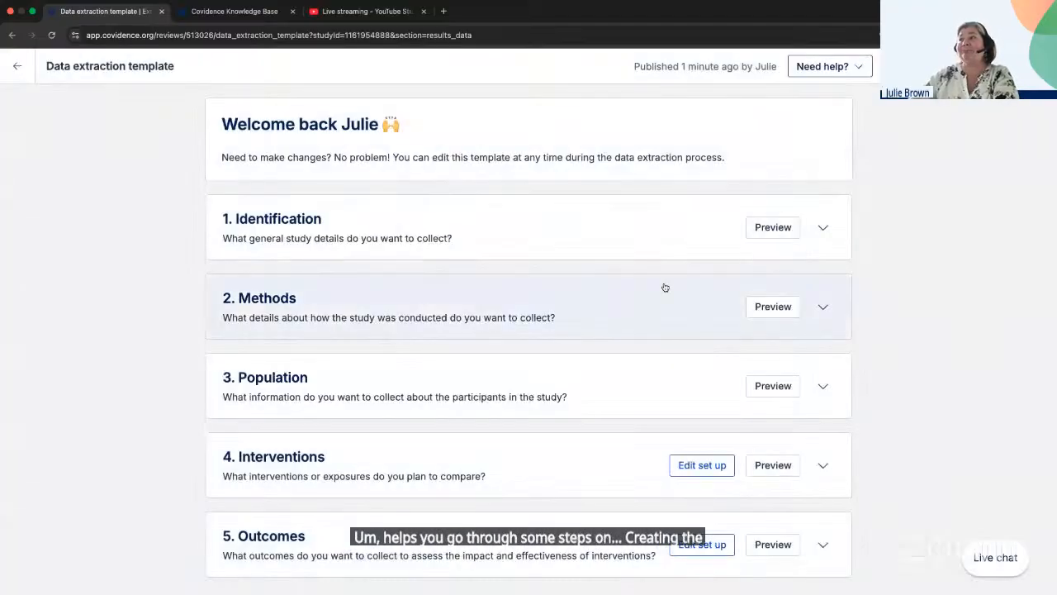
Switch to the Covidence Knowledge Base and browse the Extraction 1 data extraction articles.
left_click(237, 11)
scroll(498, 443, "down", 3)
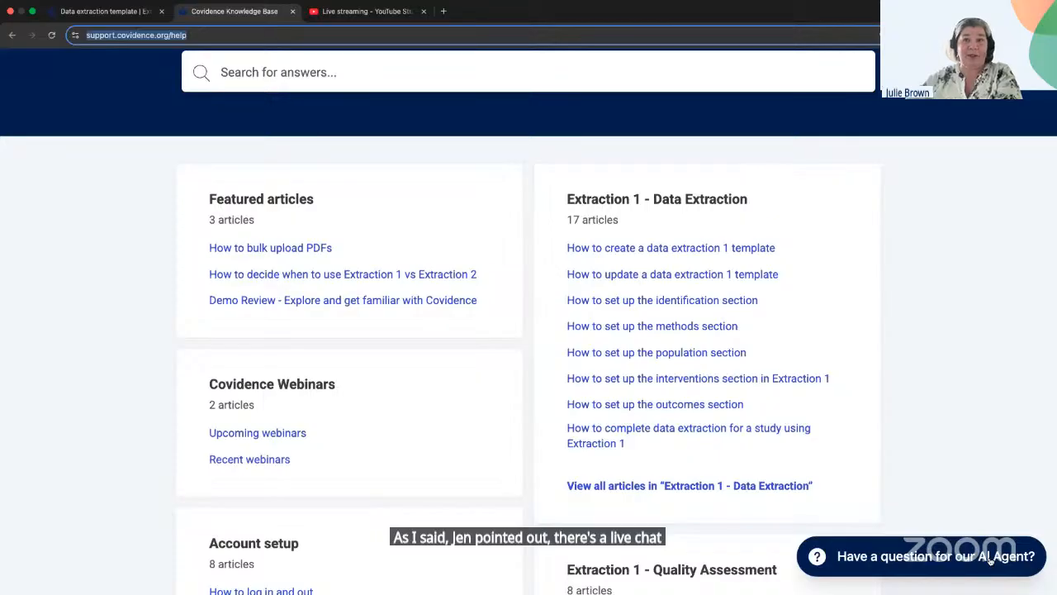
scroll(923, 429, "down", 3)
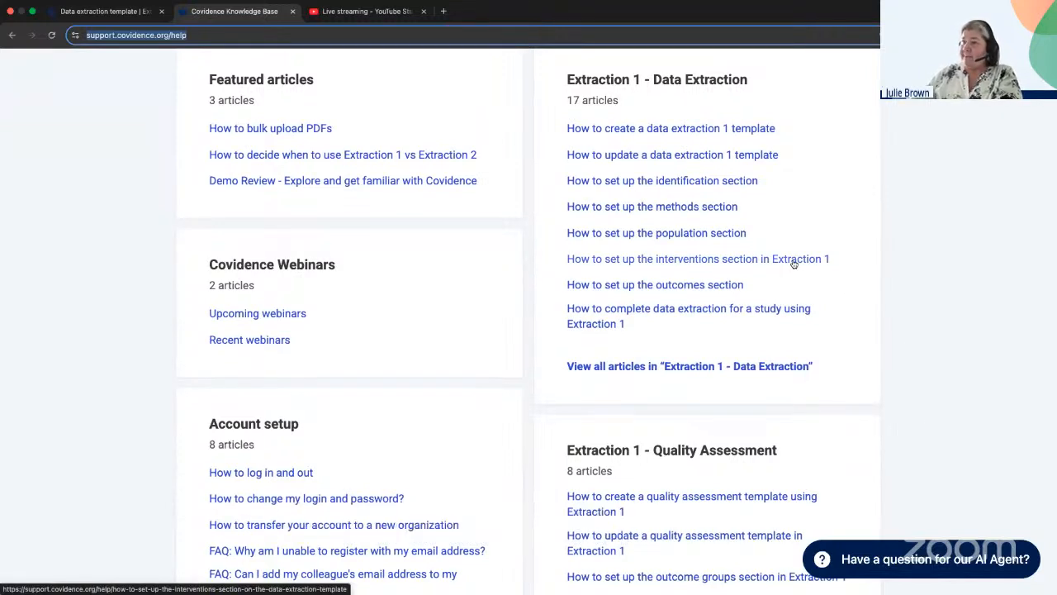
Return to VanStraten 2002's Outcomes section in Covidence and look over the description fields for Symptoms (Qualitative).
left_click(80, 13)
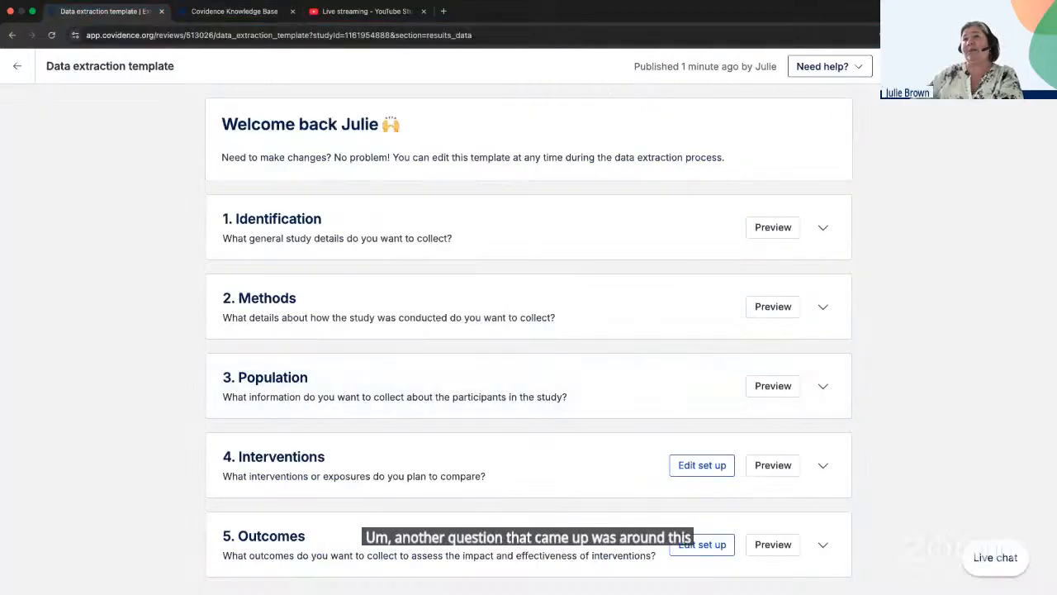
left_click(17, 66)
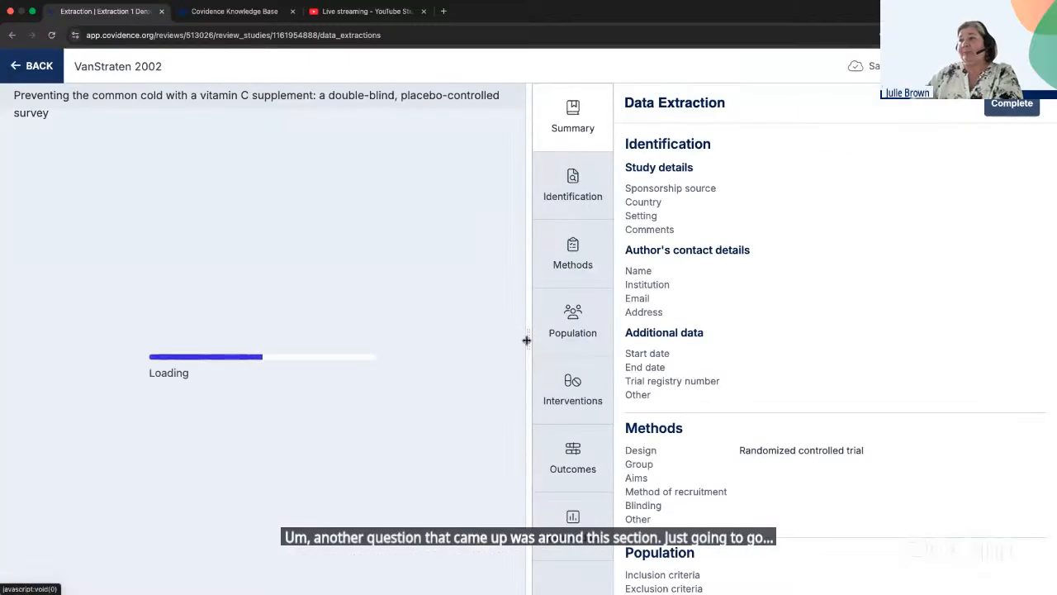
left_click_drag(526, 340, 392, 327)
left_click(435, 468)
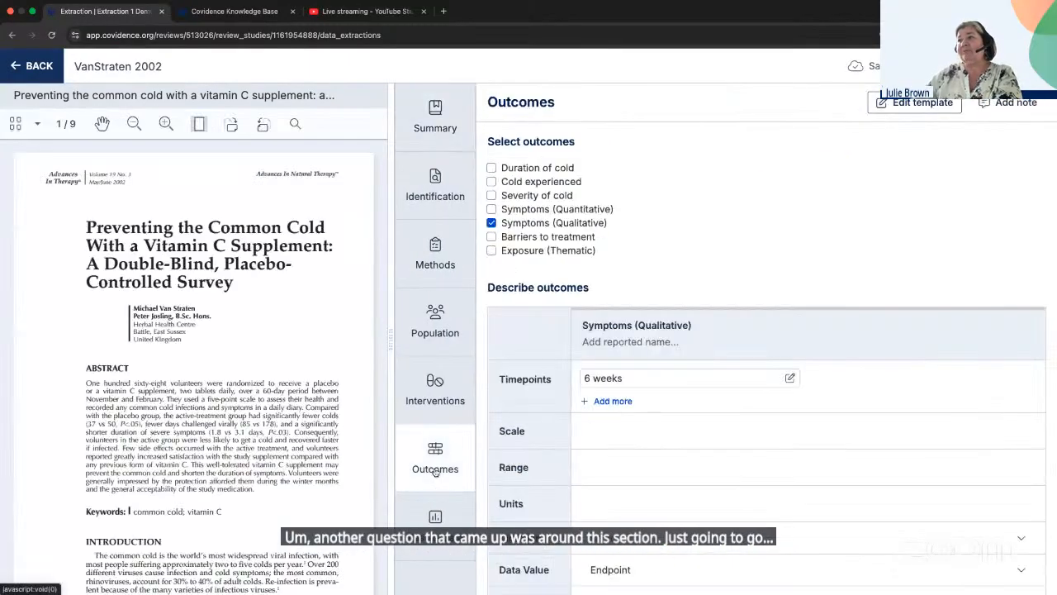
scroll(613, 464, "down", 1)
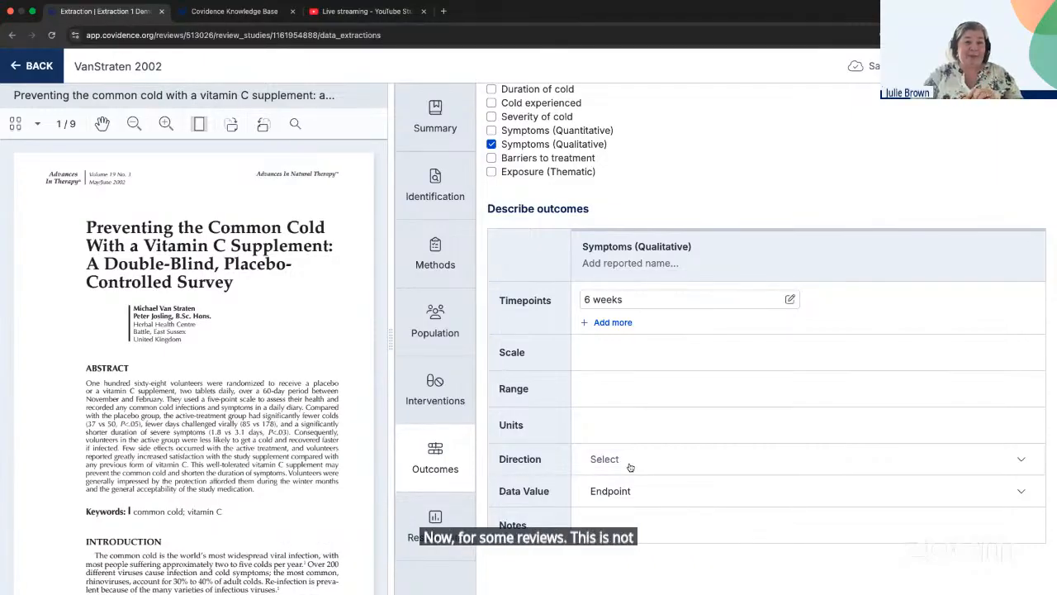
scroll(768, 289, "up", 2)
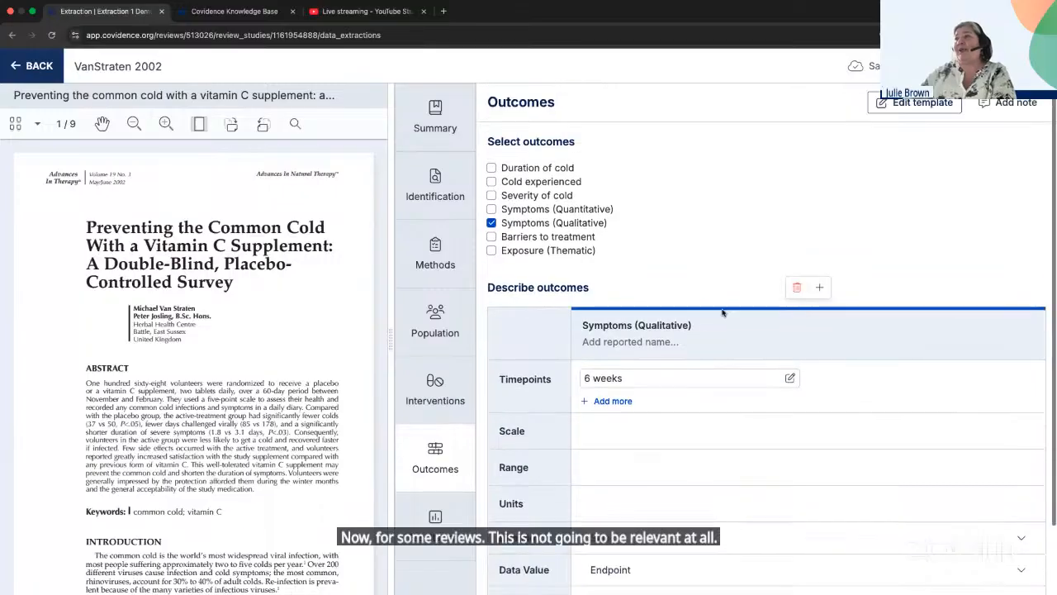
Exclude Scale, Range, Unit of measurement, Direction and Data value from the template's outcome details, keeping only Notes.
left_click(909, 103)
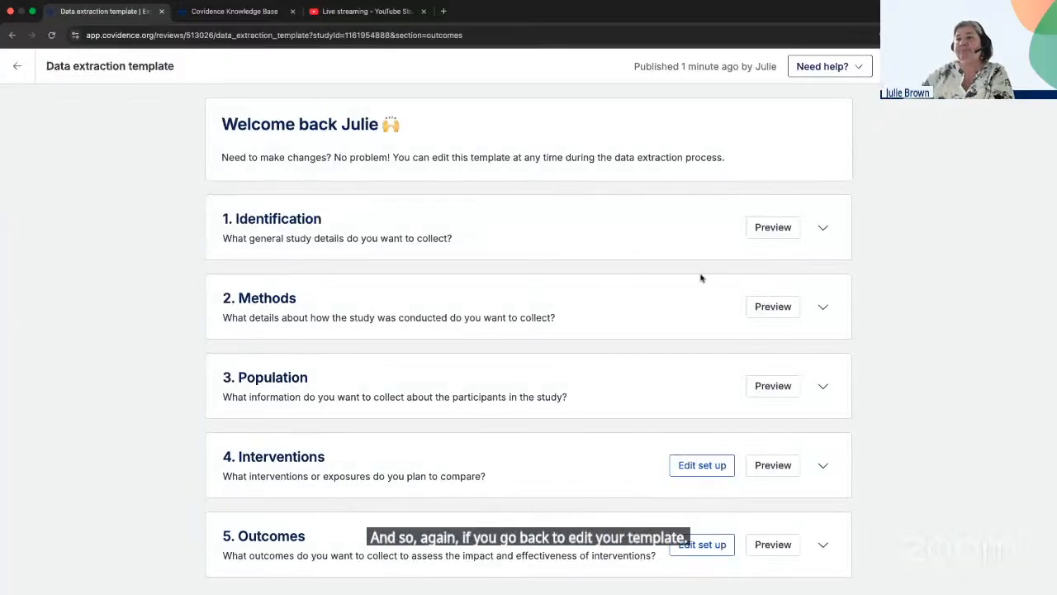
scroll(635, 248, "down", 2)
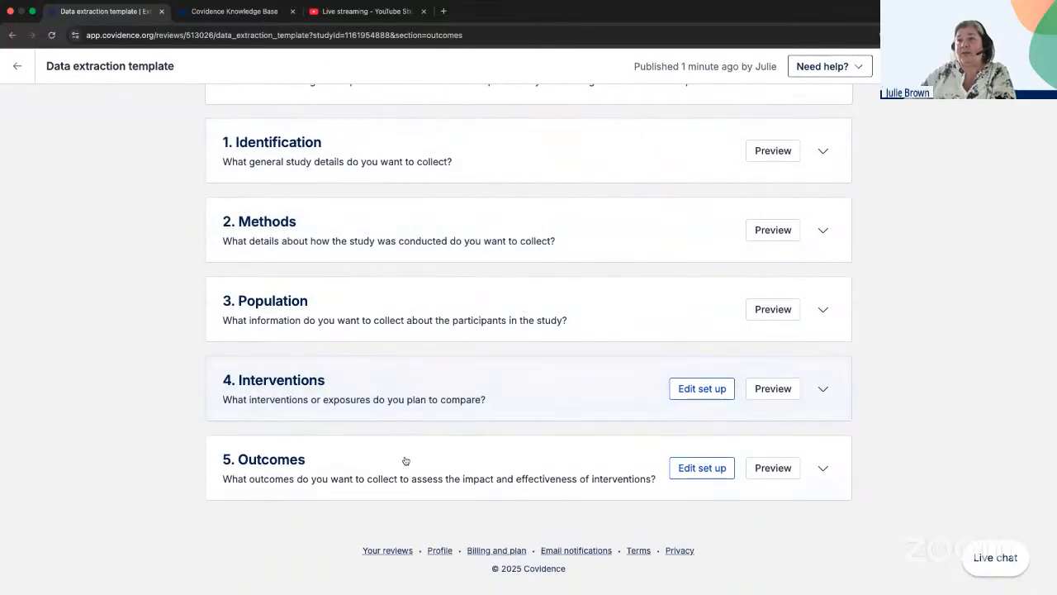
left_click(404, 459)
scroll(404, 458, "down", 10)
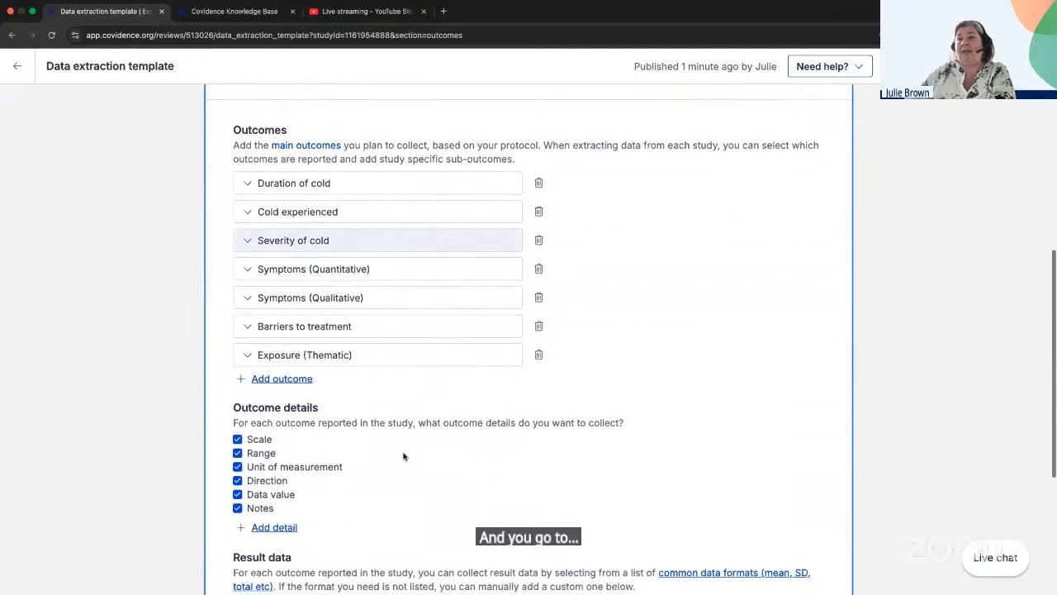
scroll(275, 317, "down", 1)
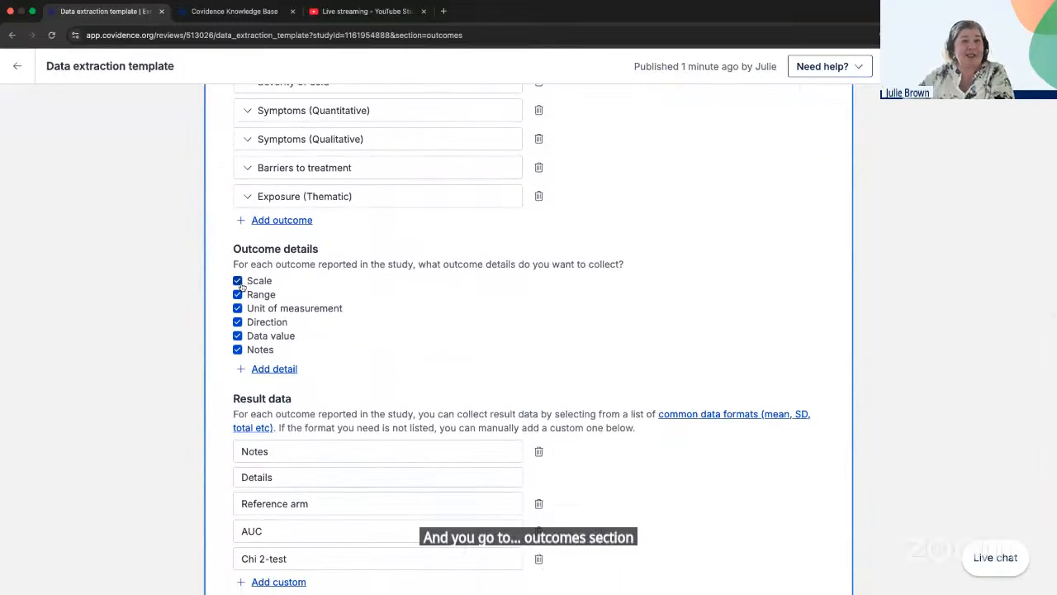
left_click(237, 281)
left_click(237, 294)
left_click(237, 308)
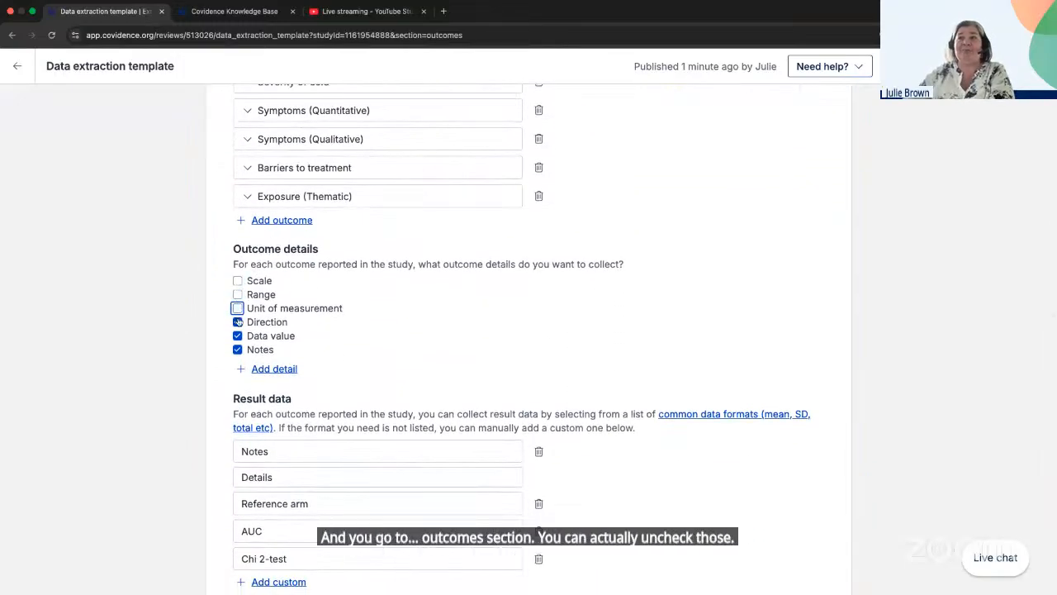
left_click(237, 321)
left_click(237, 336)
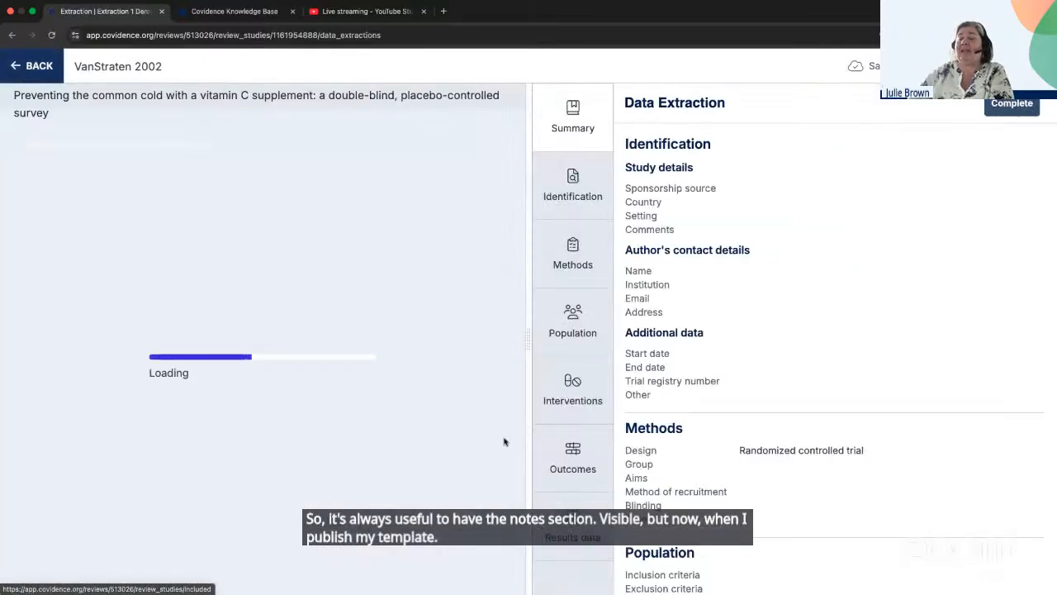
Return to VanStraten 2002 and check the outcome description table for Symptoms (Qualitative) against the edited template.
left_click_drag(527, 347, 448, 390)
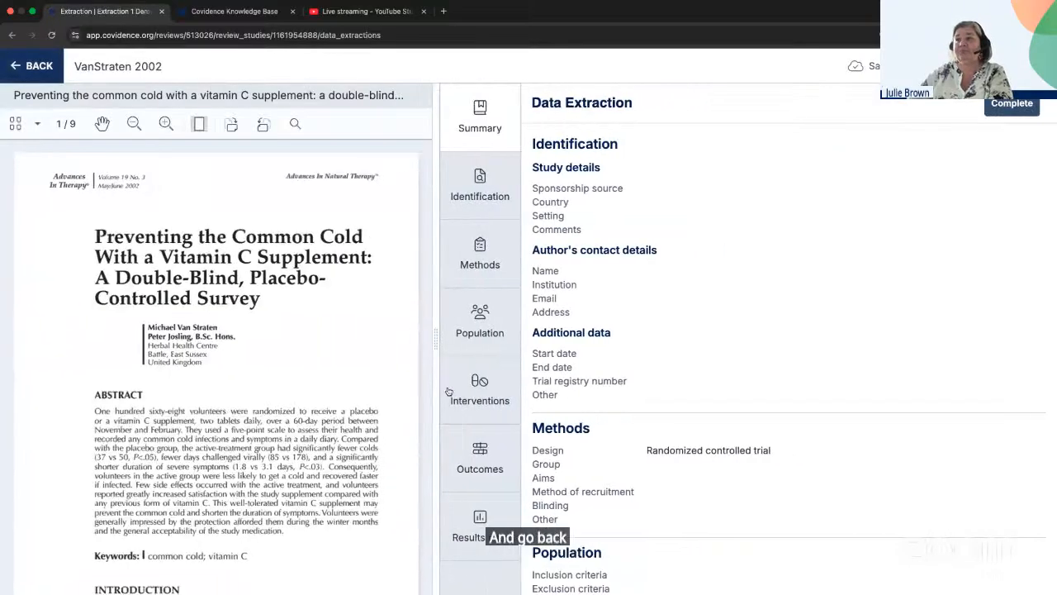
left_click(449, 390)
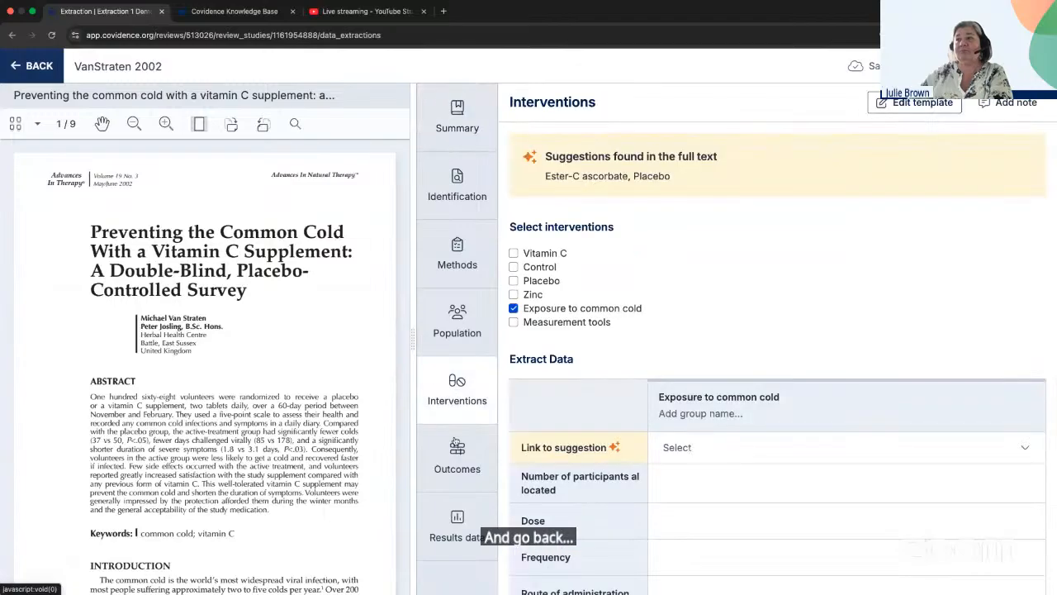
left_click(446, 448)
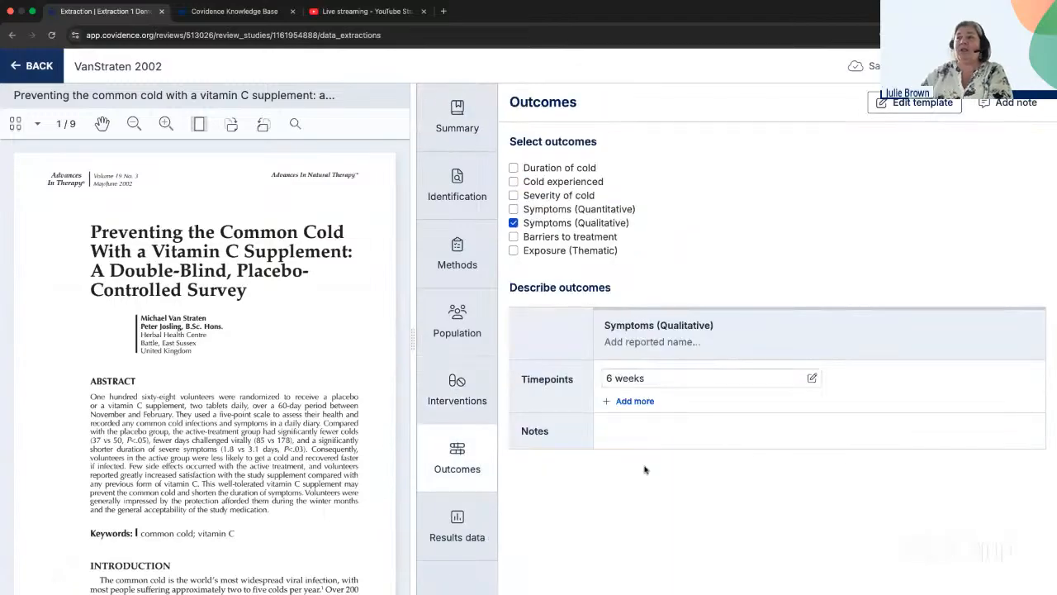